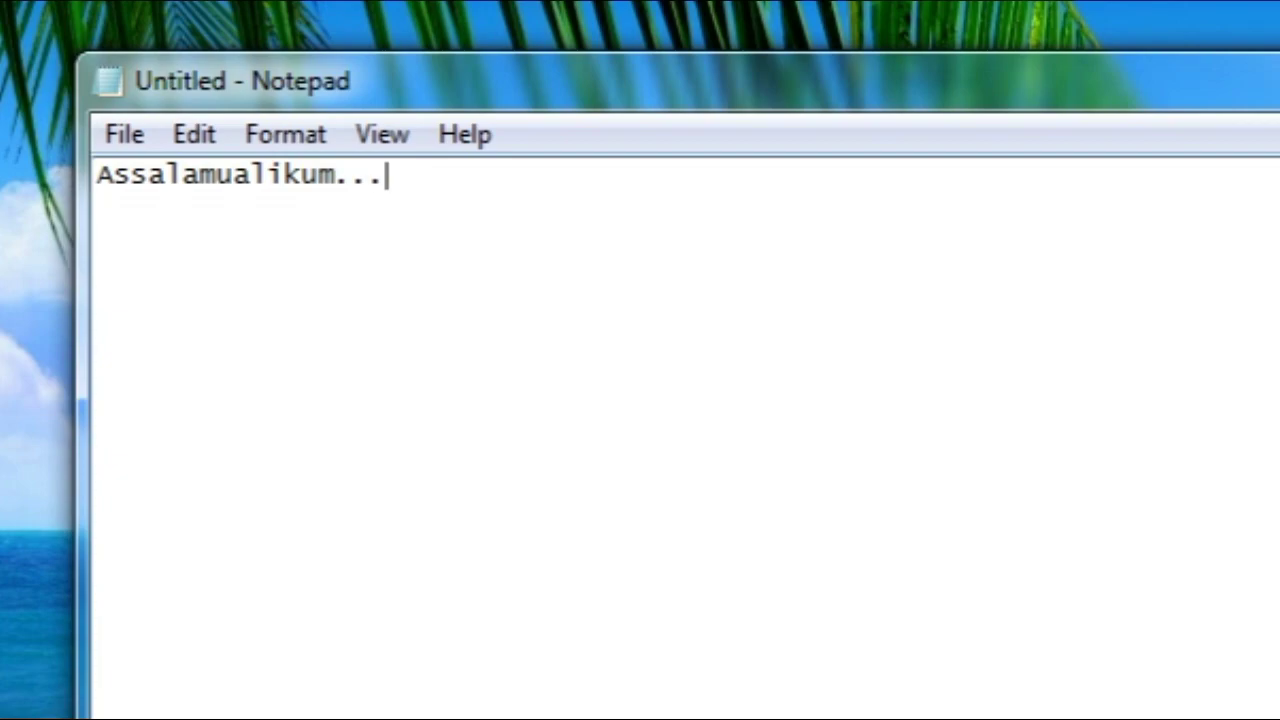
- Replace the greeting in the note with "Whats up gaes?" and add the line "Di kesempatan kali ini saya akan membagikan" below it
type("whats up gaes")
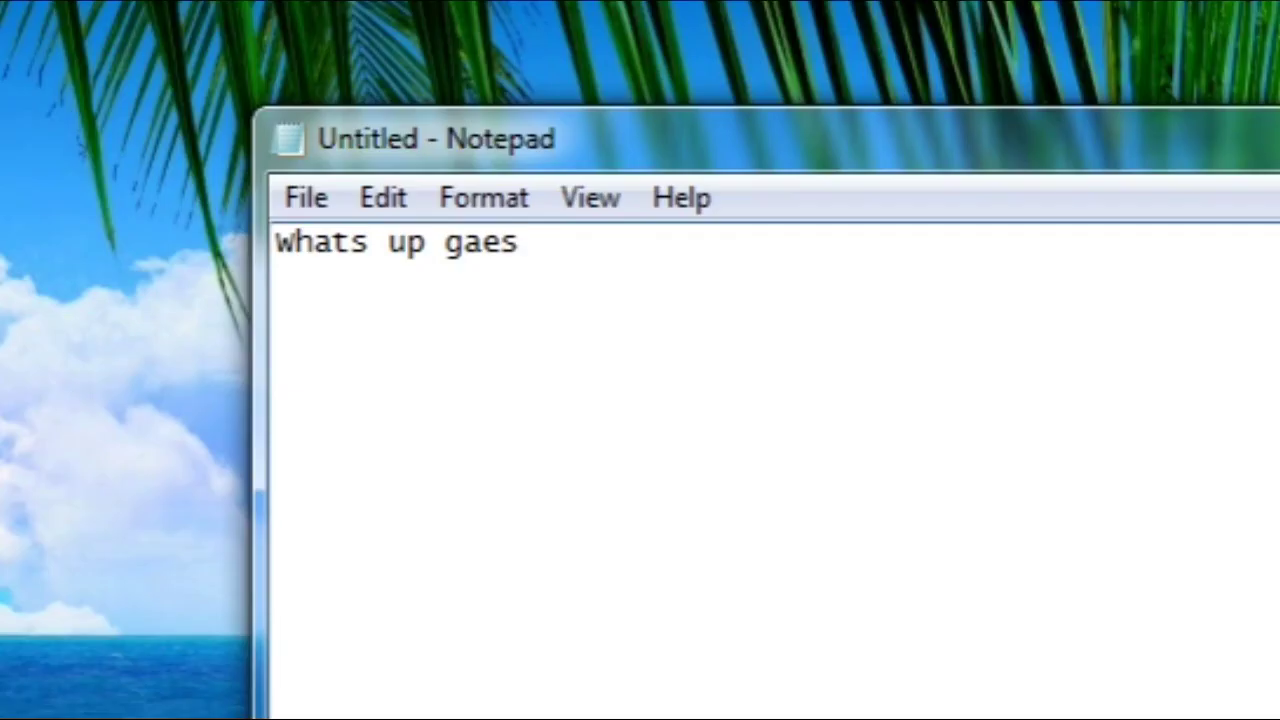
type("?")
key("Return")
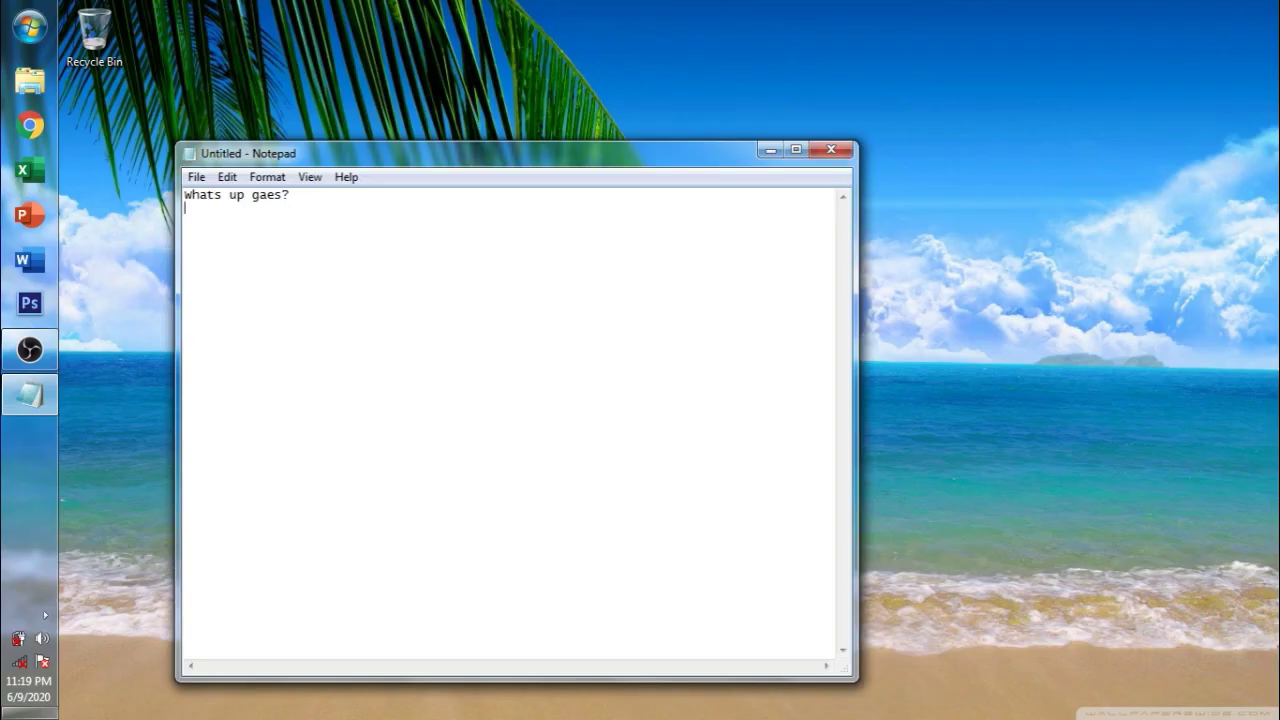
type("Di")
type(" kesempatan ")
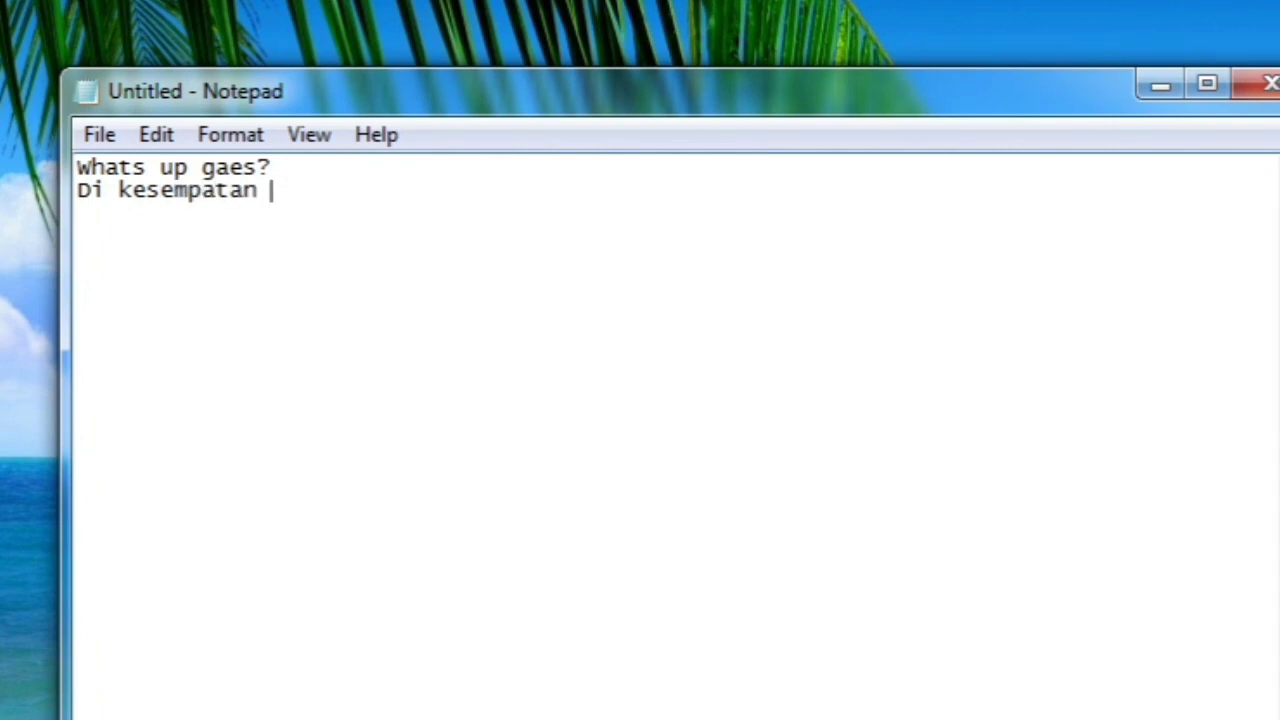
type("kali ini")
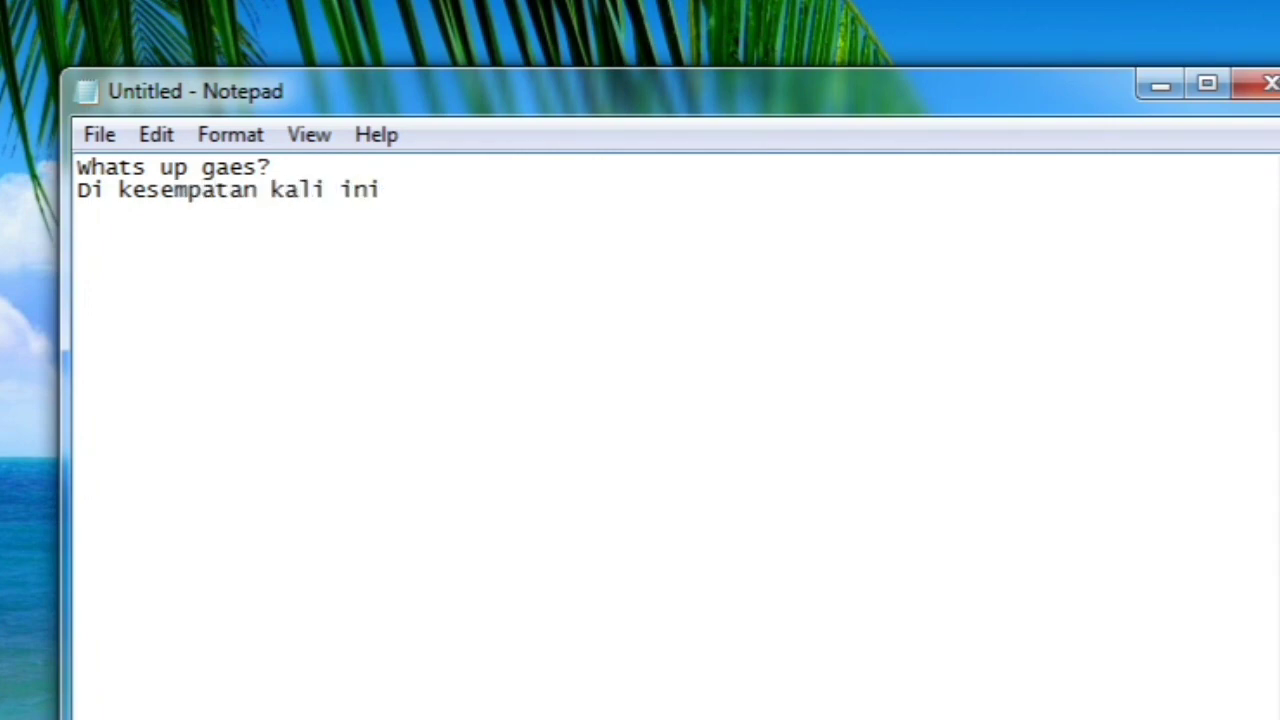
type(" saya akan membagik")
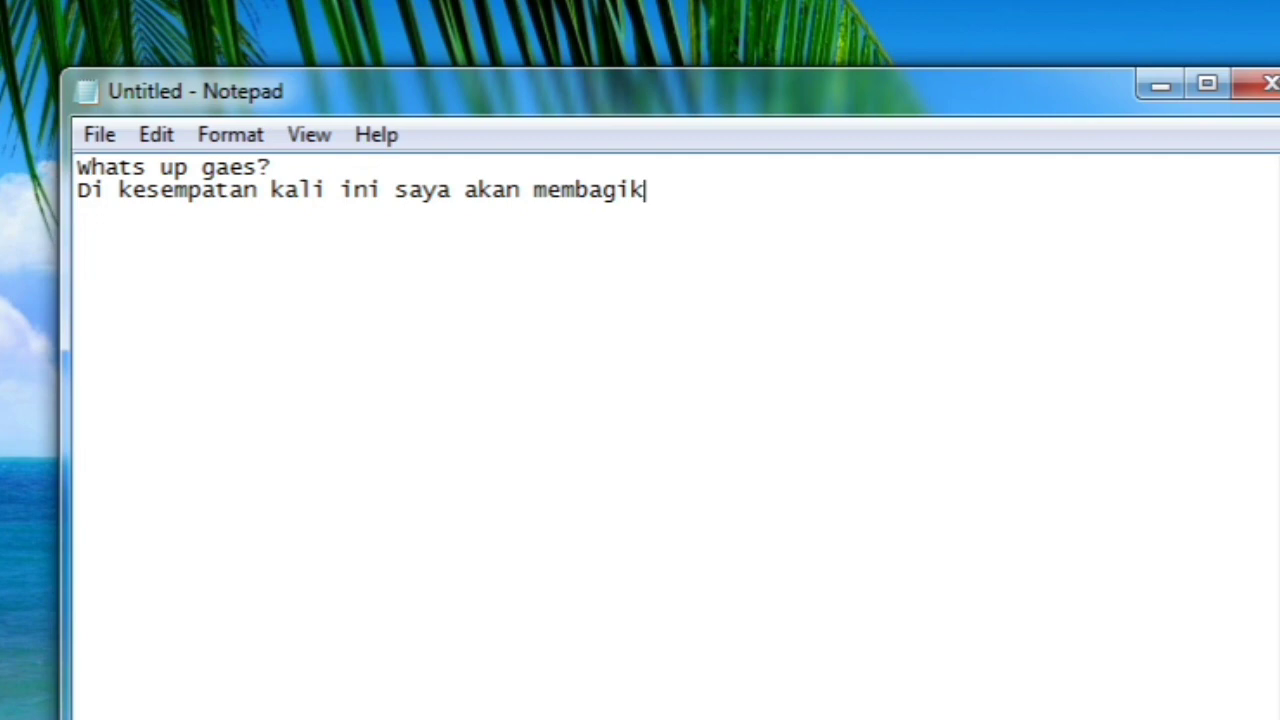
type("an")
- Continue the note on a new line with "bagaimana caranya bikin channel art"
key("Return")
type("baga")
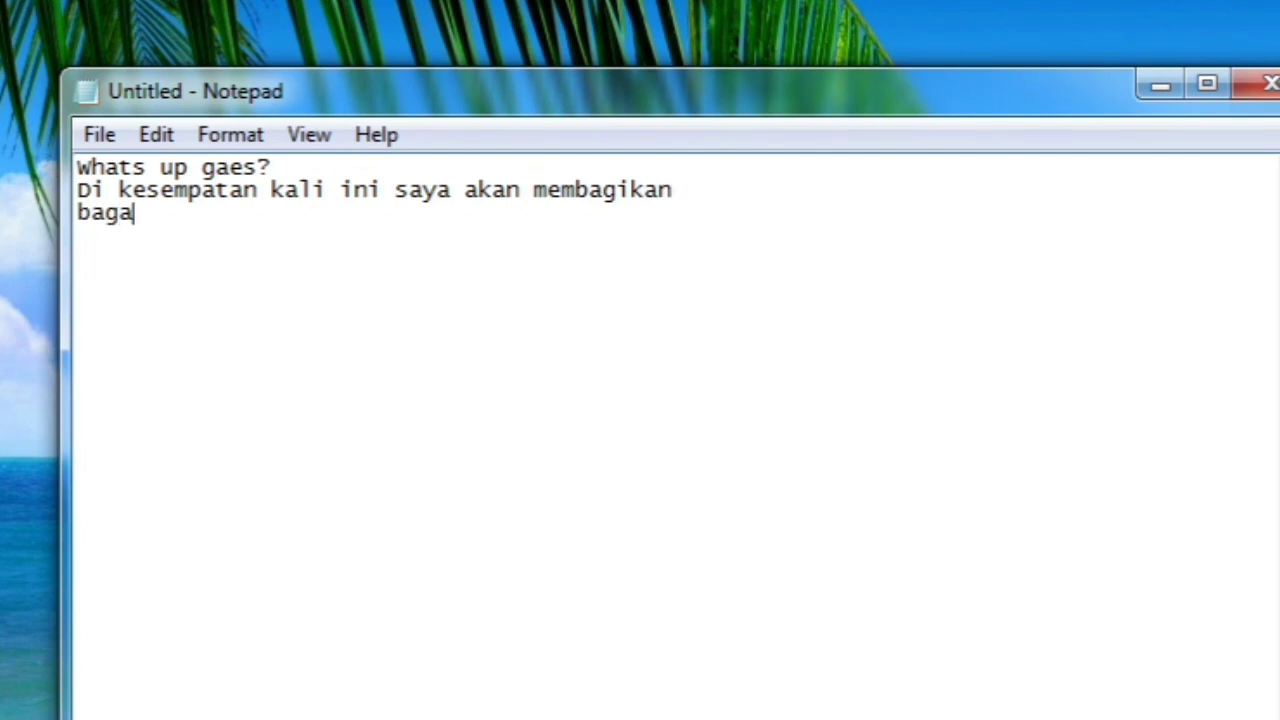
type("imana caranya bu")
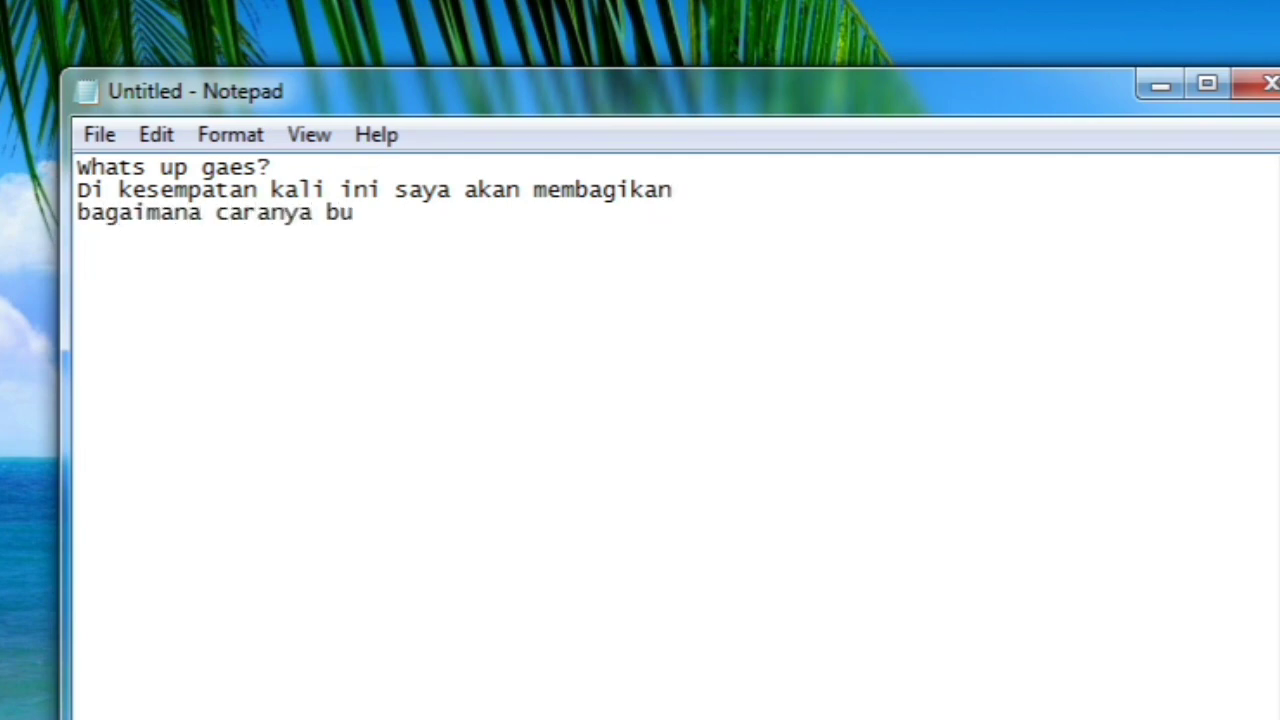
key("BackSpace")
type("ikin c")
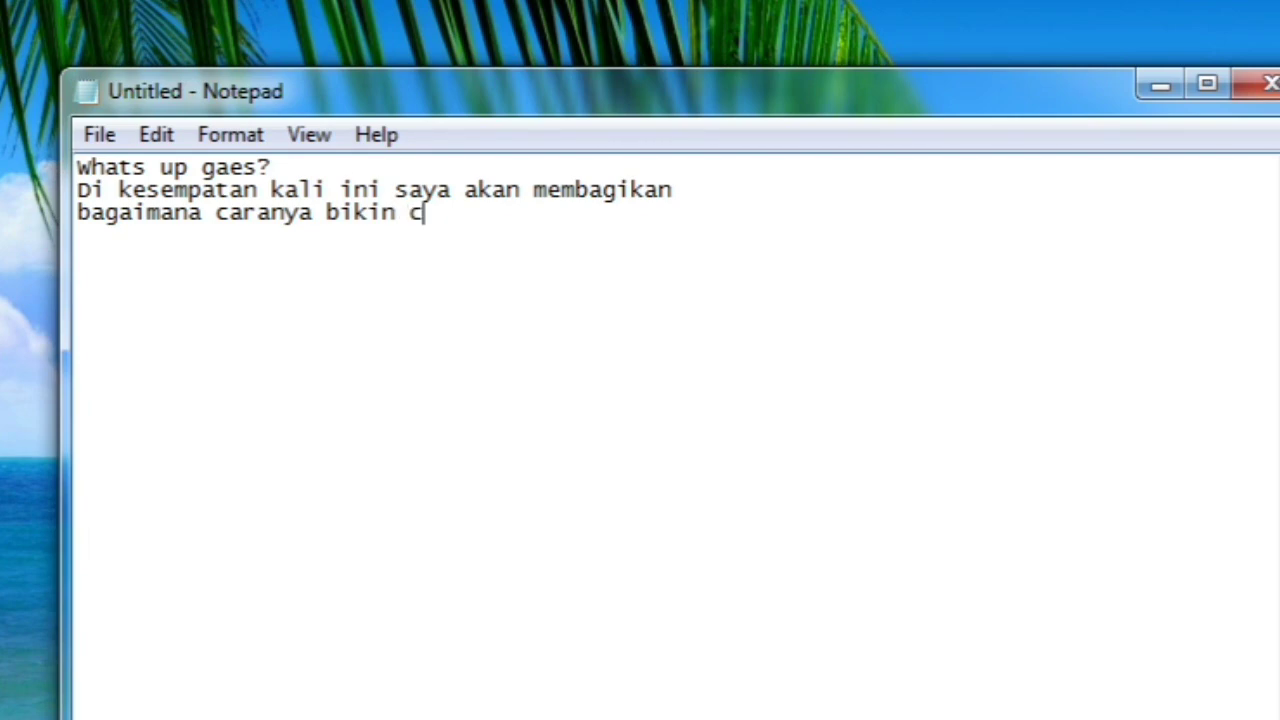
type("hannel art")
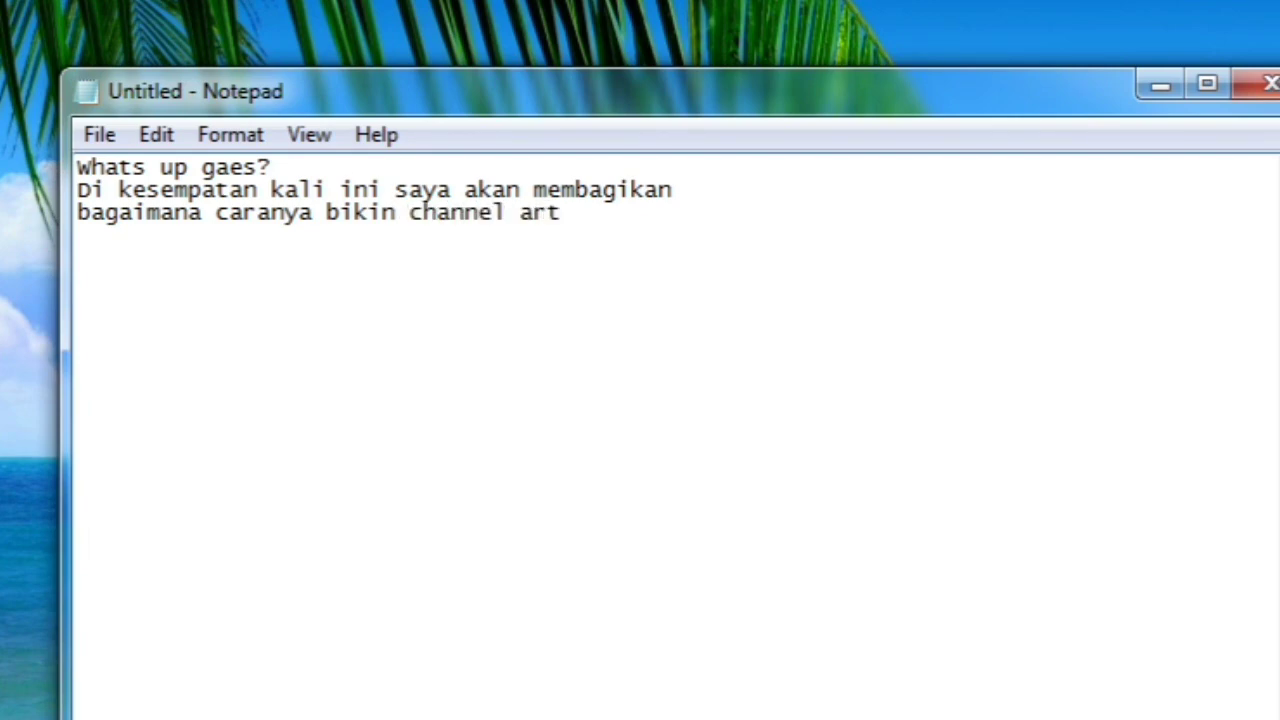
- Add the lines "untuk merapihkan channel youtube temen-temen" and "agar kelihatan bagus" to the introduction
key("Return")
type("untul")
key("BackSpace")
type("k ")
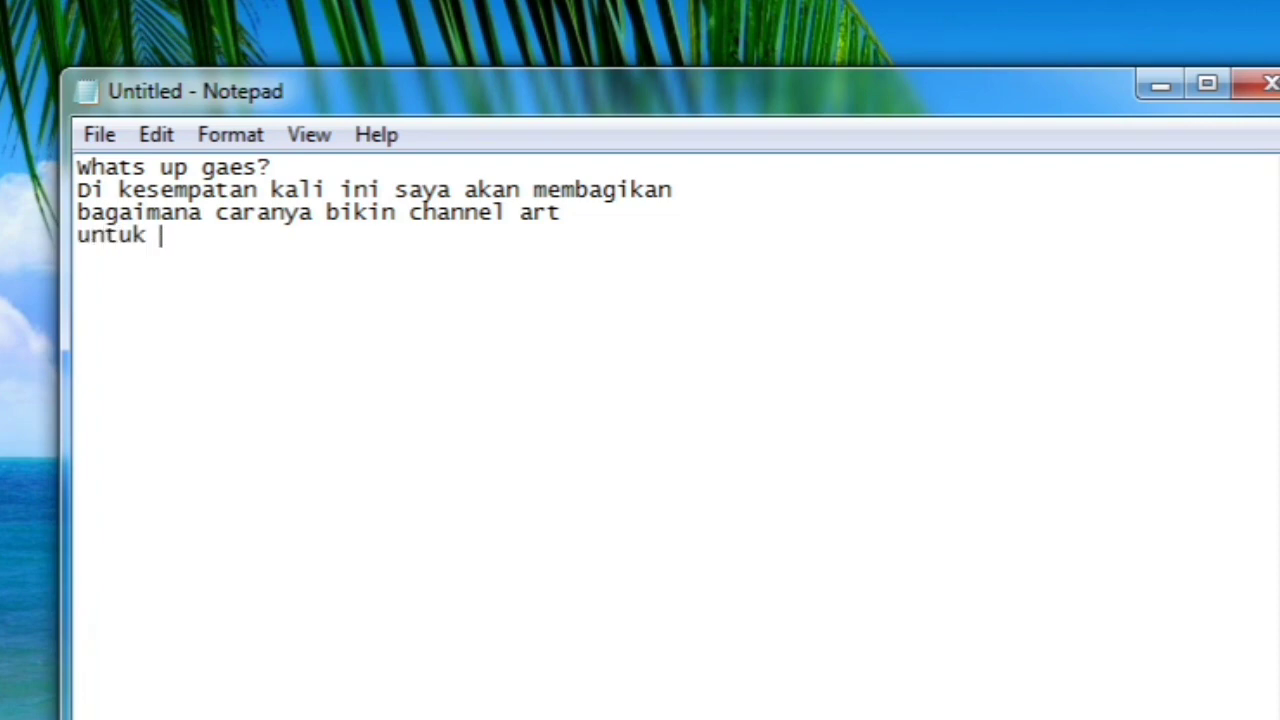
type("merapihkan ch")
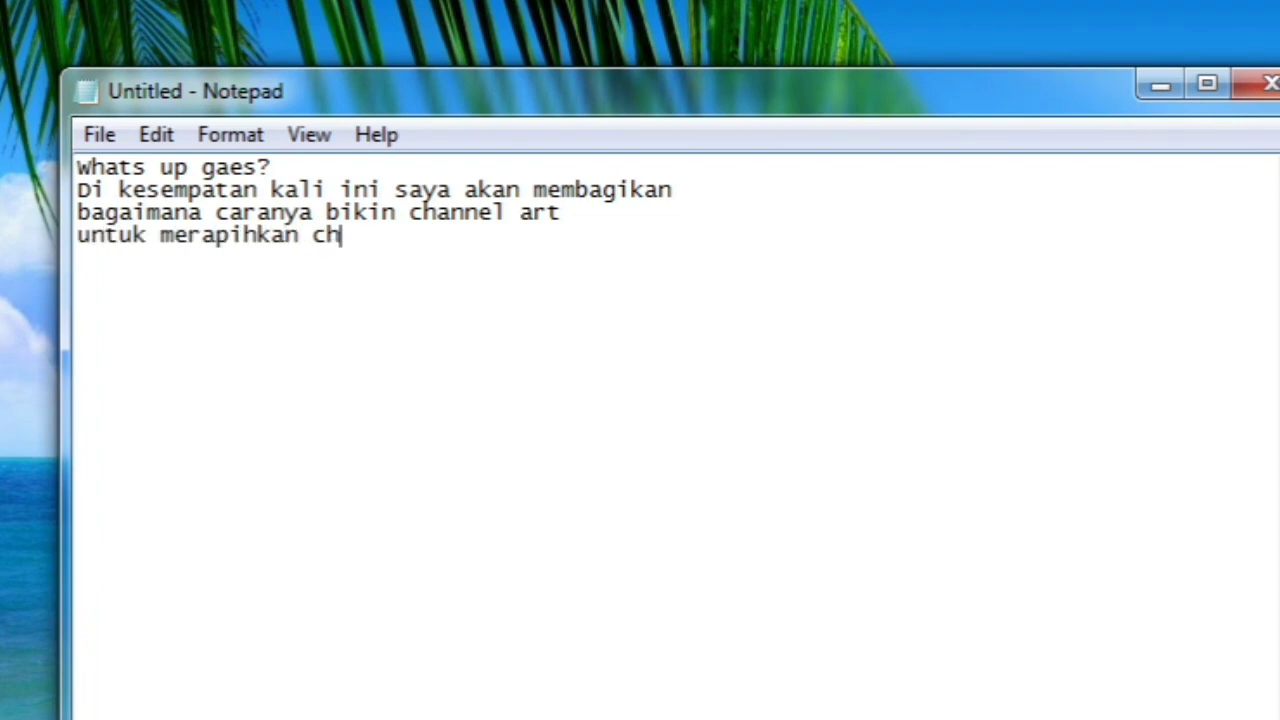
type("annel youtube")
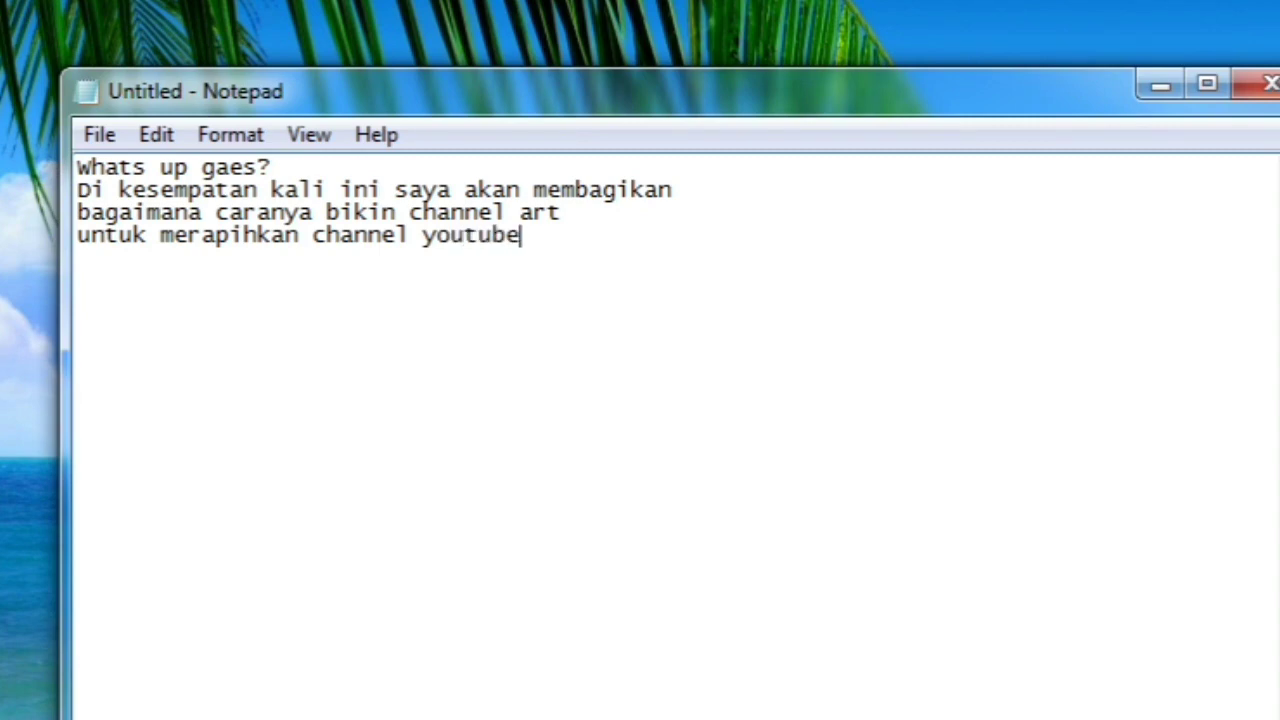
type(" temen-temen ")
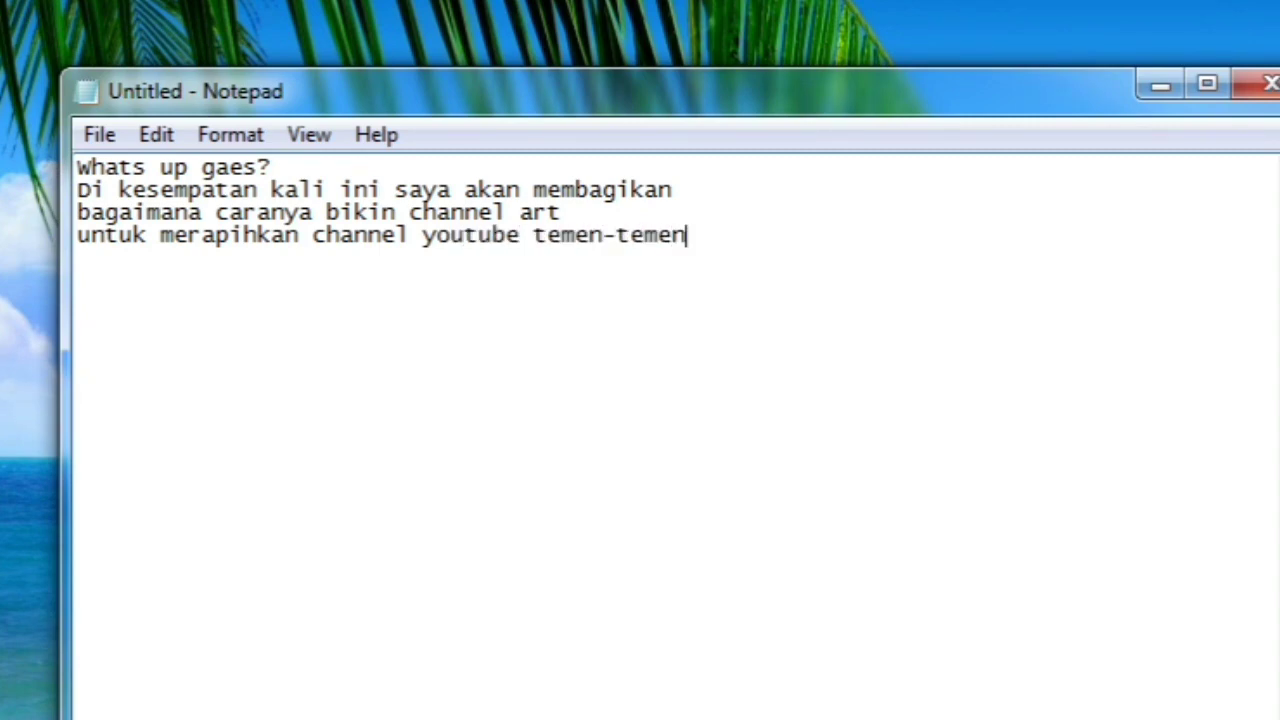
type("agar kelihata")
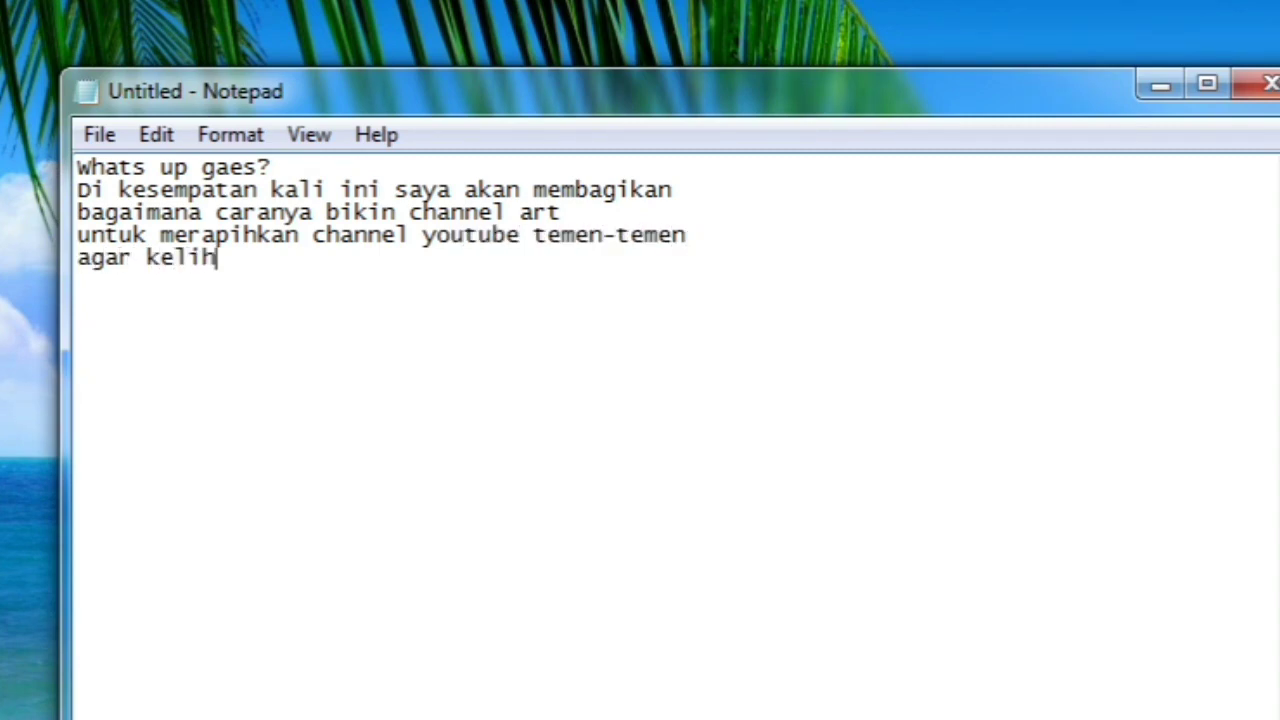
type("n bagus")
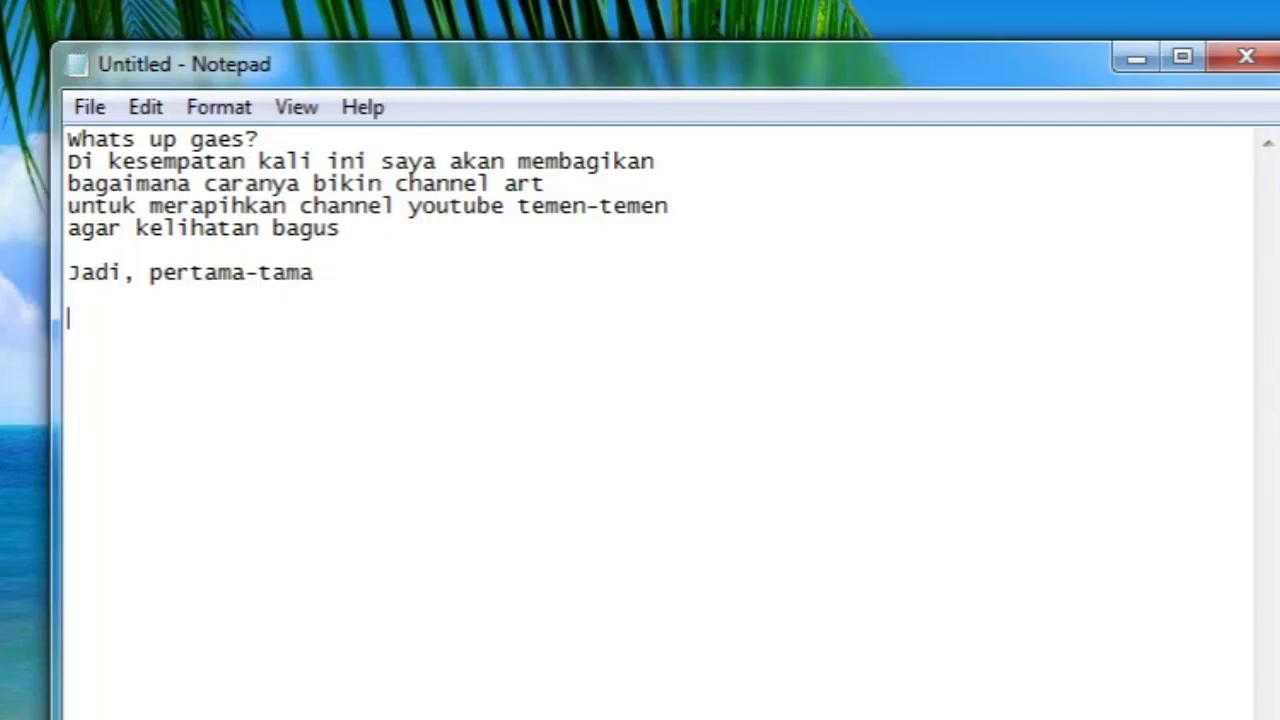
- Below "Jadi, pertama-tama", write the line "Teman-teman butuh software Photoshop, jika sudah ada silahkan buka Photoshopnya"
type("Teman-t")
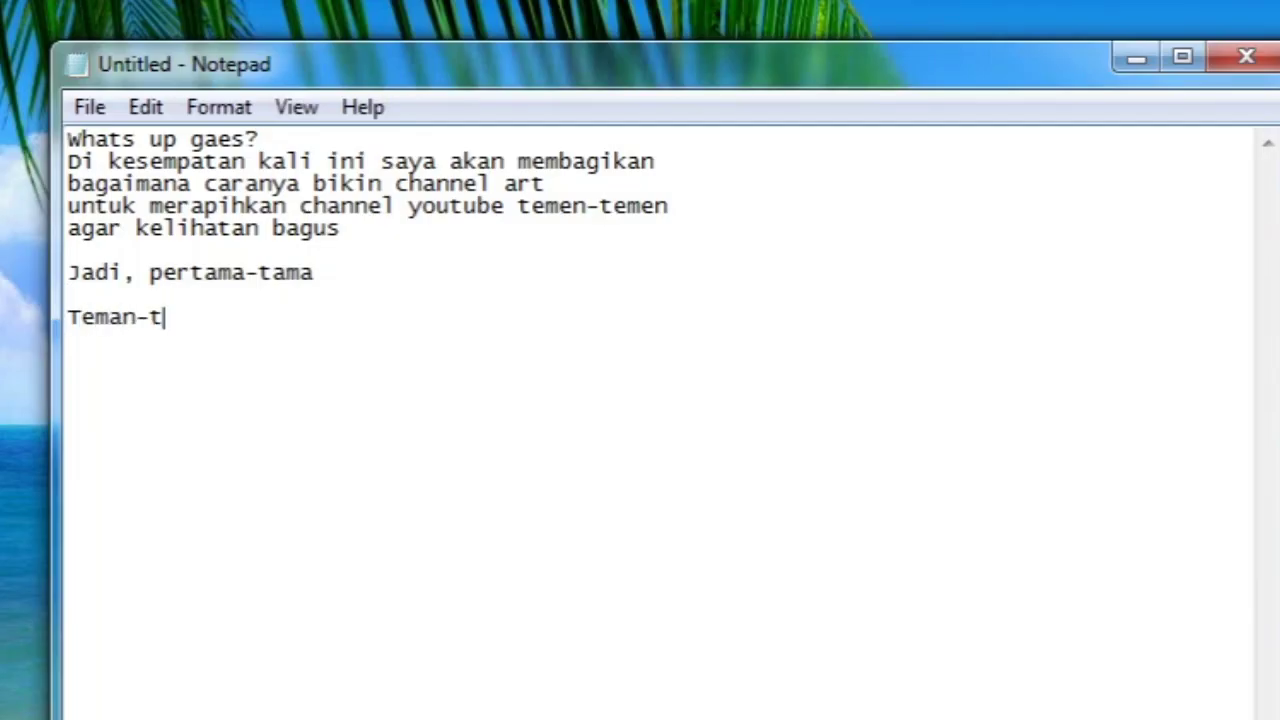
type("eman butuh ")
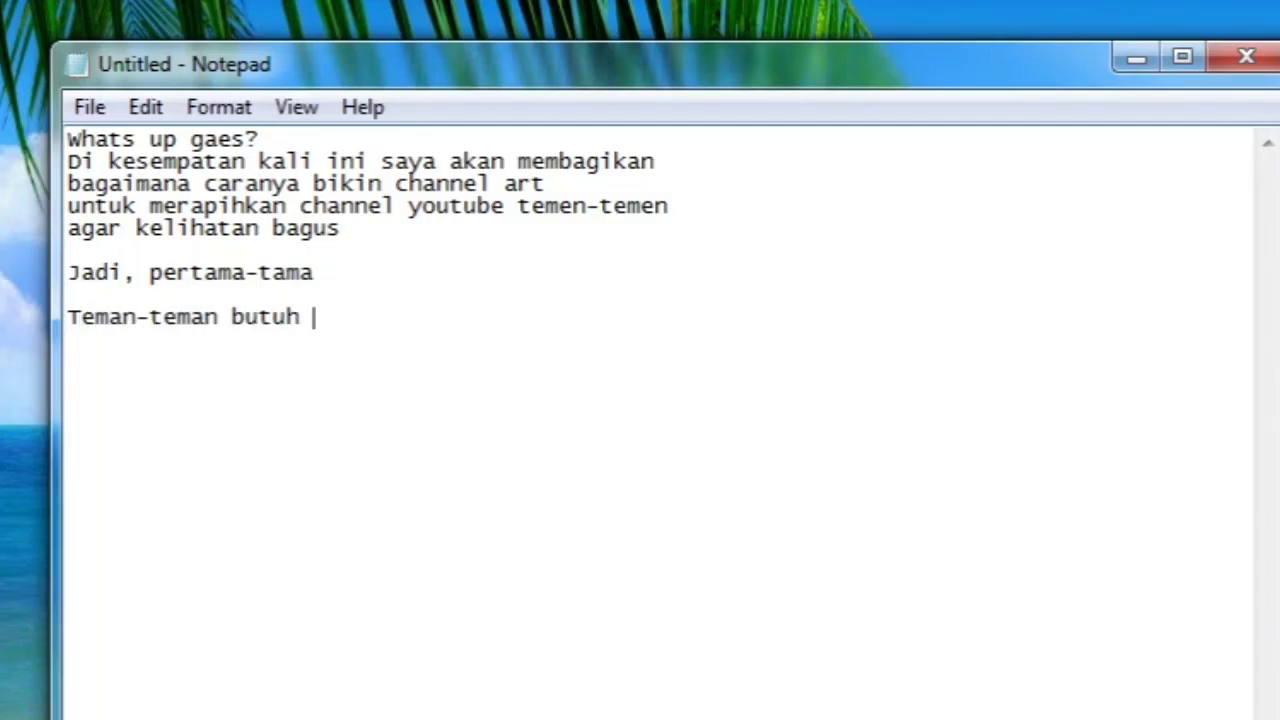
type("softwar")
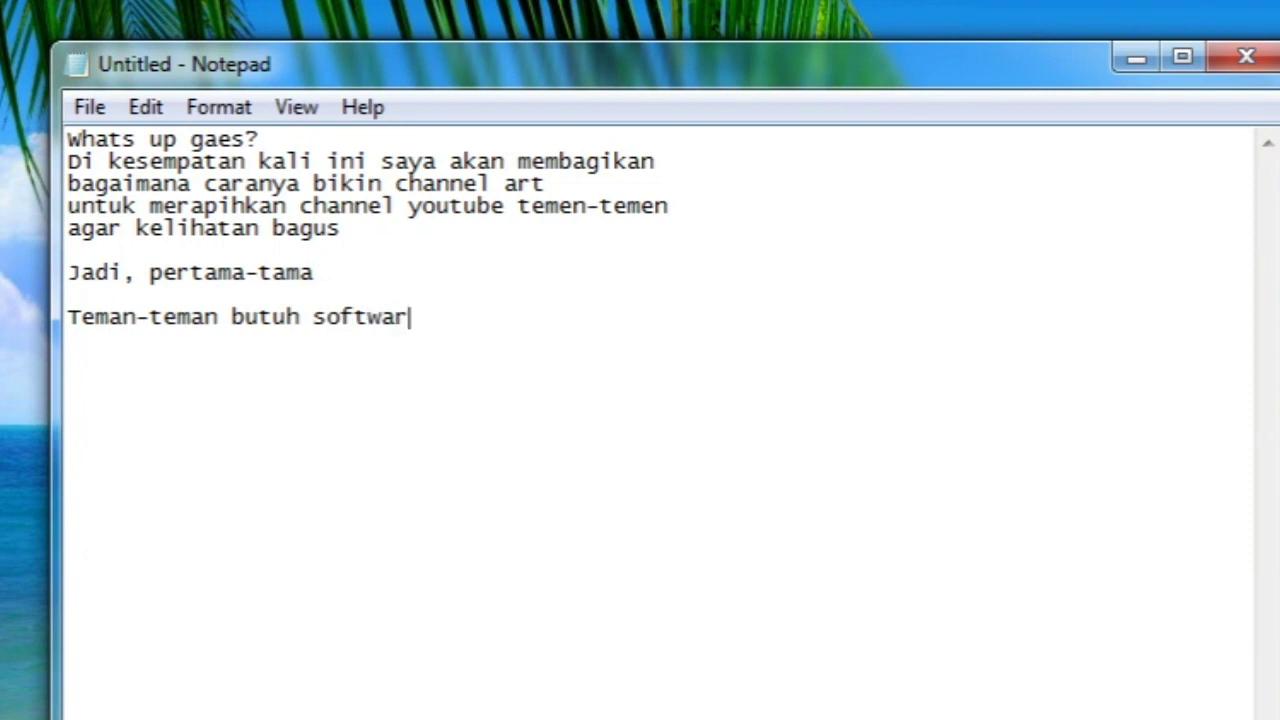
type("e Photoshop")
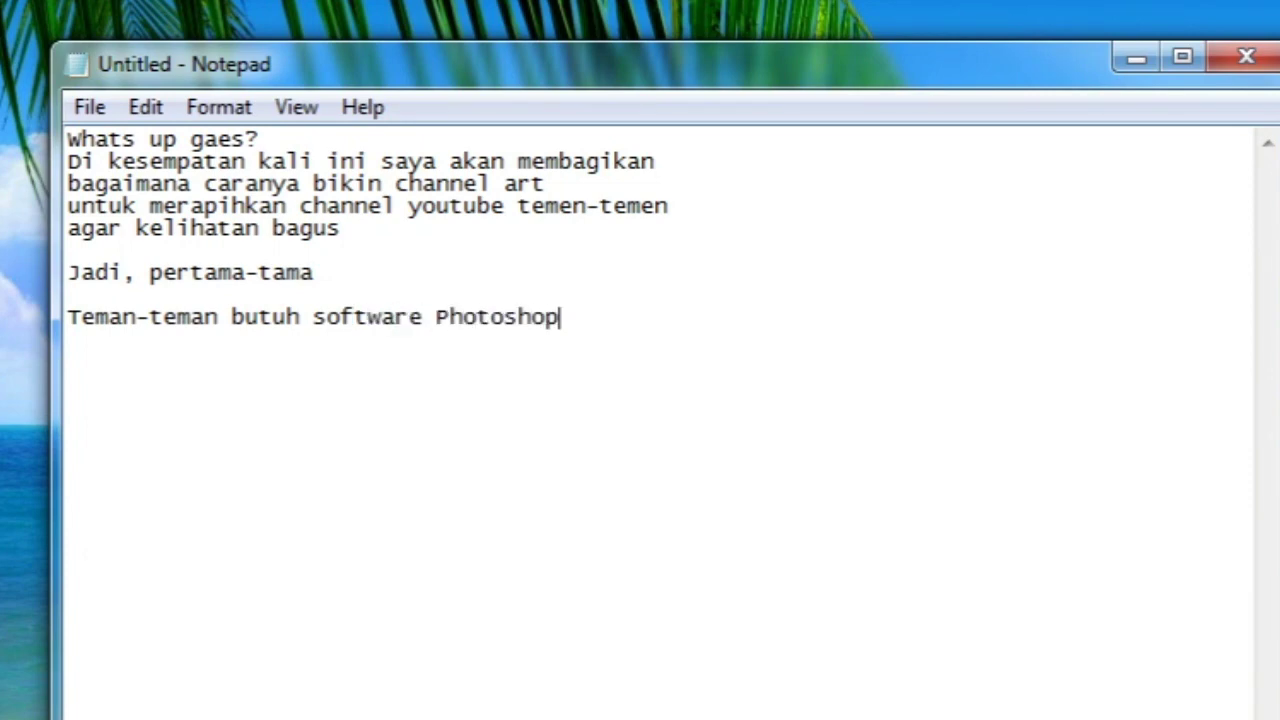
type(", jika sudah ada")
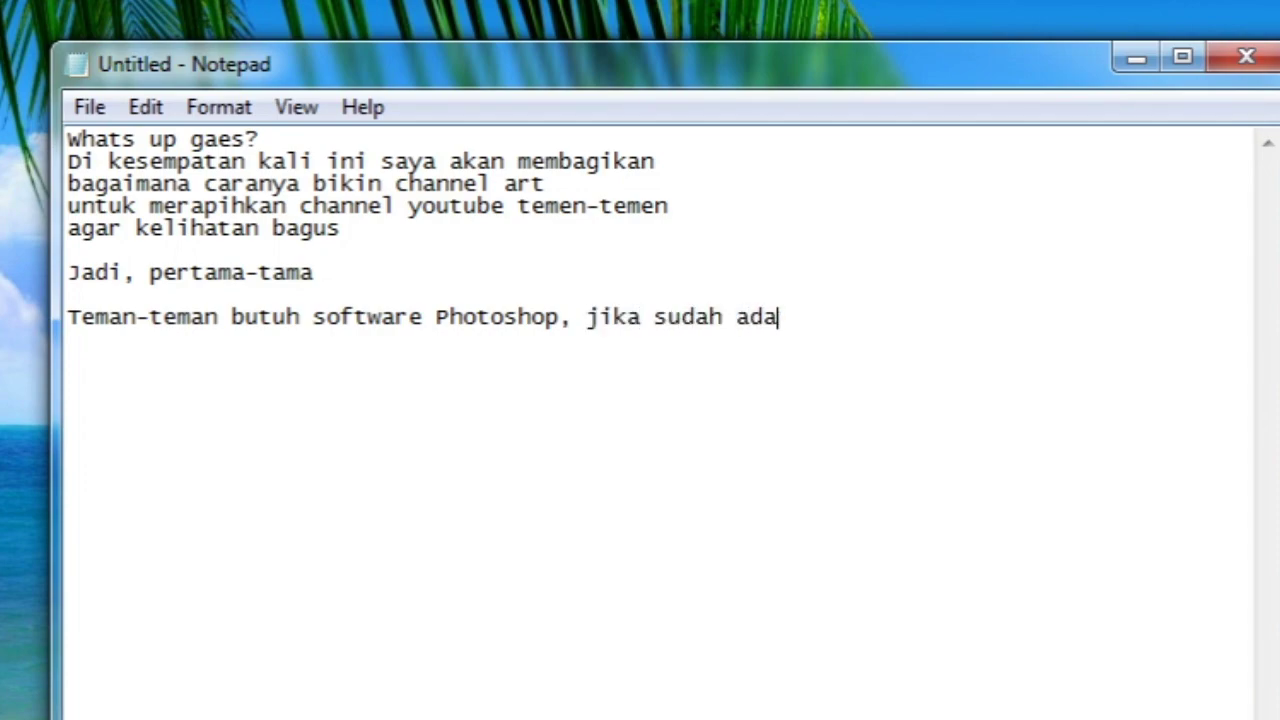
type(" silahkan buka Phot")
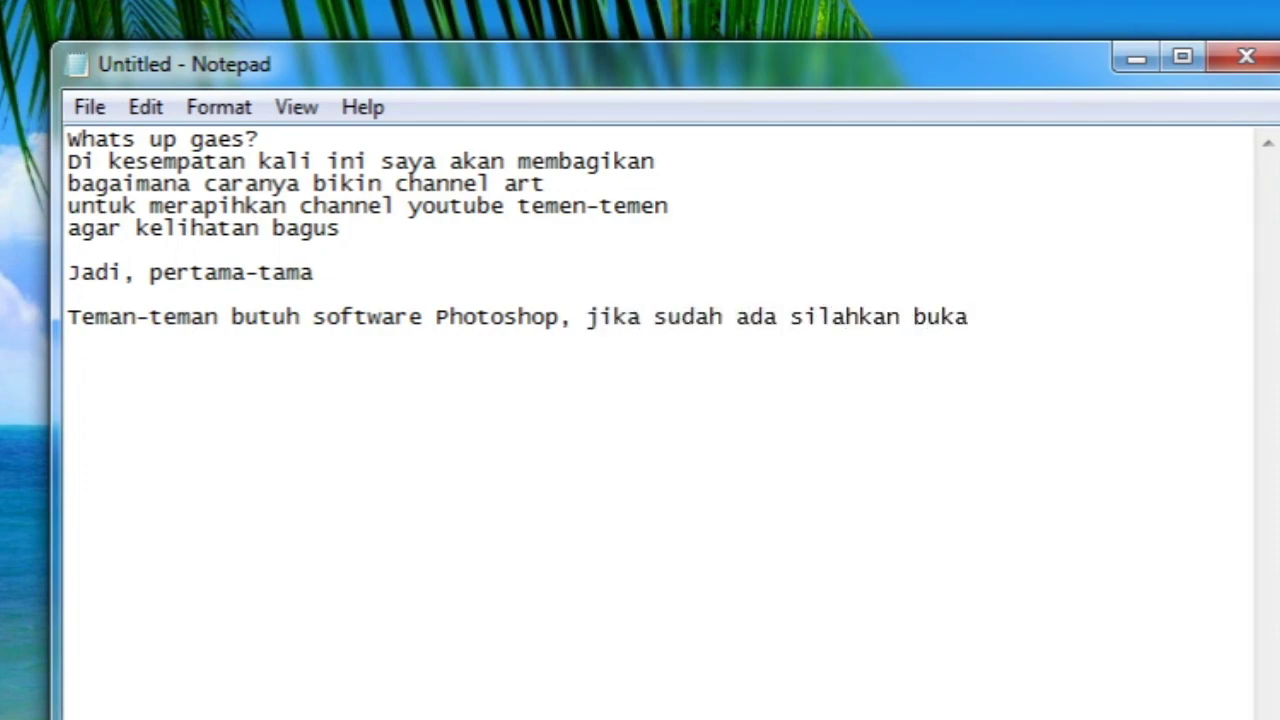
type("oshopny")
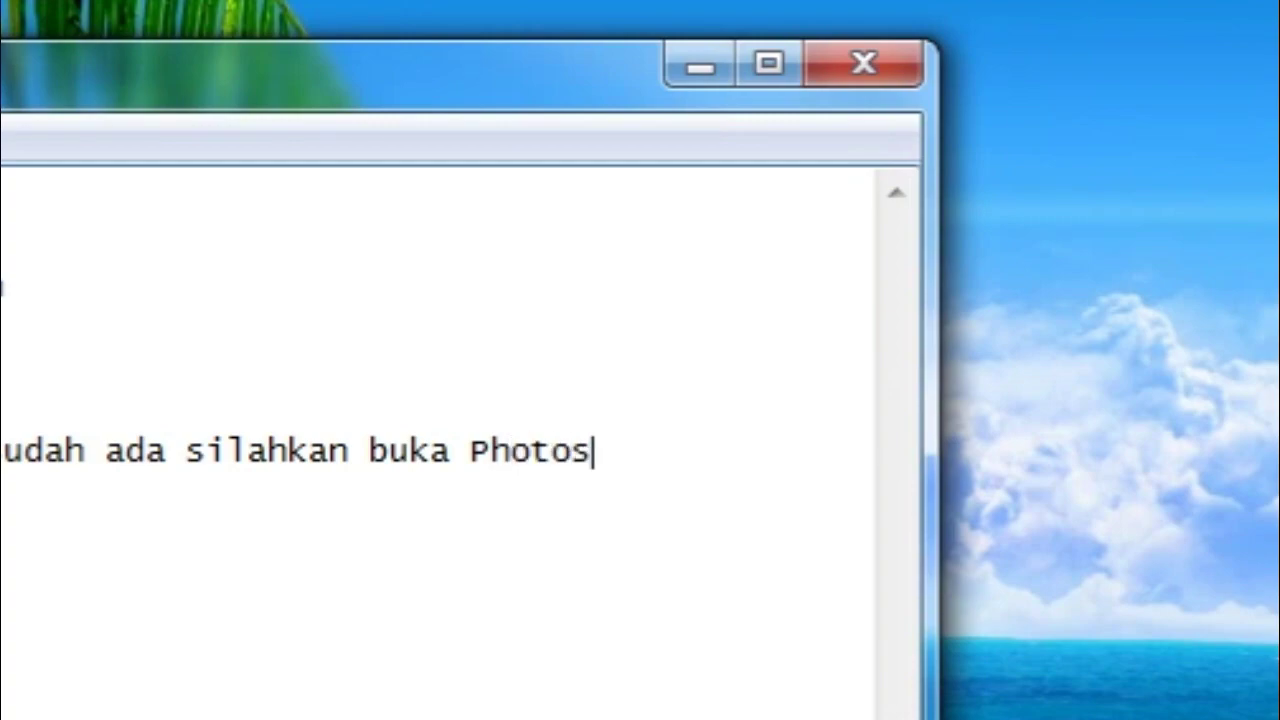
type("a")
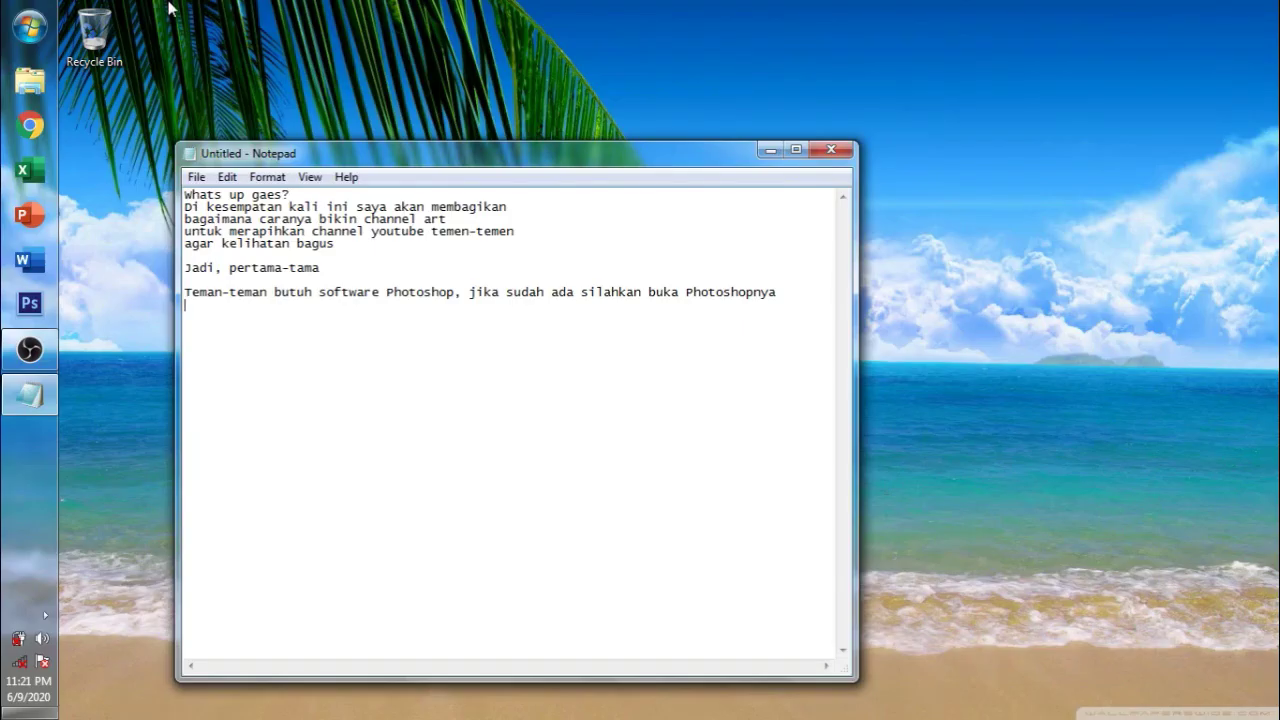
- Minimize the note, launch Adobe Photoshop CS6 and dismiss its graphics hardware notice
left_click(770, 151)
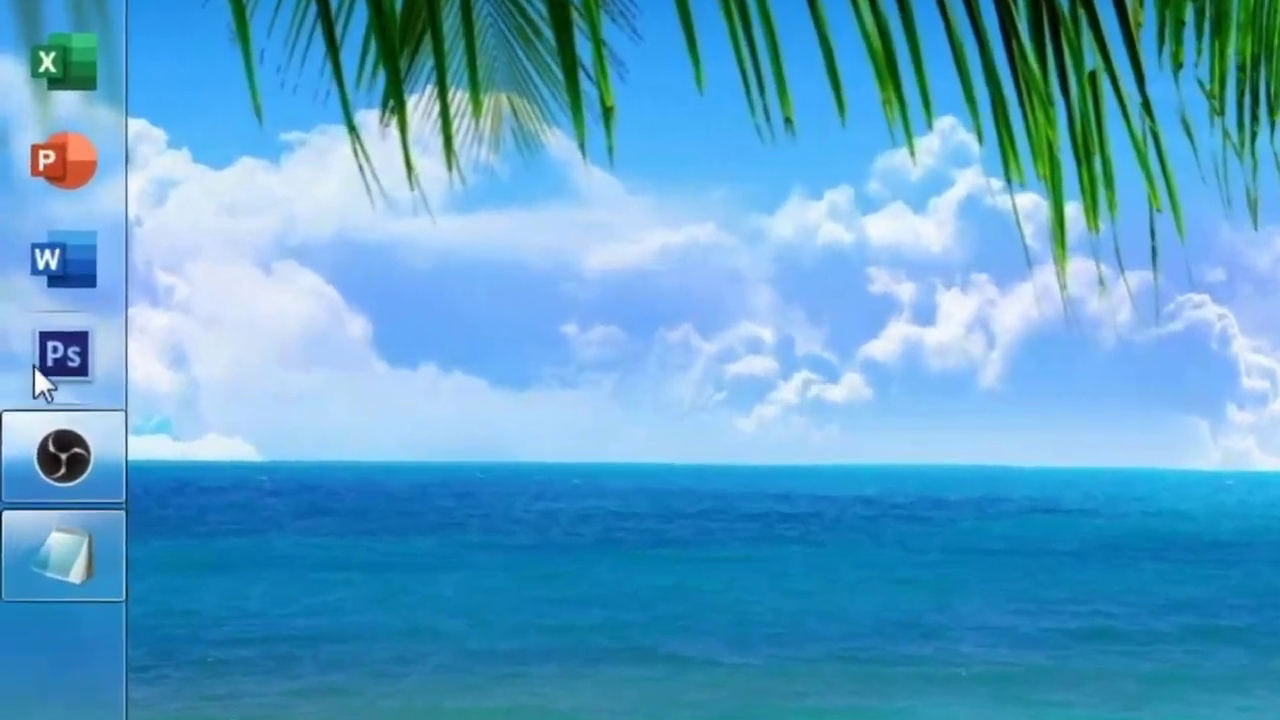
left_click(40, 333)
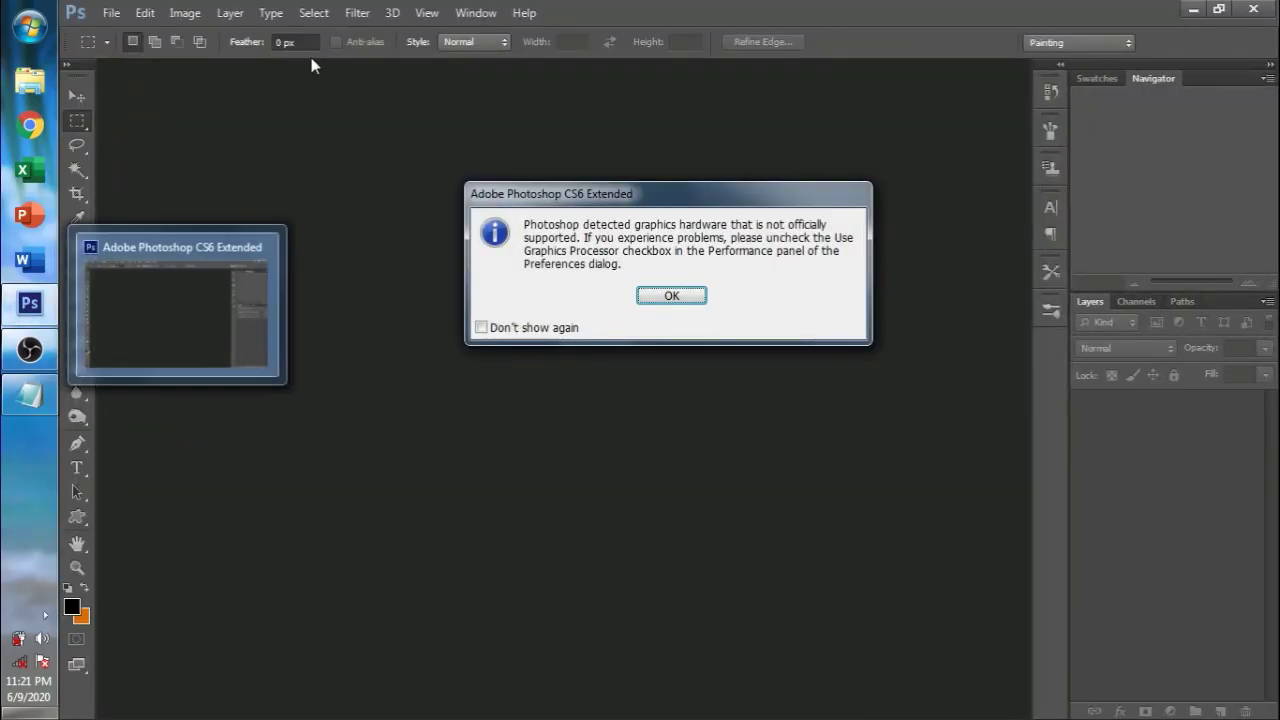
left_click(684, 305)
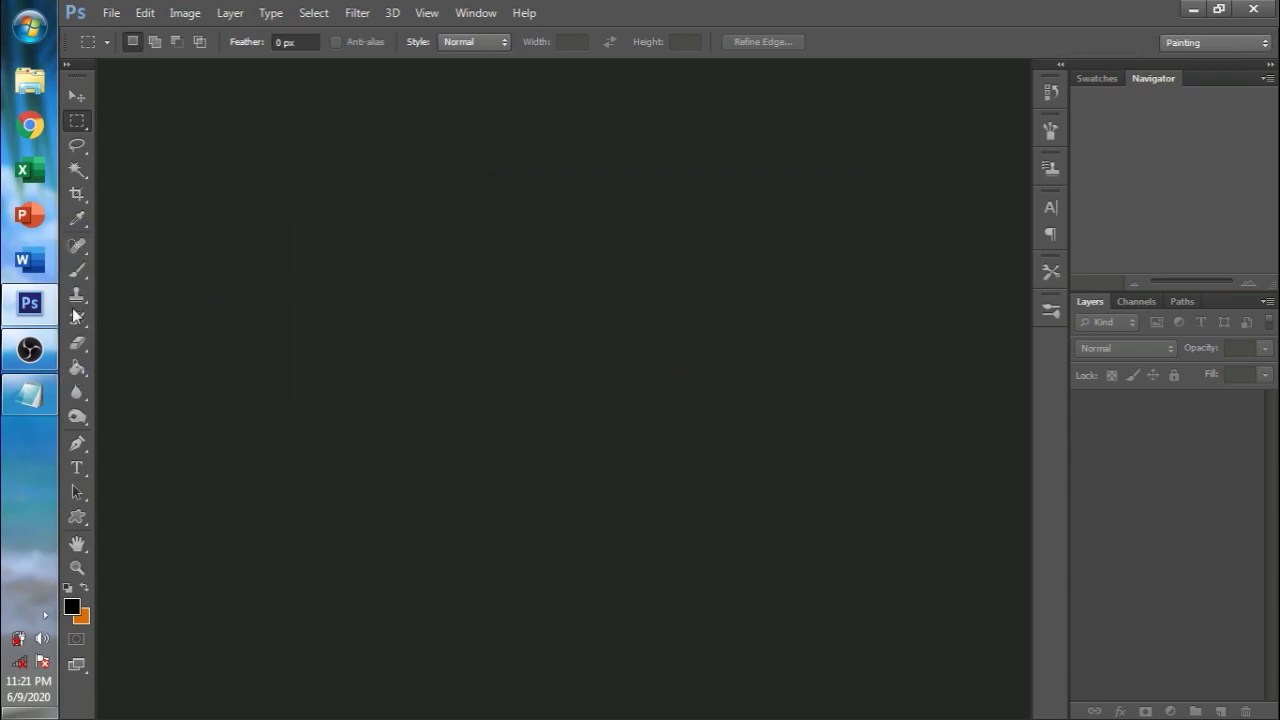
- Switch back to the Notepad note and add a paragraph starting "Perlu diketahui temen-temen untuk ukuran channel art Yutub itu beragam"
left_click(30, 395)
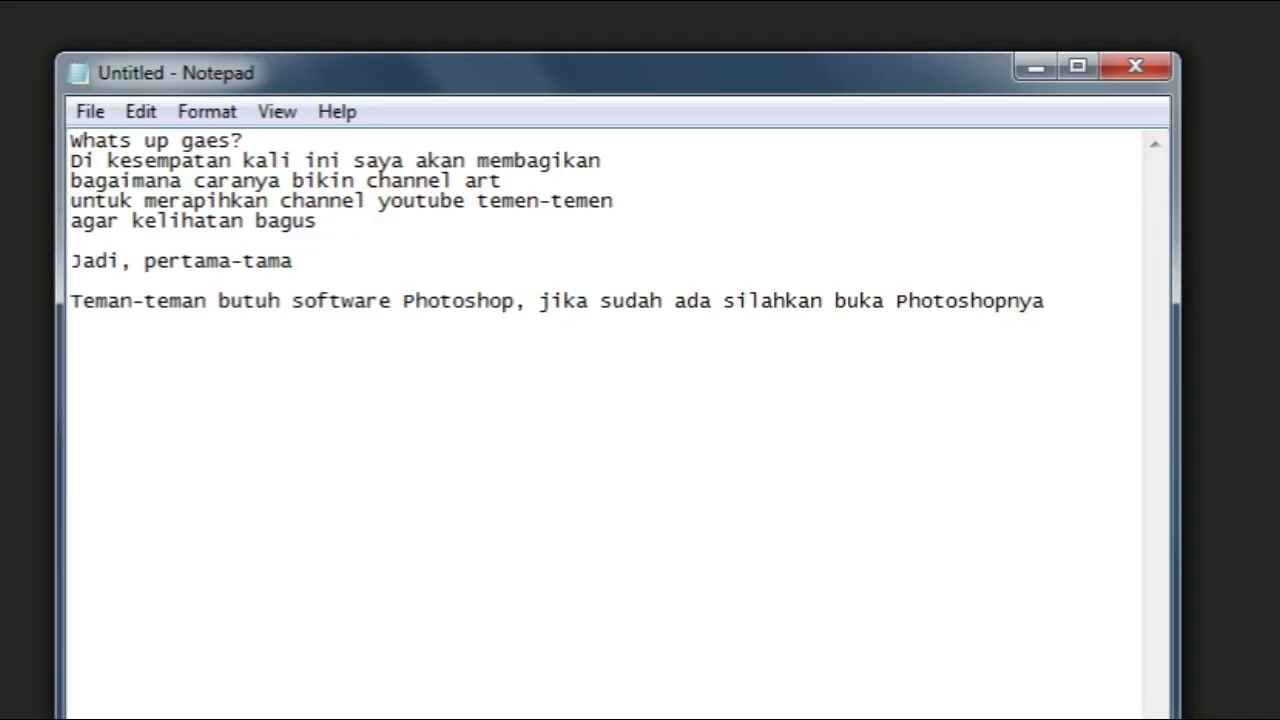
type("Pe")
type("rlu diketahui yeme")
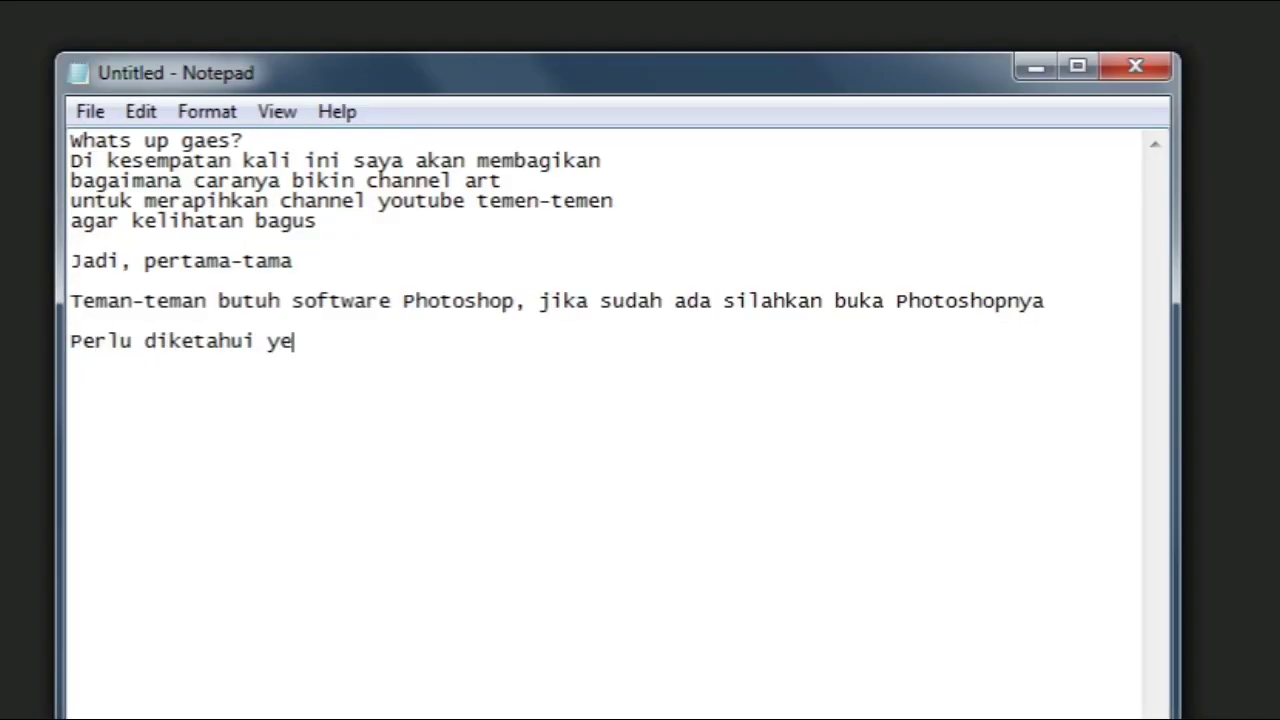
key("BackSpace")
key("BackSpace")
key("BackSpace")
key("BackSpace")
type("temen-temen untu")
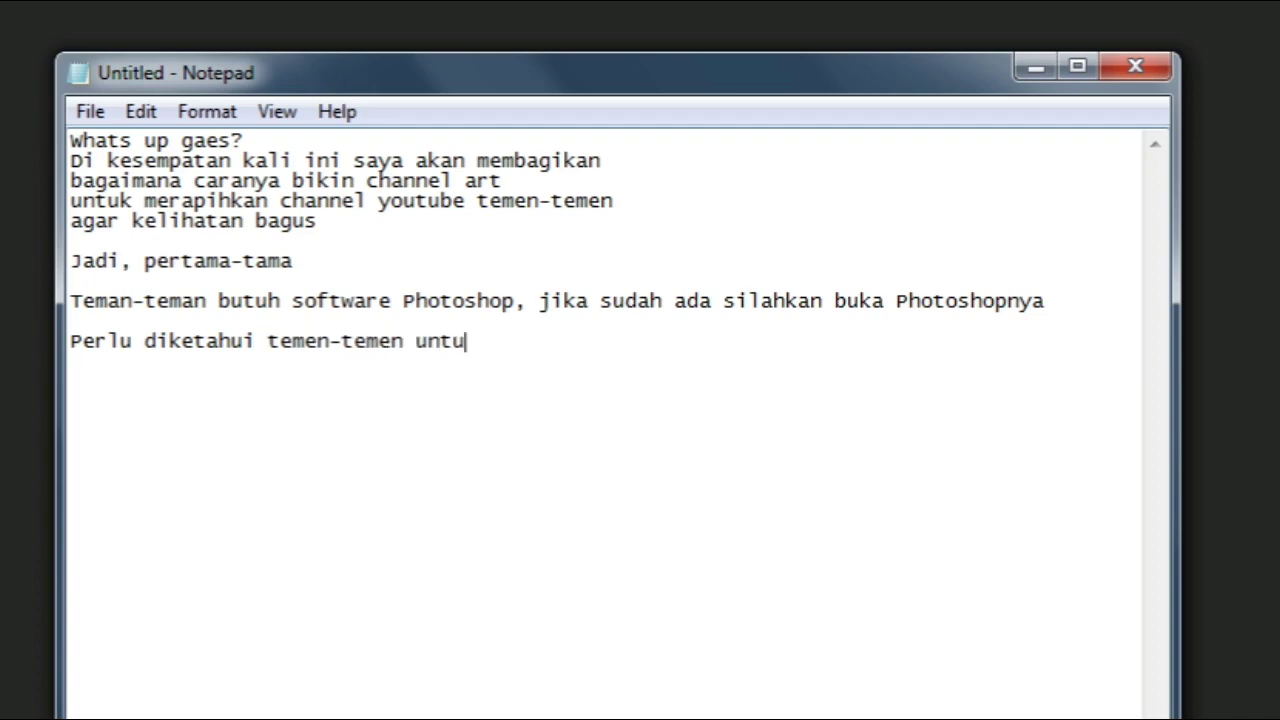
type("k ukuran channel")
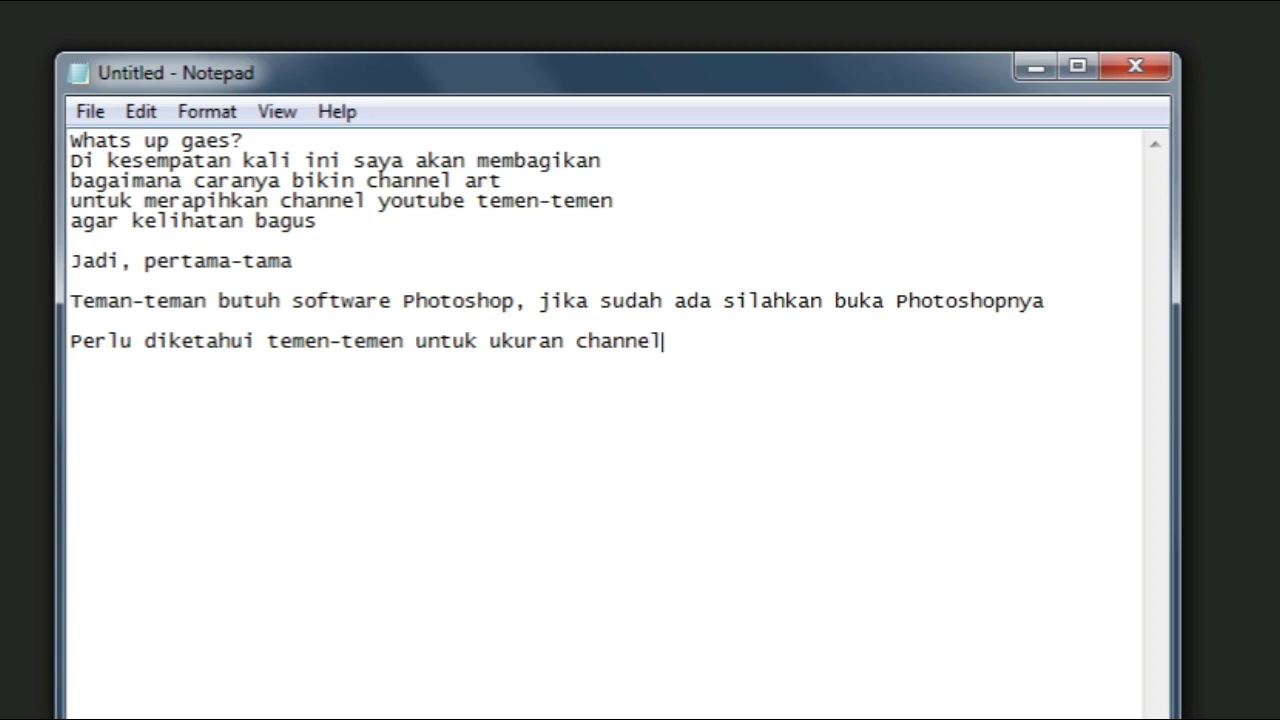
type(" art Yutub ")
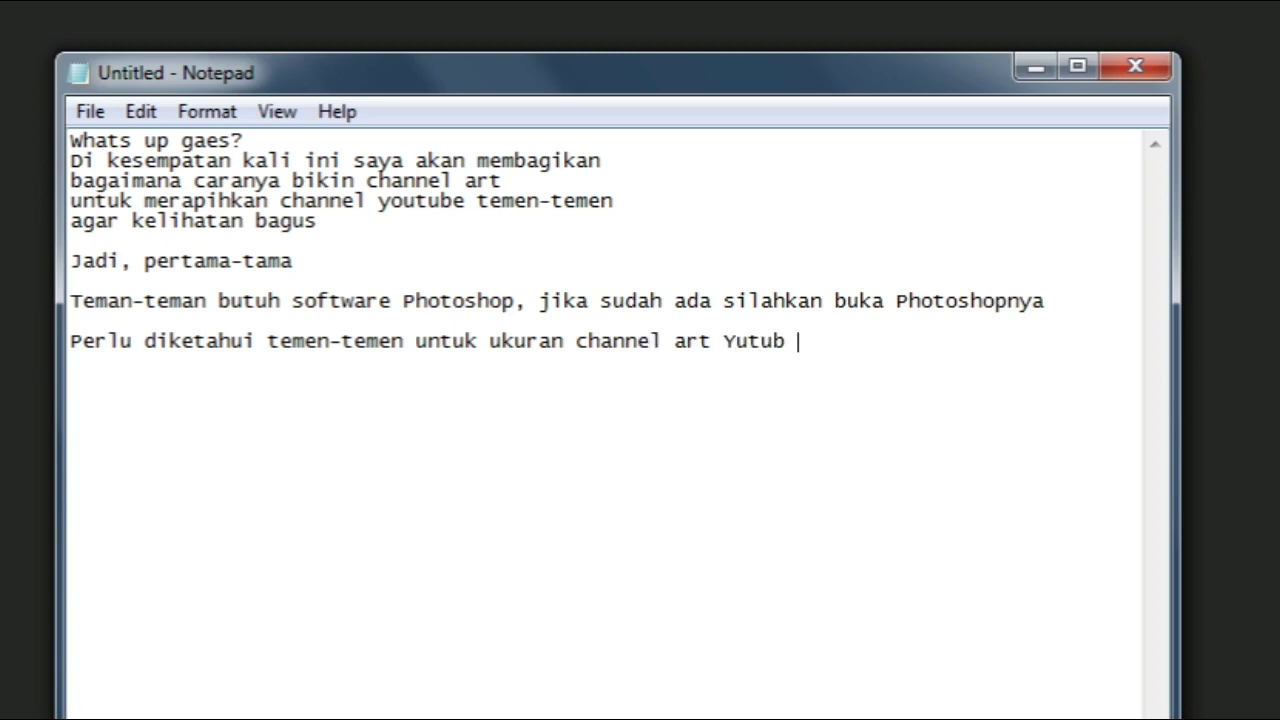
type("itu beragam")
- Continue the channel art size paragraph on a new line with "karena nantinya channel art yang kita buat akan ditampilkan"
key("Return")
type("karena nantinya ")
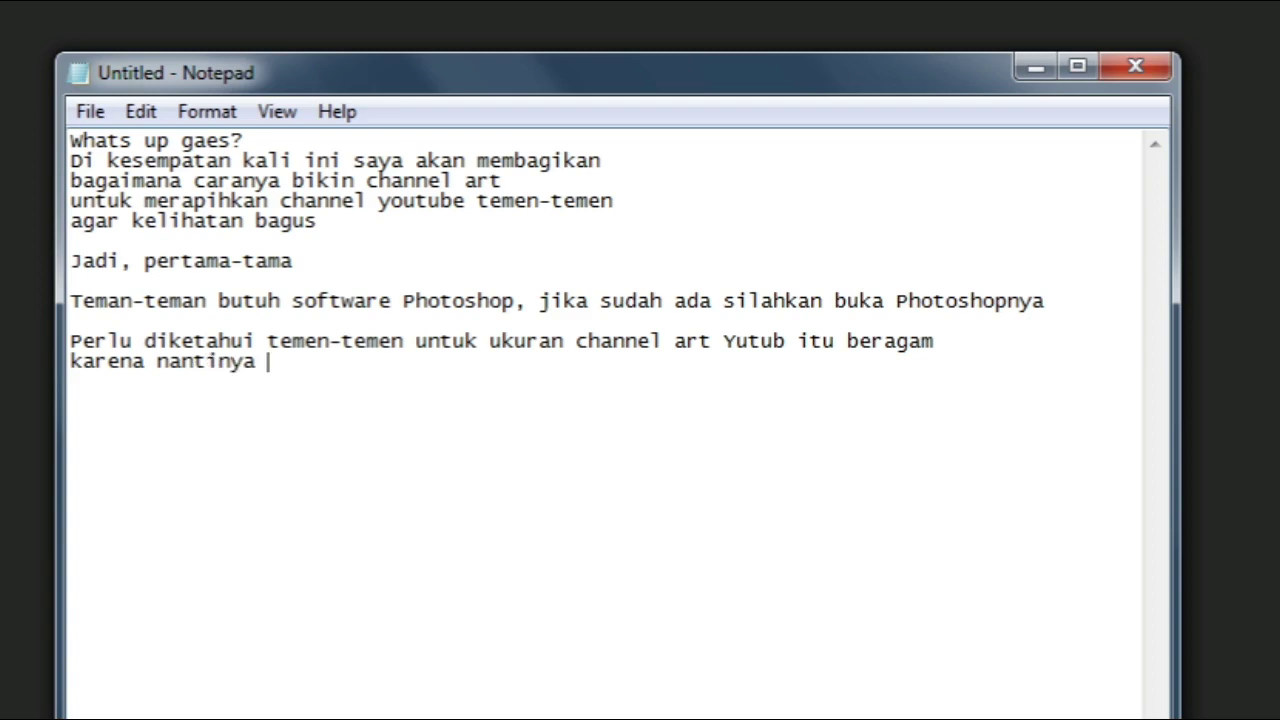
type("channel art ")
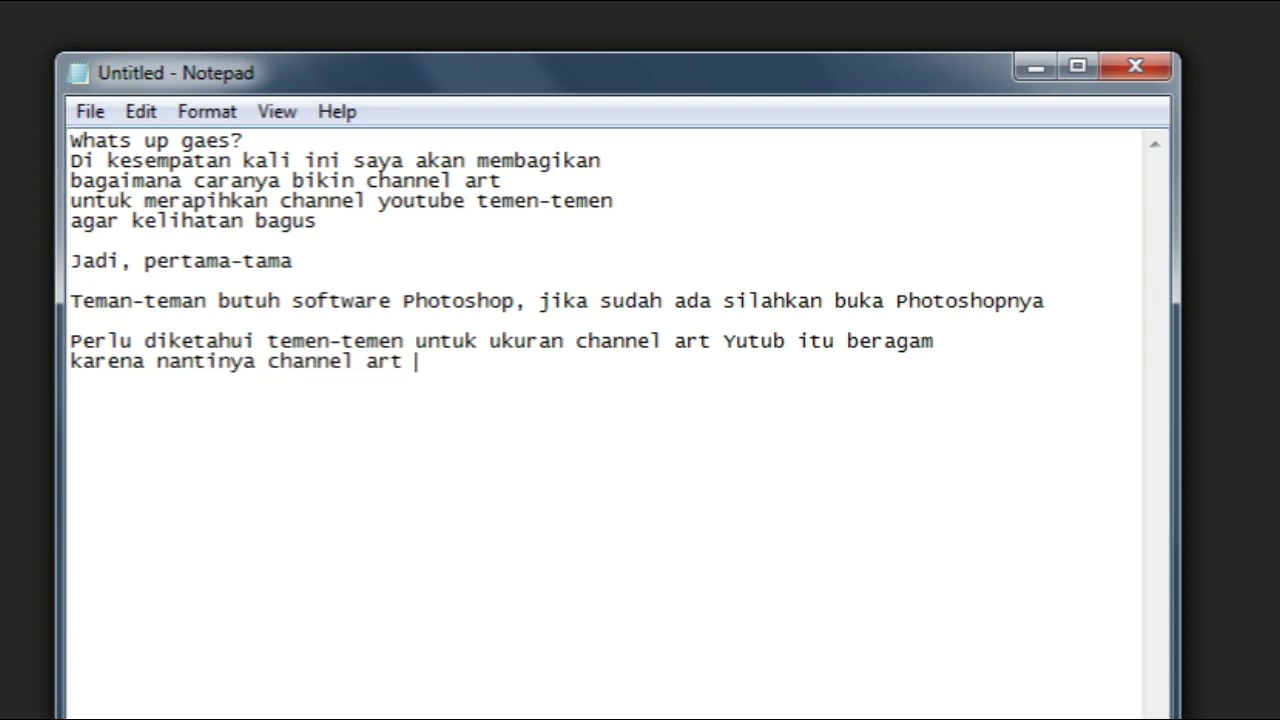
type("yang kita buat ")
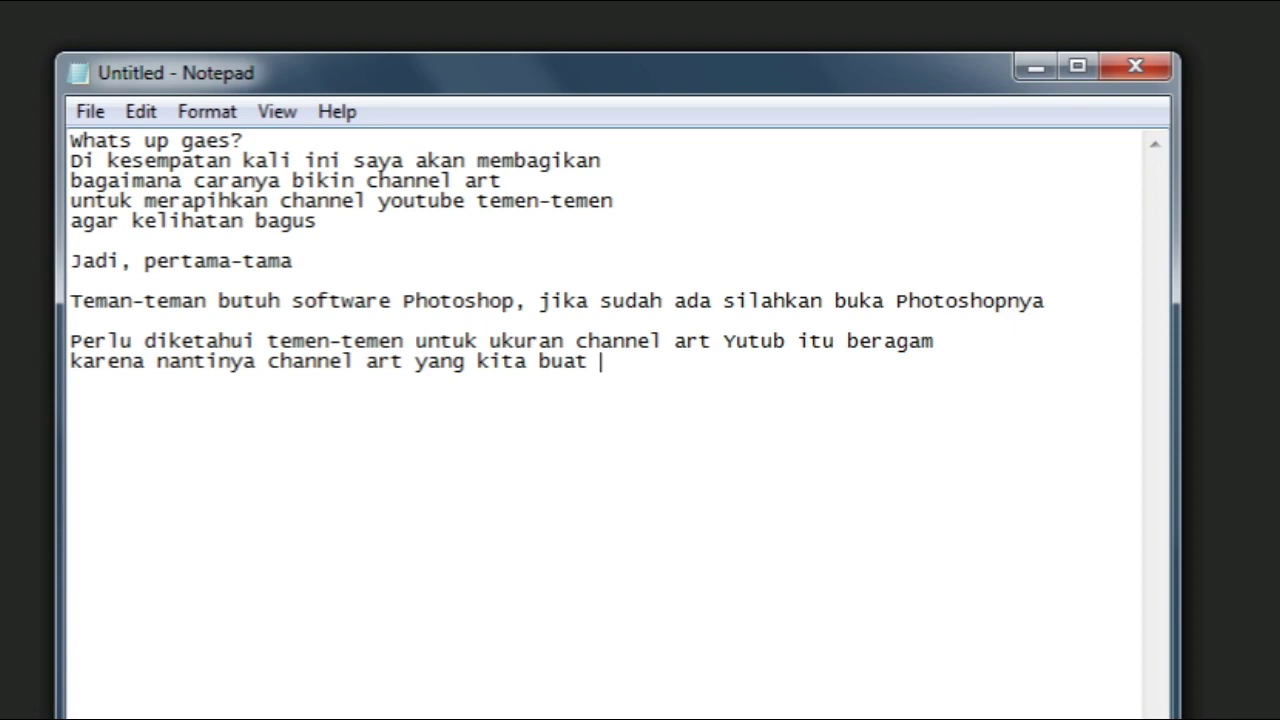
type("akan ditampilkan")
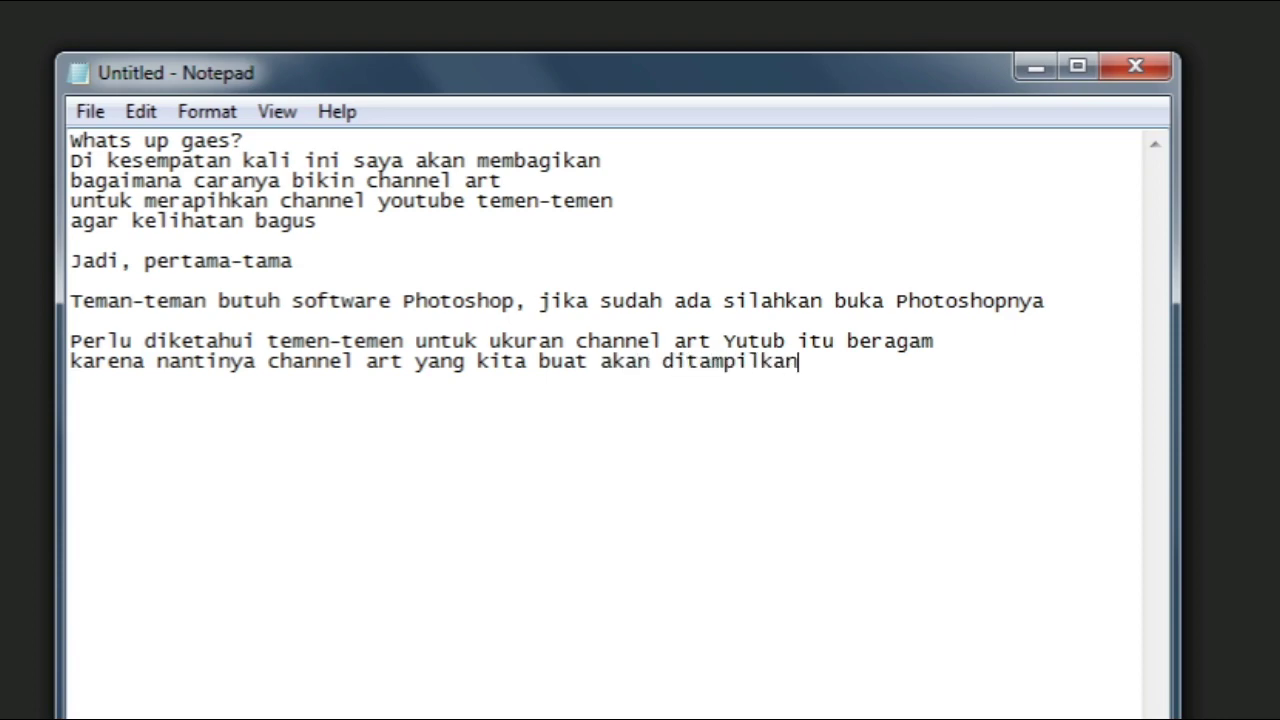
- Finish the line with "di" and list the devices "-TV", "_PC/ Desktop", "- Tablet" and "-Mobile" on separate lines below it
type(" di -TV")
type(" _PC")
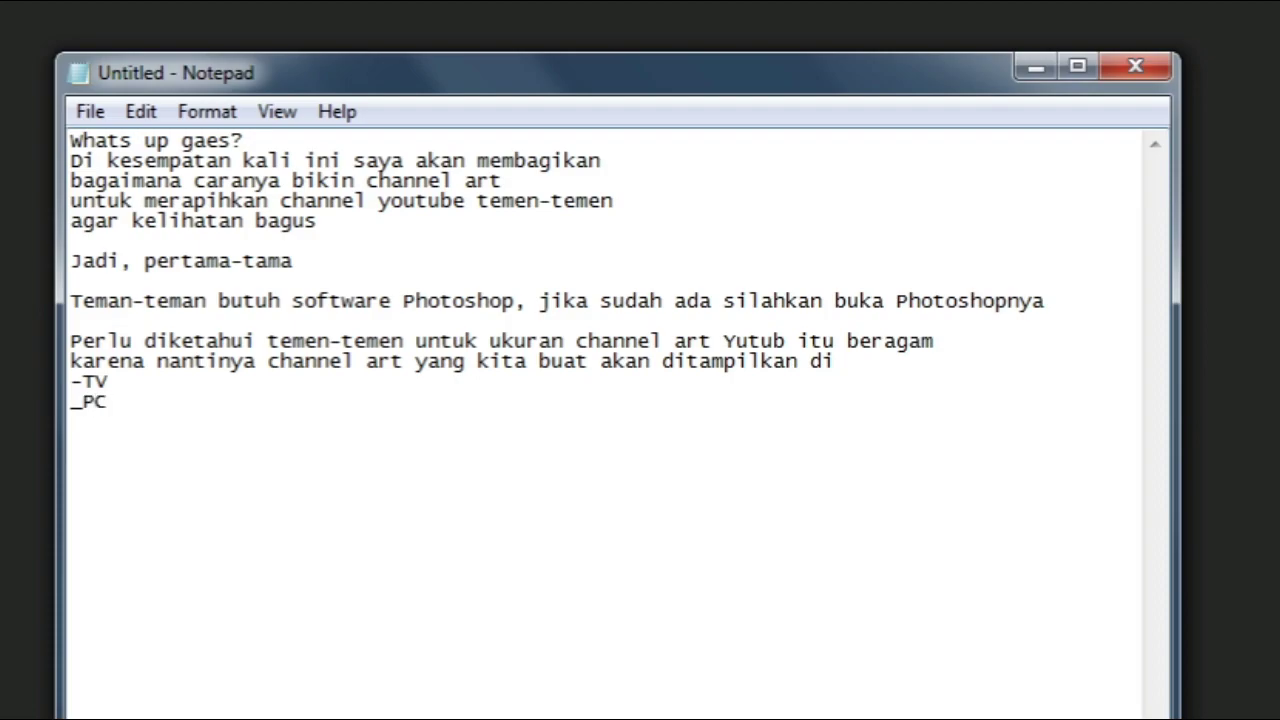
type("/")
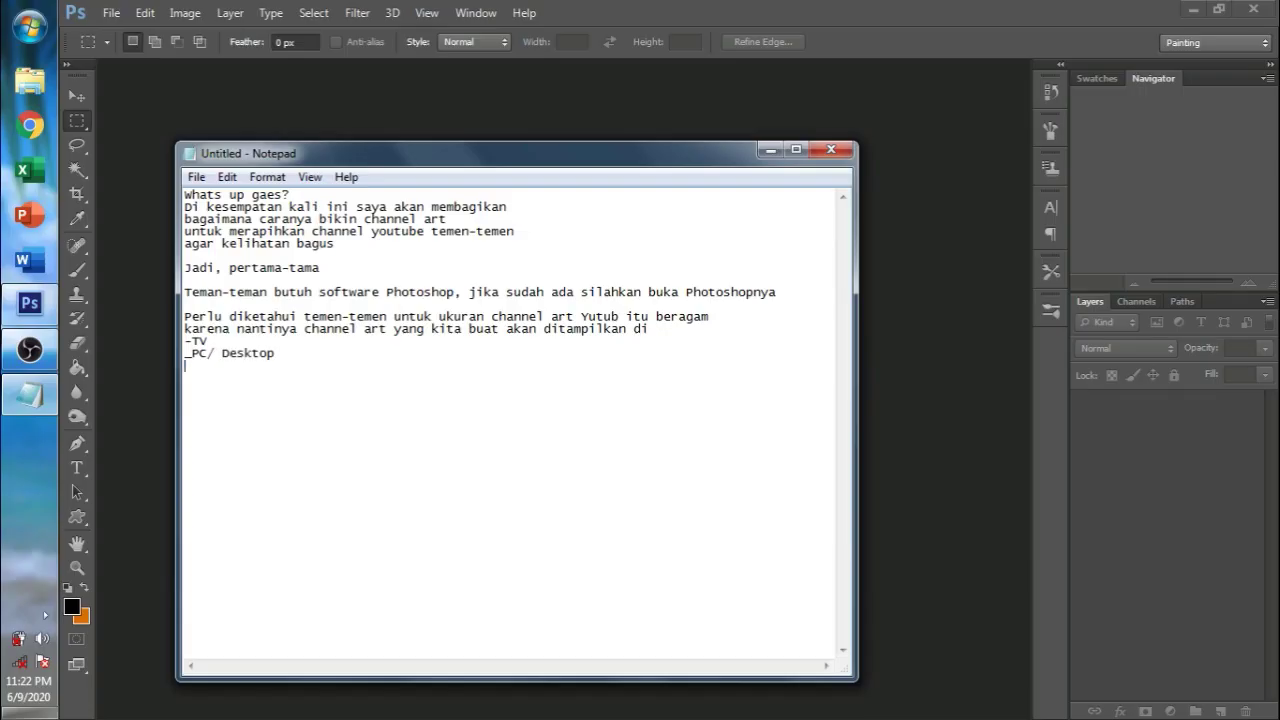
type(" Desktop")
key("Return")
type("-")
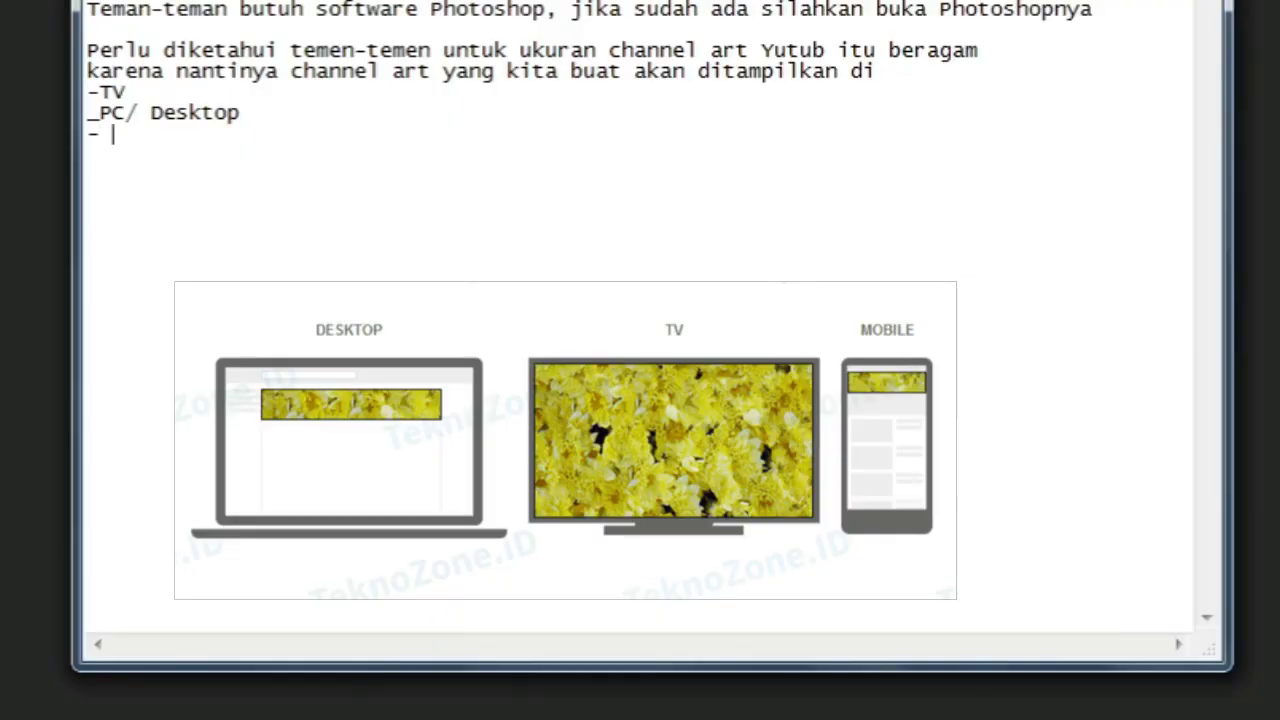
type(" Tablet")
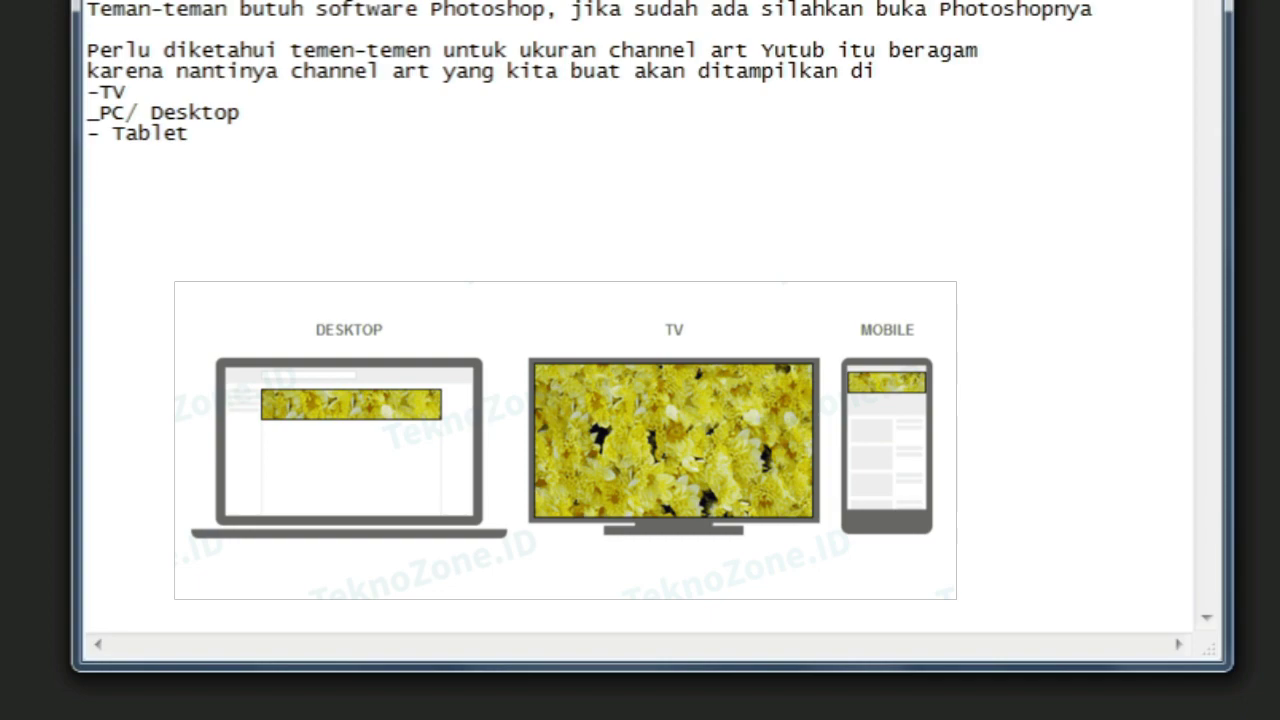
type("Mobile")
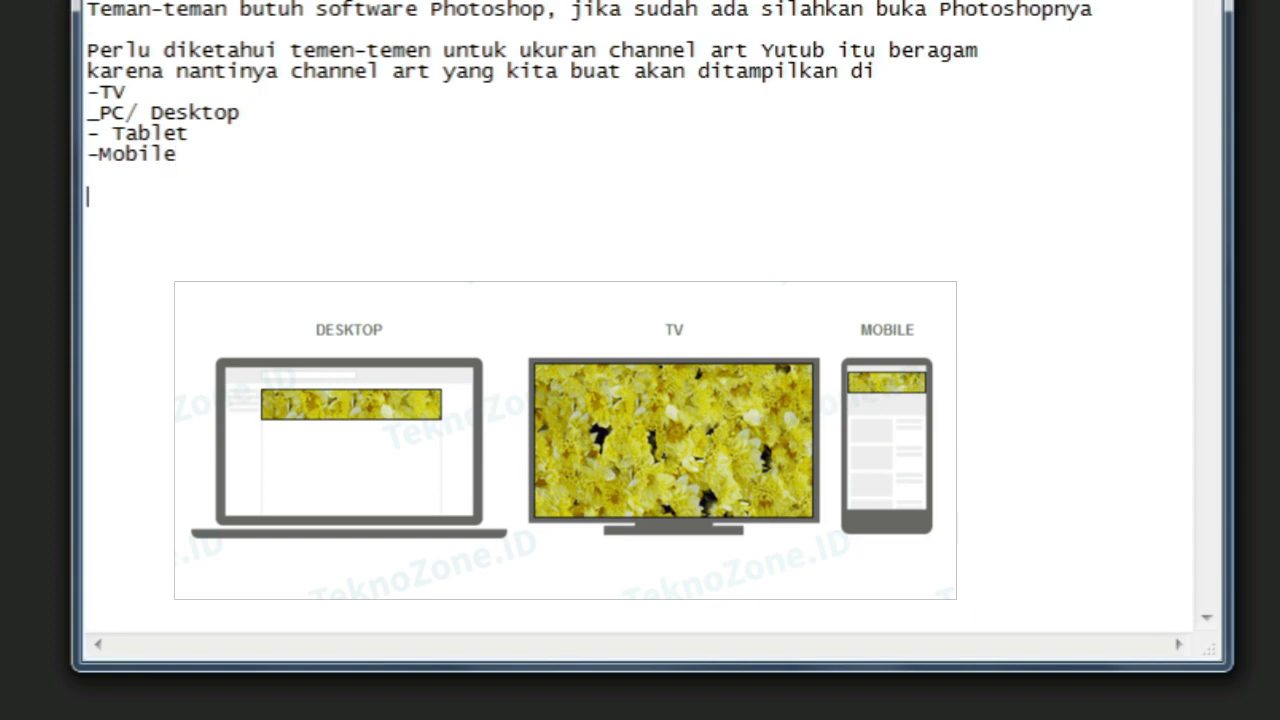
- Below the device list, write the line "nah jadi kita harus tau, ukuran-ukurannya oke"
type("nah jadi")
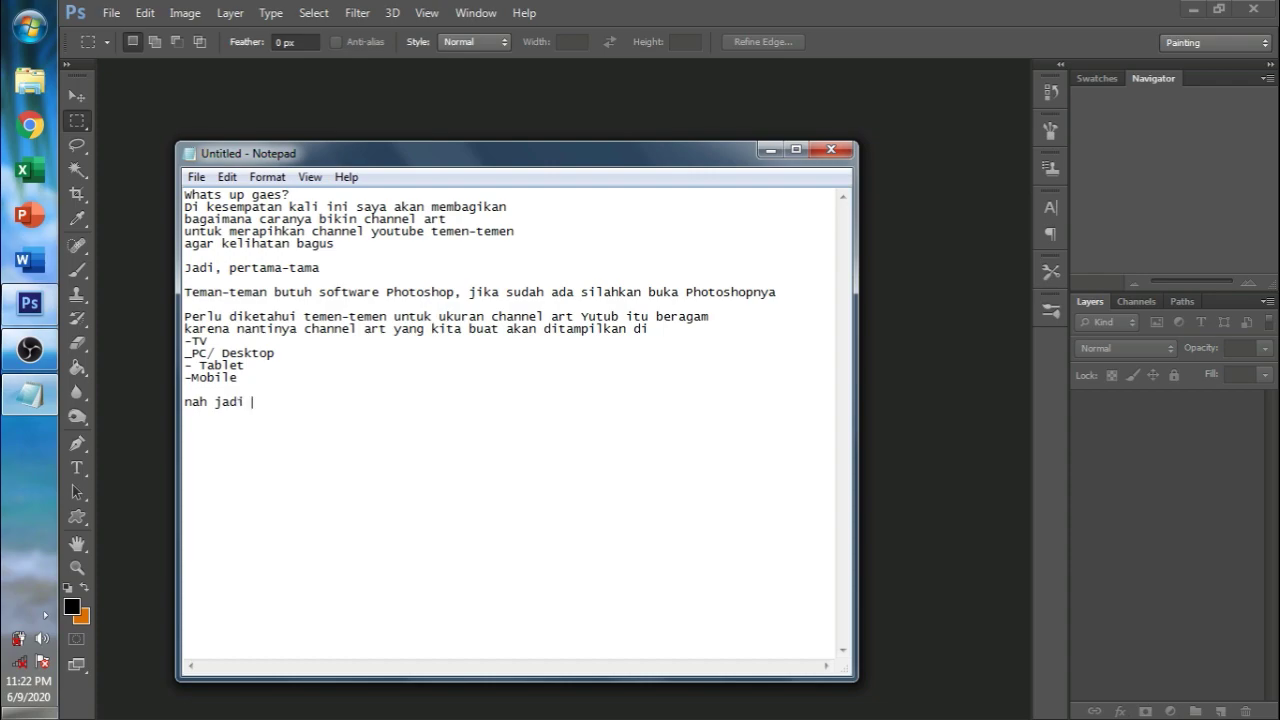
type(" kita harus tai")
key("BackSpace")
type("u")
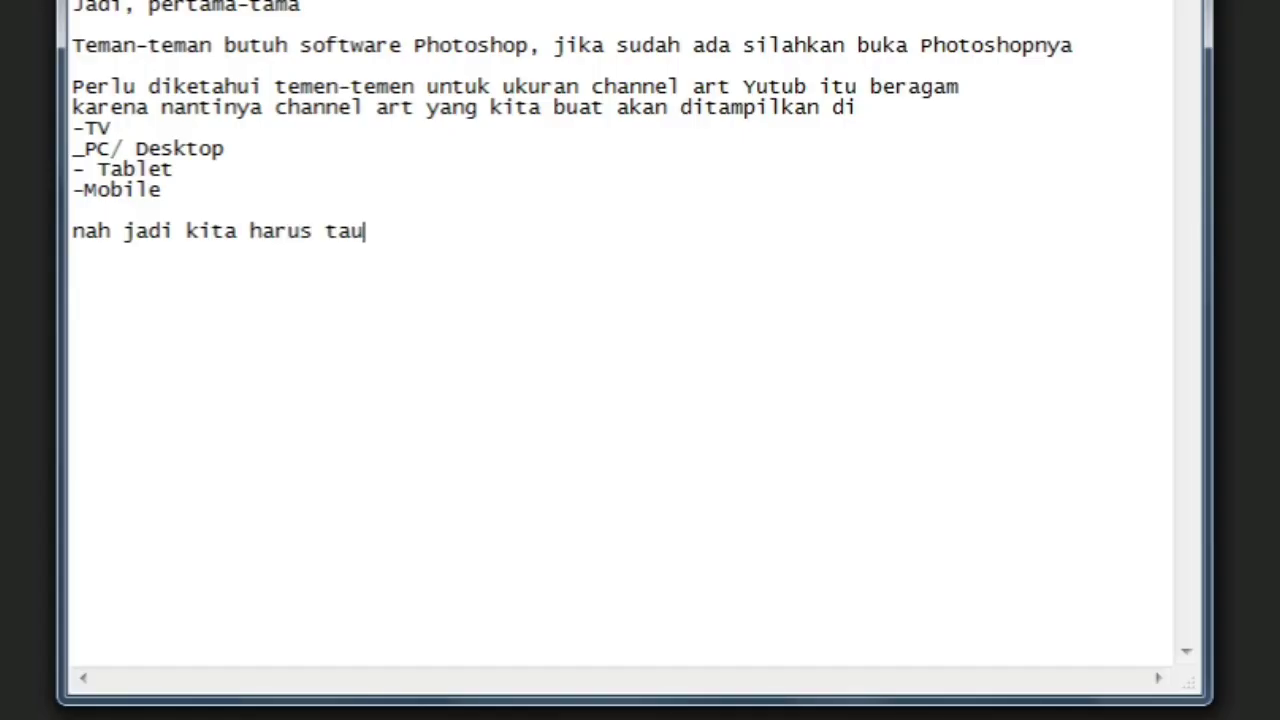
type(", ukuran-ukur")
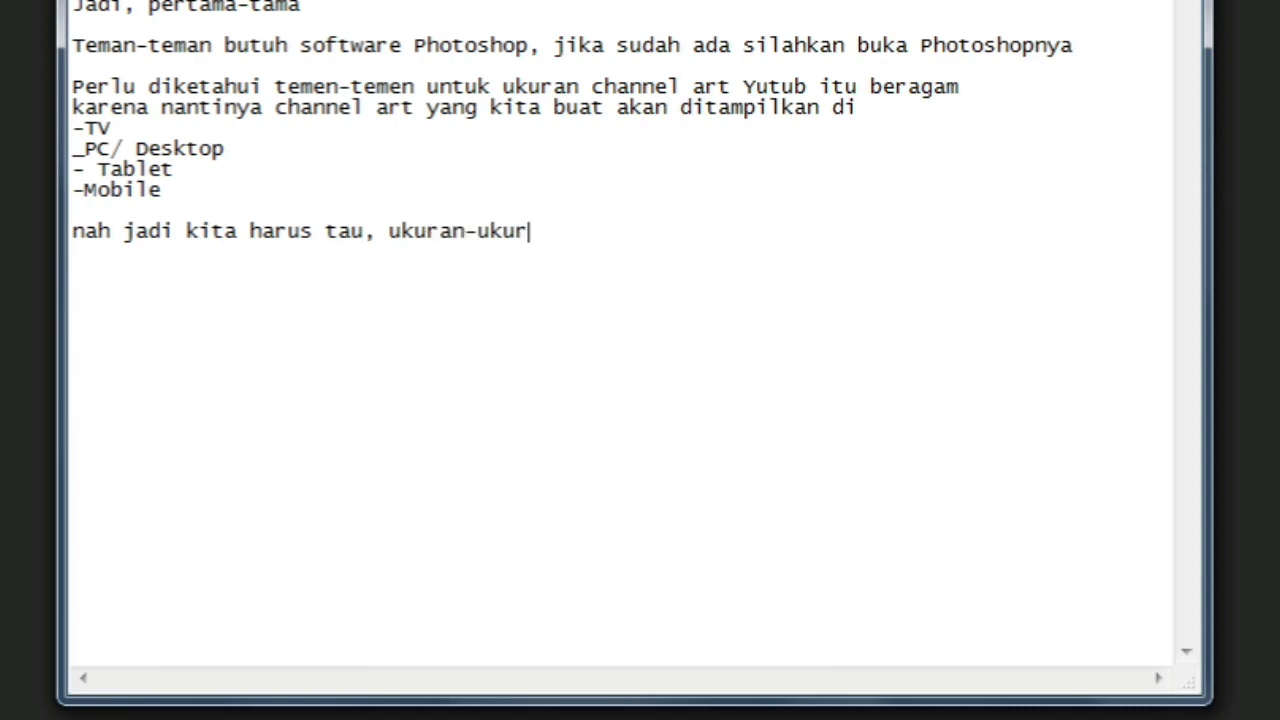
type("annya oke")
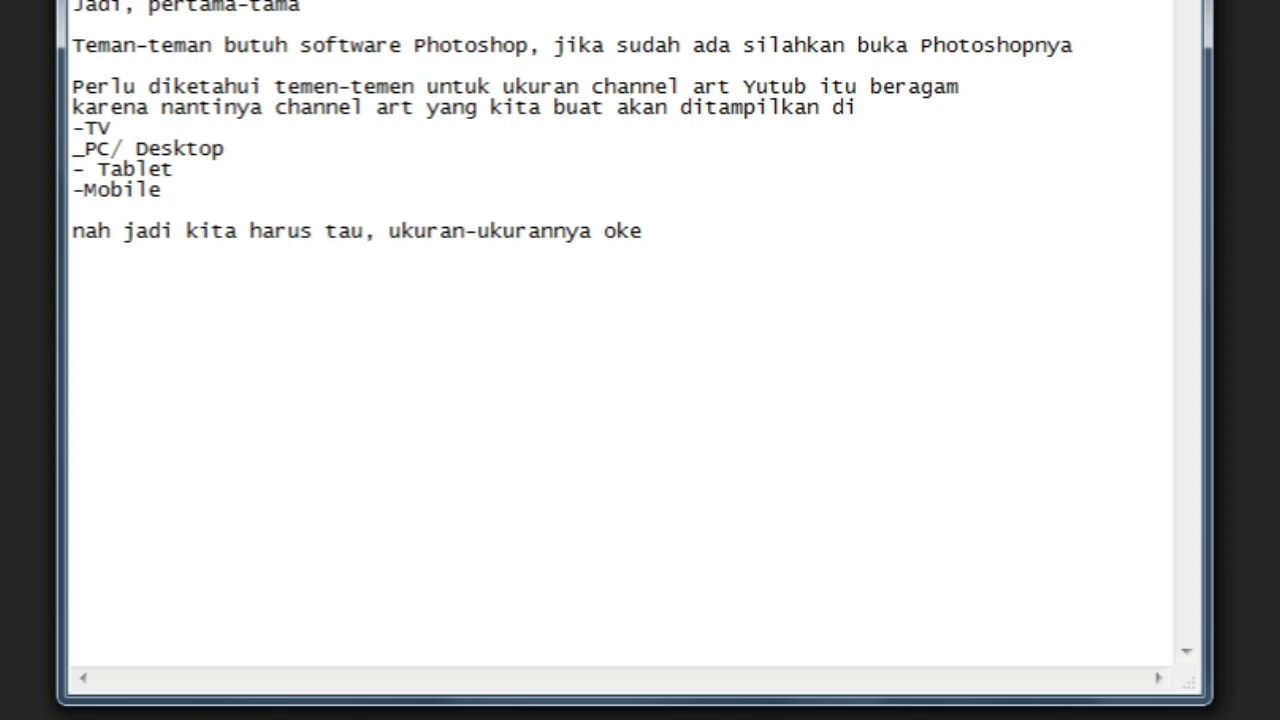
- Add a new paragraph reading "saya sudah persiapkan di kolom deskripsi, jadi temen-temen bisa langsung download saja oke :D"
key("Return")
key("Return")
type("saya sudah per")
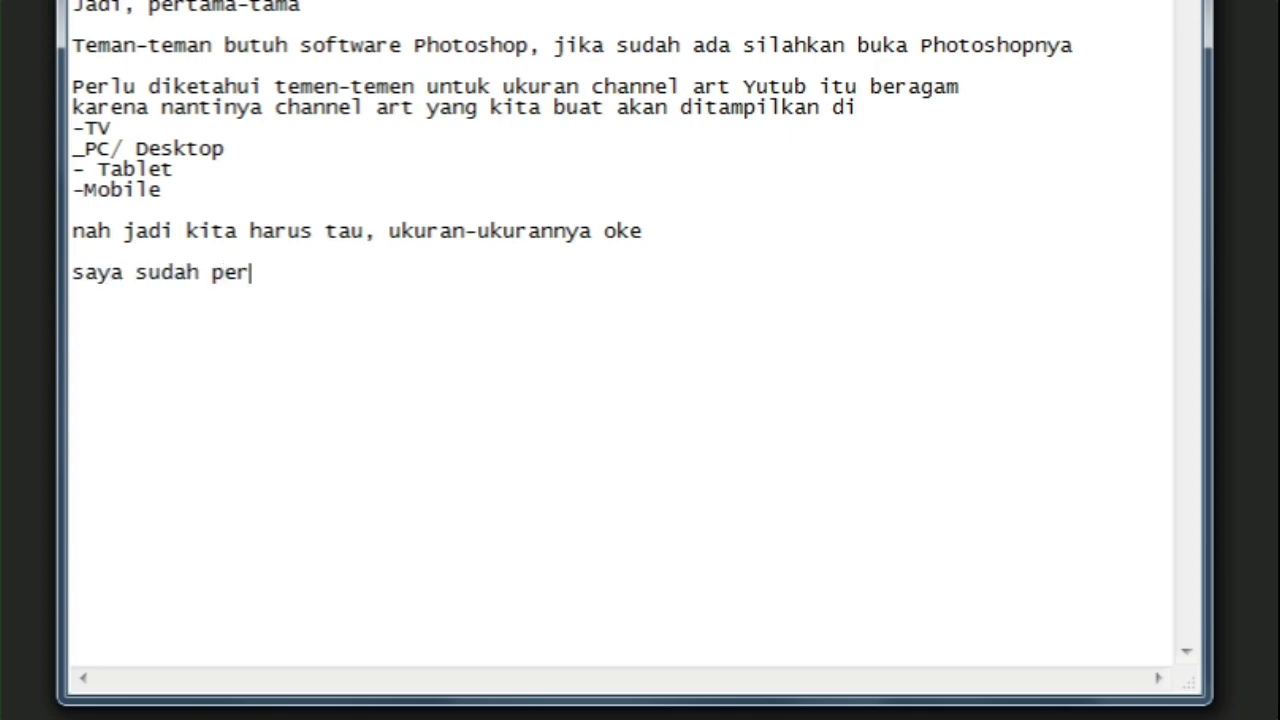
type("siapkan di ko")
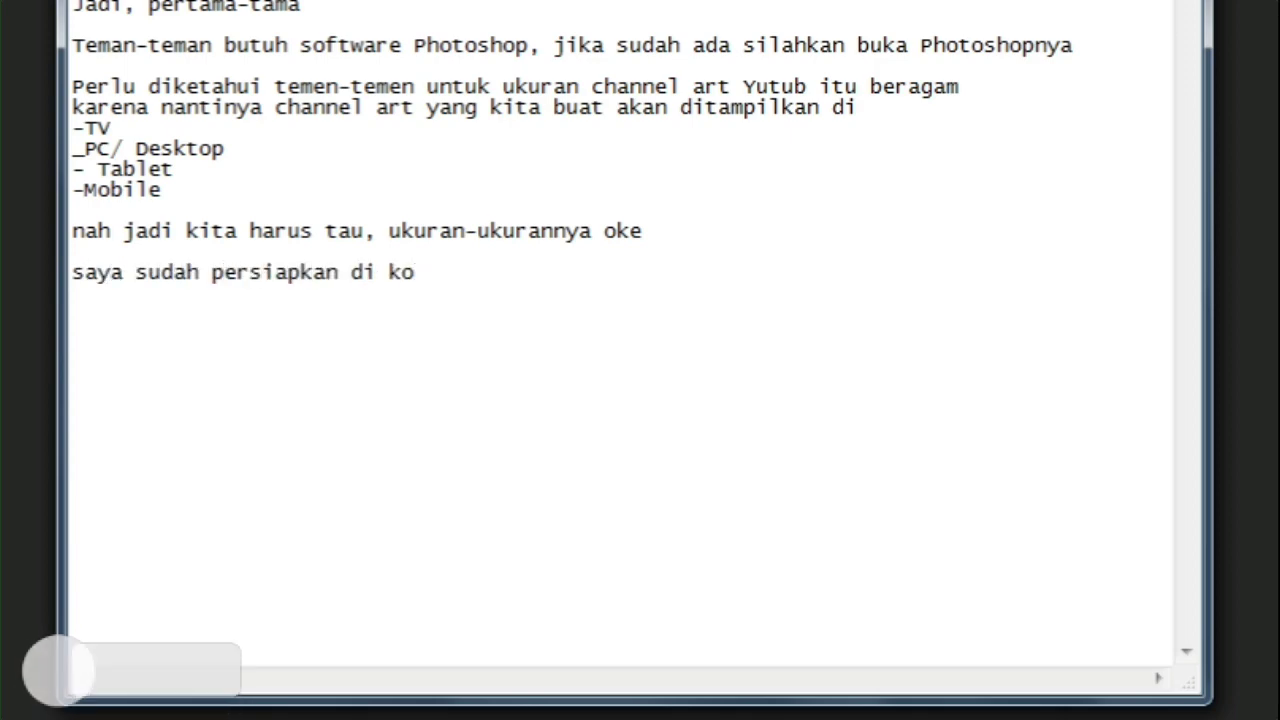
type("lom ")
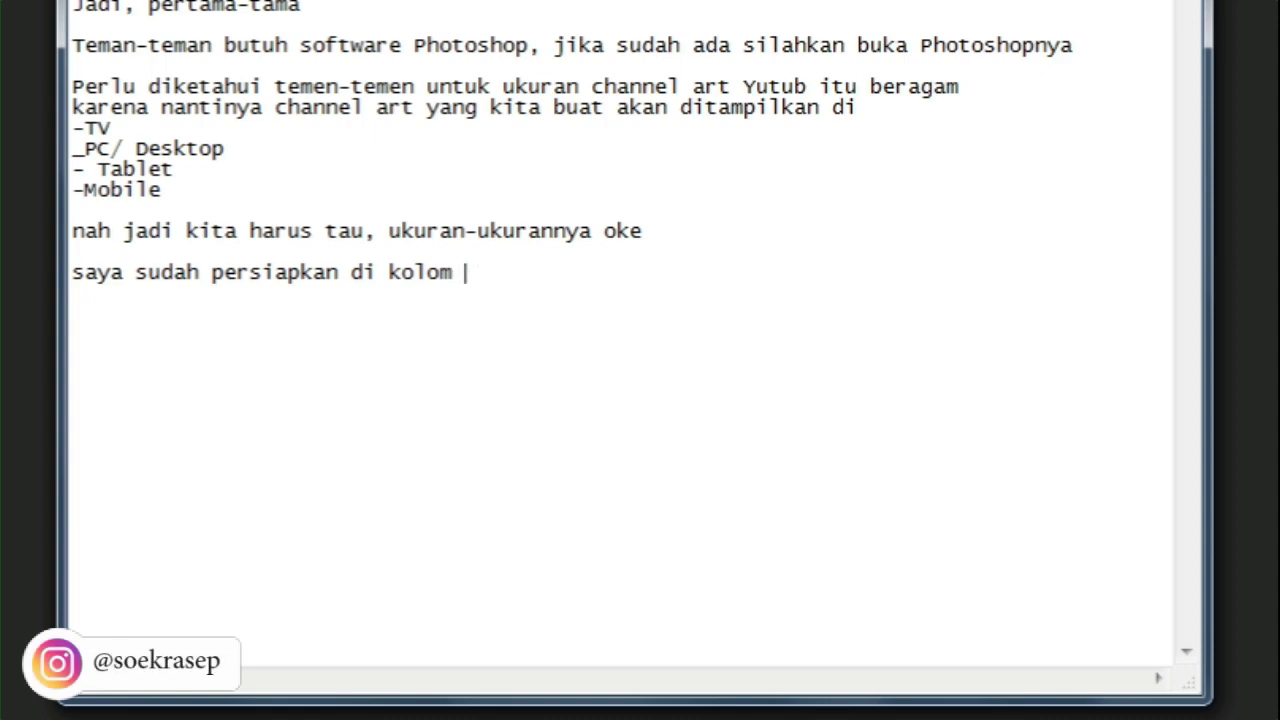
type("deskripsi, ")
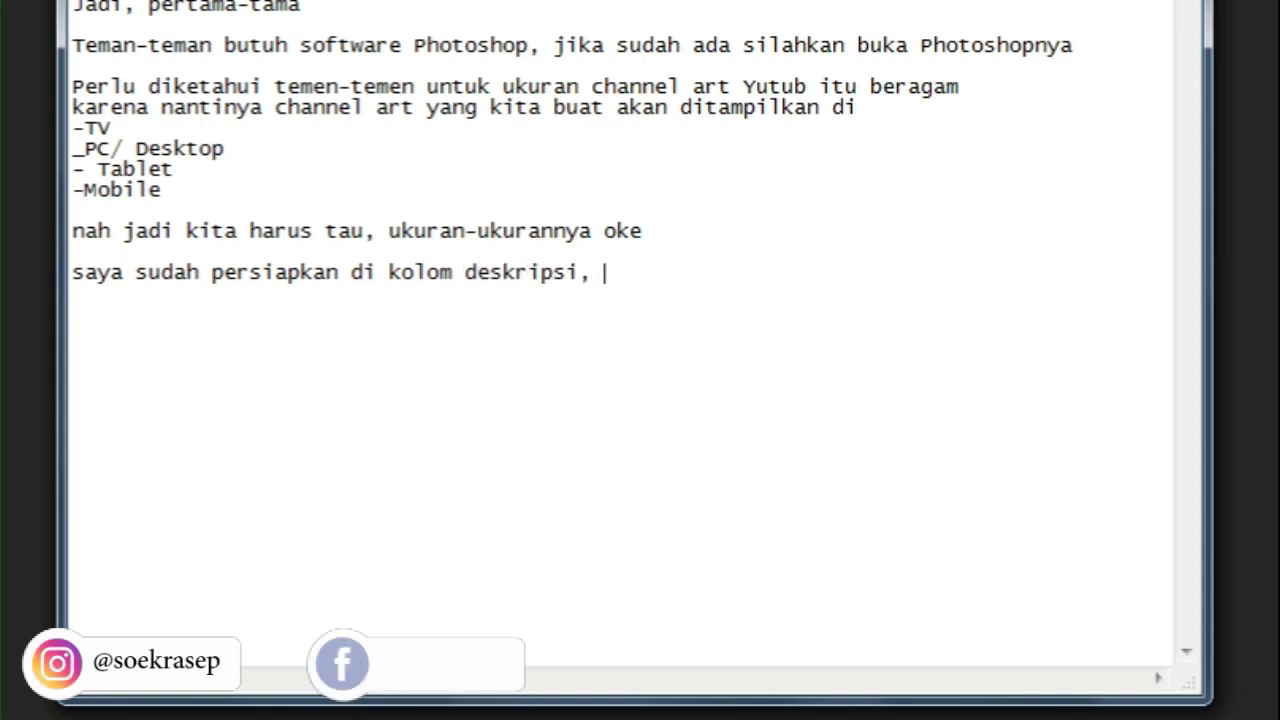
type("jadi temen-t")
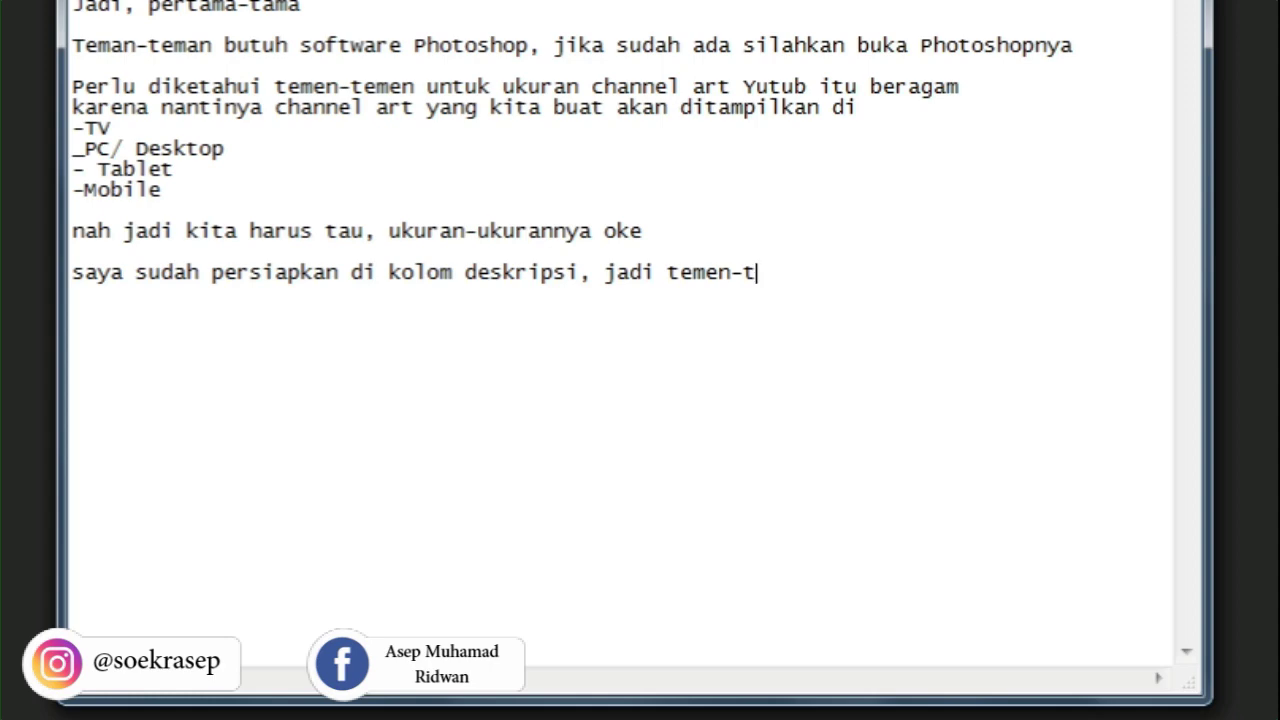
type("emen bisa langsung d")
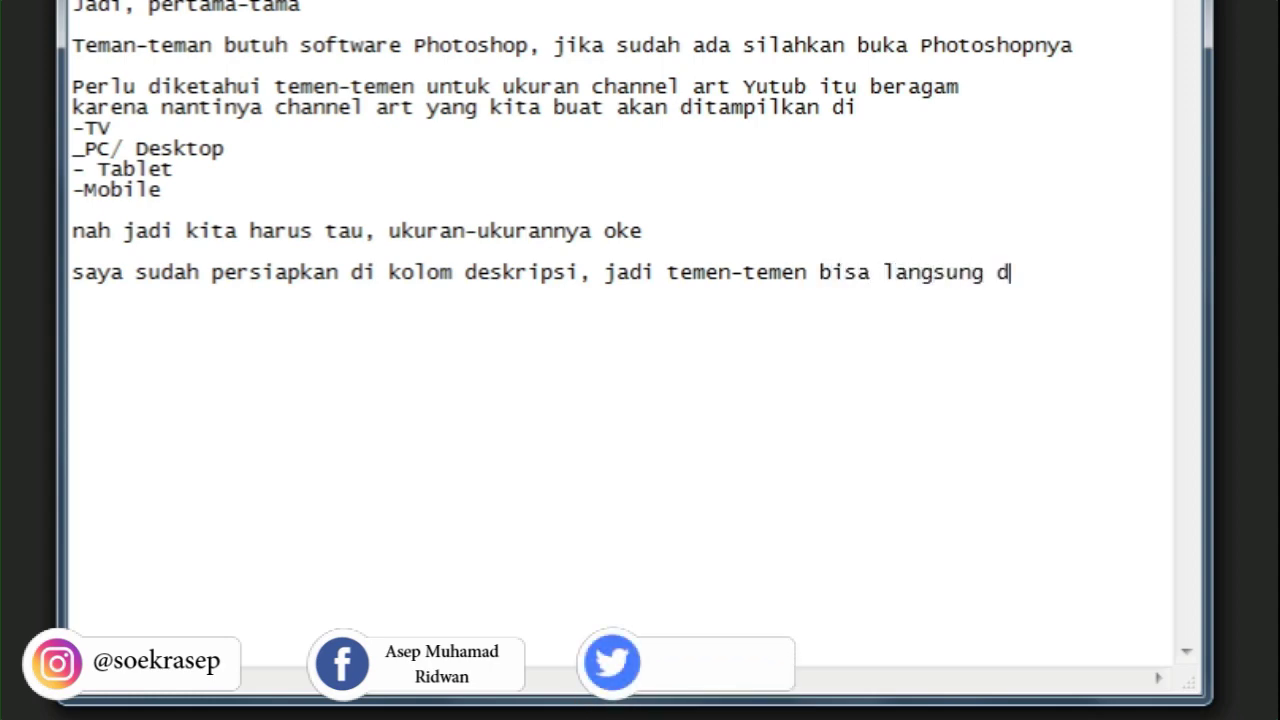
type("ownload sa")
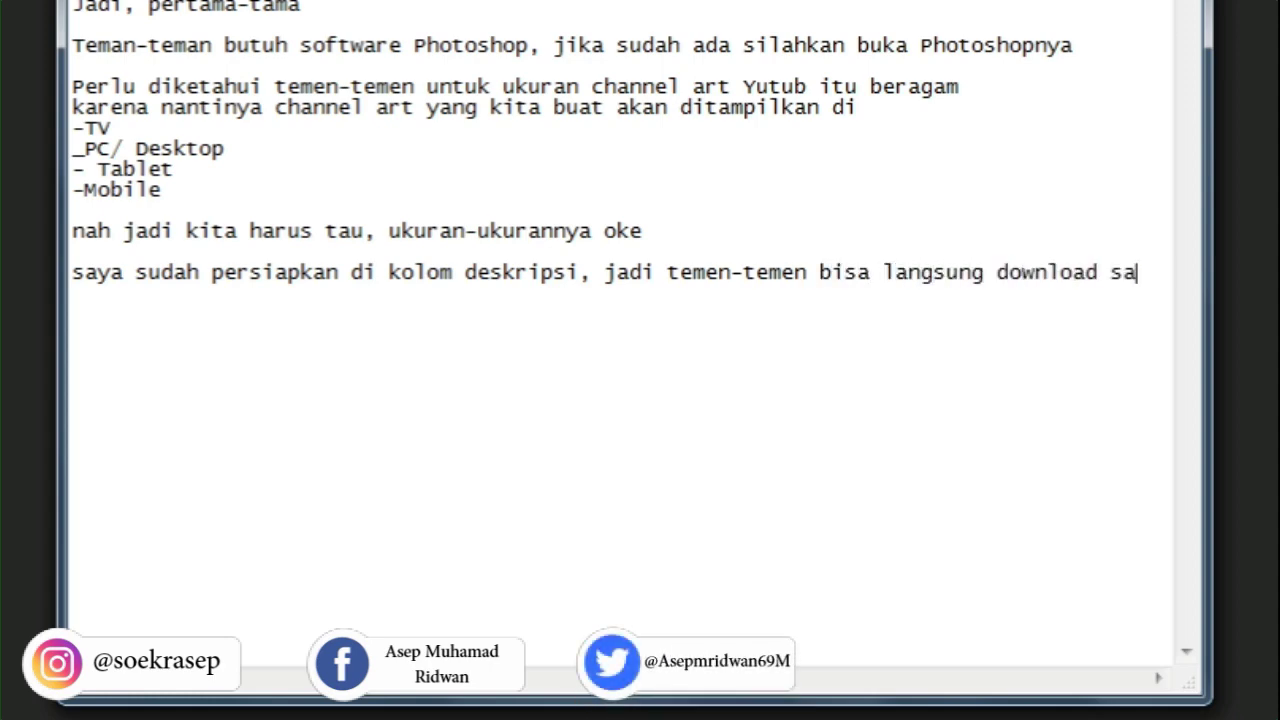
type("ja oke :D")
key("Return")
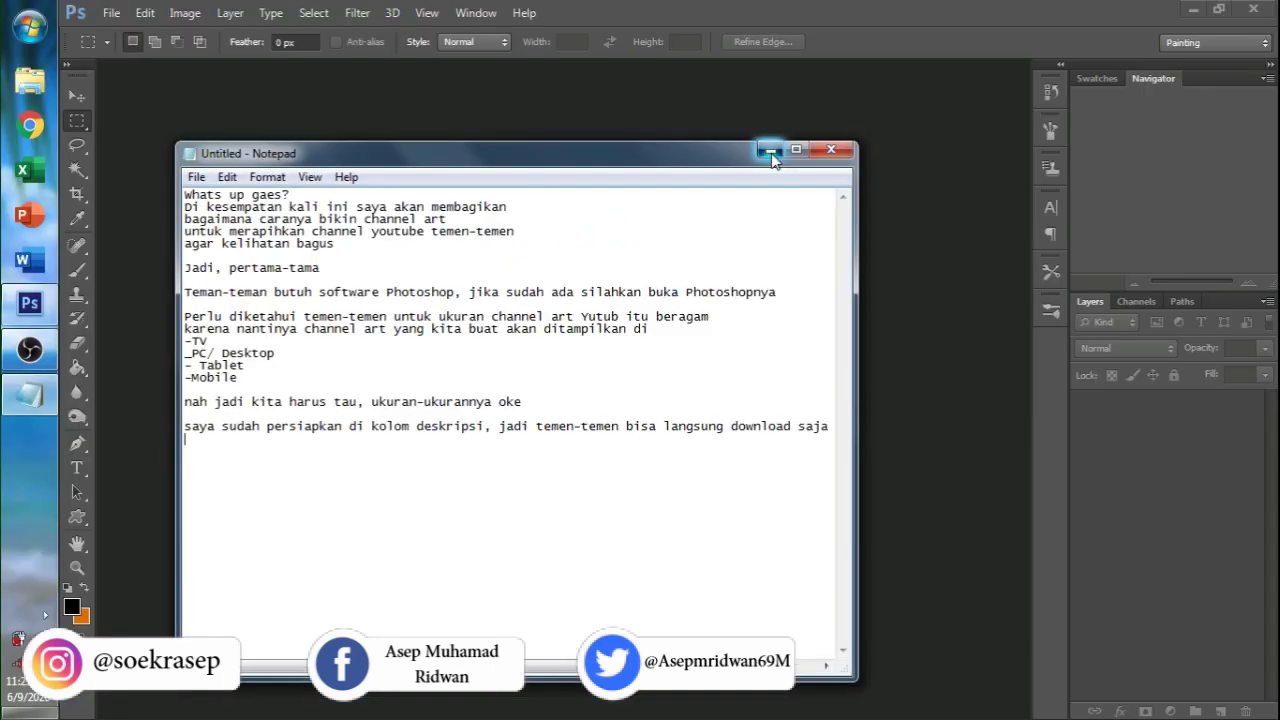
- Minimize the note and open the TUTORIAL 2 text file from the Videos library's MOBILE LEGENDS > TUTORIAL 2 folder
left_click(760, 66)
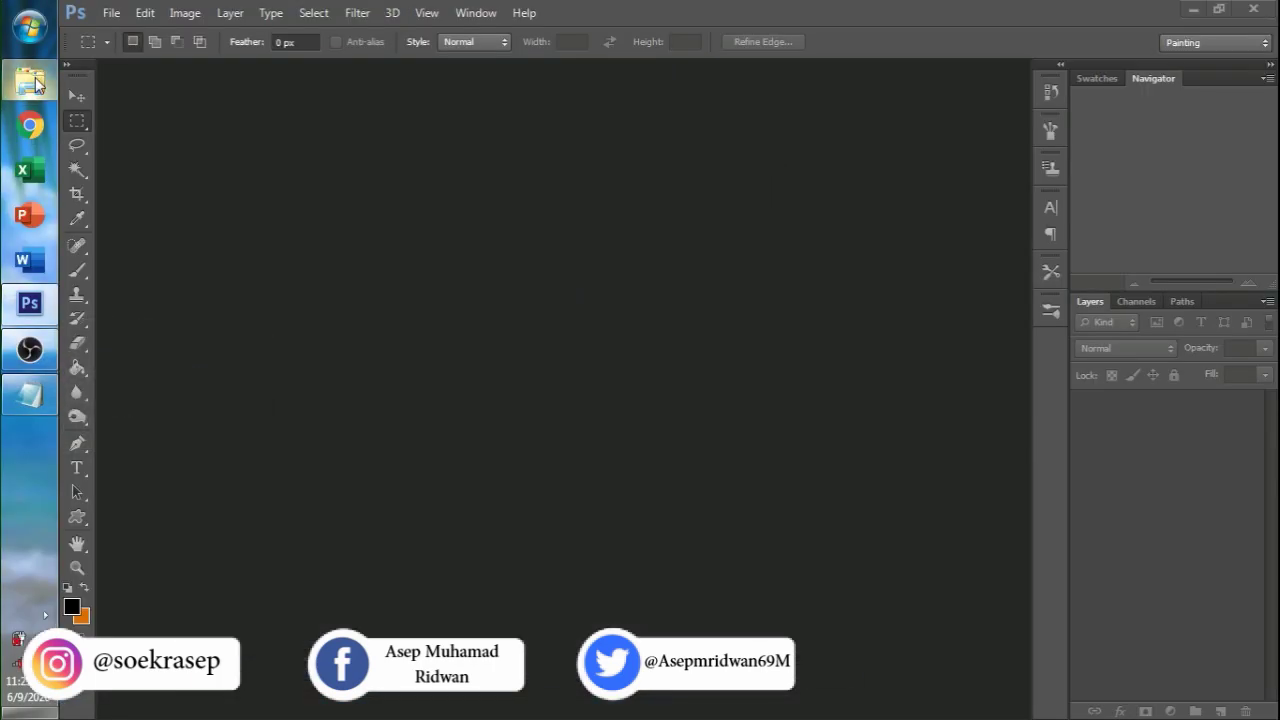
left_click(32, 80)
left_click(155, 261)
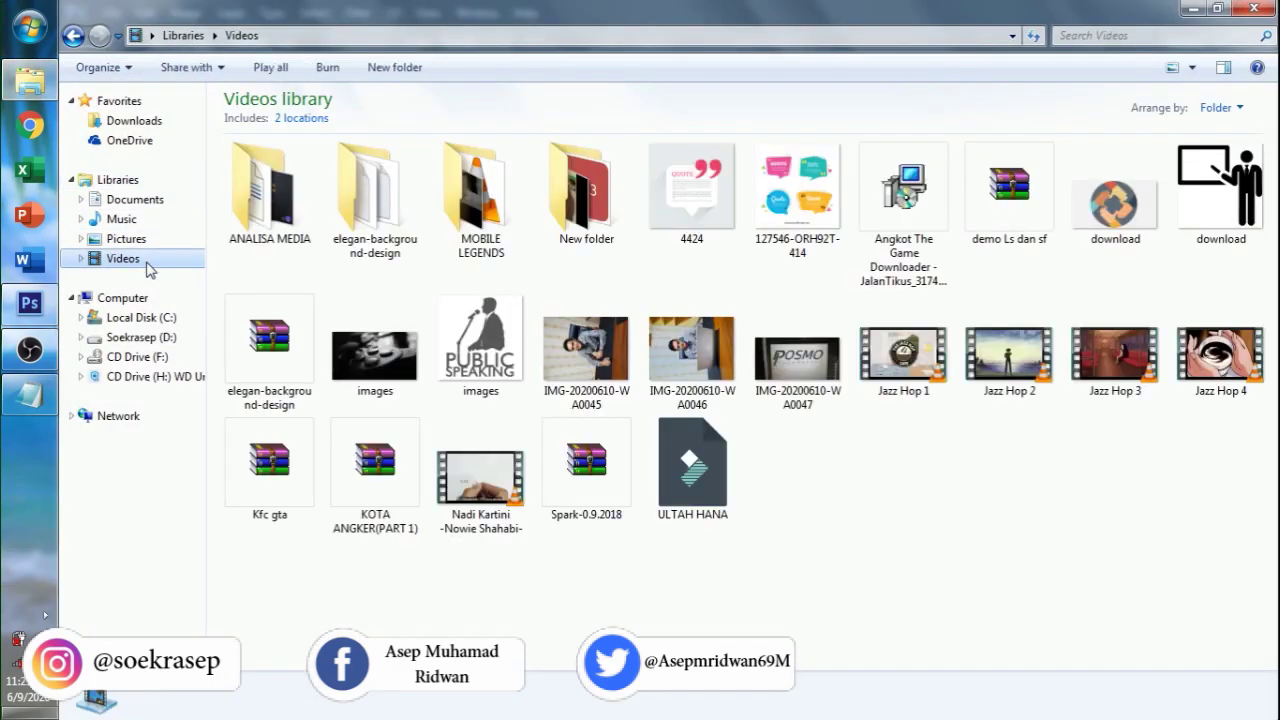
double_click(458, 206)
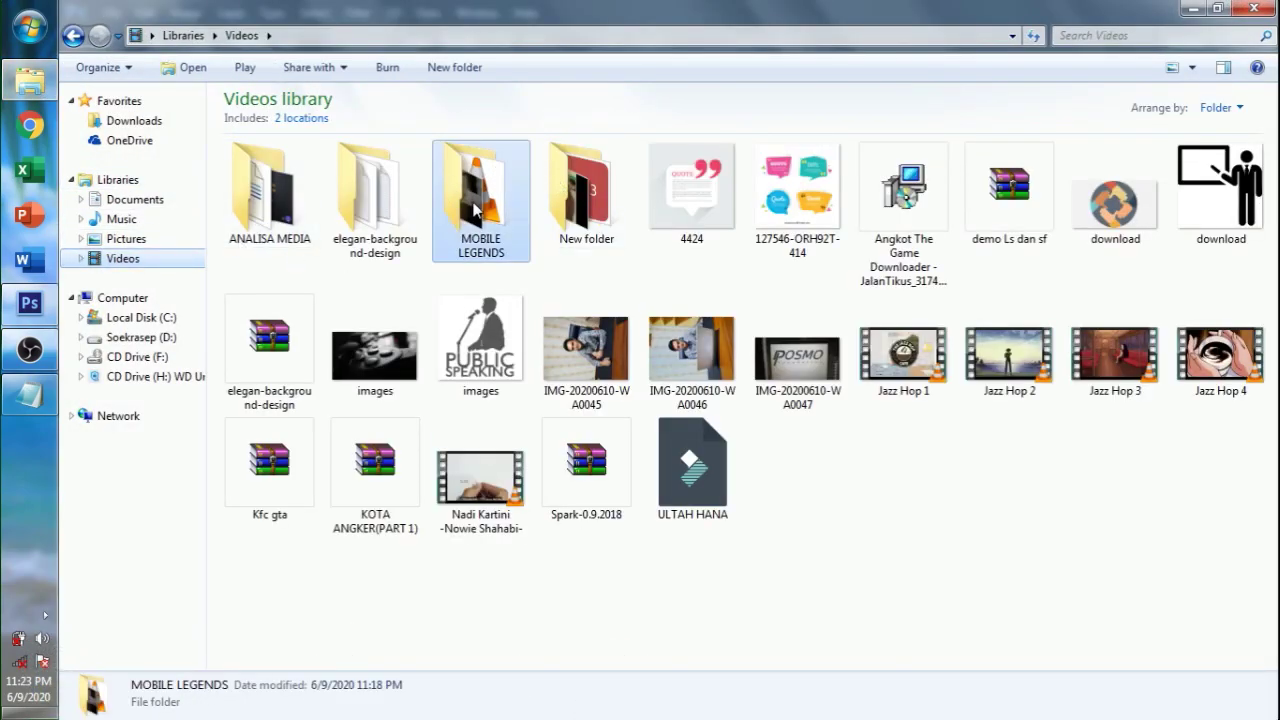
double_click(785, 232)
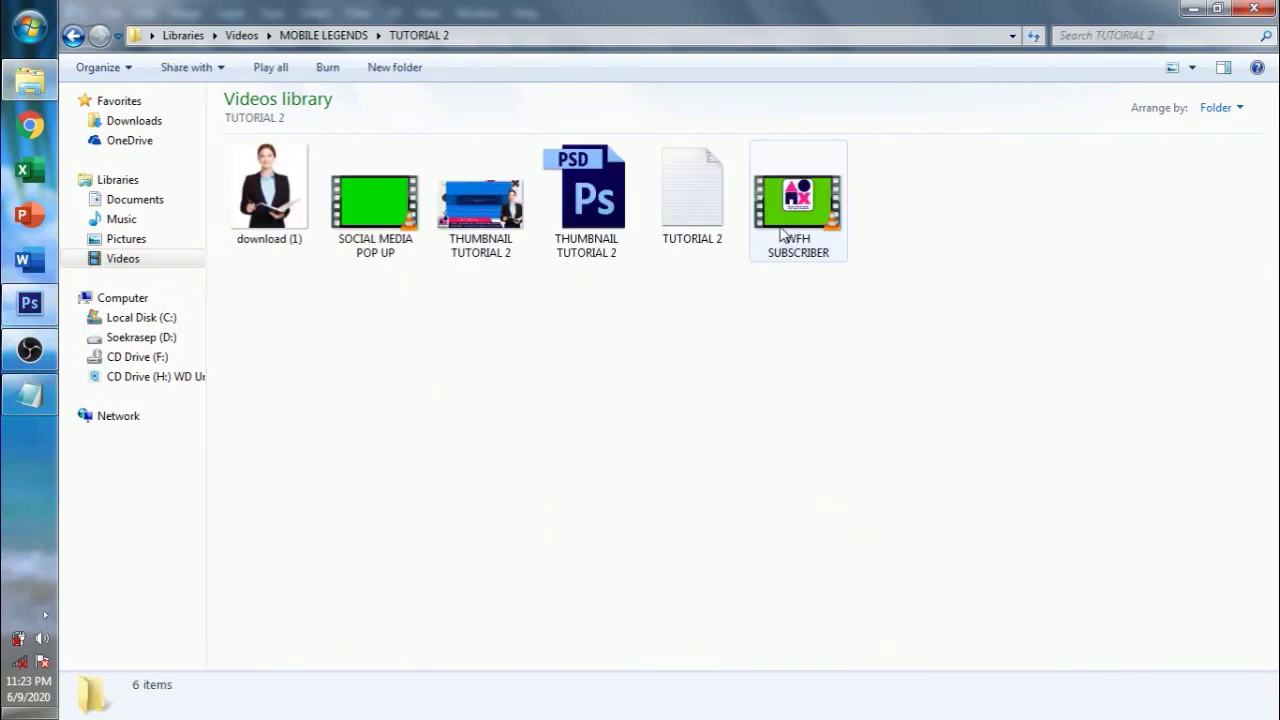
double_click(700, 216)
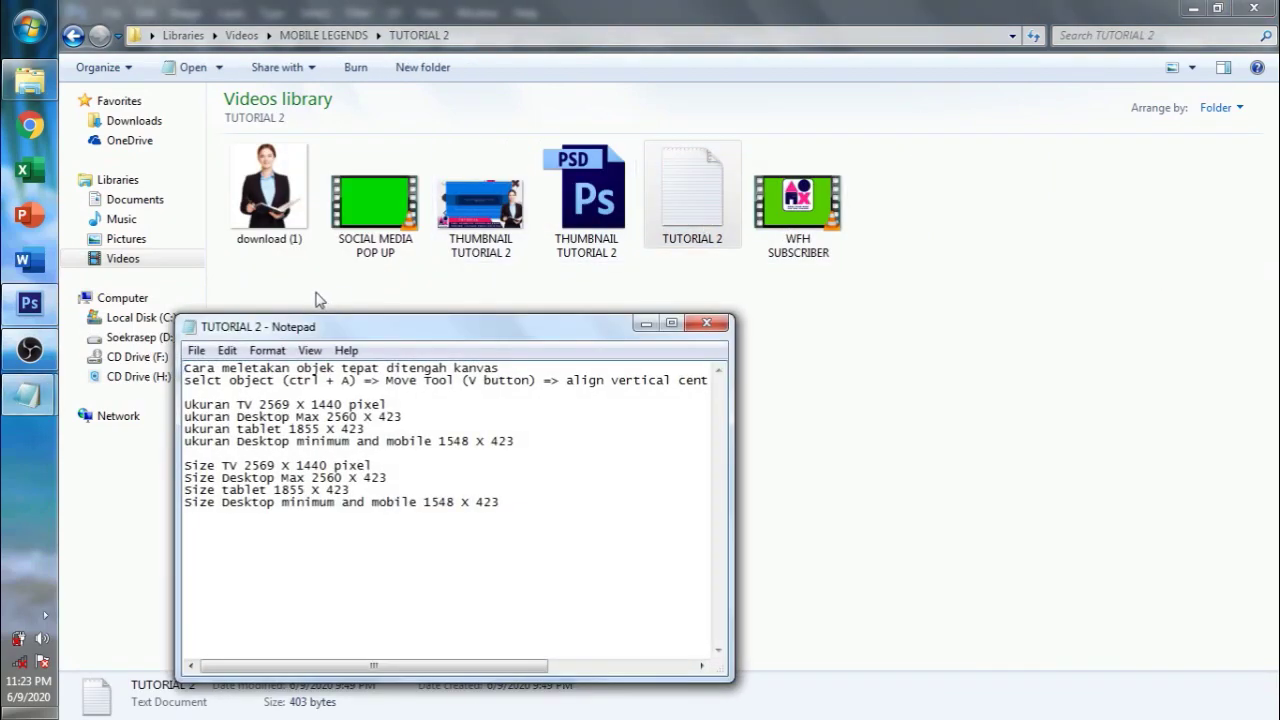
- Switch to Photoshop, bring back the untitled note and add the line "Karena bagian TV yang paling besar, kita atur terlebih dahulu"
left_click(37, 305)
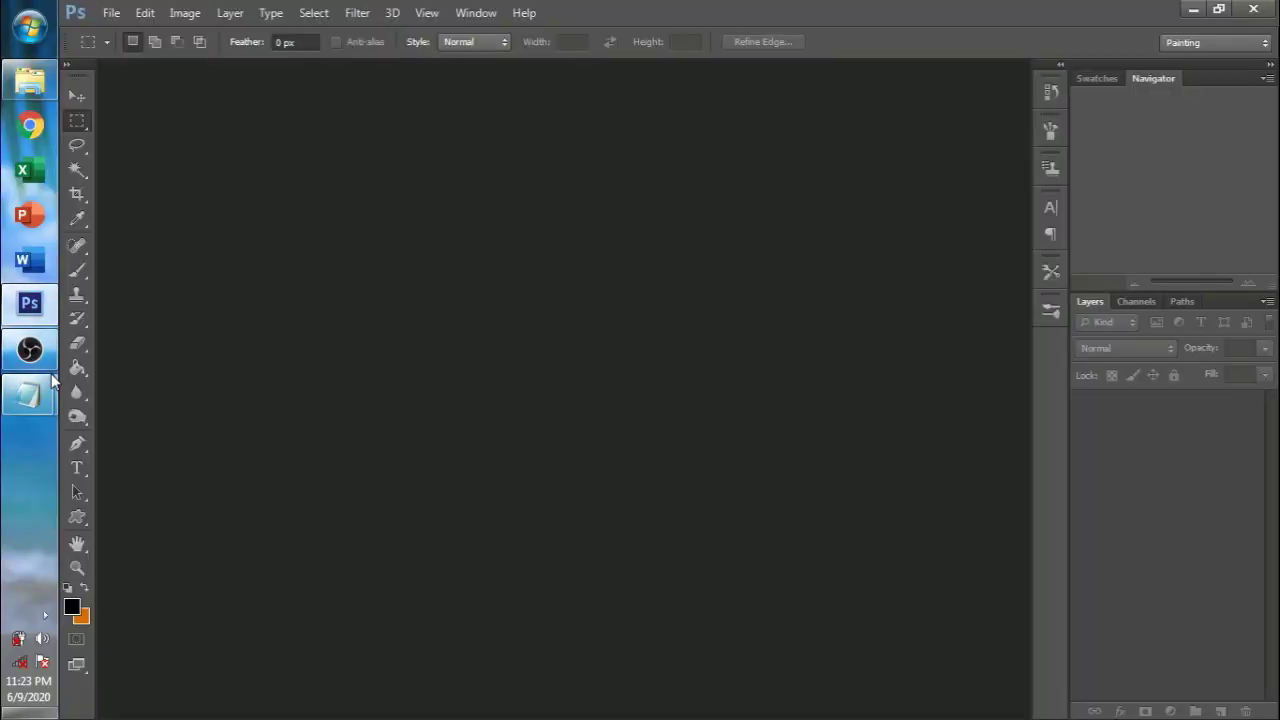
mouse_move(30, 395)
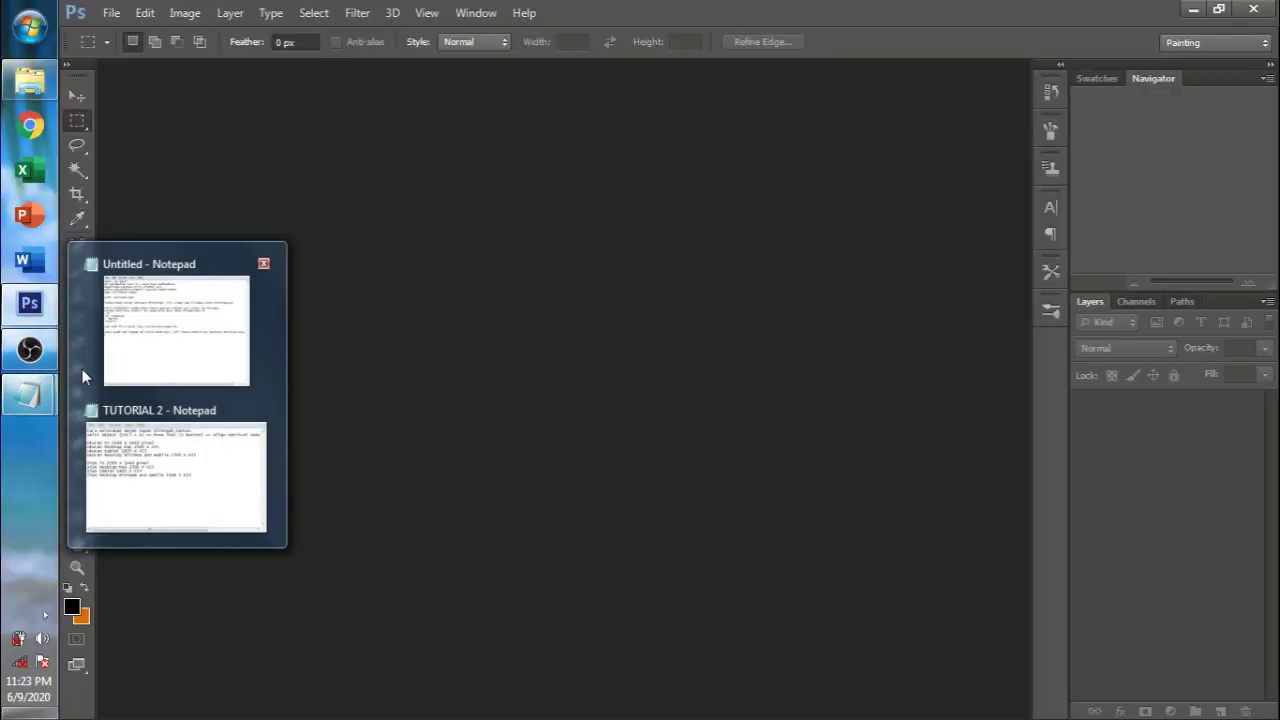
left_click(137, 356)
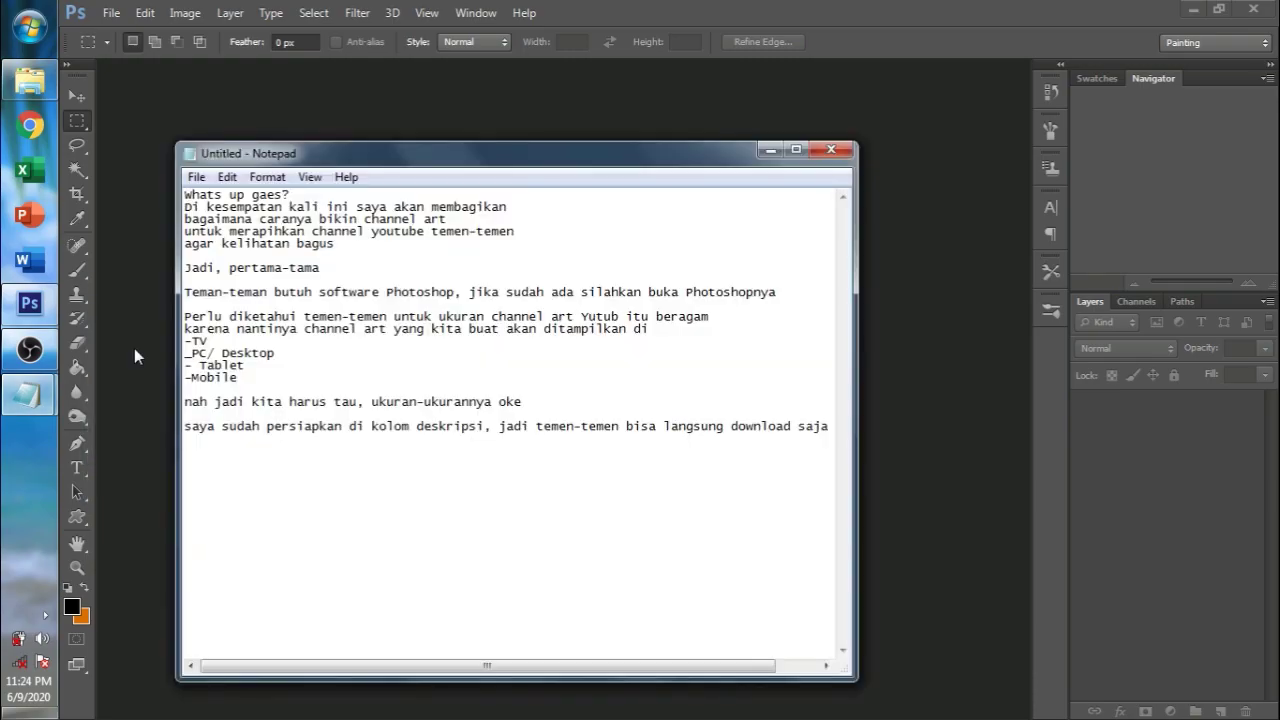
type("Kare")
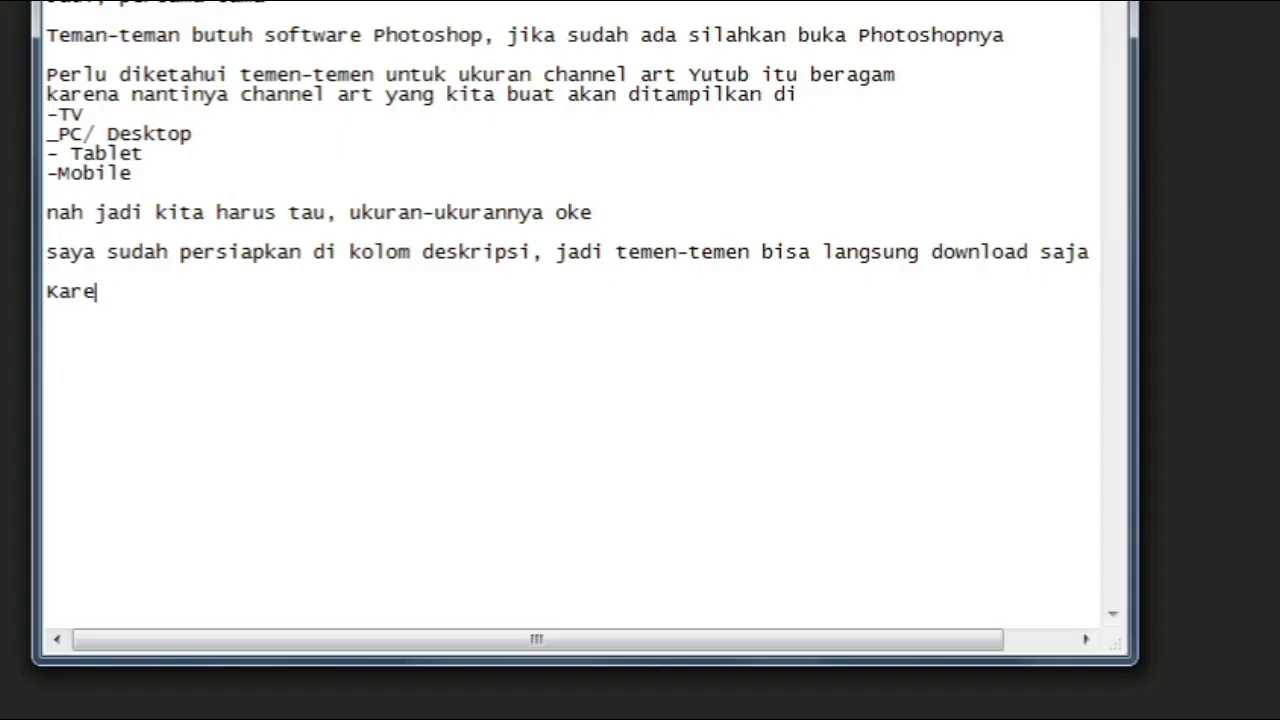
type("na bagian TV ")
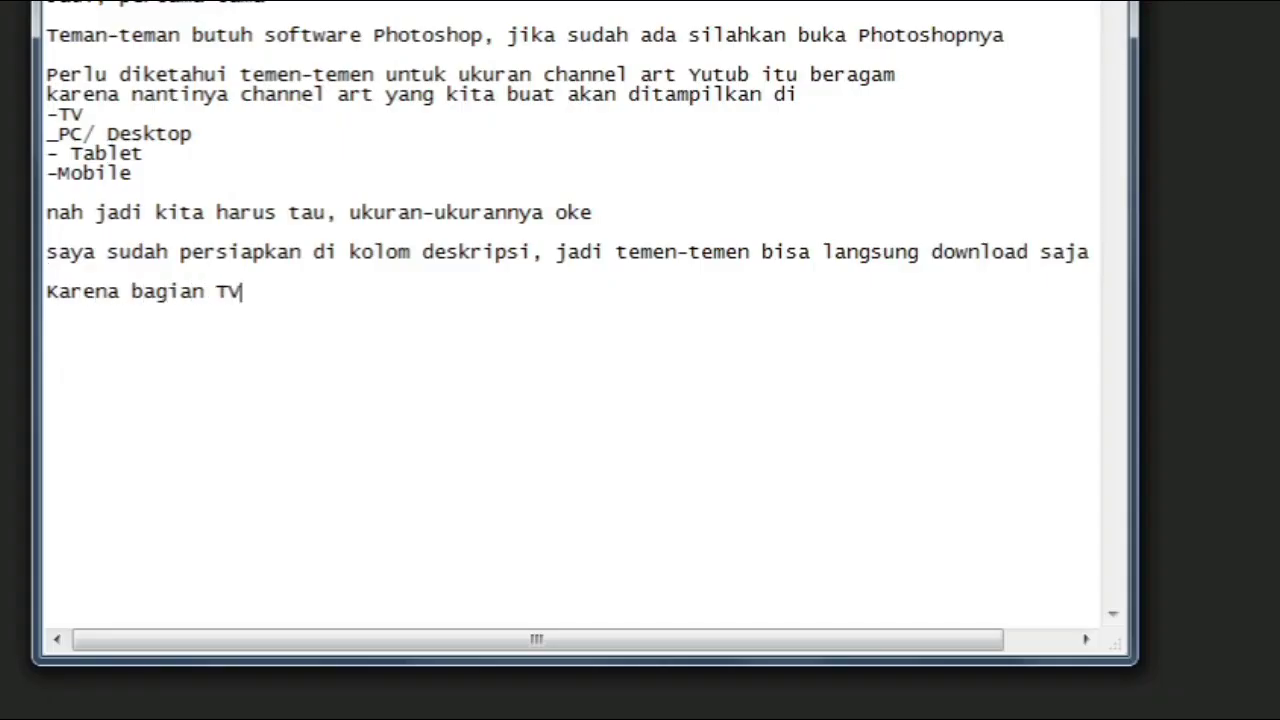
type("yang paling")
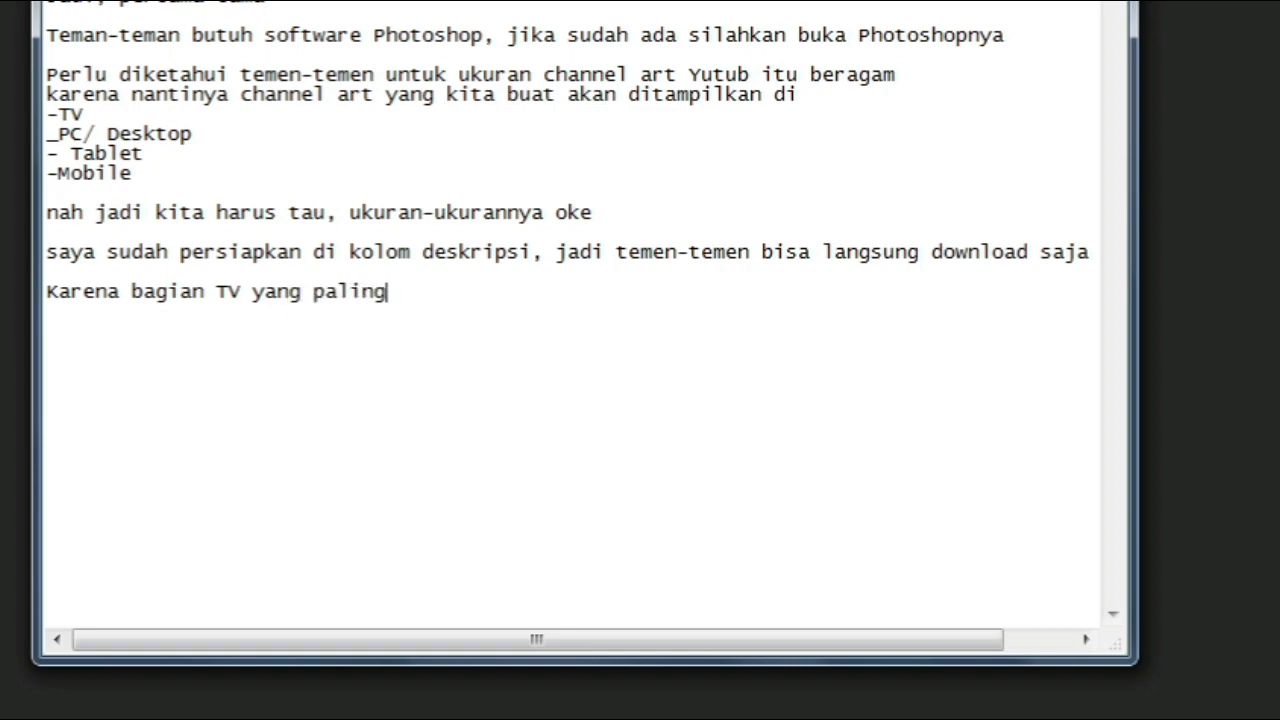
type(" besar, kita at")
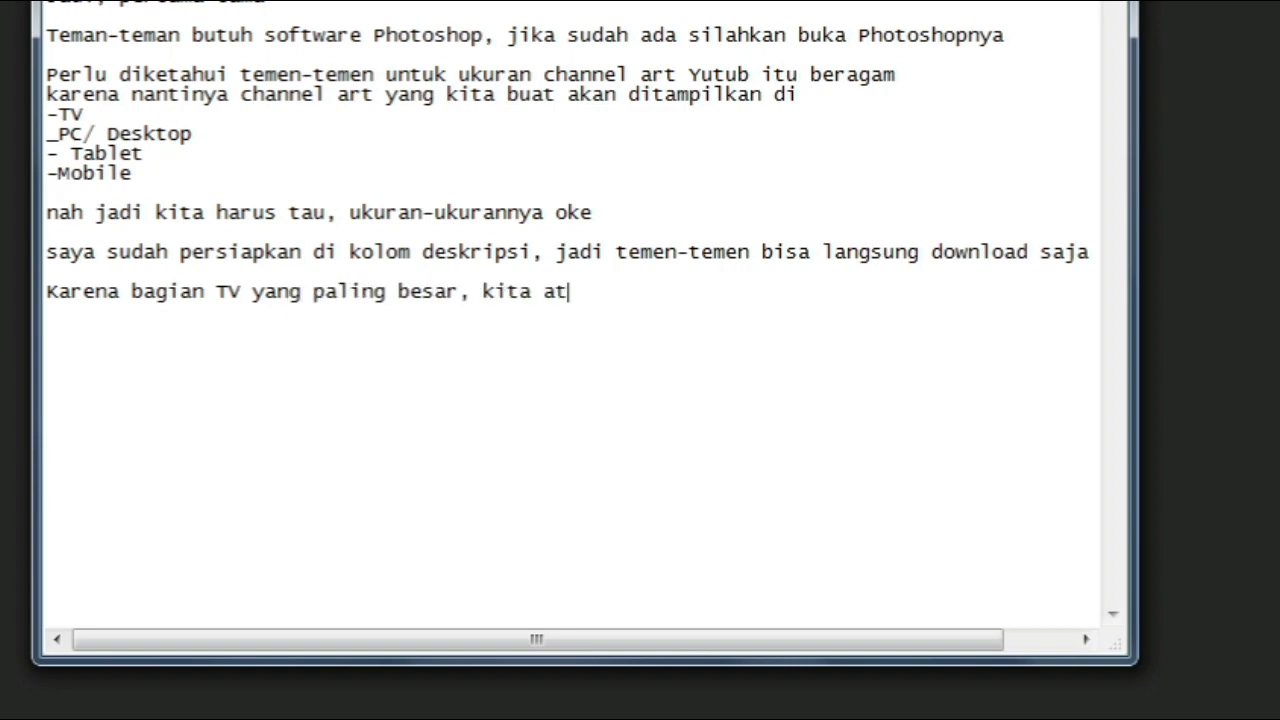
type("ur terlebih dahulu")
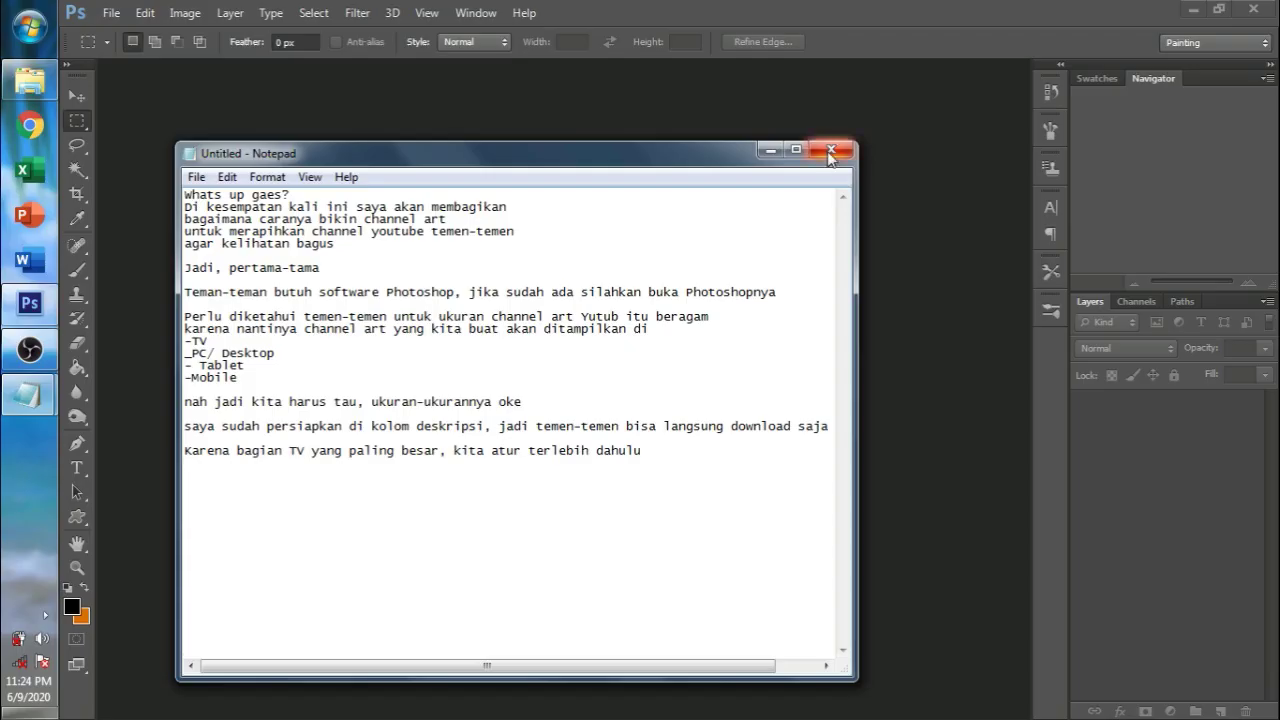
- Keep the untitled note open but minimized, and copy the TV width 2569 from the TUTORIAL 2 note
left_click(830, 149)
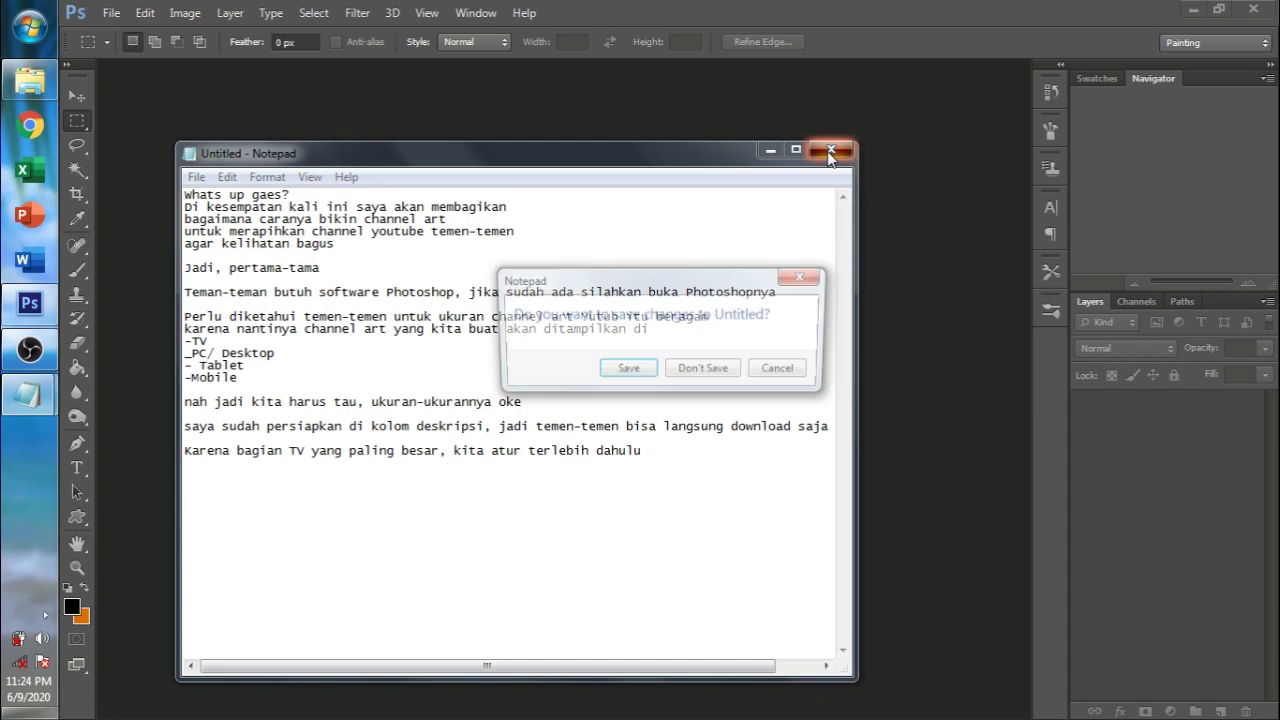
left_click(784, 371)
left_click(768, 149)
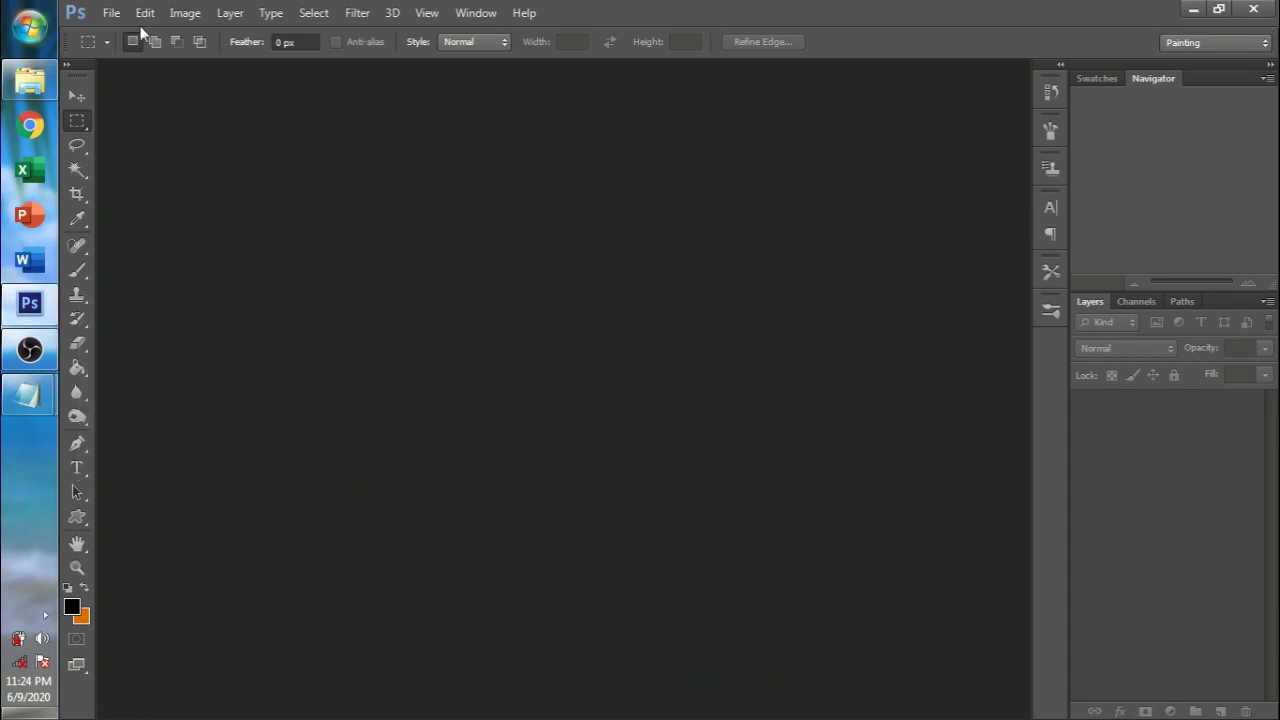
mouse_move(29, 393)
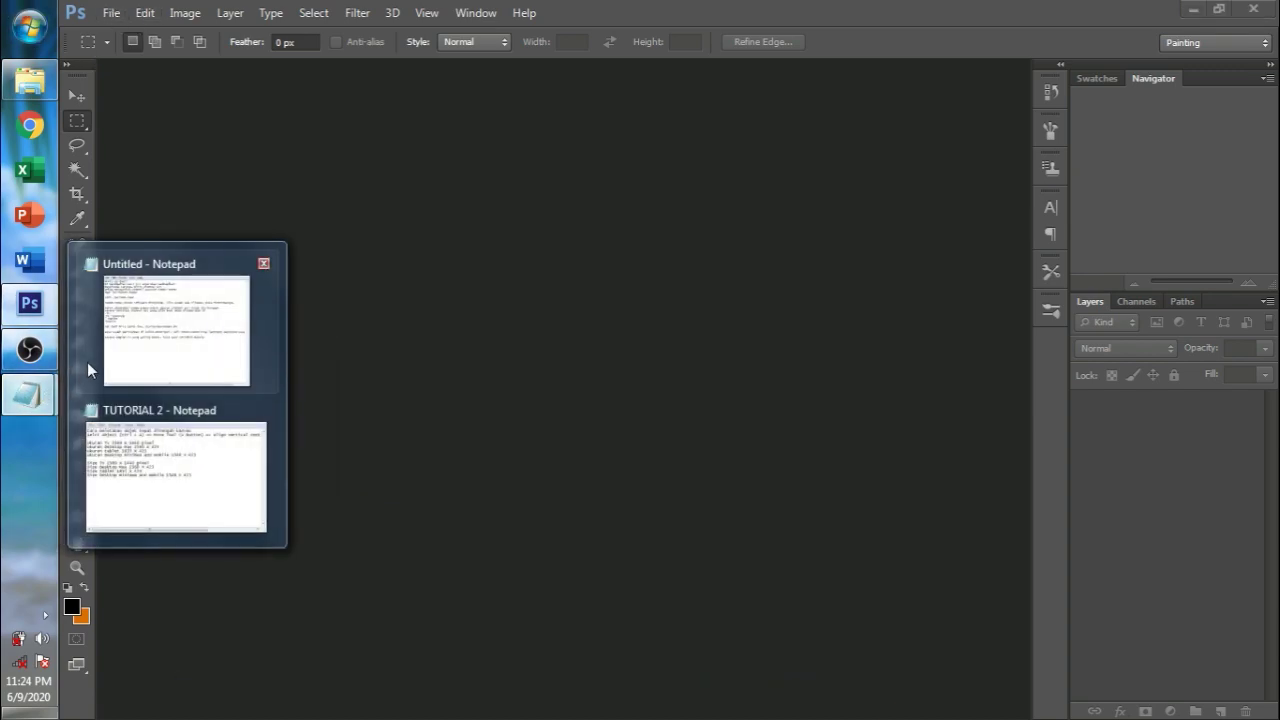
left_click(159, 446)
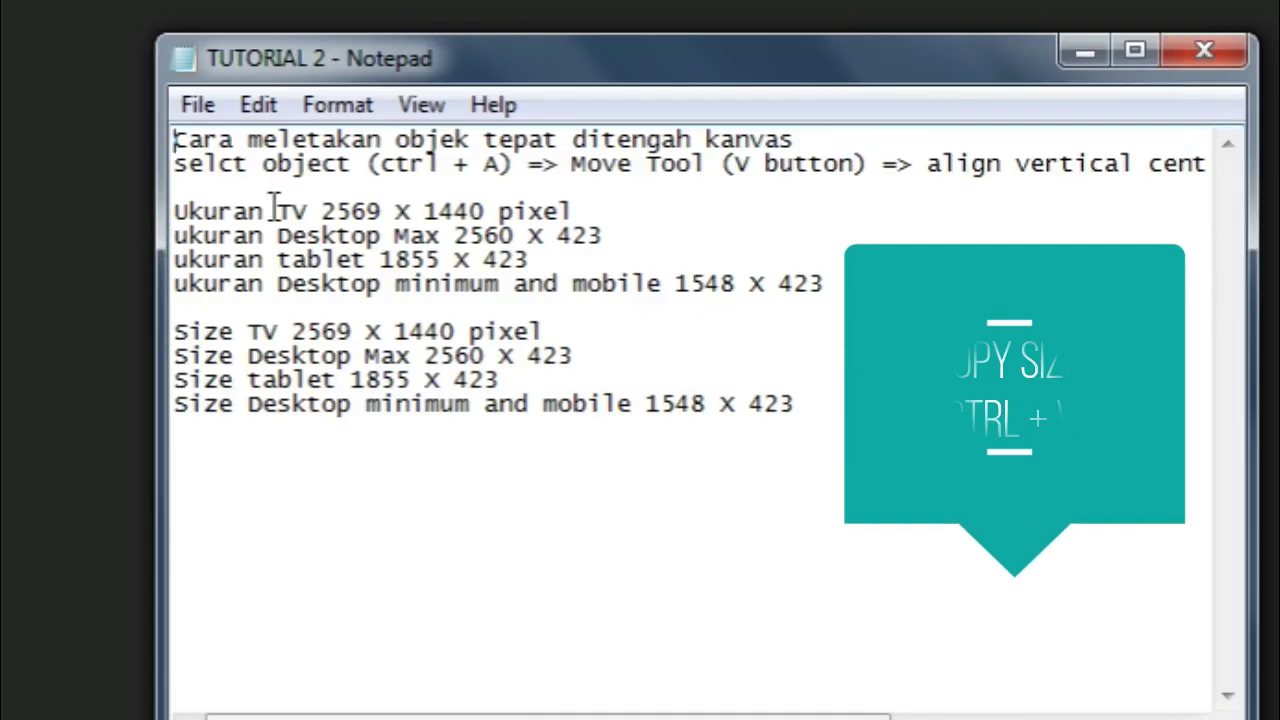
left_click_drag(323, 211, 382, 214)
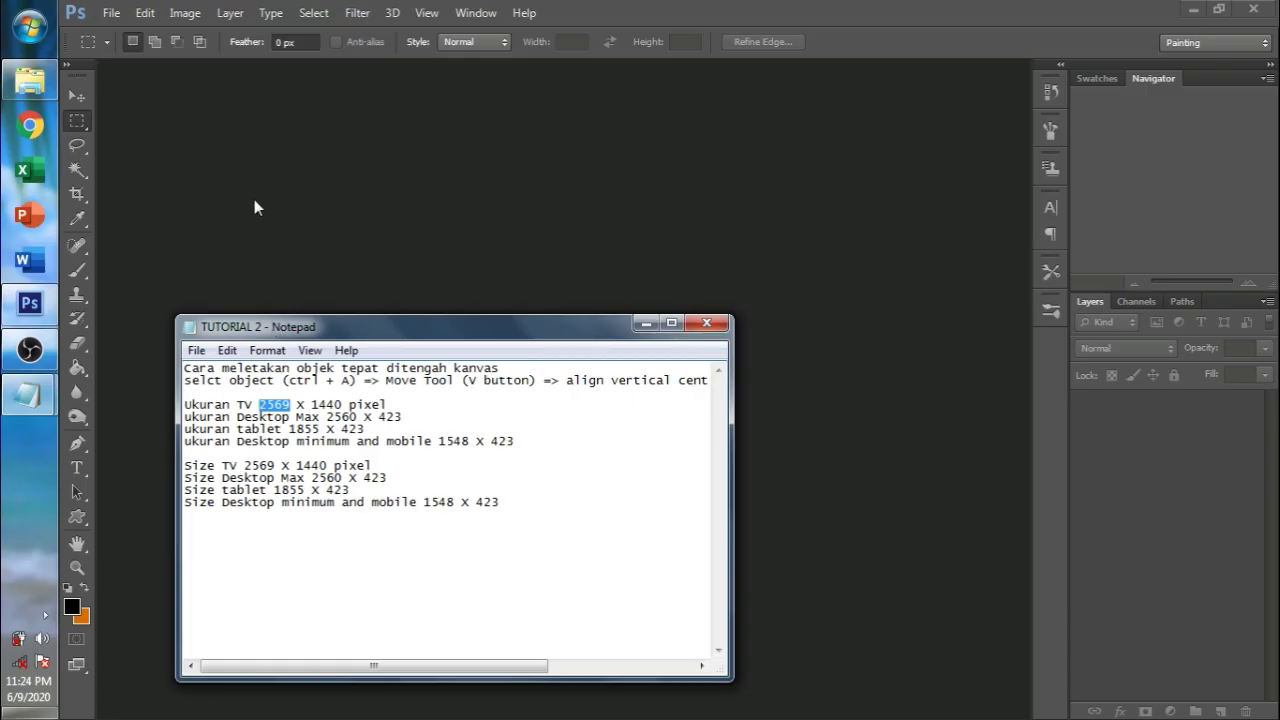
left_click(254, 201)
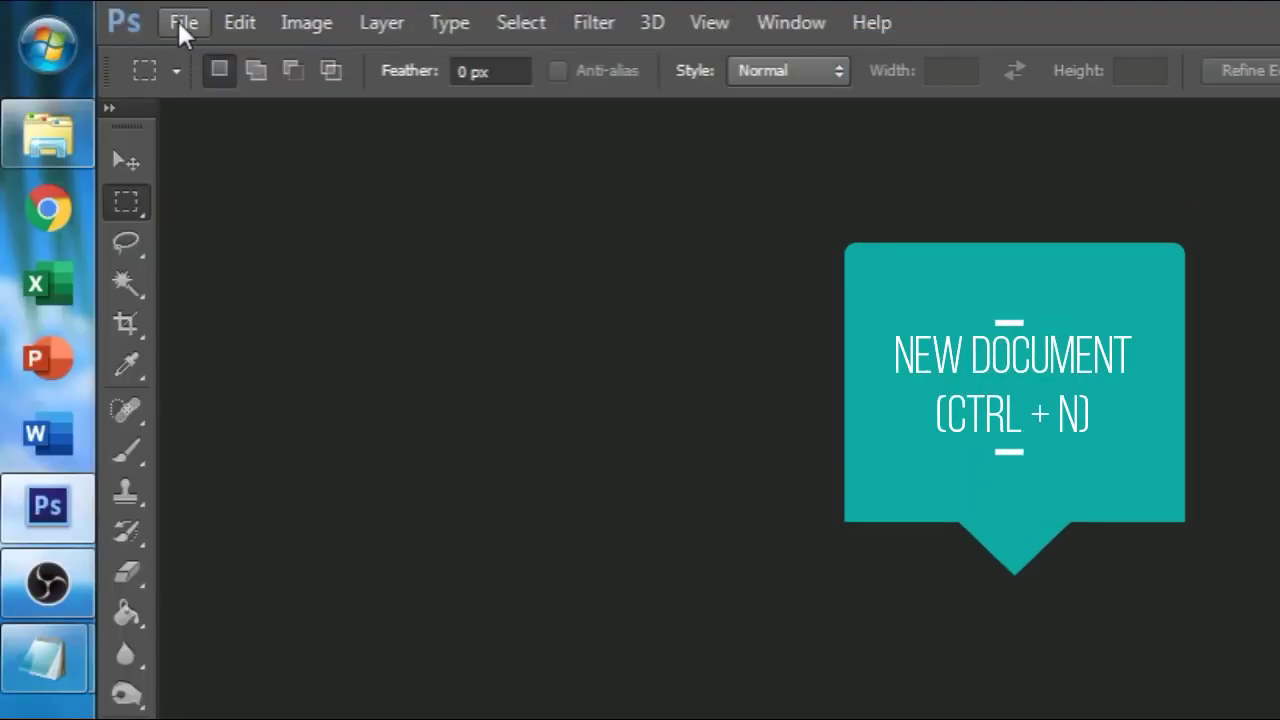
- Switch to Photoshop and set up a new document 2569 pixels wide and 1440 pixels high, following the TV size in the TUTORIAL 2 note
left_click(111, 13)
left_click(220, 57)
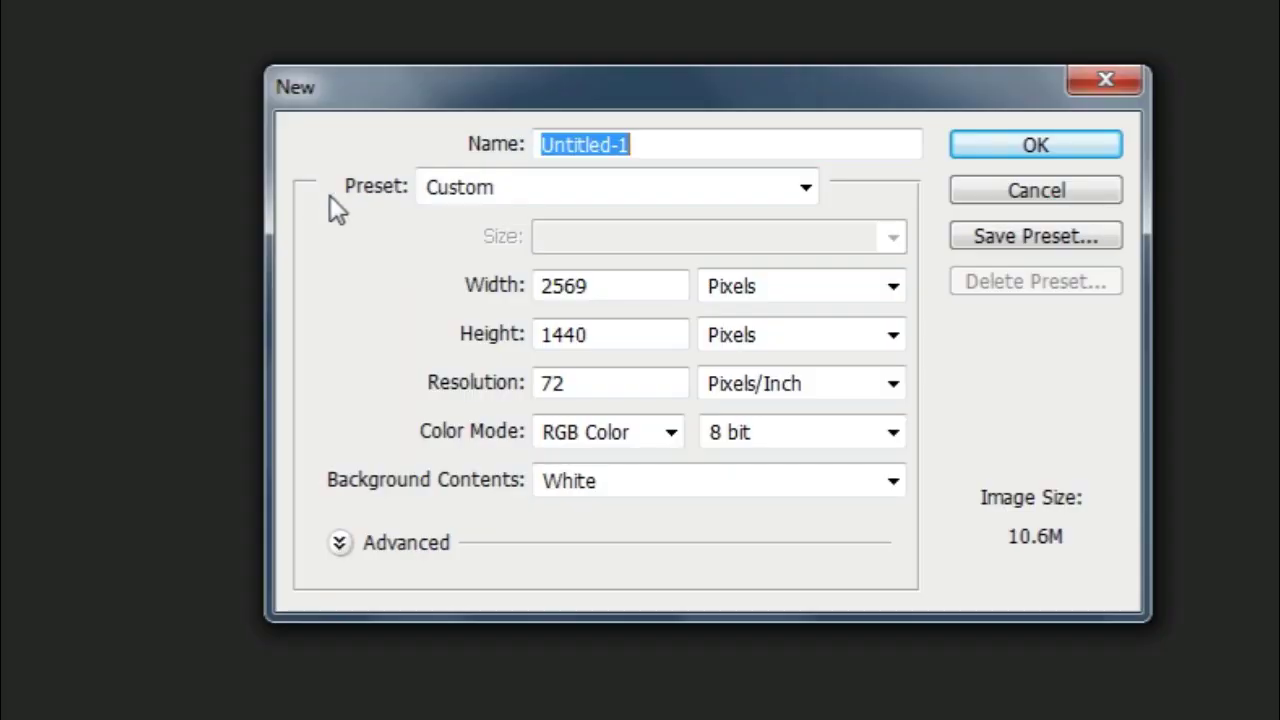
left_click_drag(623, 294, 491, 277)
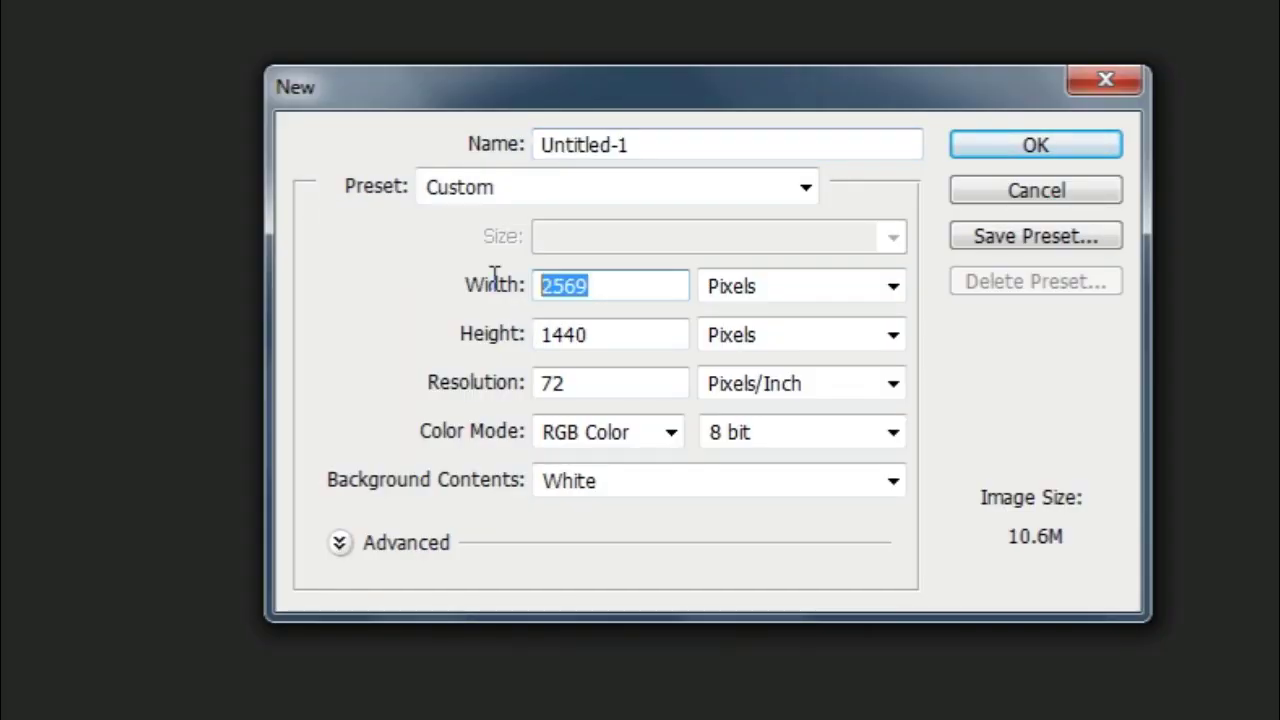
left_click(467, 283)
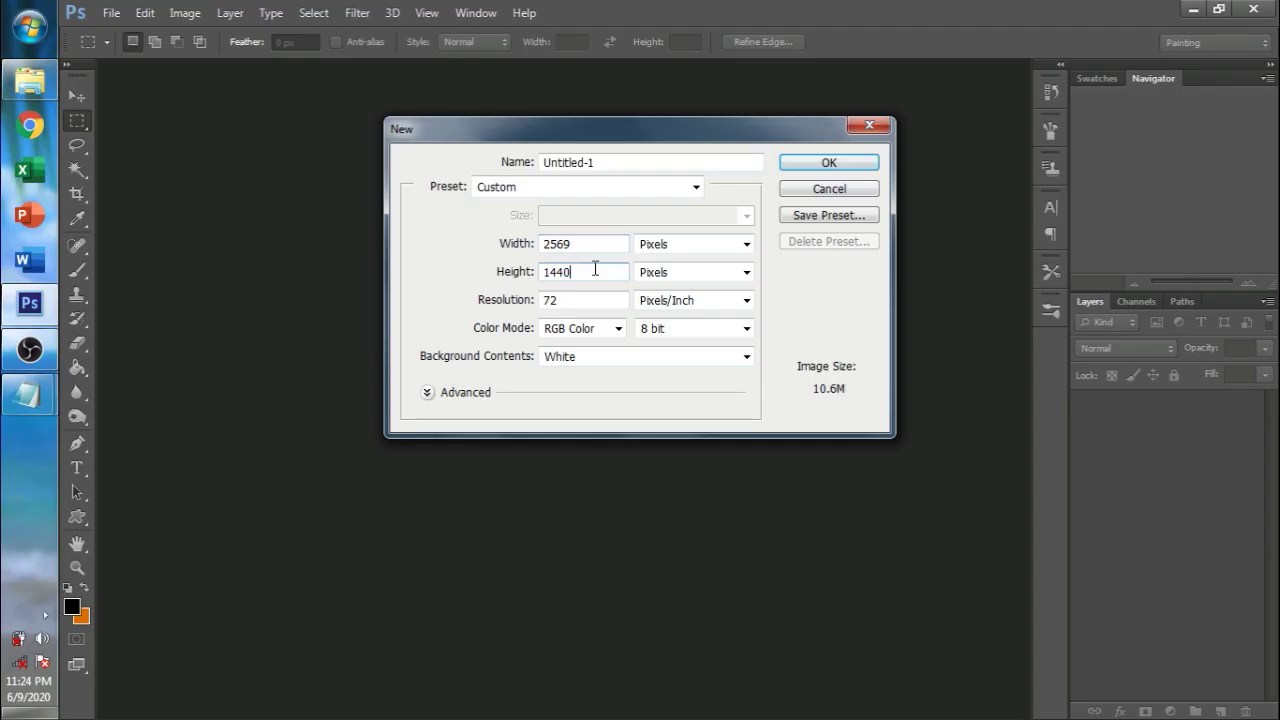
left_click_drag(680, 333, 405, 323)
mouse_move(29, 395)
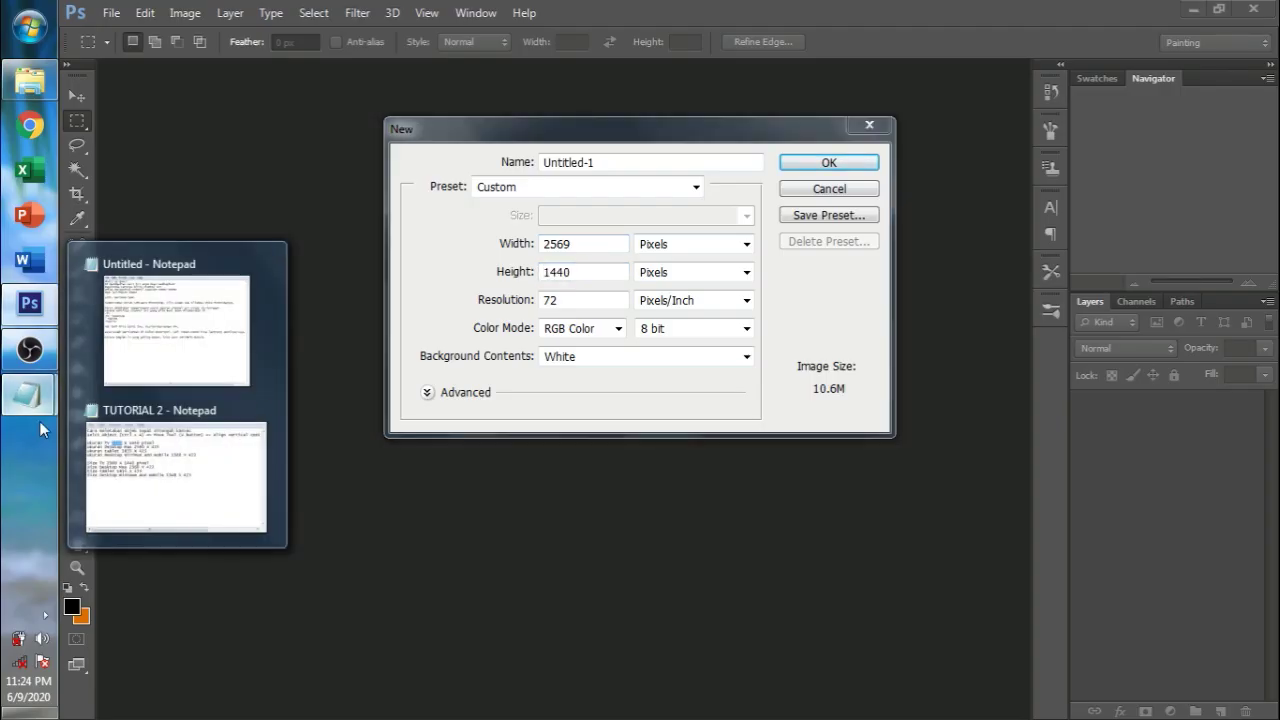
left_click(172, 450)
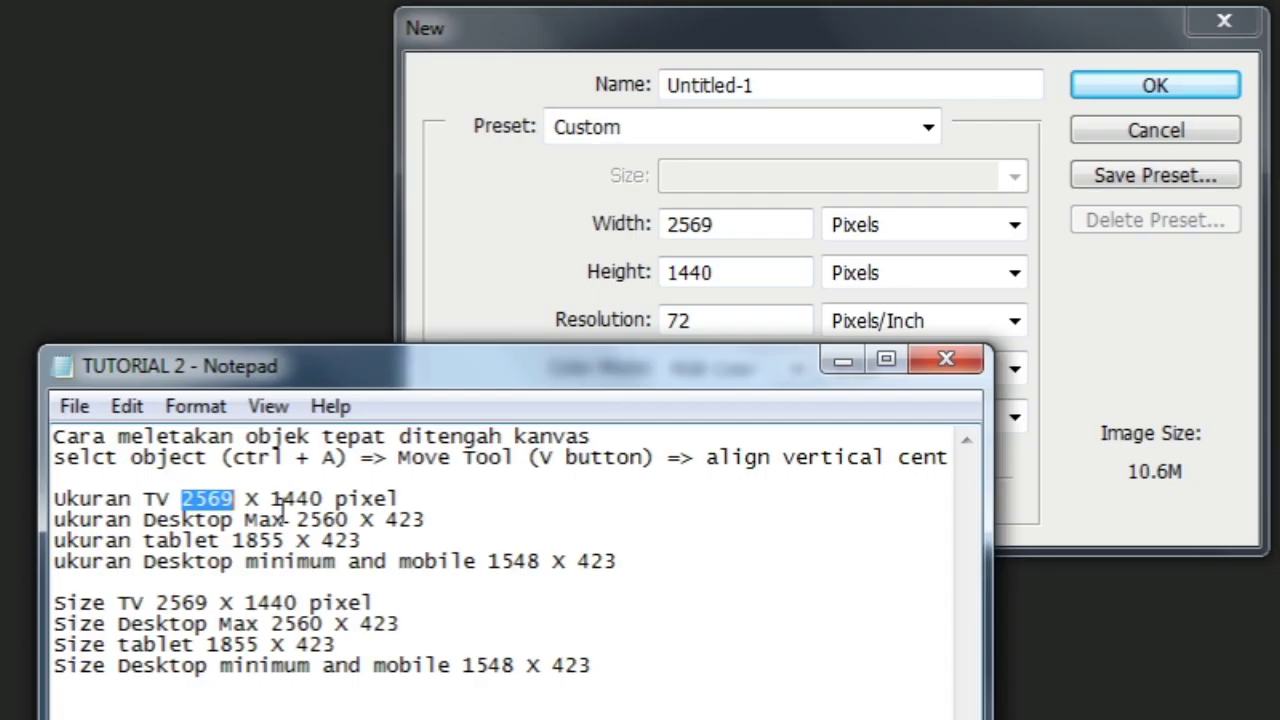
left_click_drag(311, 404, 354, 400)
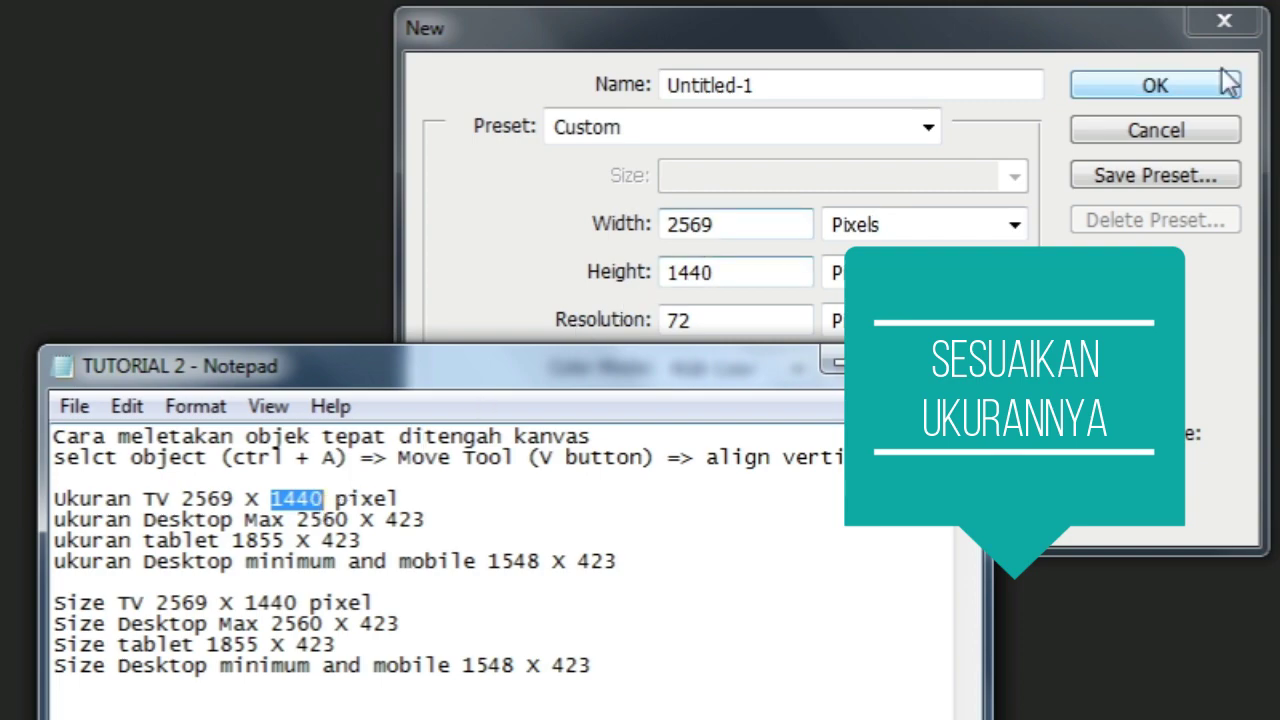
left_click(840, 362)
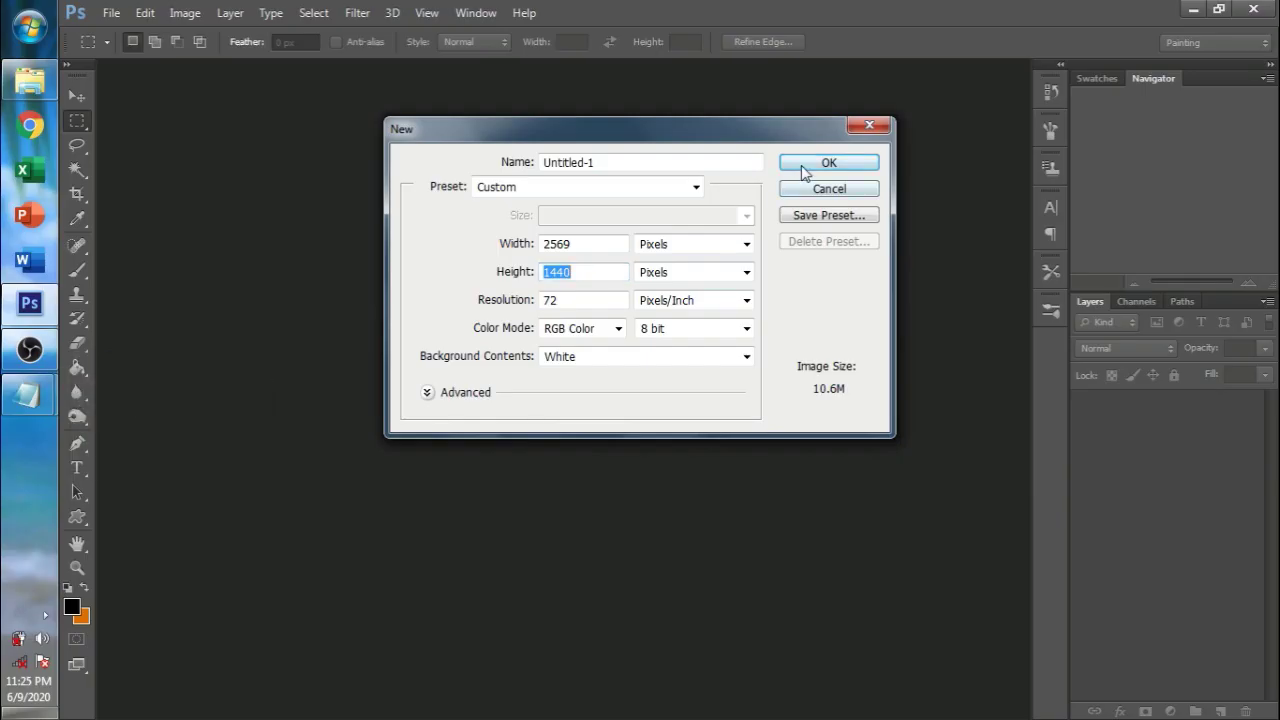
- Name the new document "Channel Art WFH" and create it
left_click(639, 158)
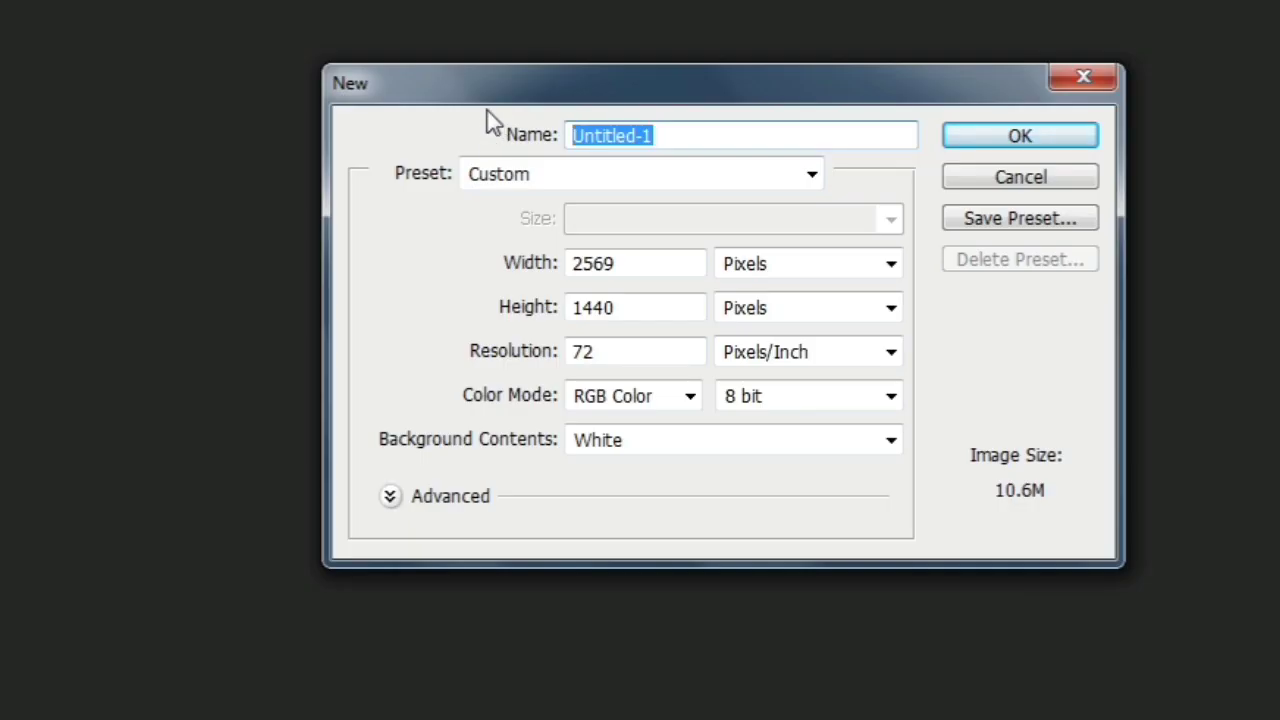
type("Cha")
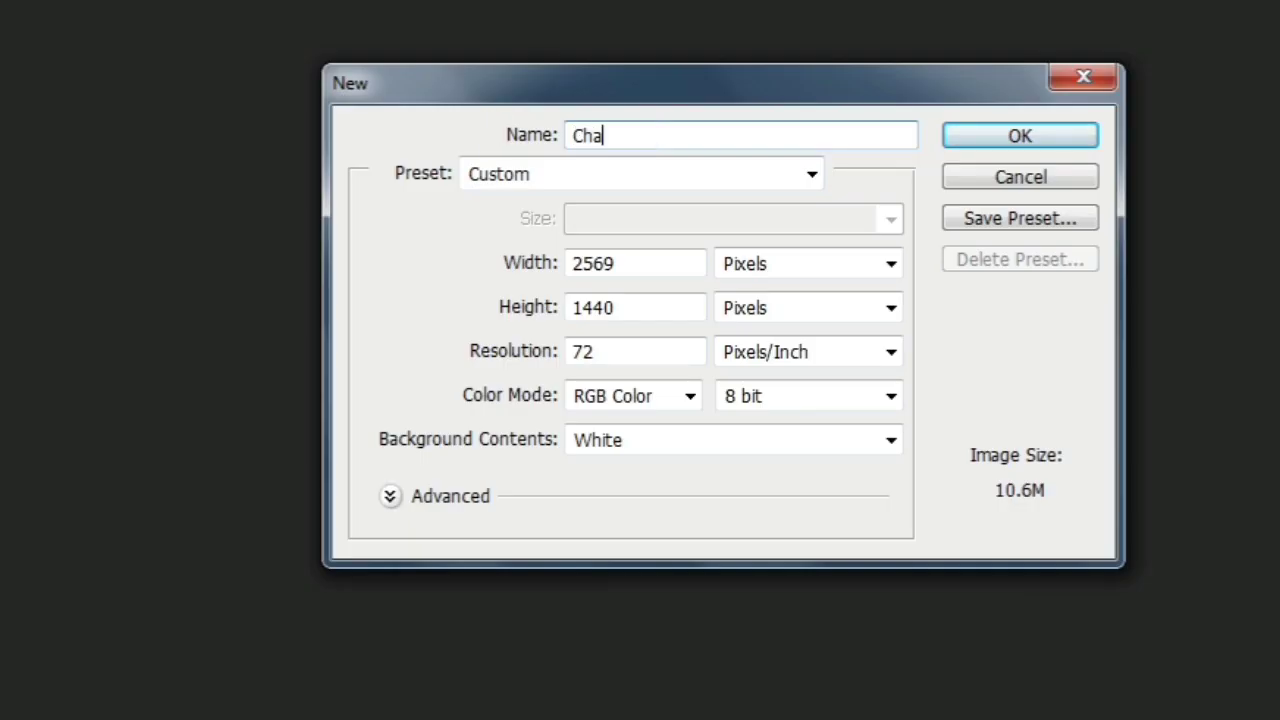
type("nnel a")
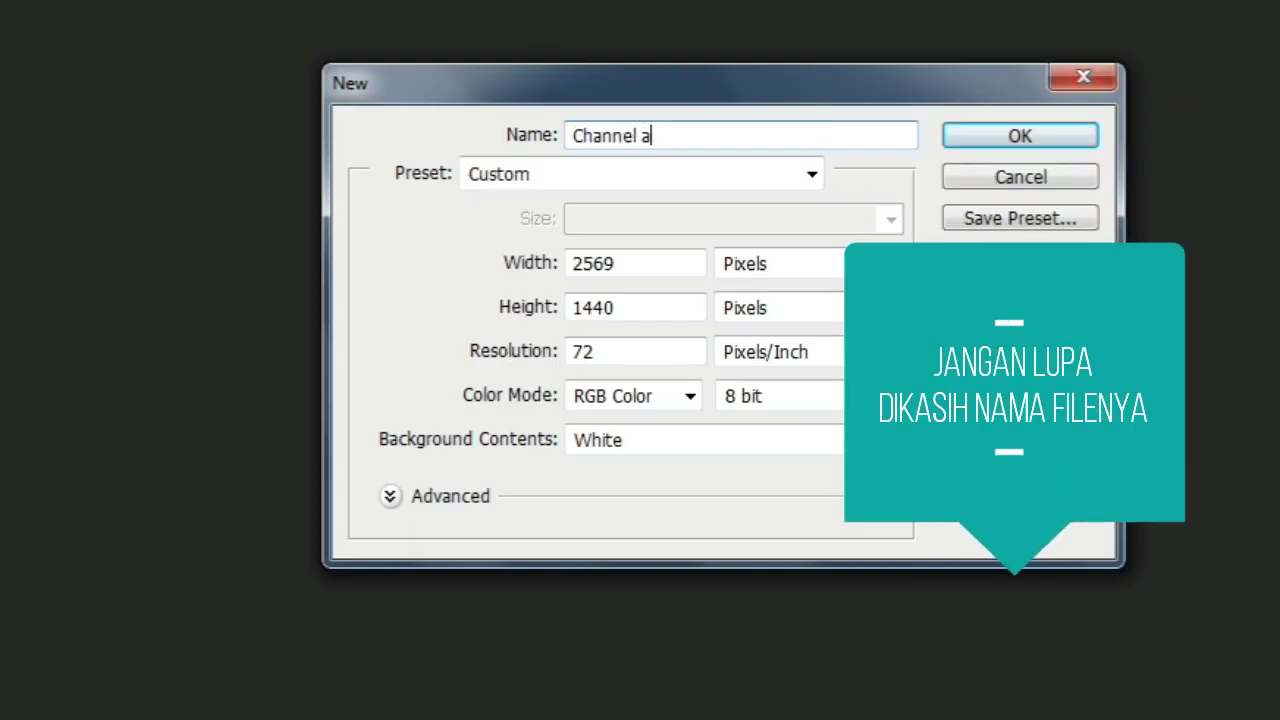
type("rt ")
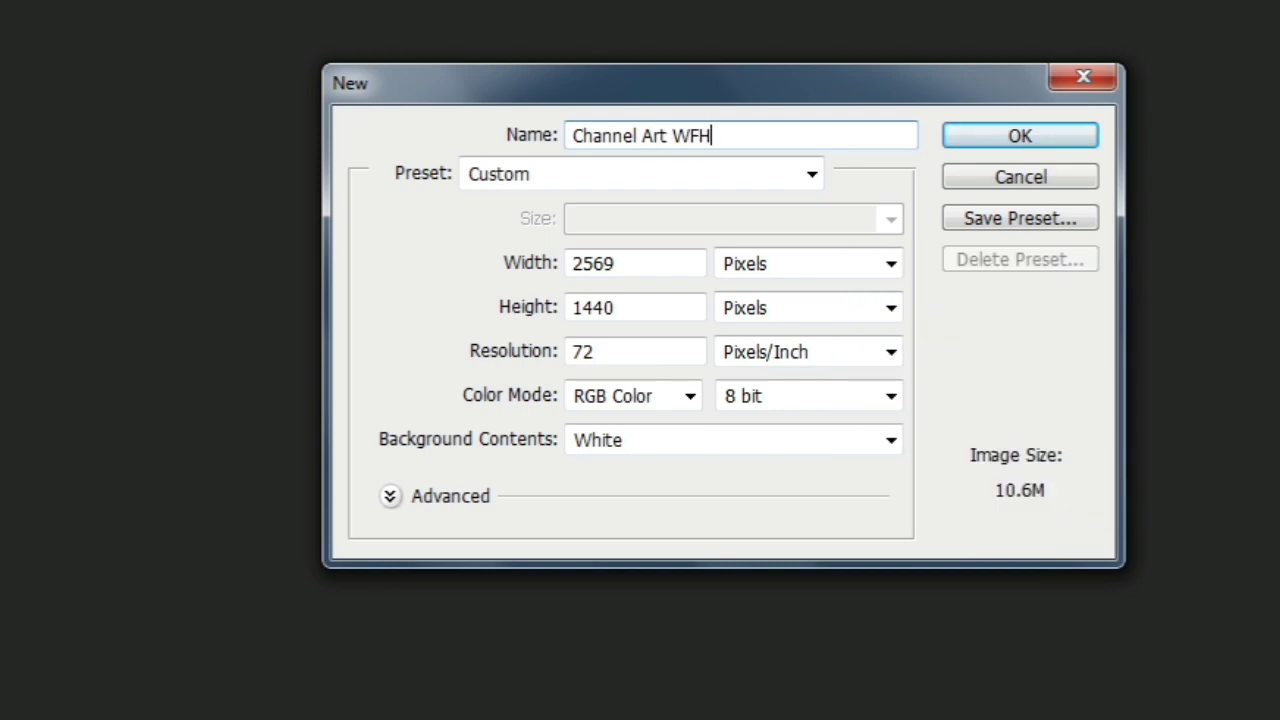
type("WFH")
left_click(1055, 141)
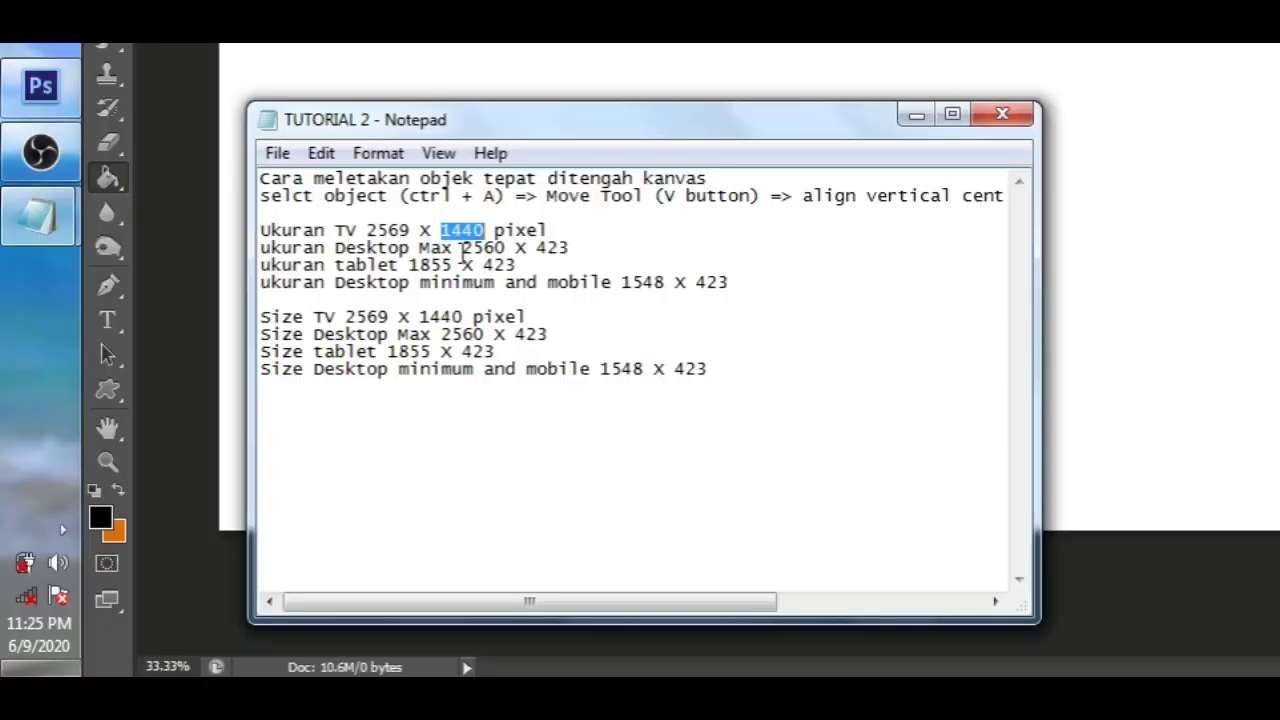
- Copy the Desktop Max width 2560 from the TUTORIAL 2 note and minimize the note
double_click(470, 248)
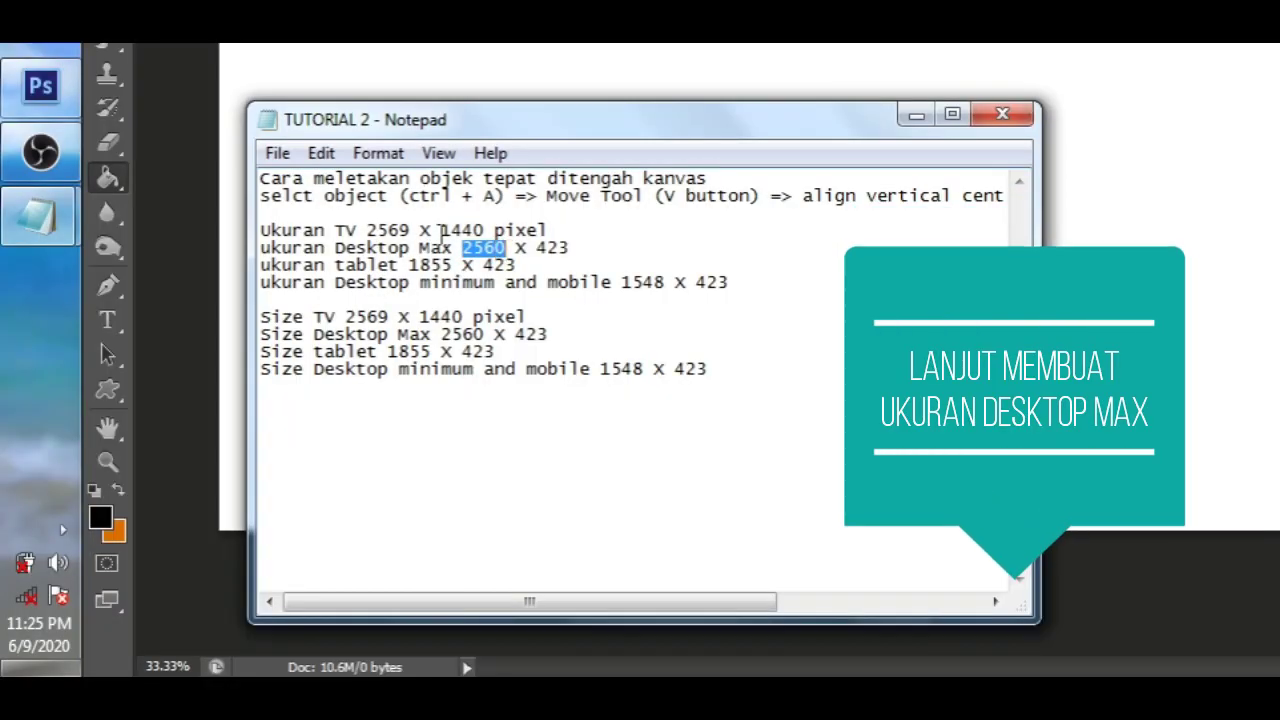
right_click(475, 249)
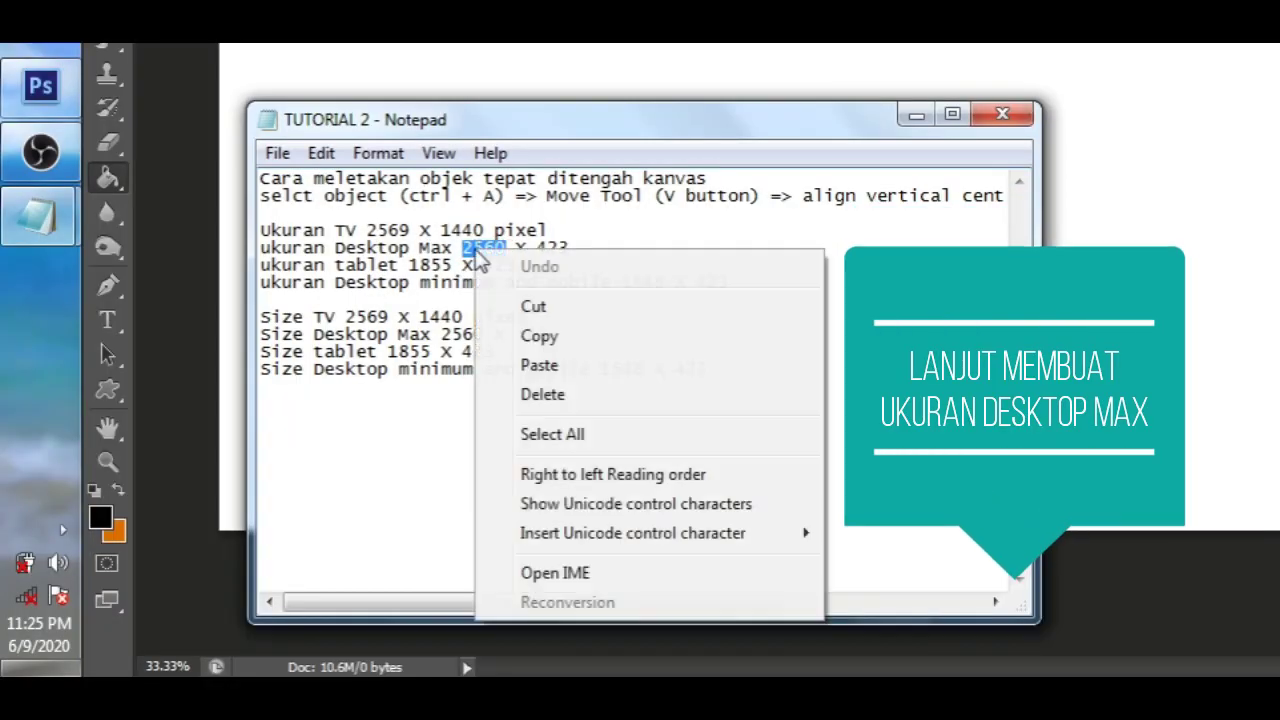
left_click(531, 346)
left_click(916, 114)
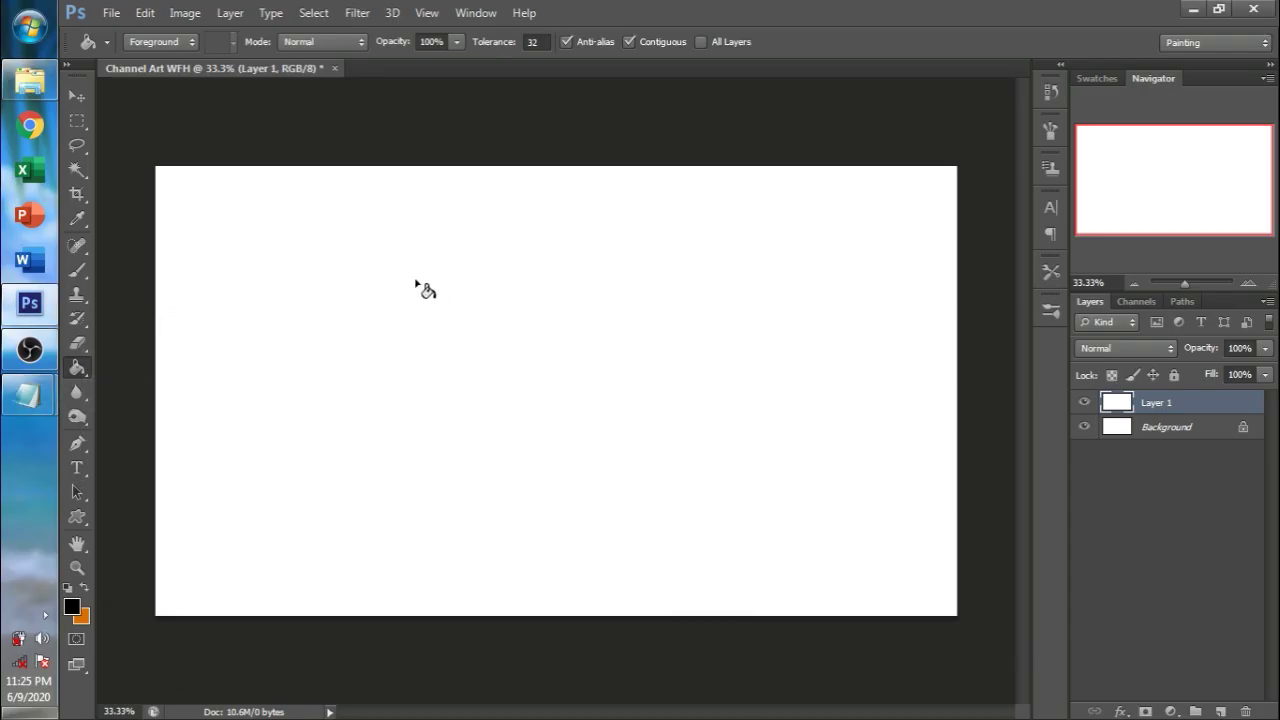
- Draw a small black rectangle about 109 × 75 px in the canvas's upper-left area with the Custom Shape tool
key("u")
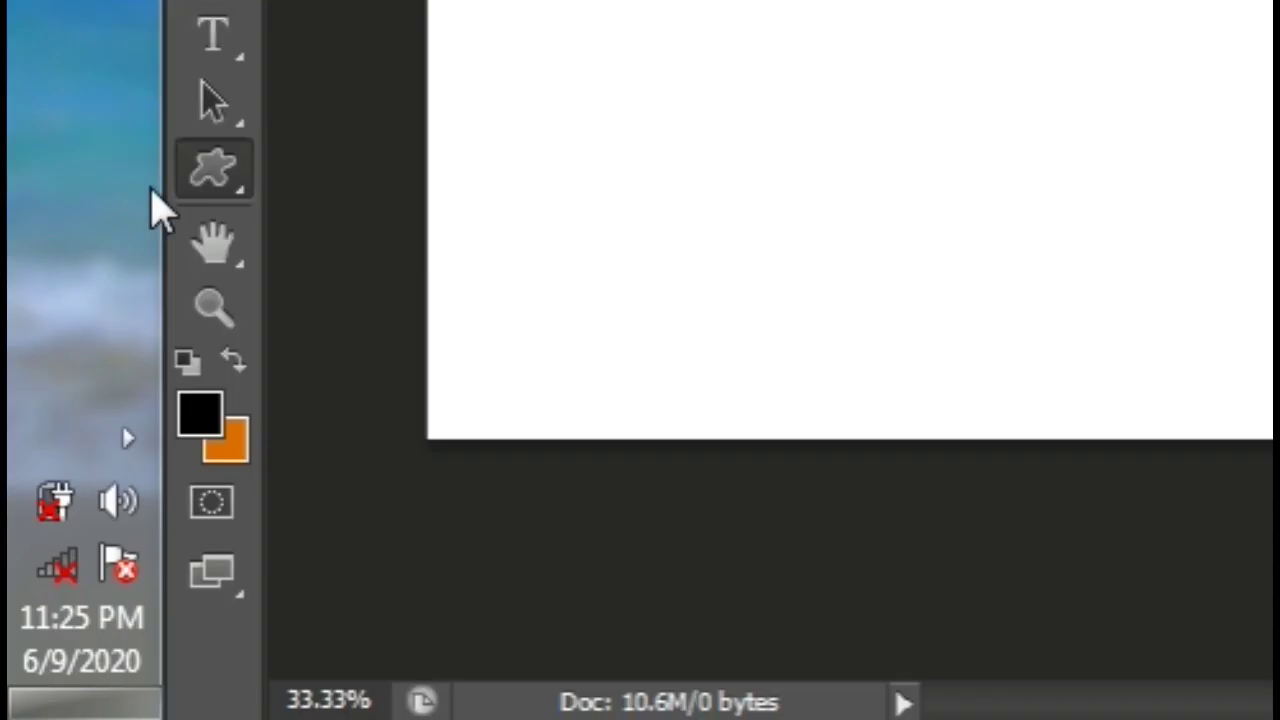
right_click(83, 517)
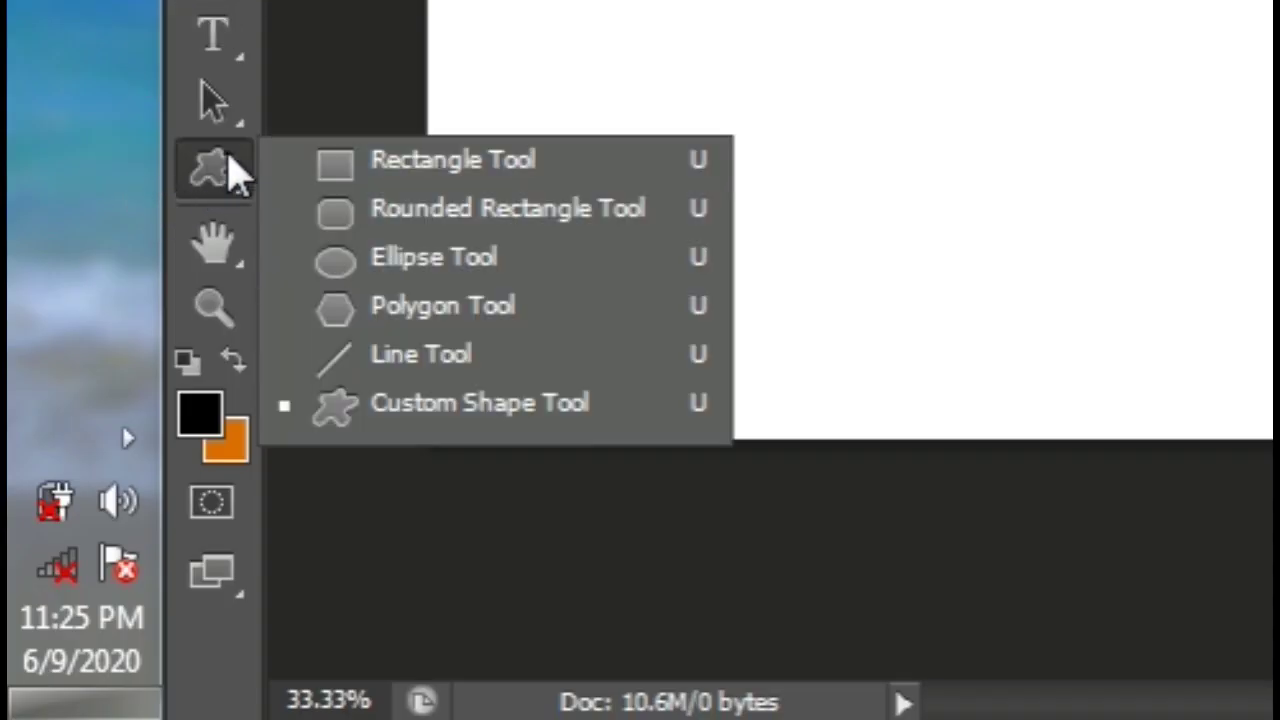
left_click(372, 410)
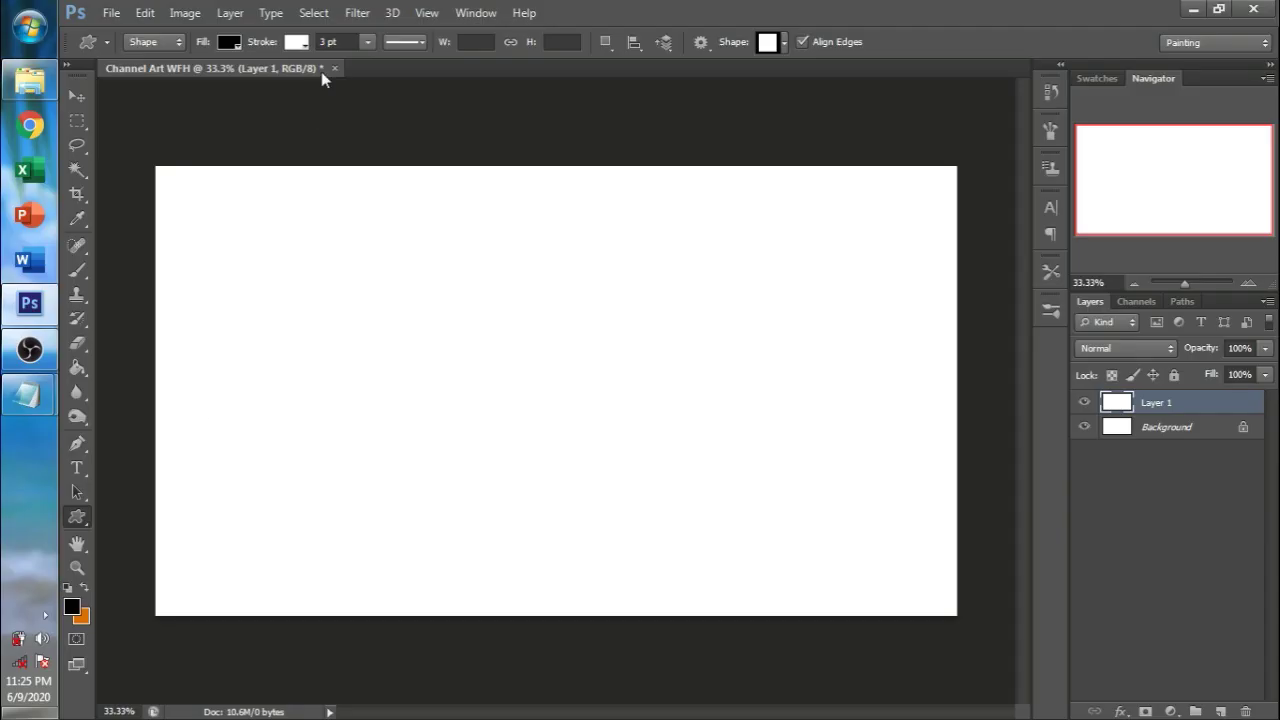
left_click_drag(331, 242, 366, 266)
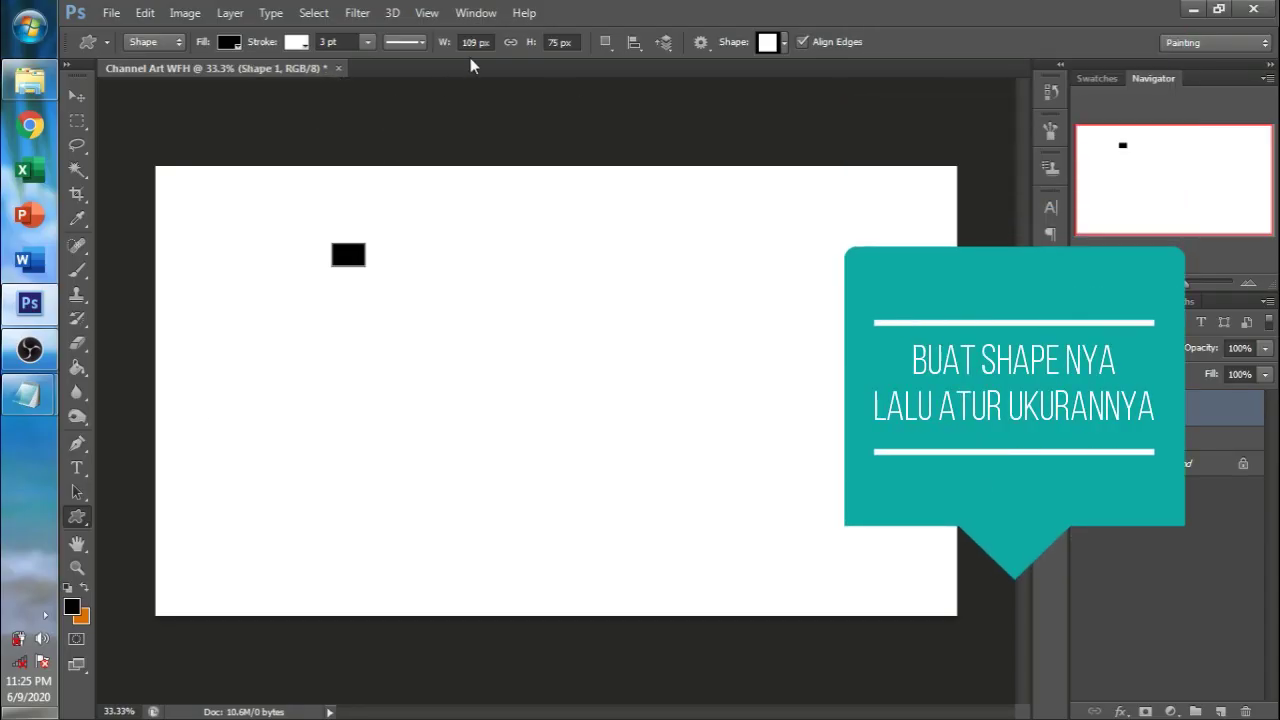
- Resize the black rectangle to the note's Desktop Max size, 2560 px wide and 423 px high
left_click(479, 42)
double_click(479, 42)
type("2560")
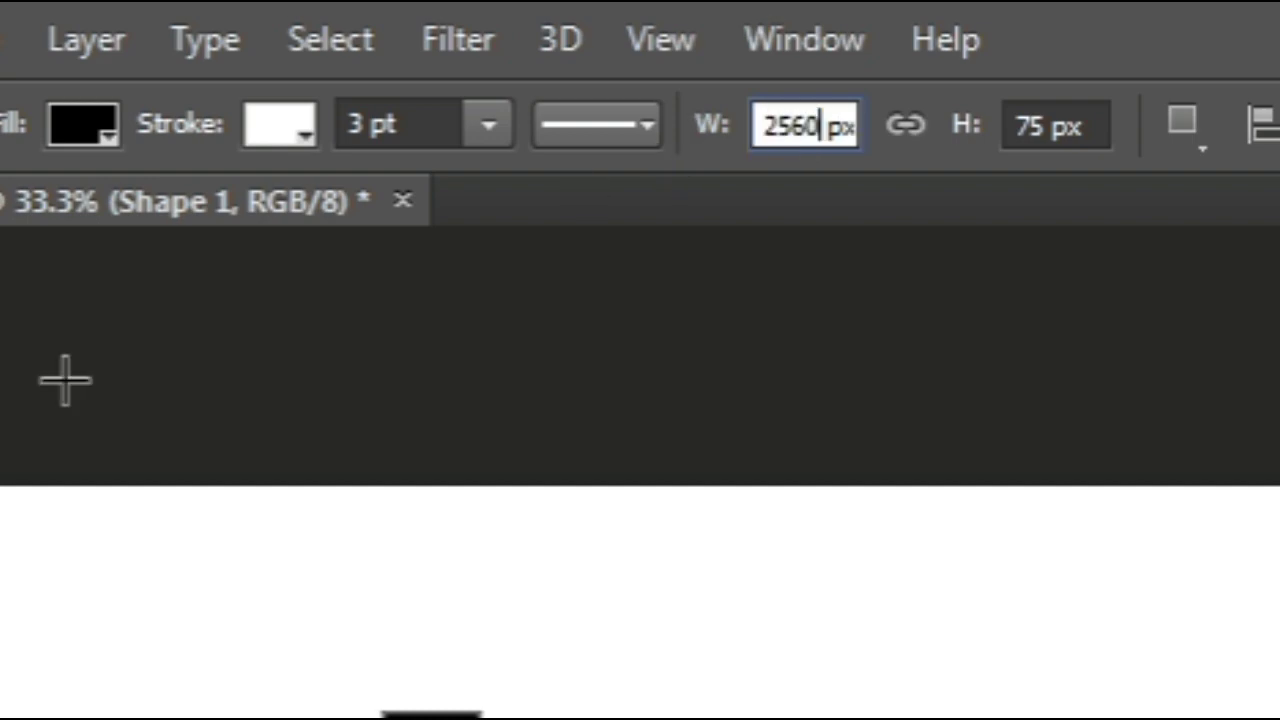
mouse_move(30, 395)
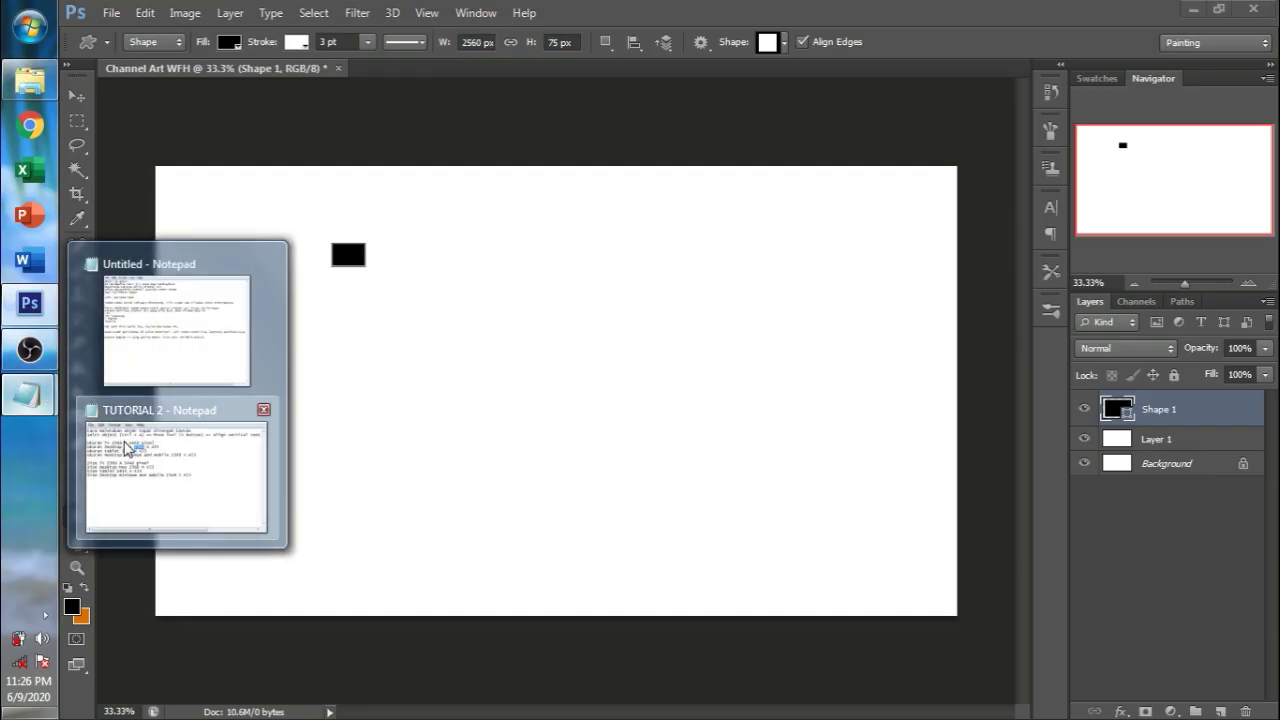
left_click(129, 450)
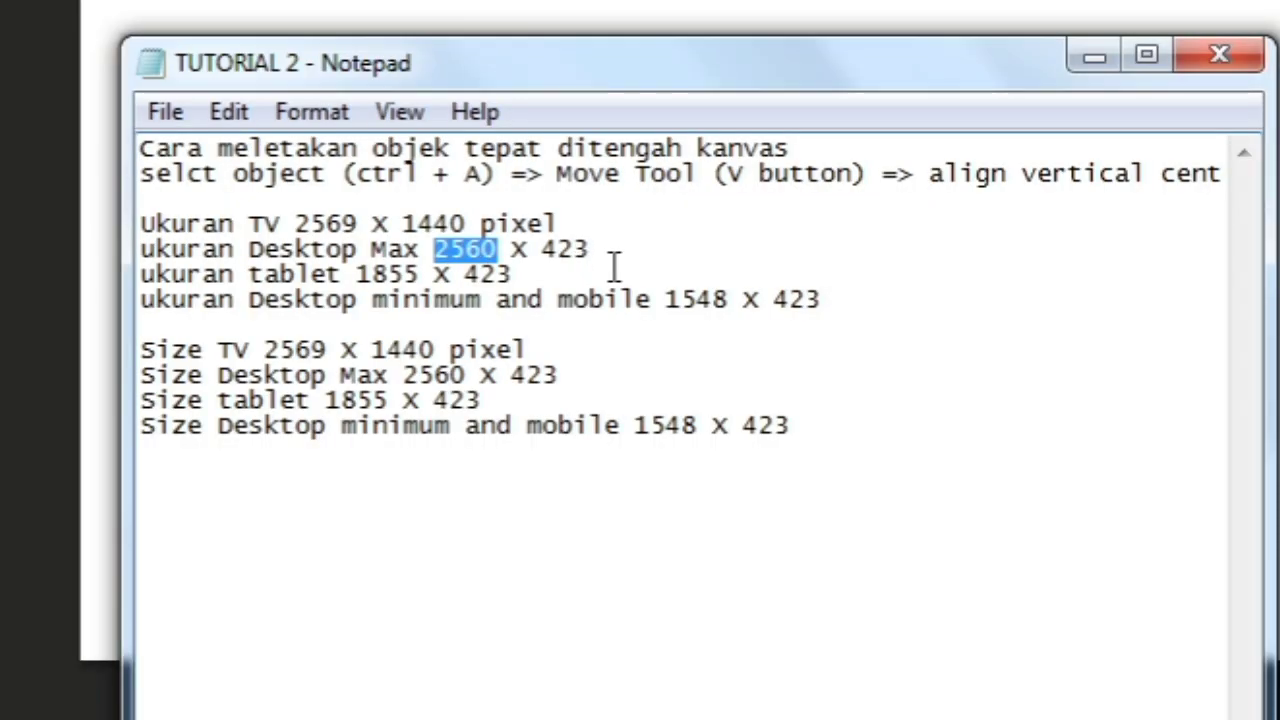
key("alt+Tab")
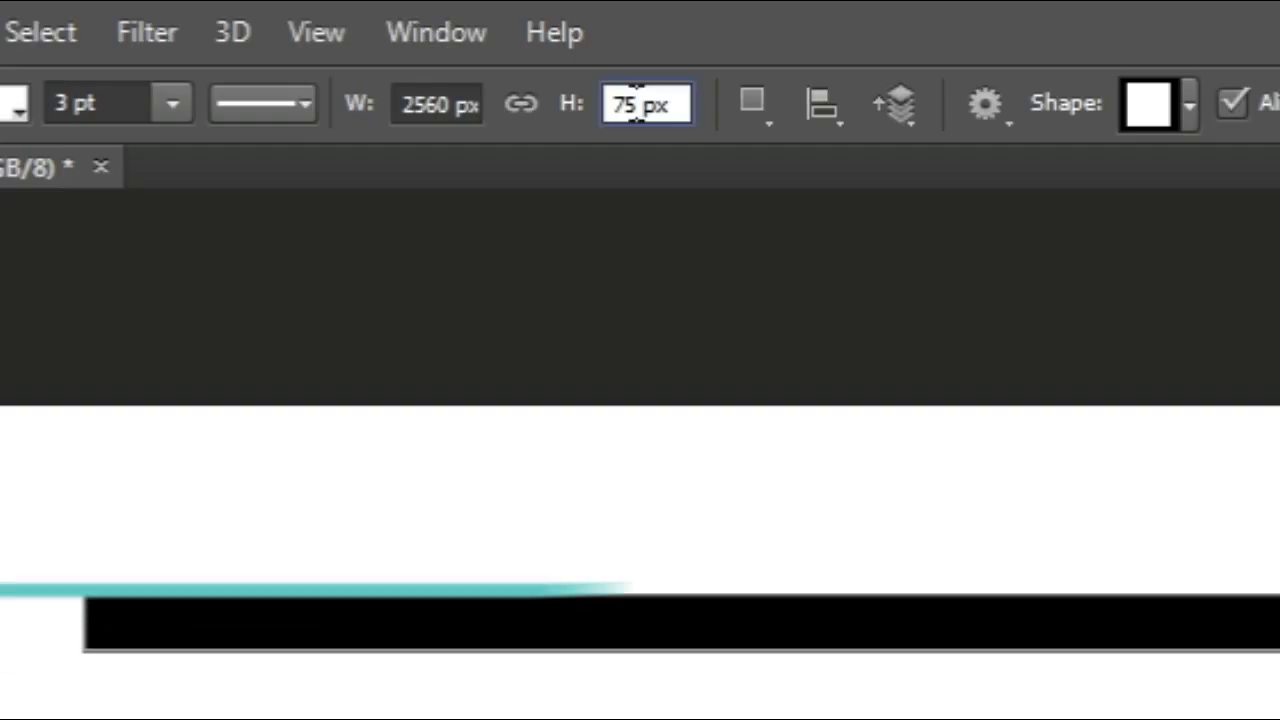
double_click(553, 42)
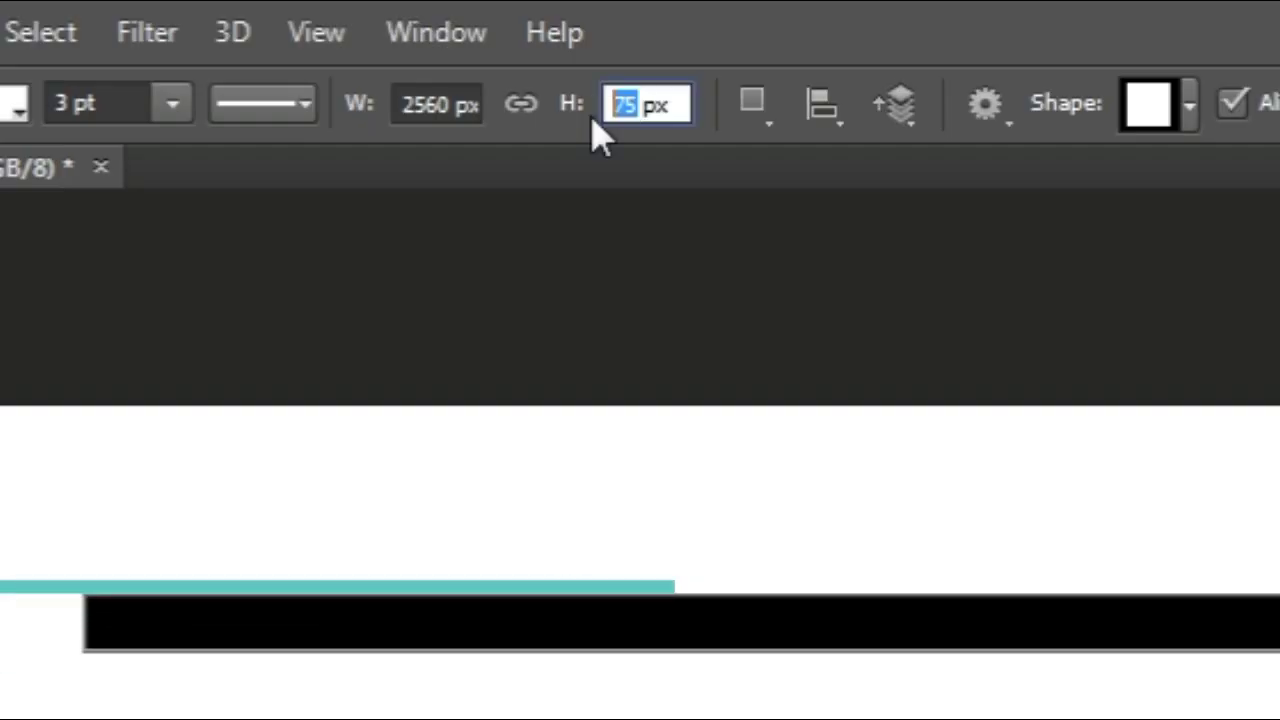
type("423")
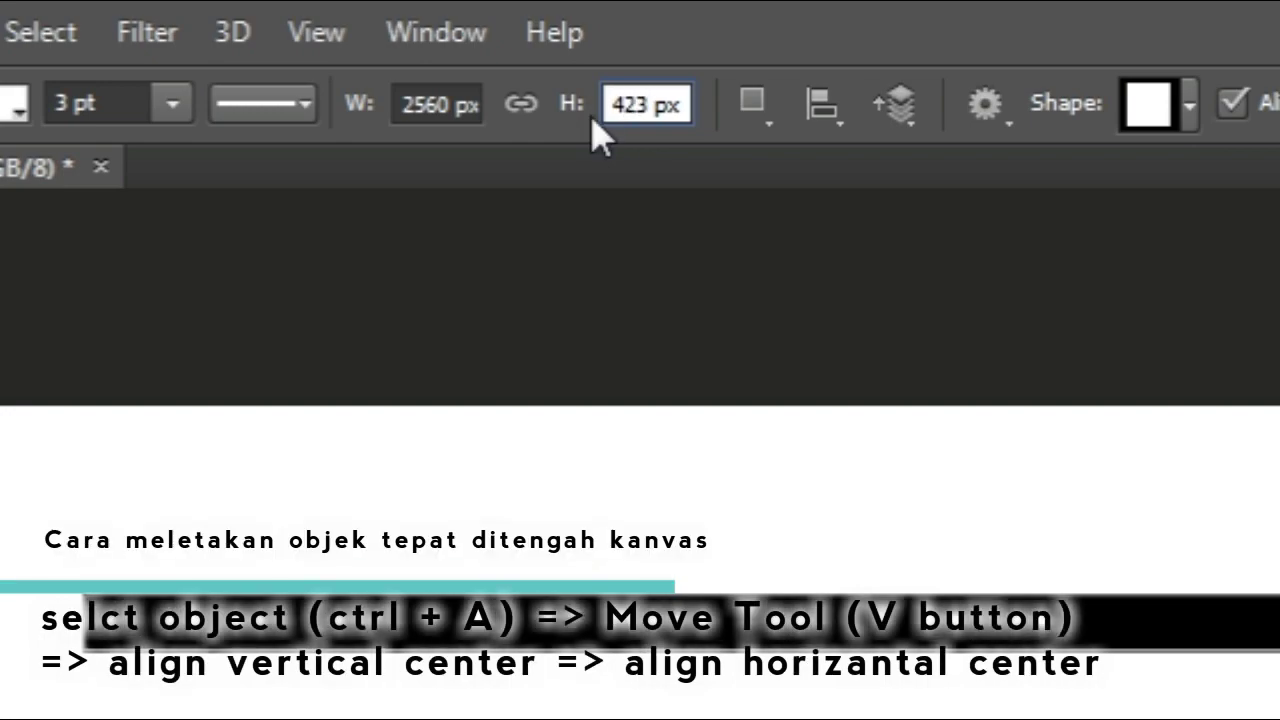
key("Return")
- Move the black Desktop Max rectangle onto the canvas and align it to the canvas's vertical and horizontal center, then deselect
key("v")
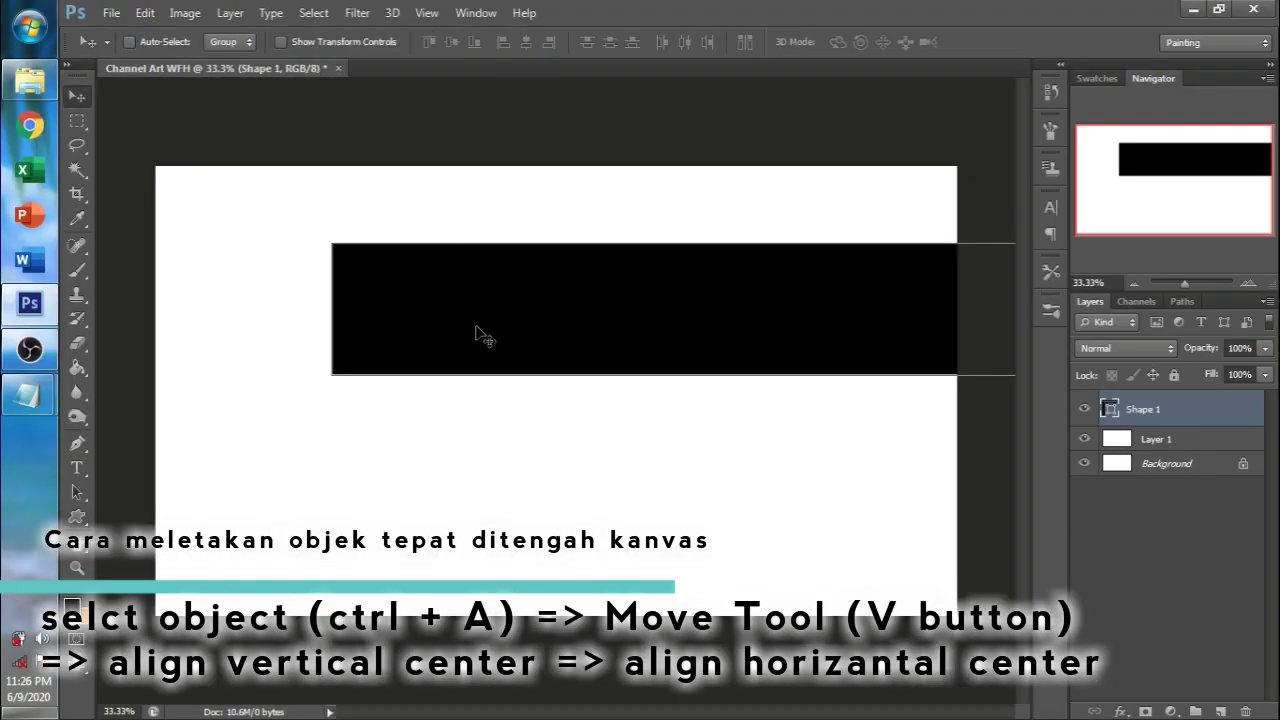
left_click_drag(557, 303, 388, 378)
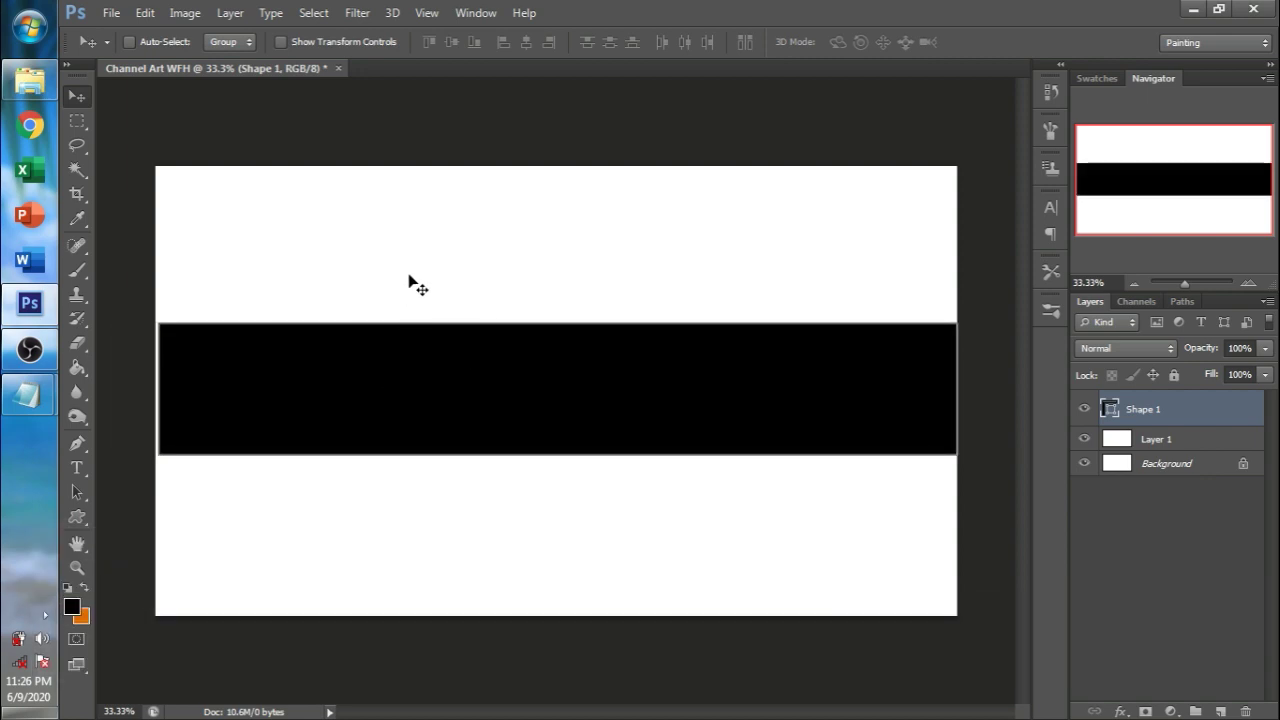
key("ctrl+a")
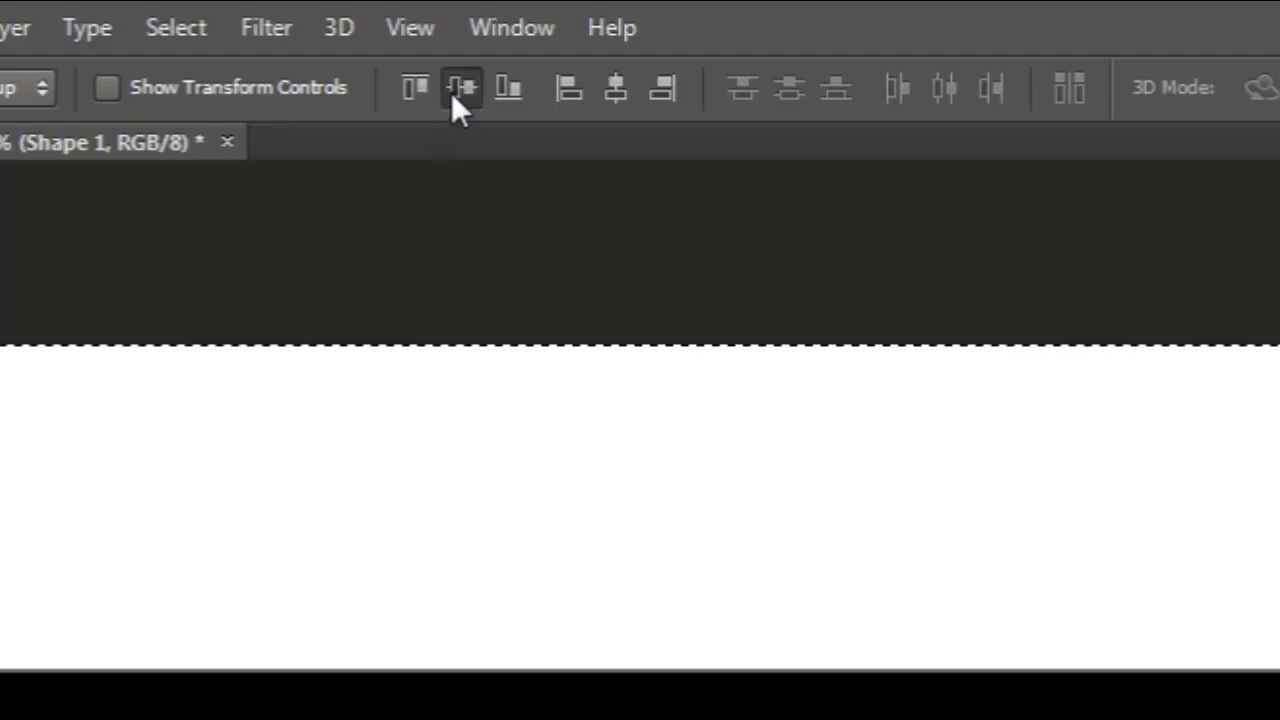
left_click(450, 42)
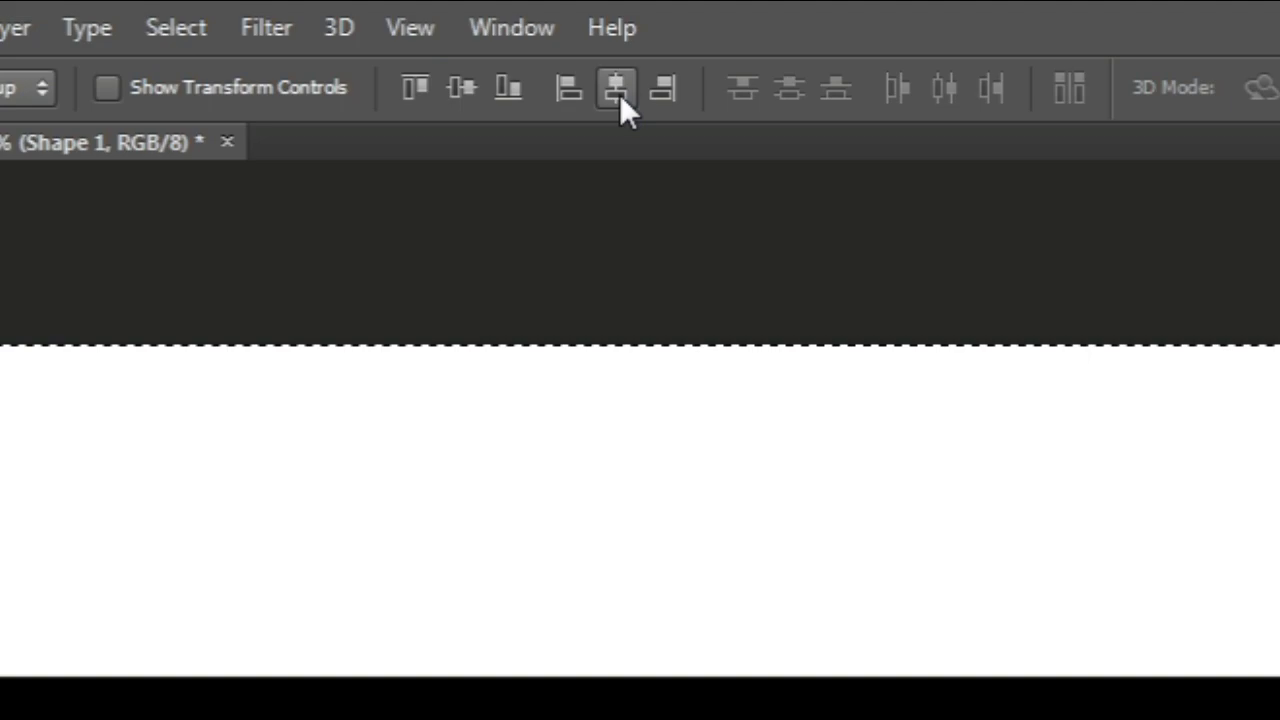
key("ctrl+d")
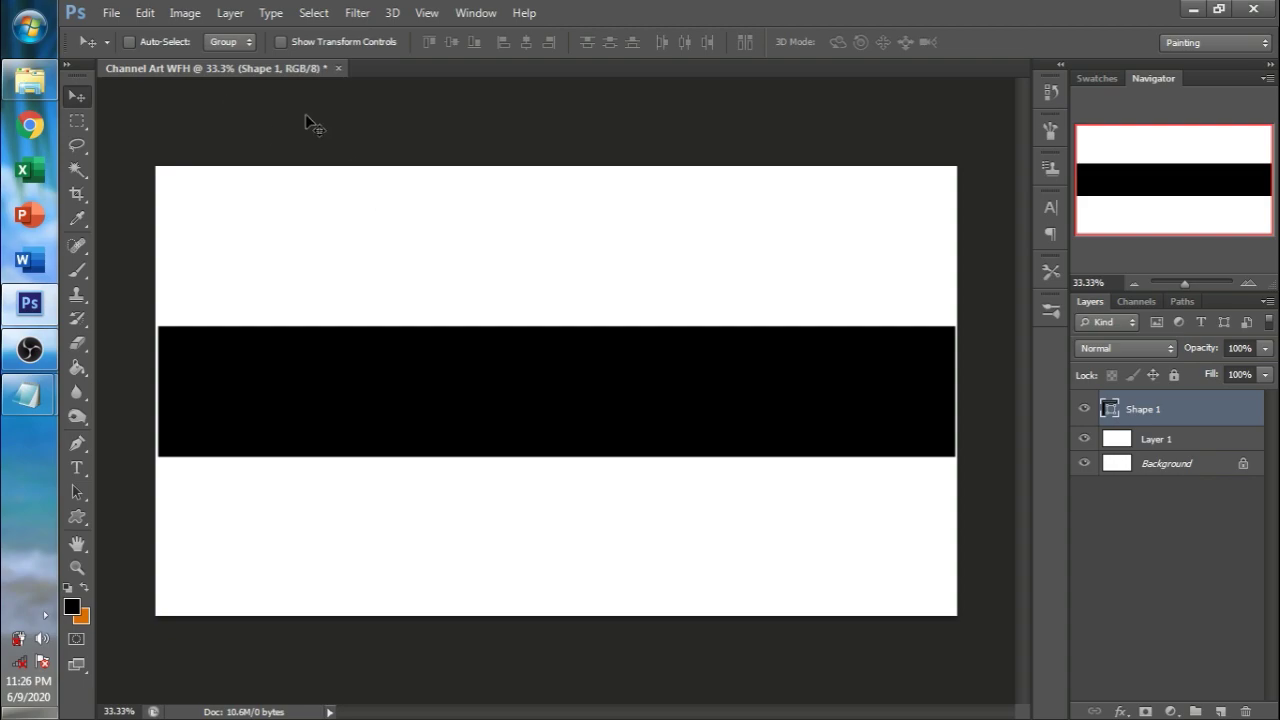
- Change the fill of the centered Desktop Max rectangle from the swatches to a medium dark blue
key("u")
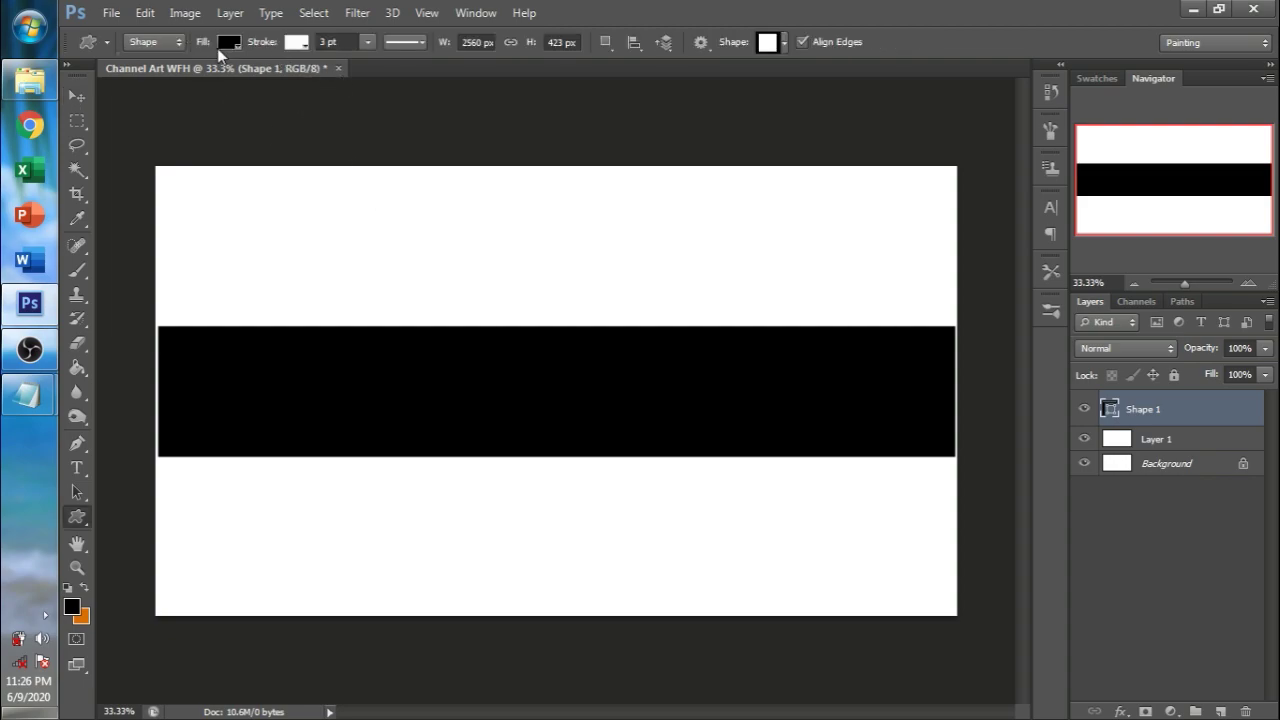
left_click(220, 45)
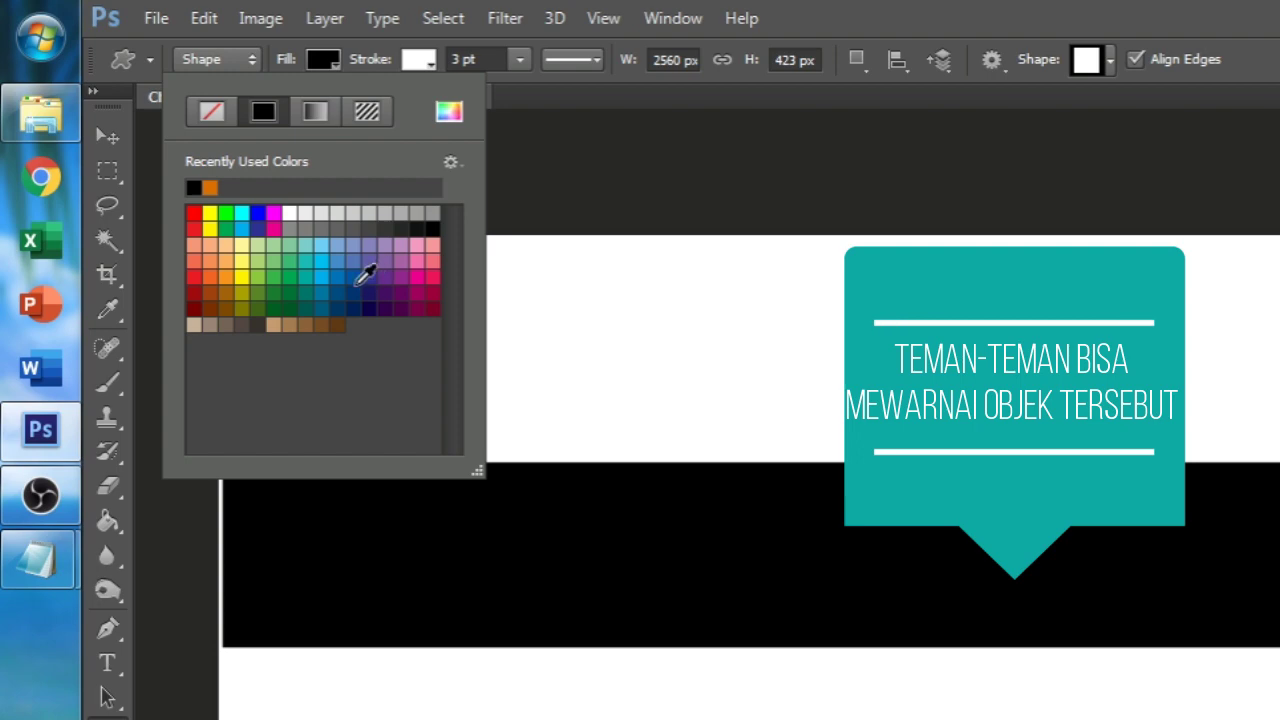
left_click(358, 281)
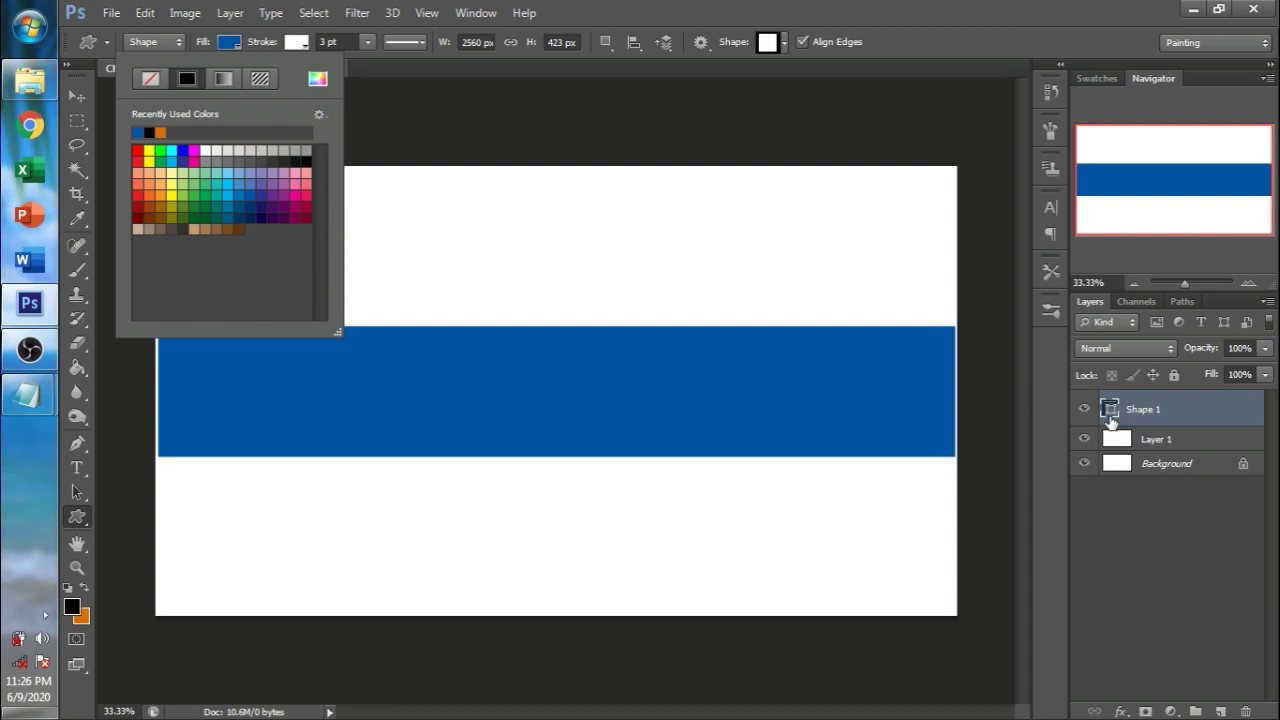
left_click(1160, 443)
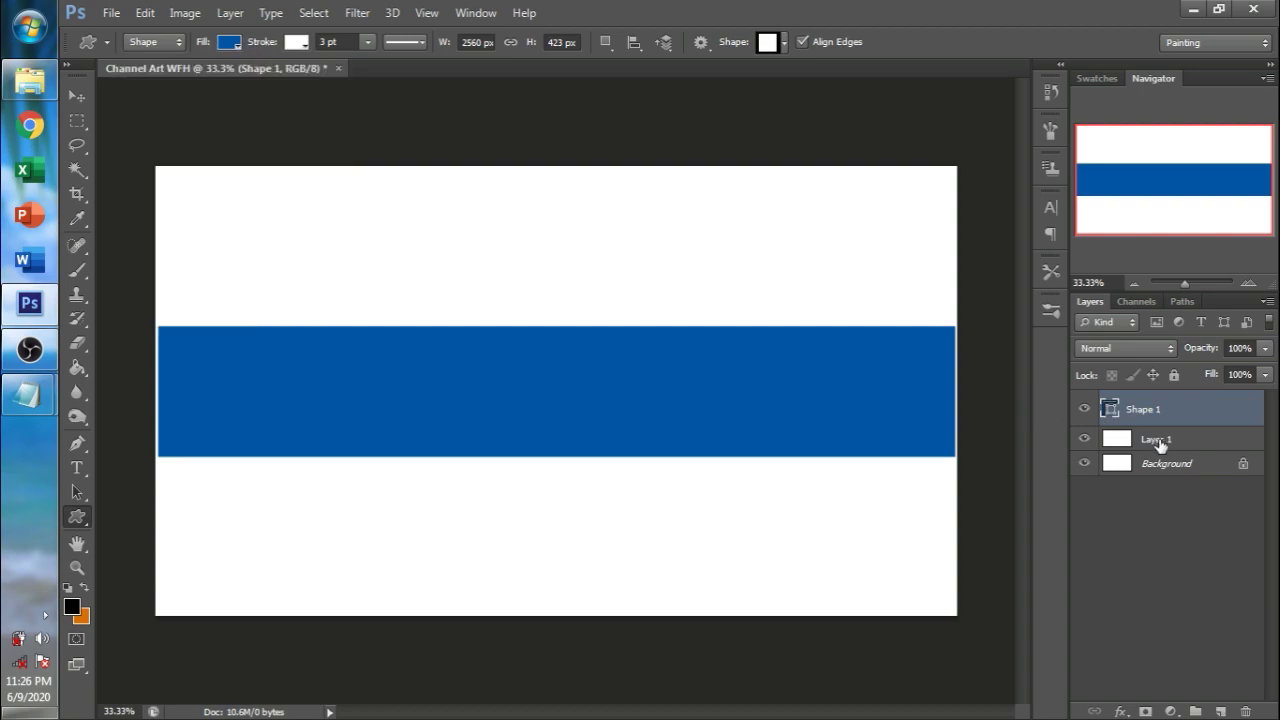
- With Layer 1 selected, sample the band's blue as the foreground color and brighten it in the Color Picker
left_click(1140, 441)
left_click(71, 607)
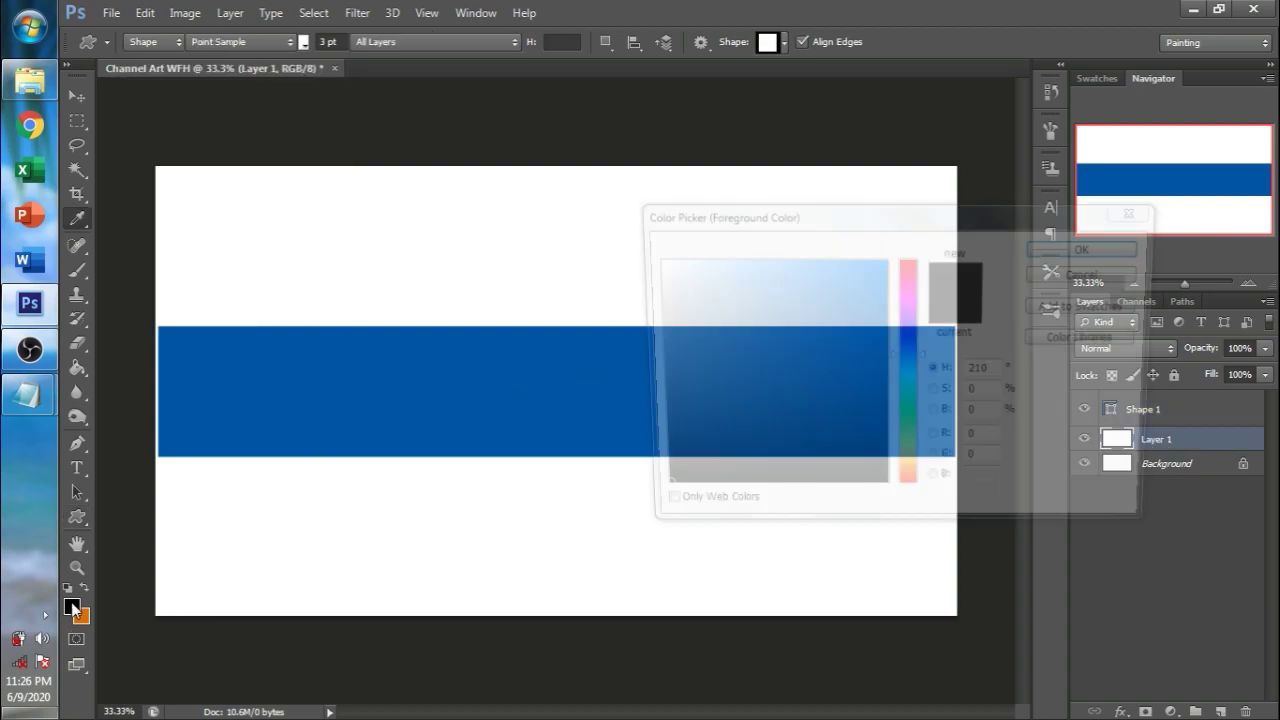
left_click(320, 403)
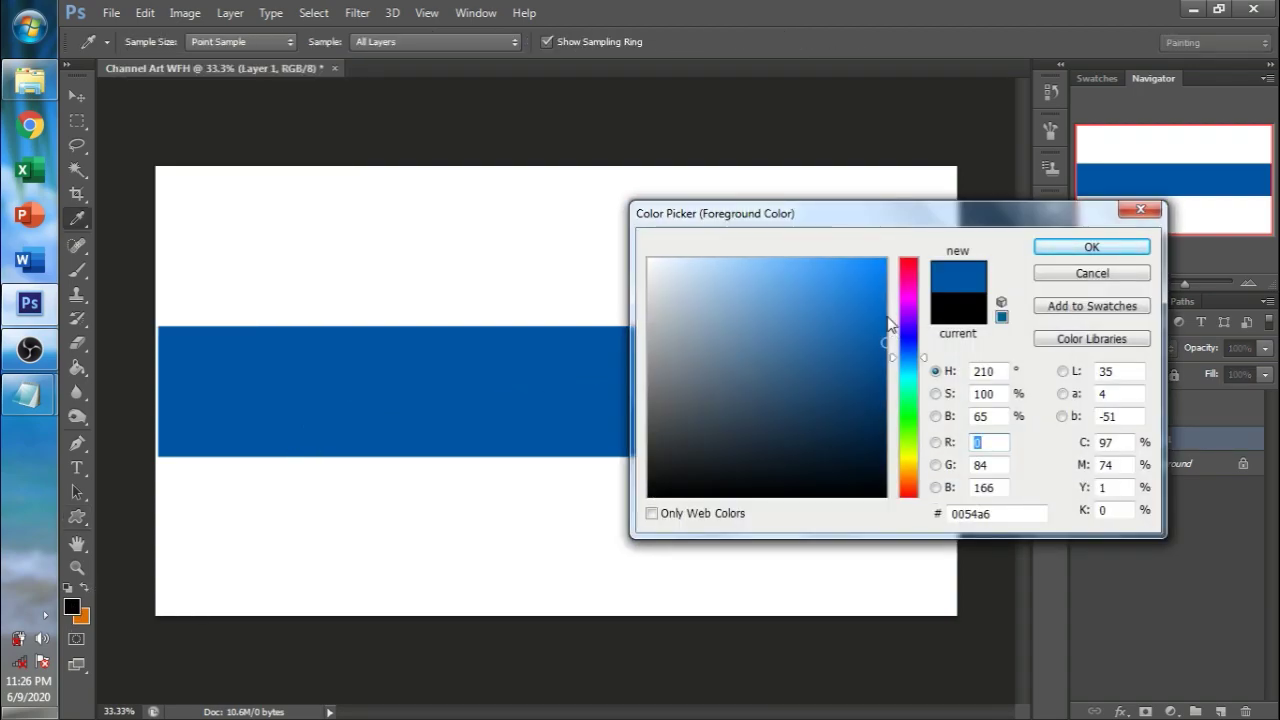
left_click(885, 306)
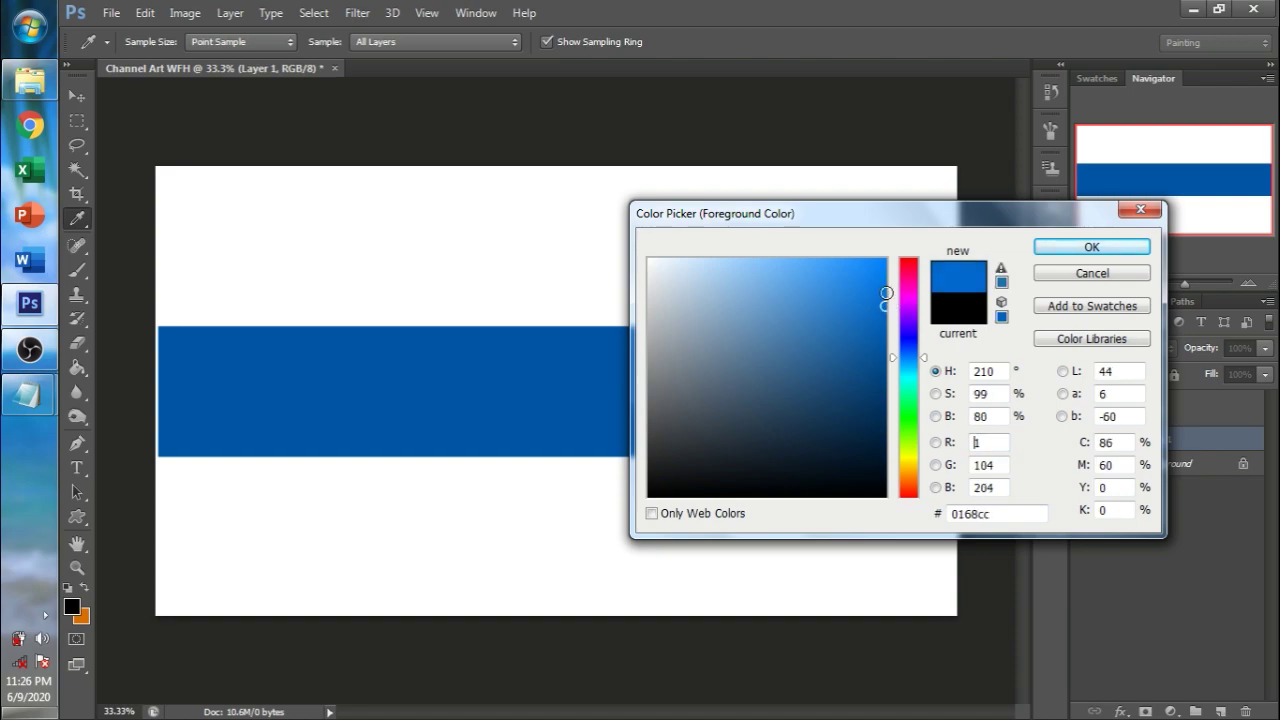
left_click(885, 292)
left_click(1057, 248)
- Fill Layer 1 with the bright blue foreground color using the Paint Bucket tool
key("u")
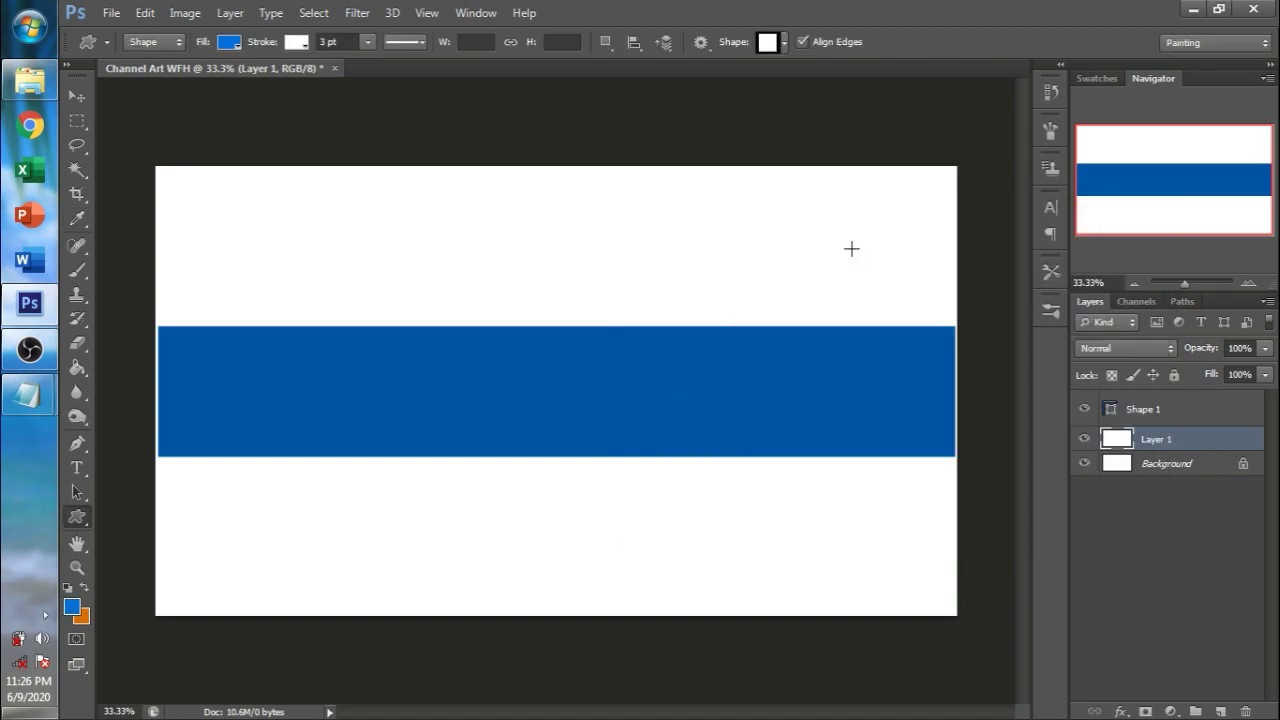
left_click(850, 250)
left_click(573, 304)
key("g")
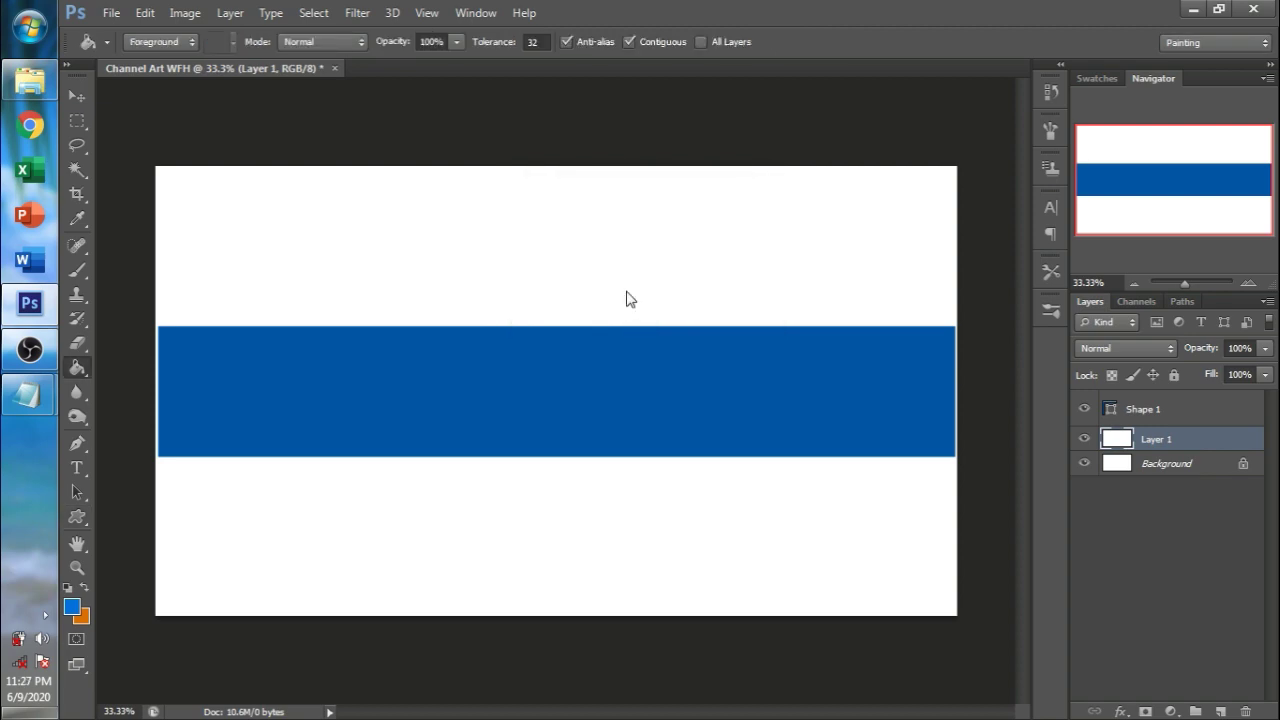
left_click(630, 298)
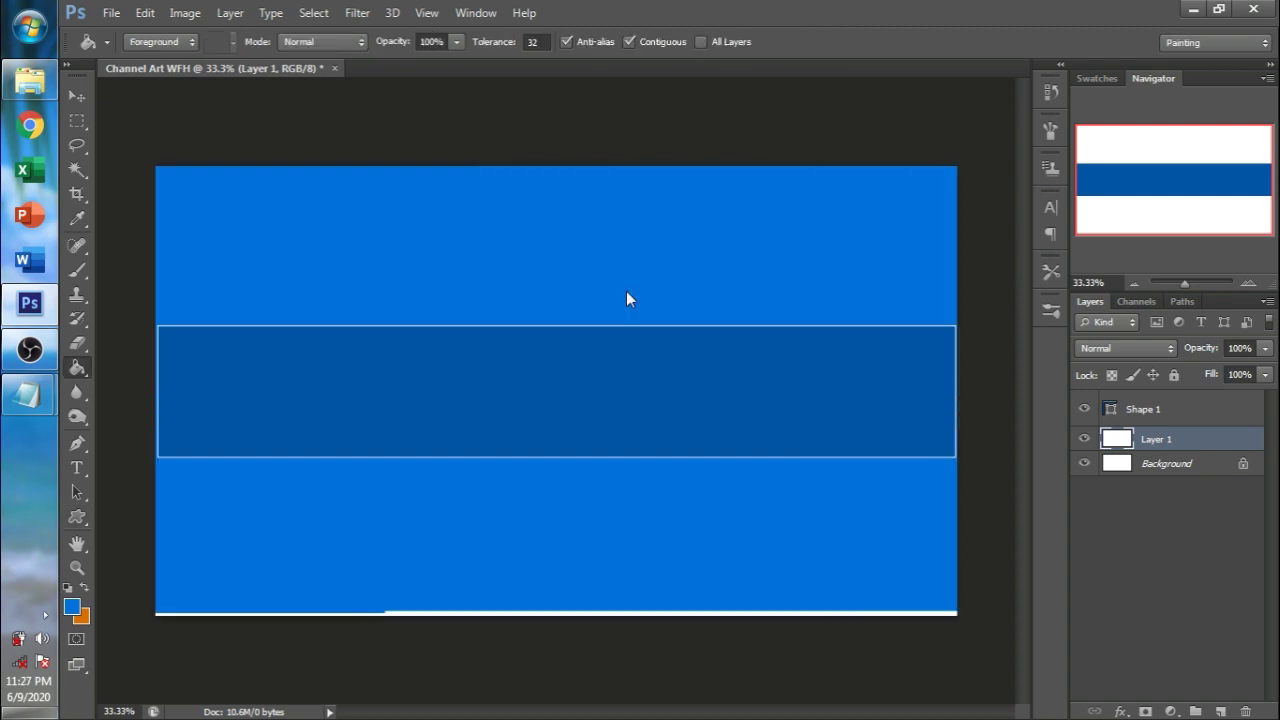
- Remove the white stroke from the Desktop Max rectangle on the Shape 1 layer
left_click(1138, 409)
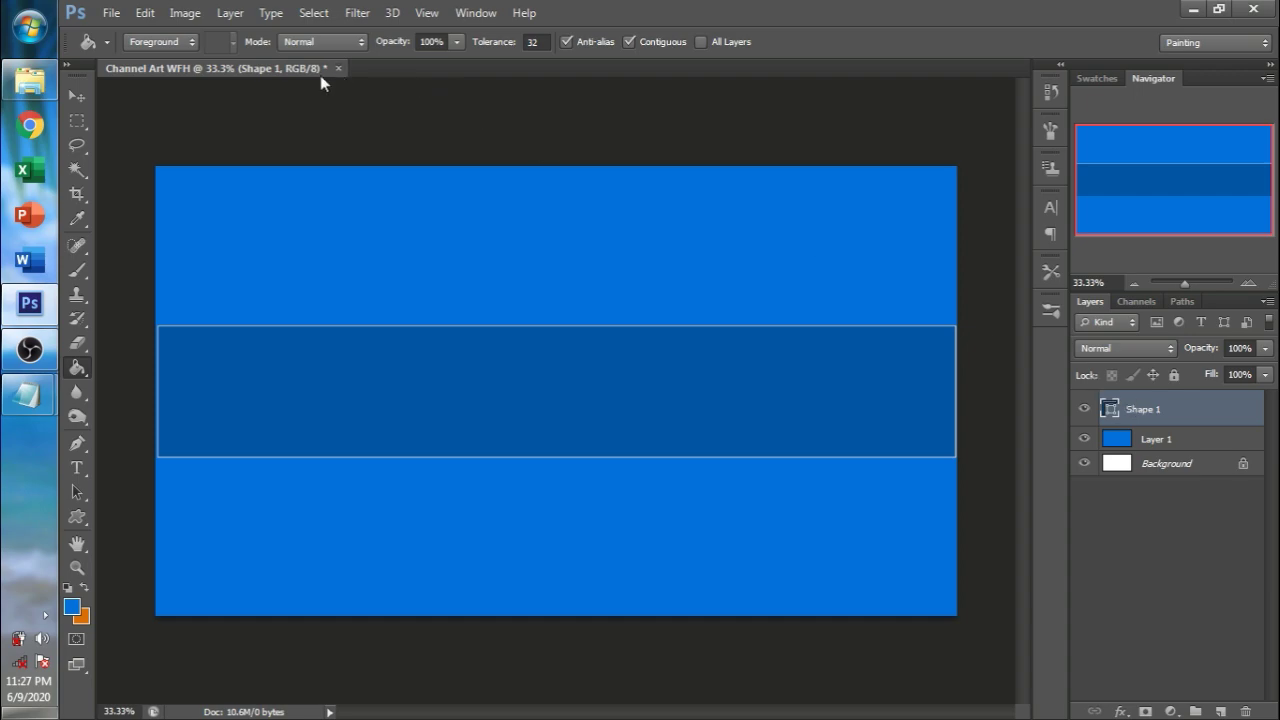
key("u")
left_click(298, 43)
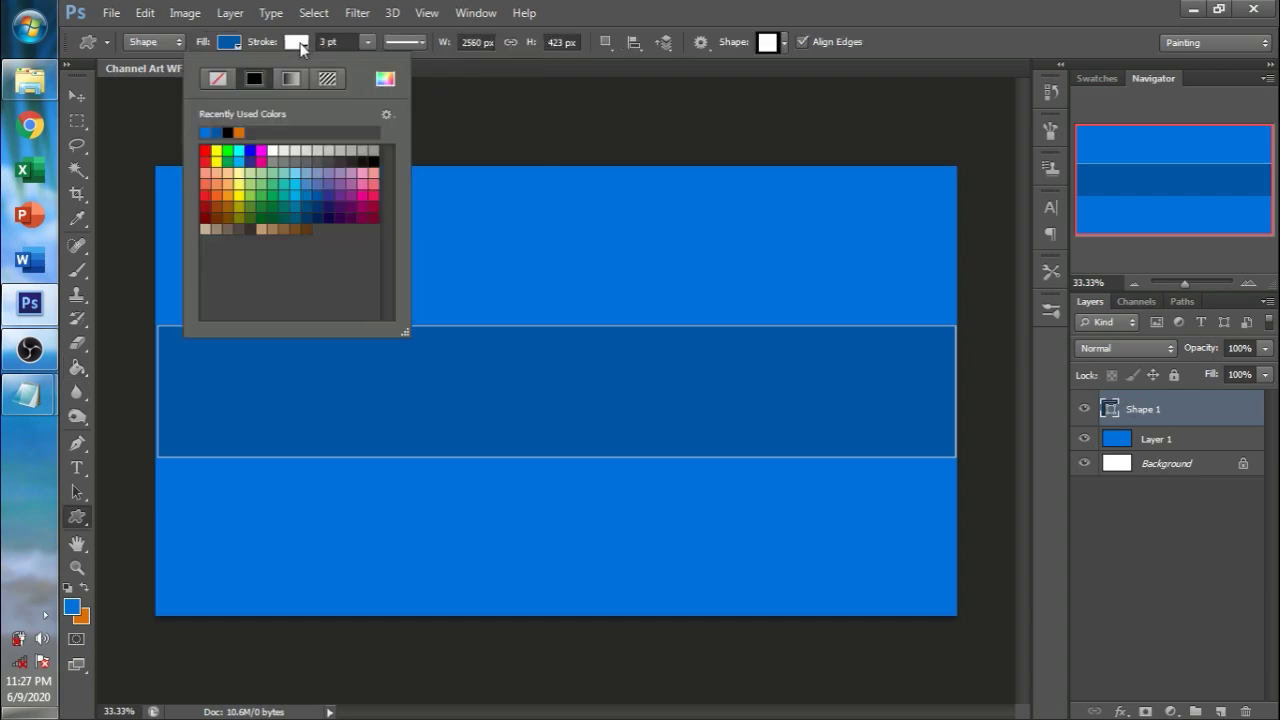
left_click(218, 80)
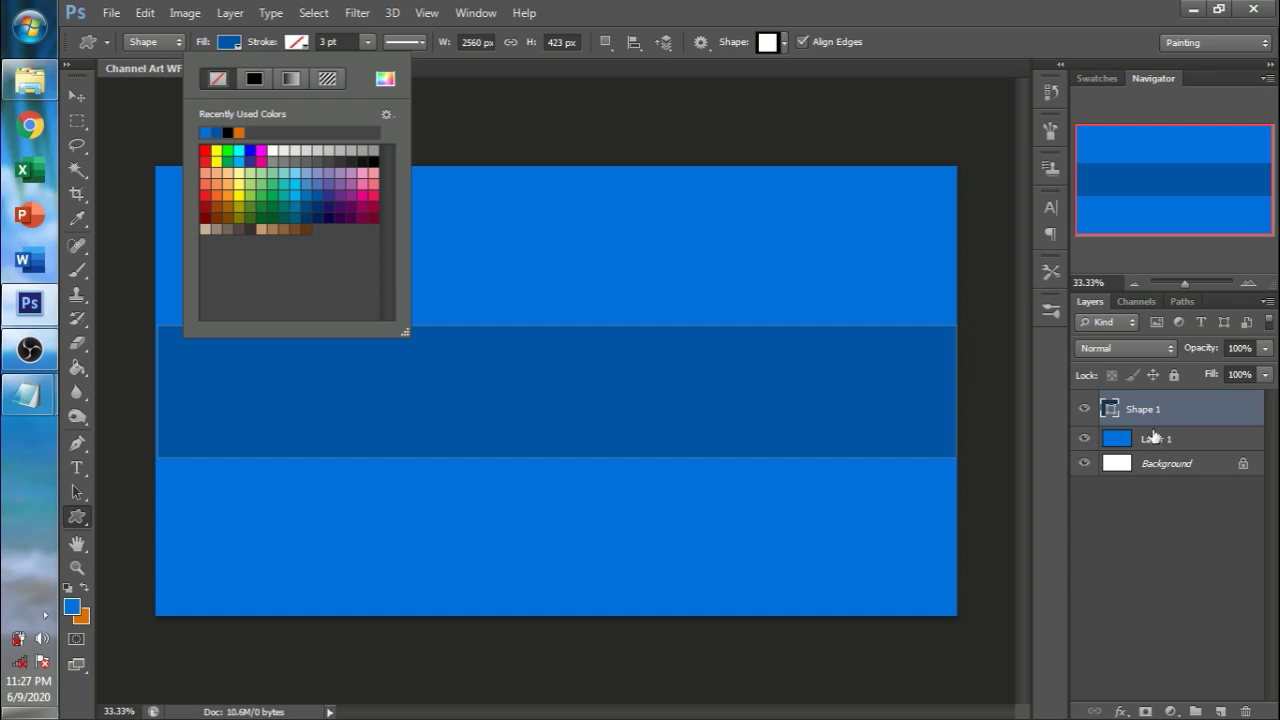
left_click(1155, 437)
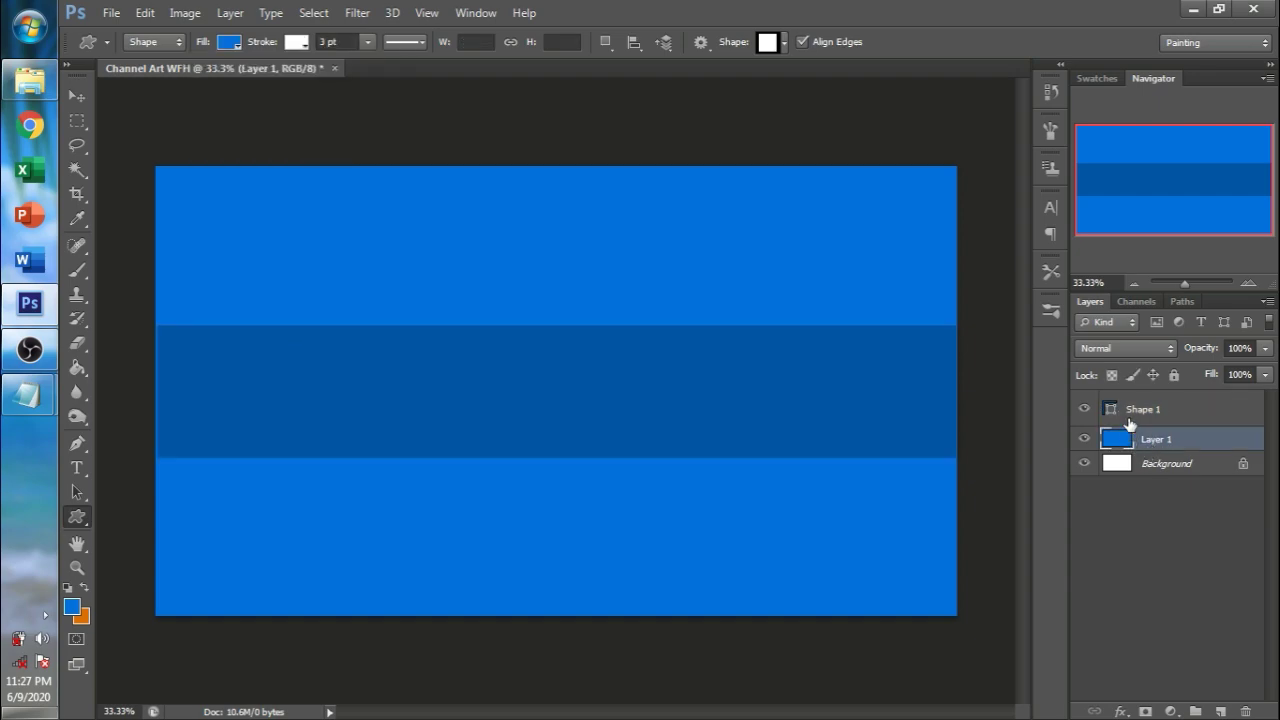
left_click(1129, 417)
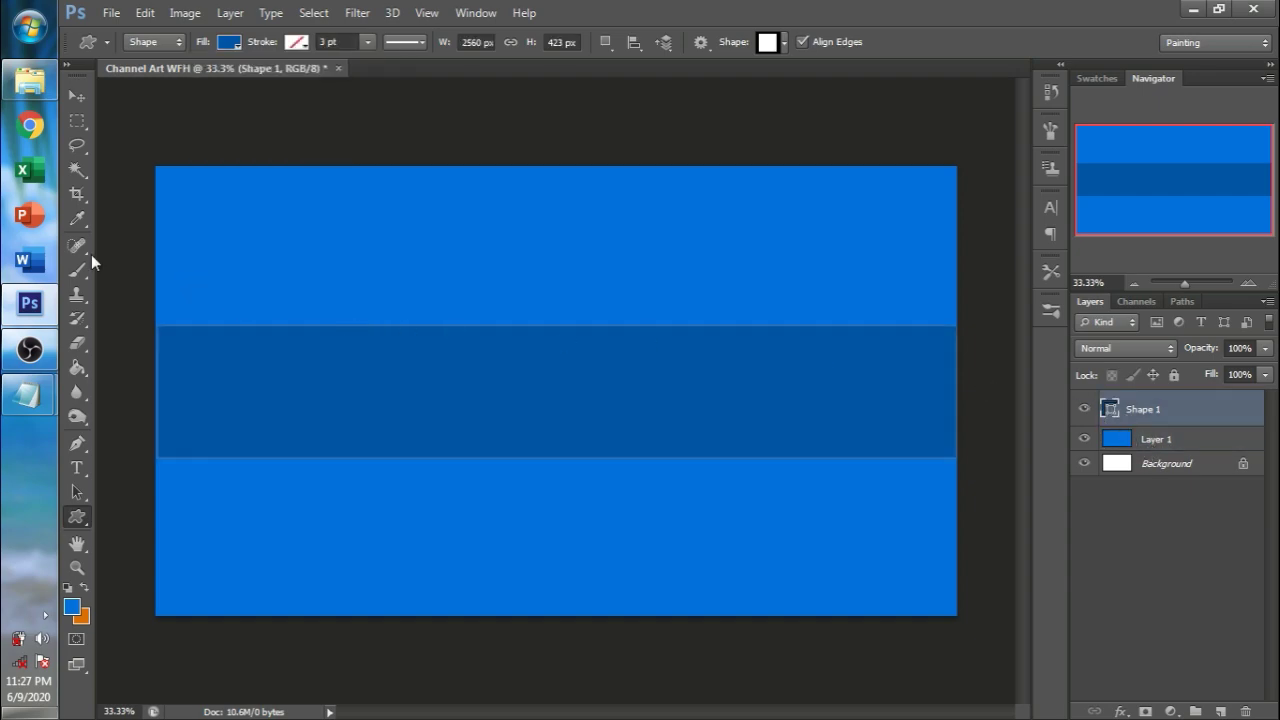
- Copy the tablet width 1855 from the TUTORIAL 2 note and return to Photoshop
mouse_move(30, 398)
left_click(131, 438)
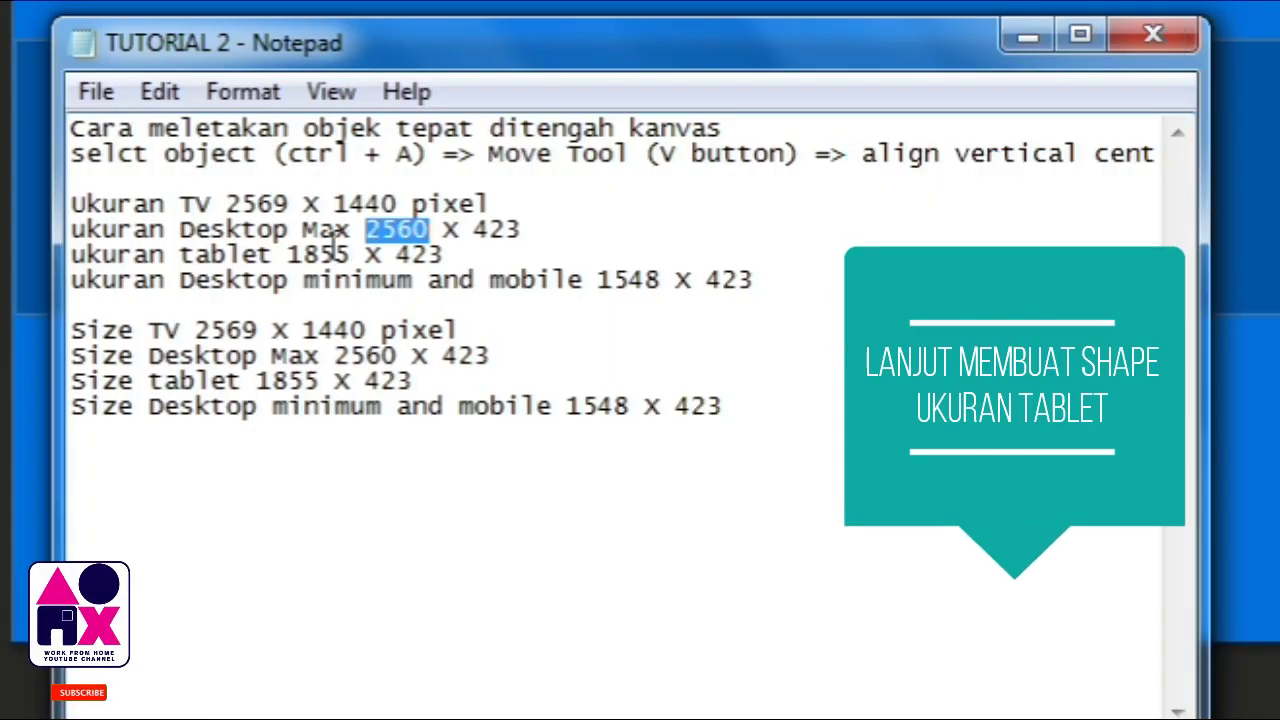
left_click_drag(289, 254, 352, 254)
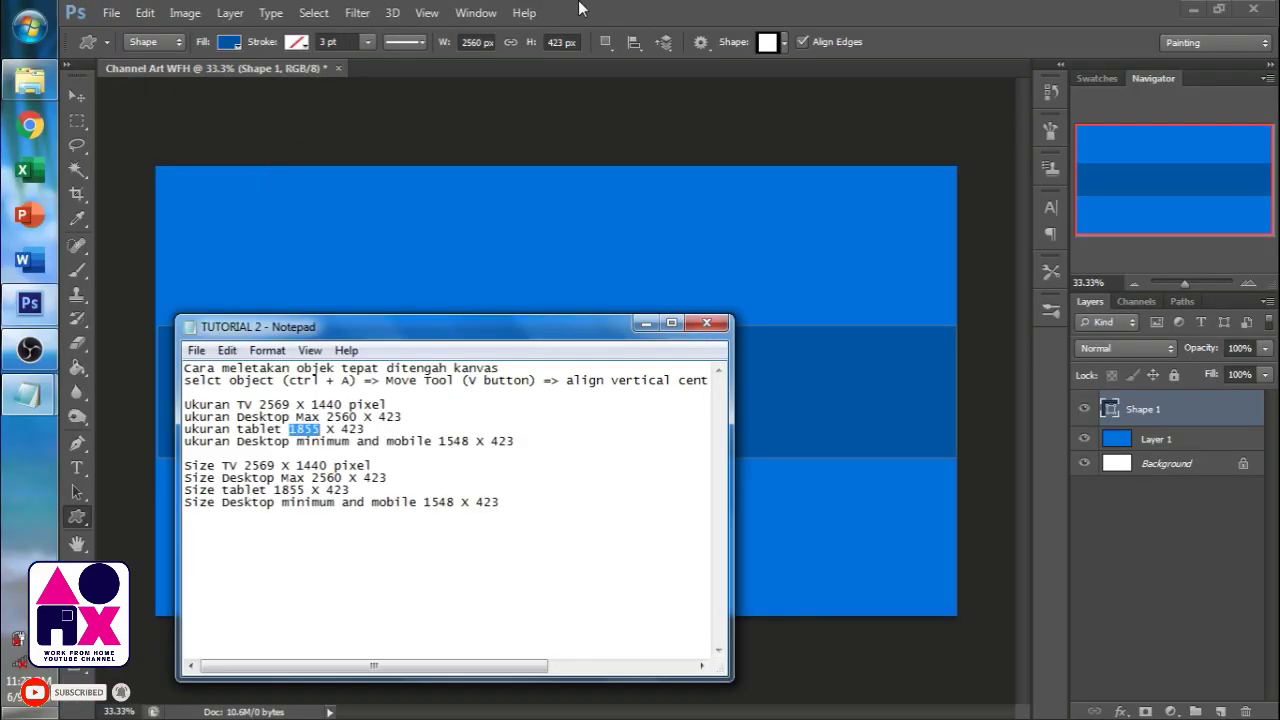
left_click(580, 8)
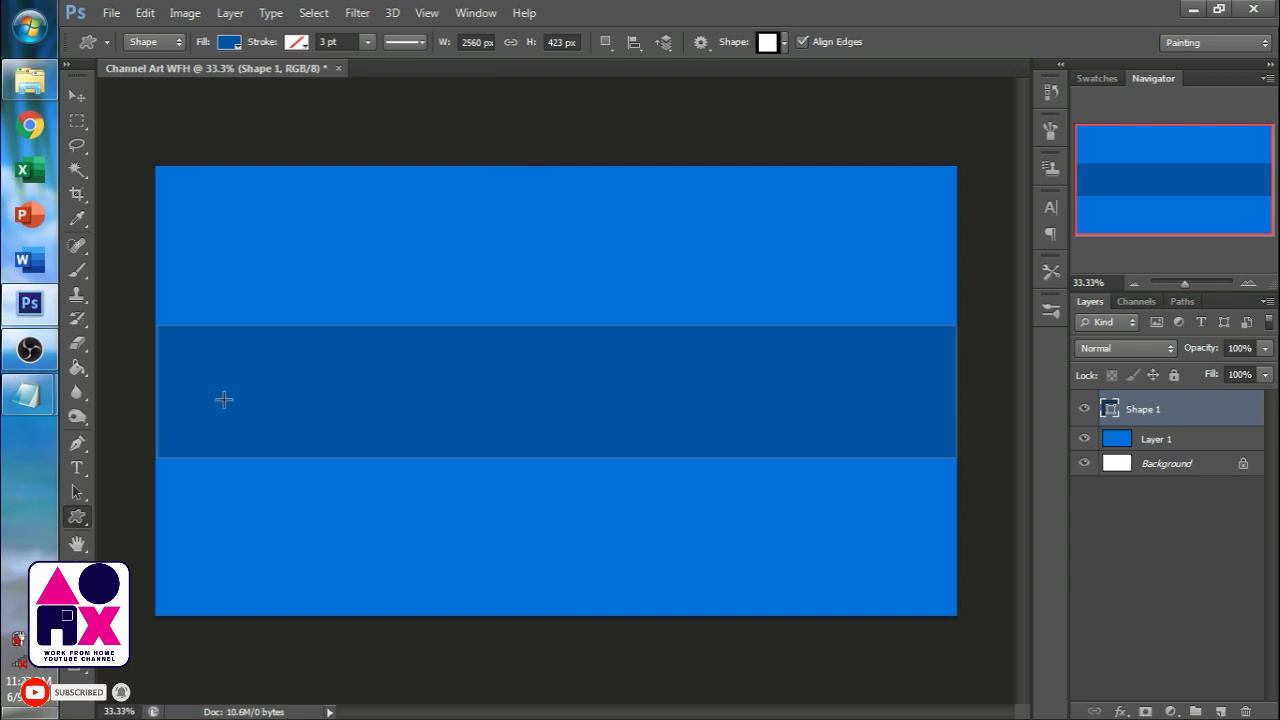
- Draw a small rectangle about 124 × 114 px above the blue band and resize it to 1855 px wide and 423 px high
left_click_drag(362, 218, 401, 253)
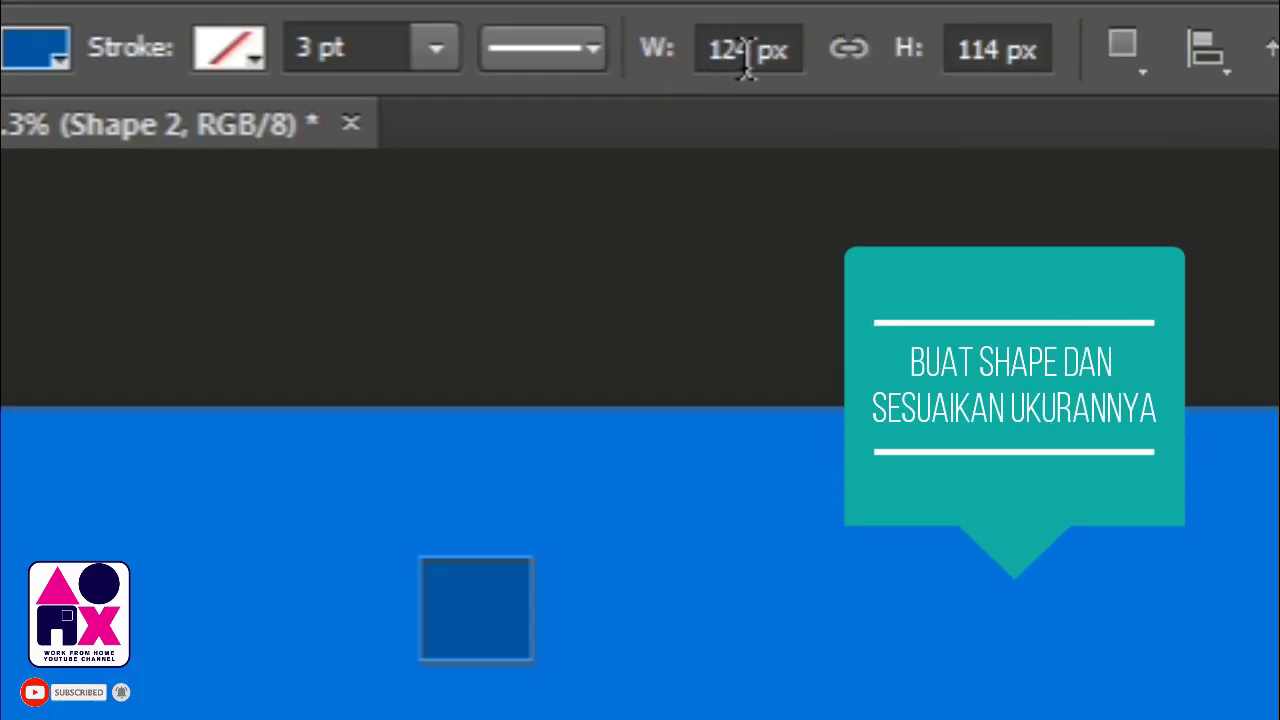
left_click(475, 45)
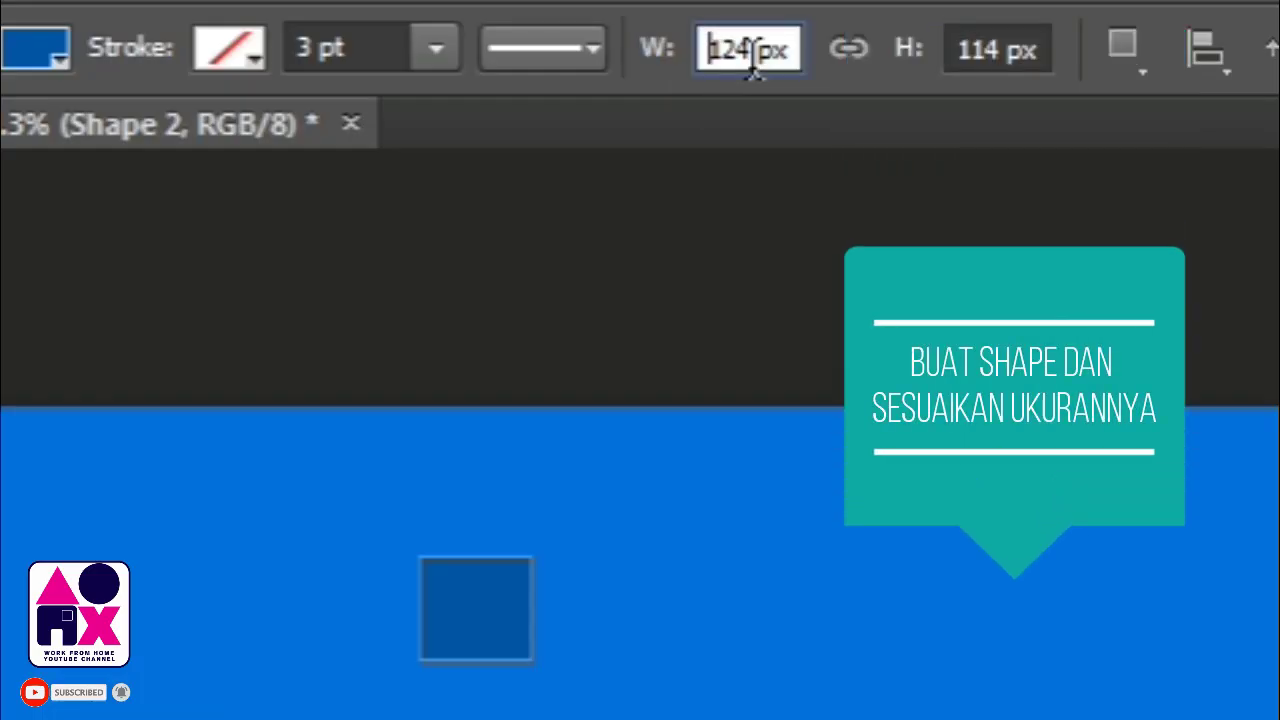
left_click_drag(742, 48, 706, 60)
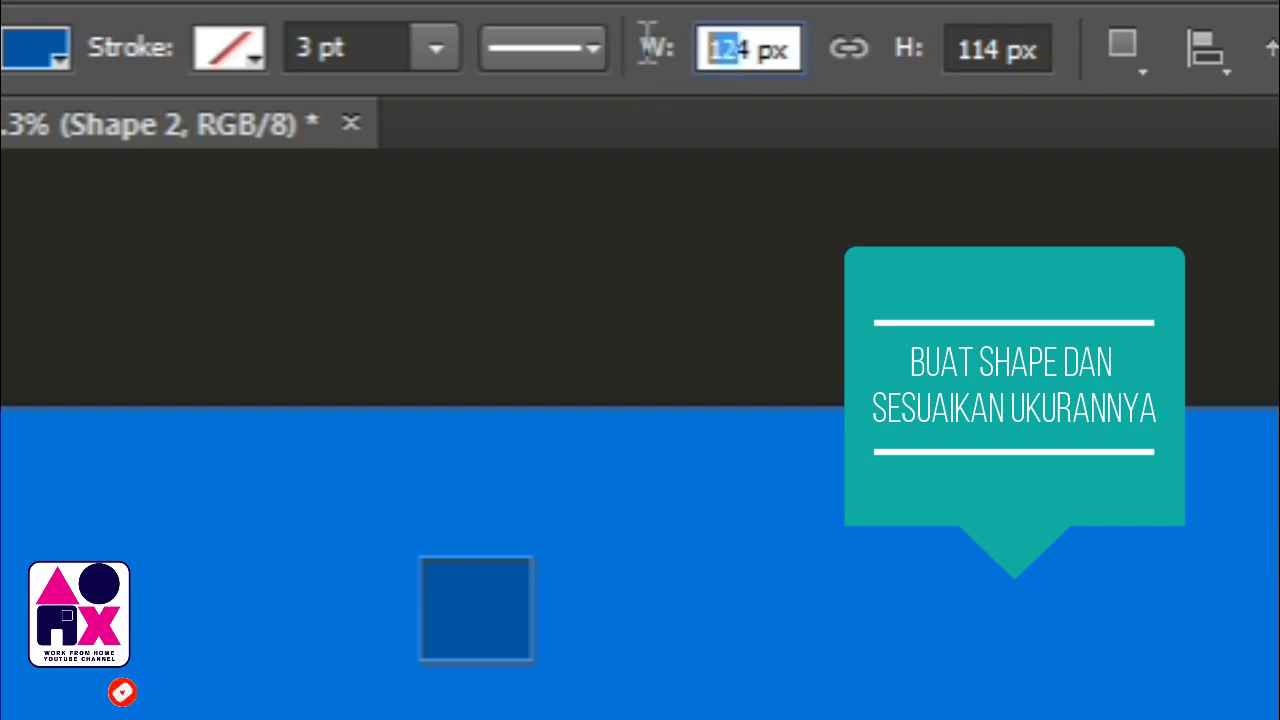
double_click(745, 50)
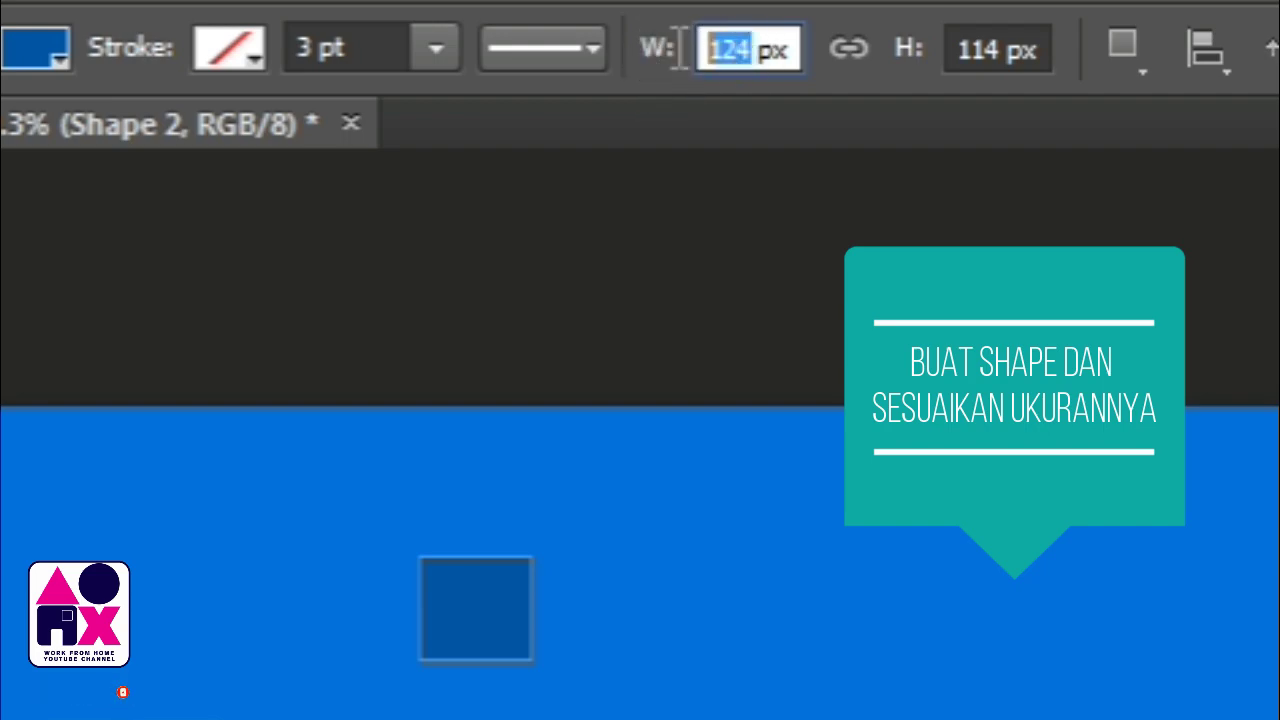
type("1855")
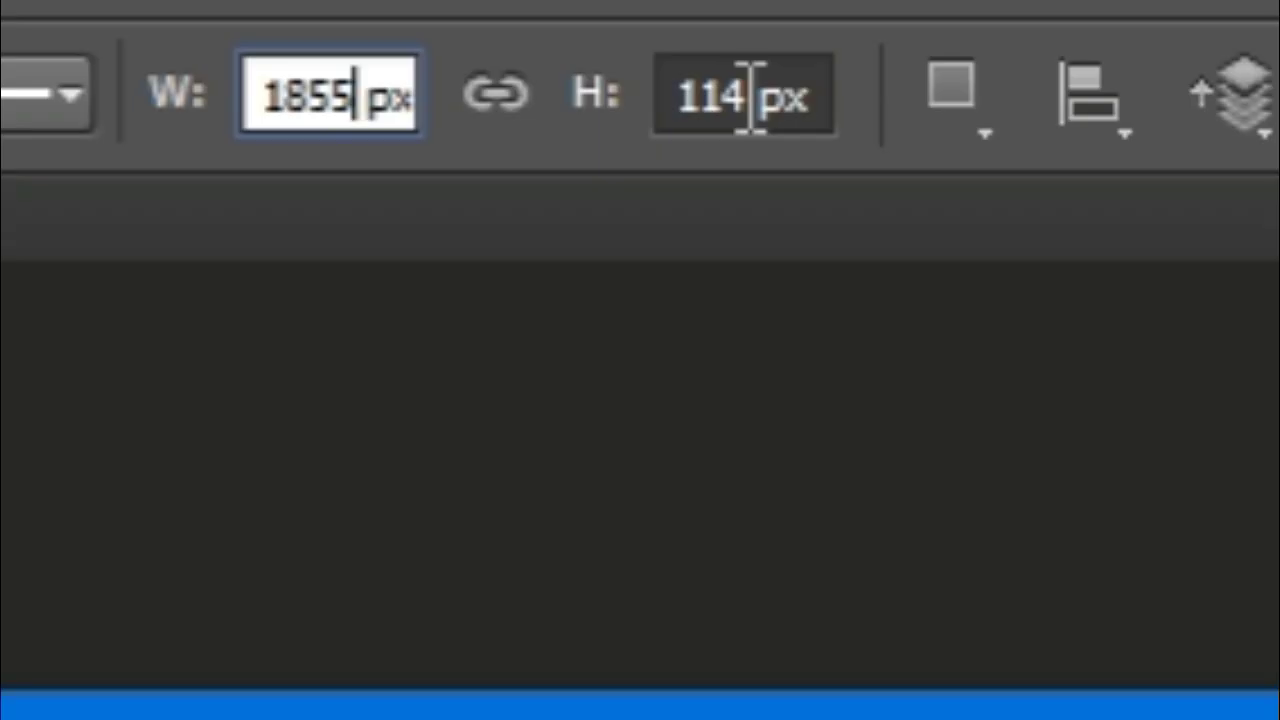
left_click_drag(564, 42, 551, 42)
type("423")
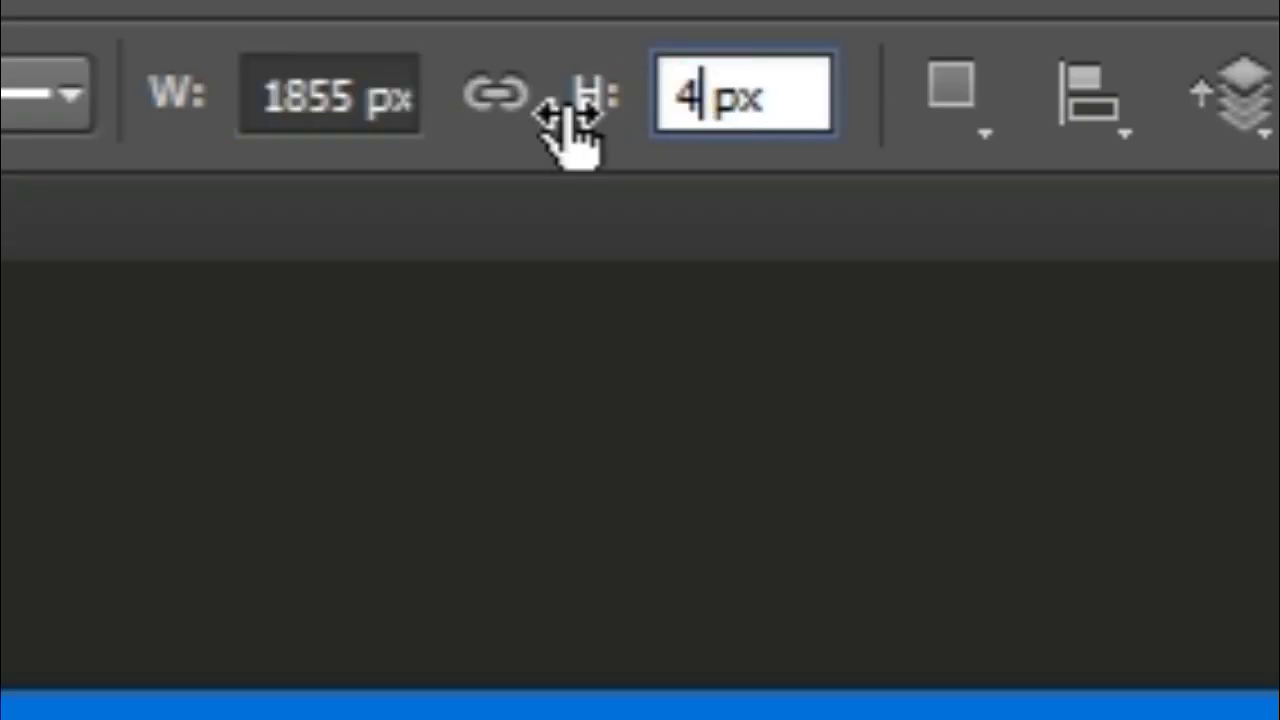
key("Return")
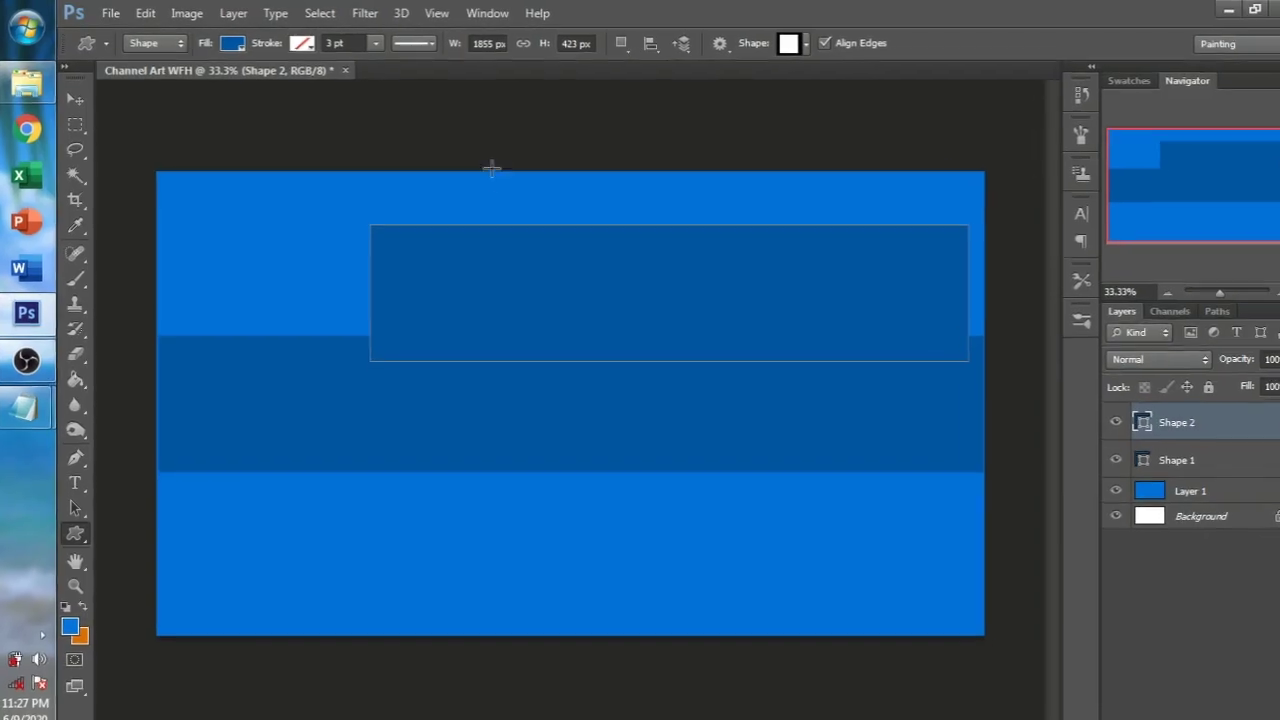
- Fill the 1855 × 423 px tablet rectangle with a dark navy blue swatch
left_click(245, 47)
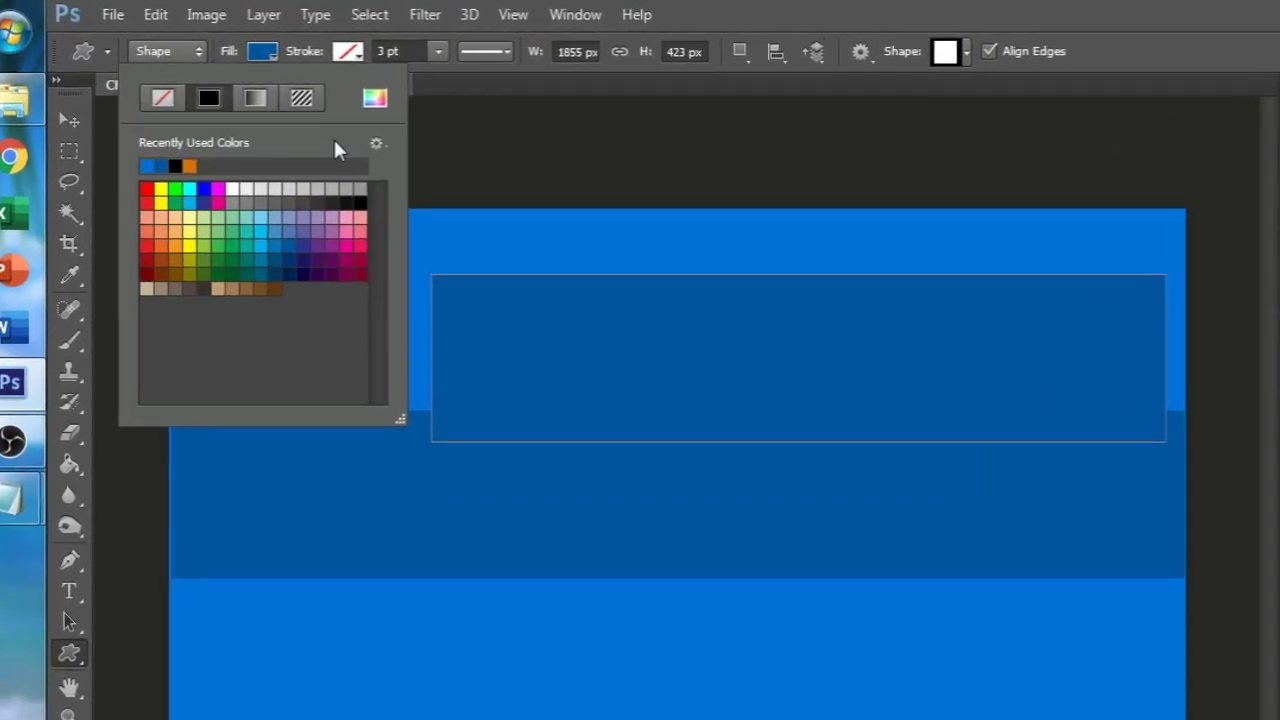
left_click(313, 297)
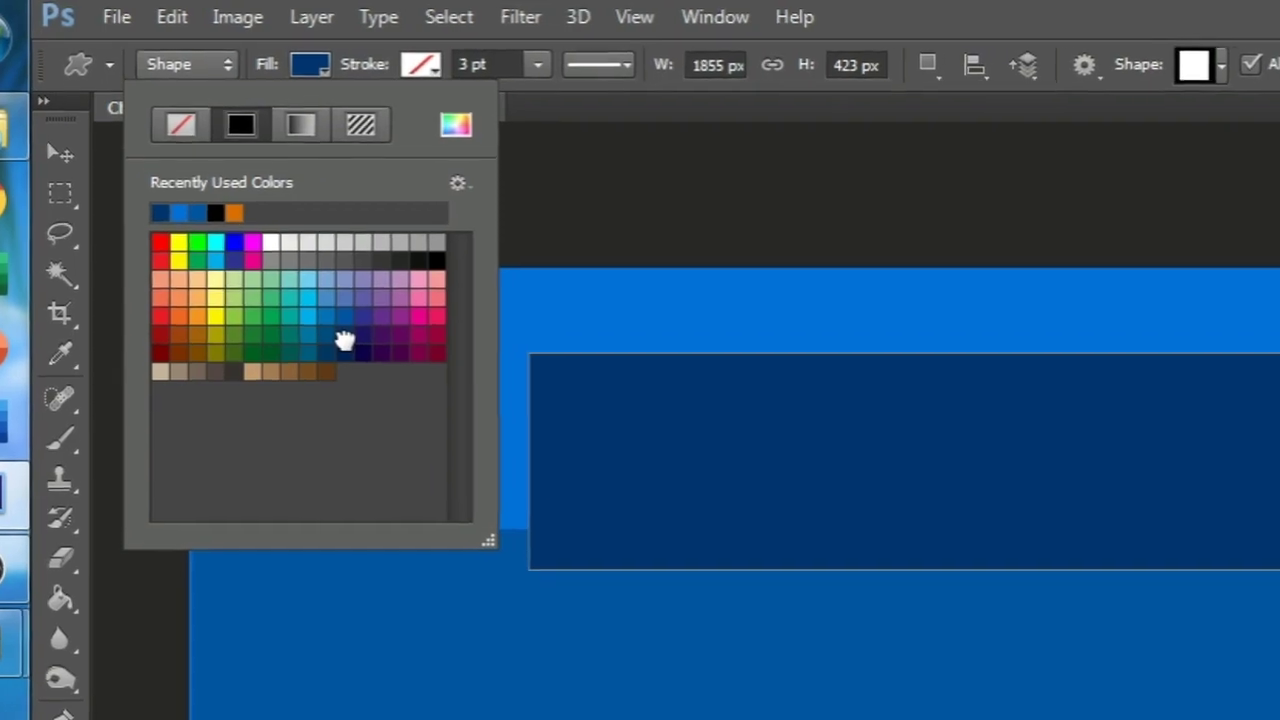
left_click(36, 161)
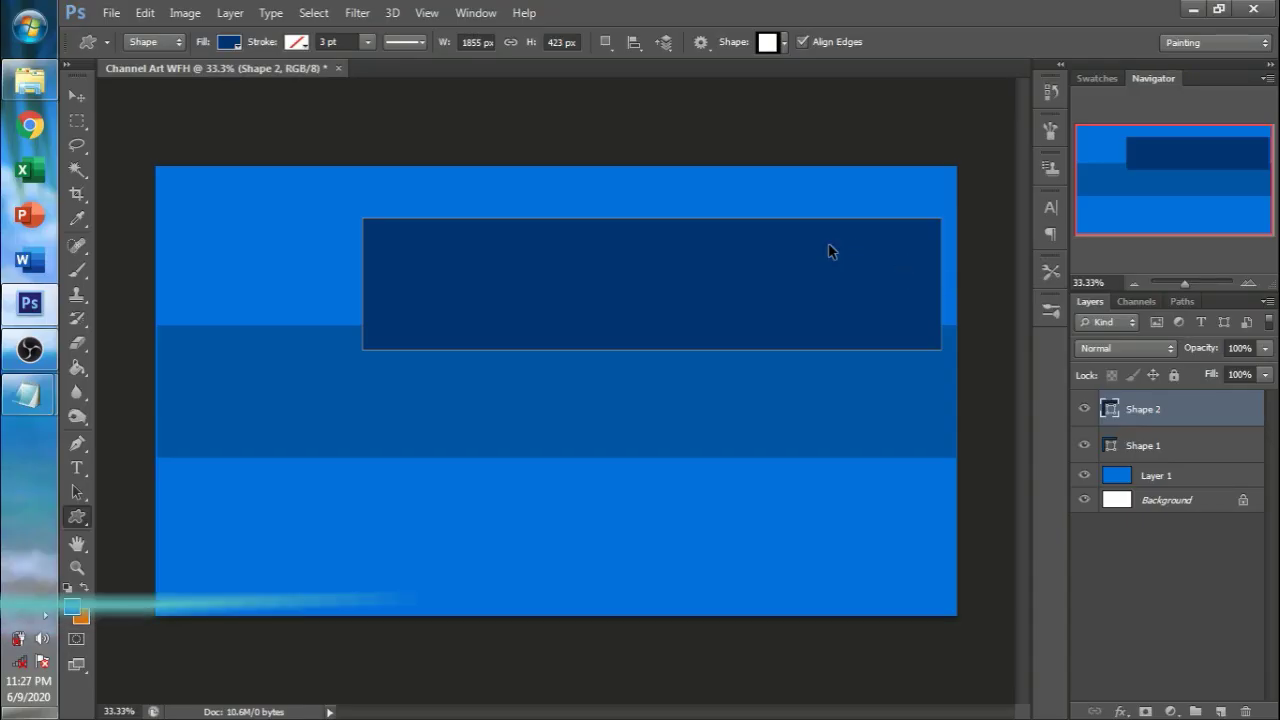
- Center the 1855 × 423 px tablet rectangle vertically and horizontally on the whole canvas and deselect
key("ctrl+a")
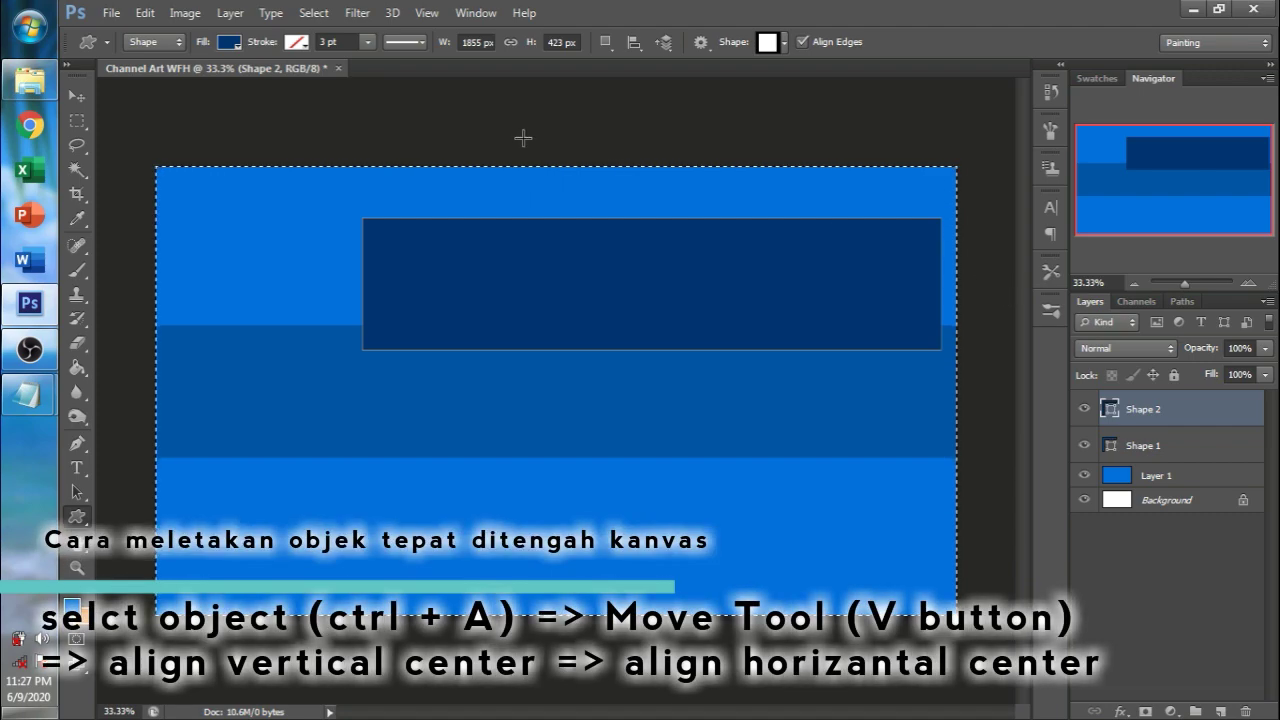
key("v")
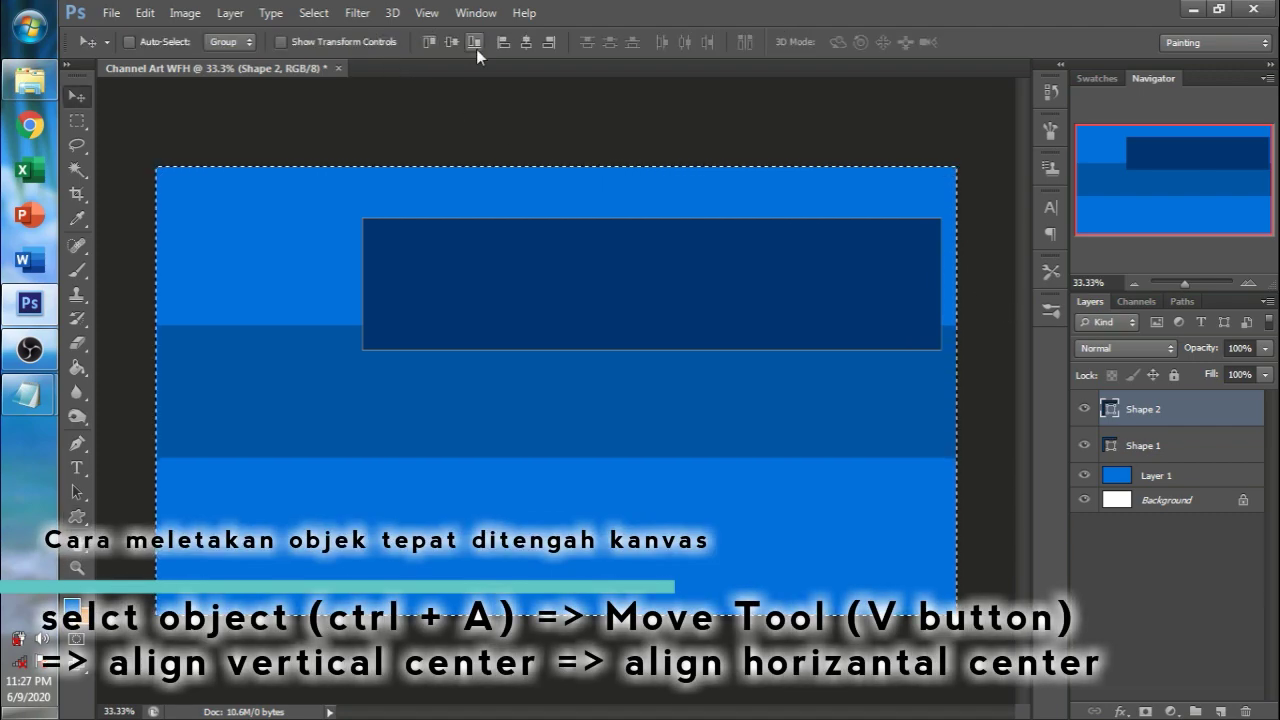
left_click(525, 43)
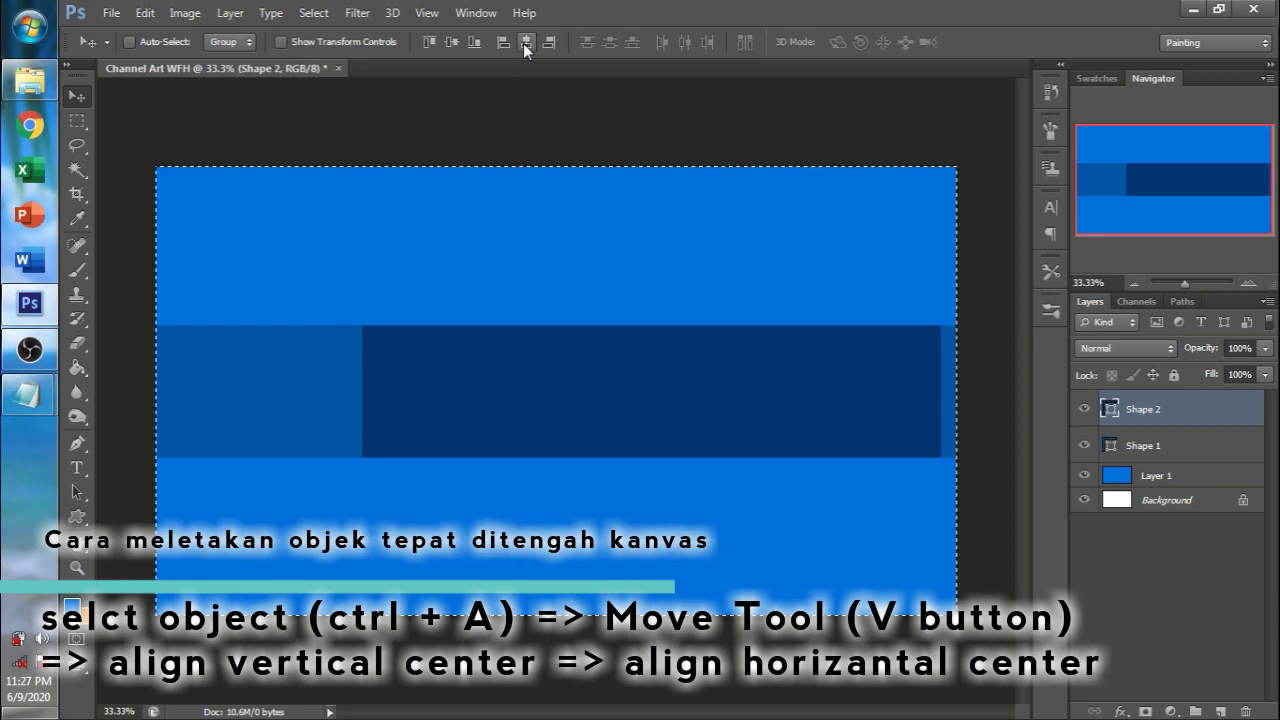
left_click(525, 43)
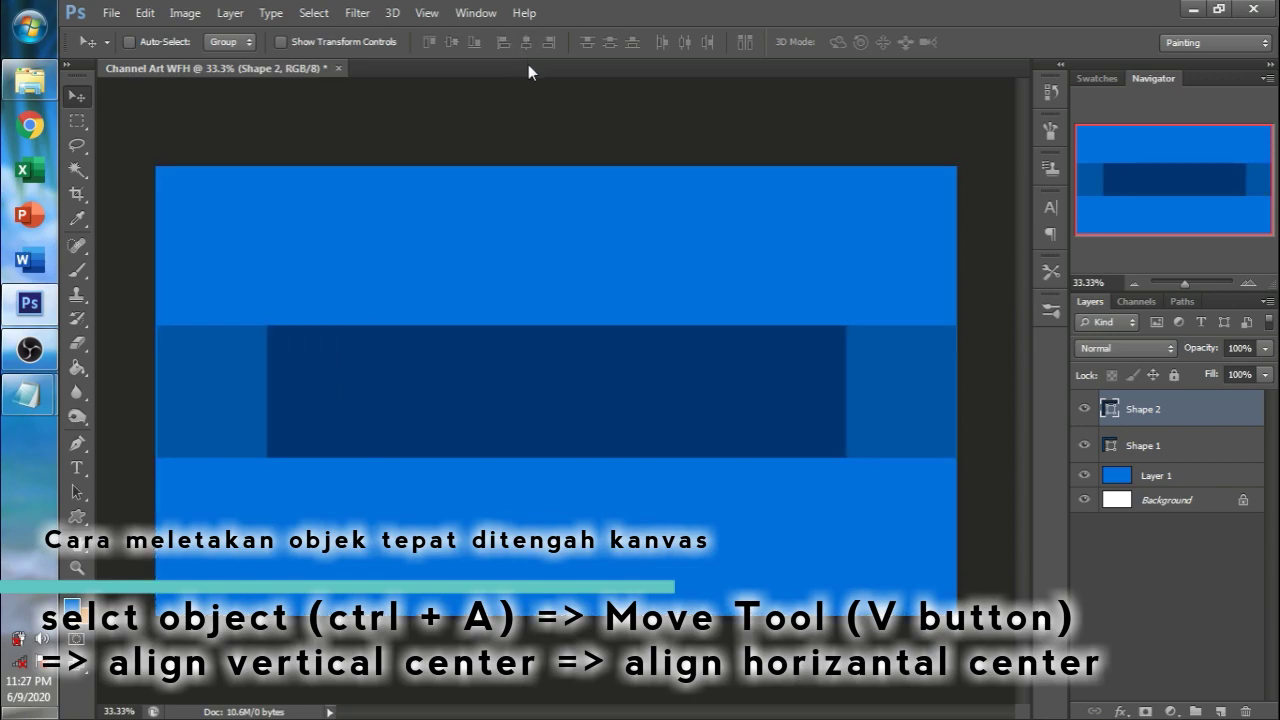
key("ctrl+d")
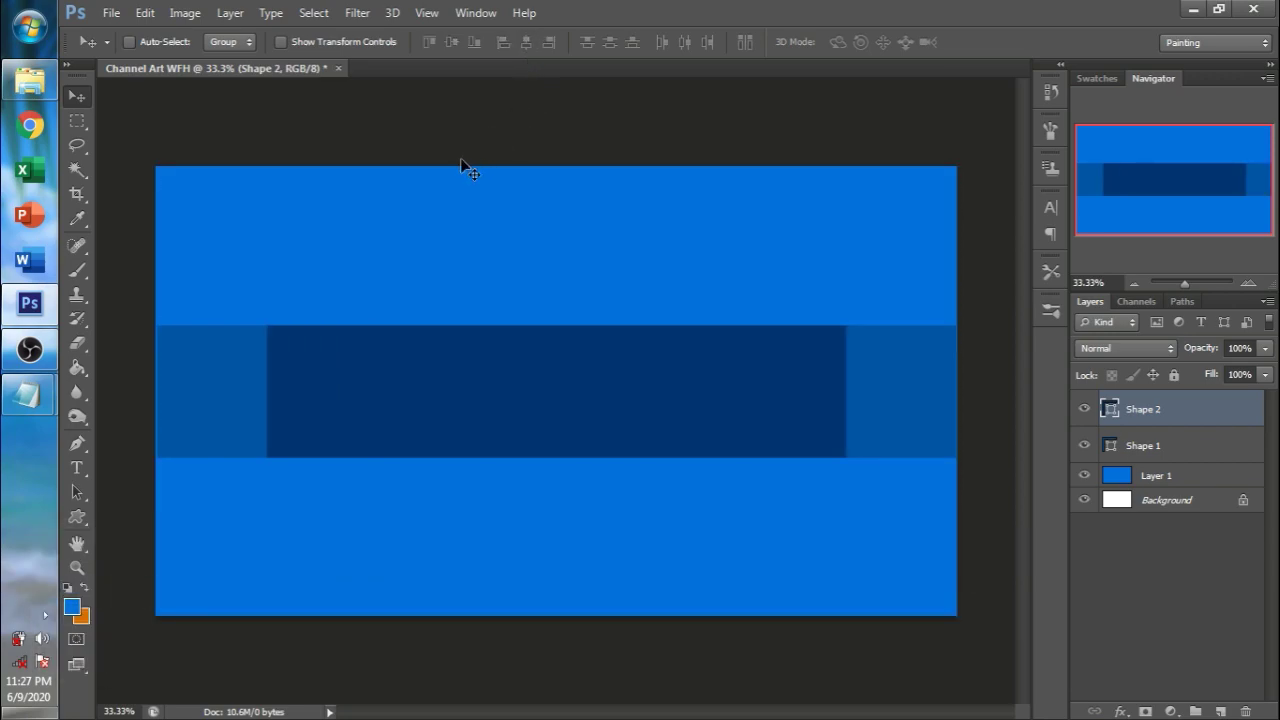
- Copy the desktop minimum and mobile width 1548 from the TUTORIAL 2 note and return to Photoshop
mouse_move(29, 395)
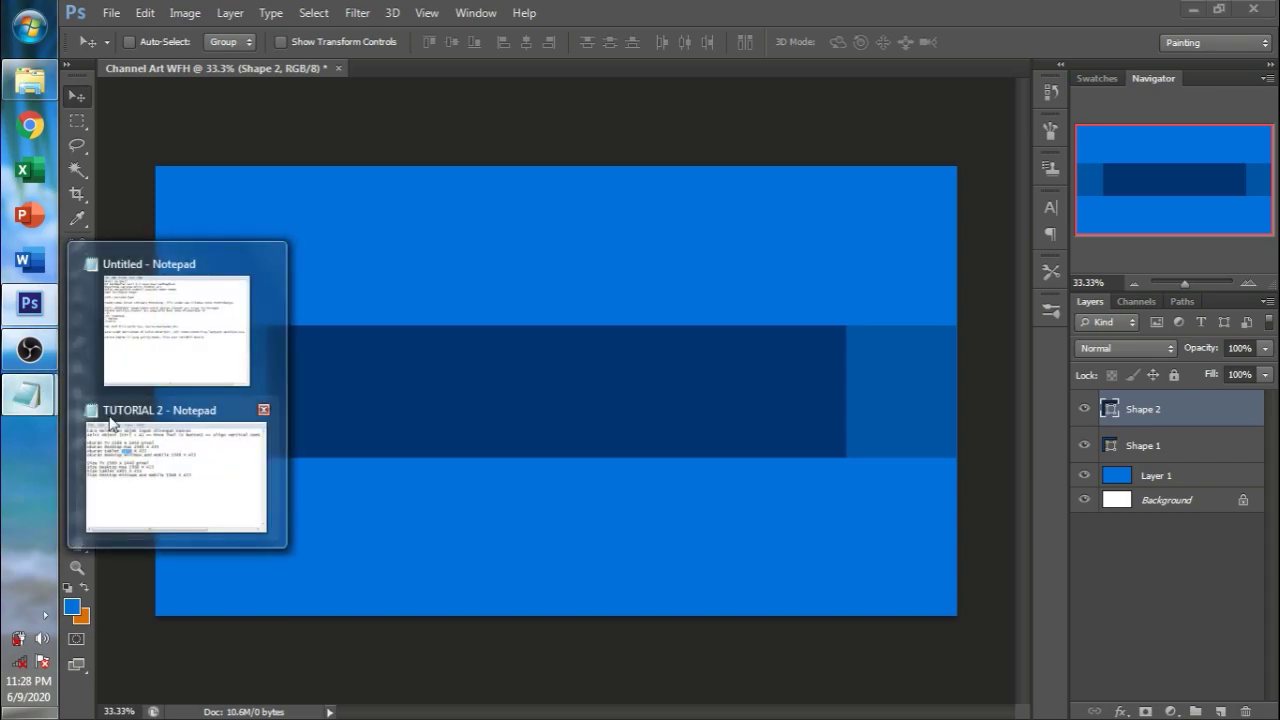
left_click(180, 470)
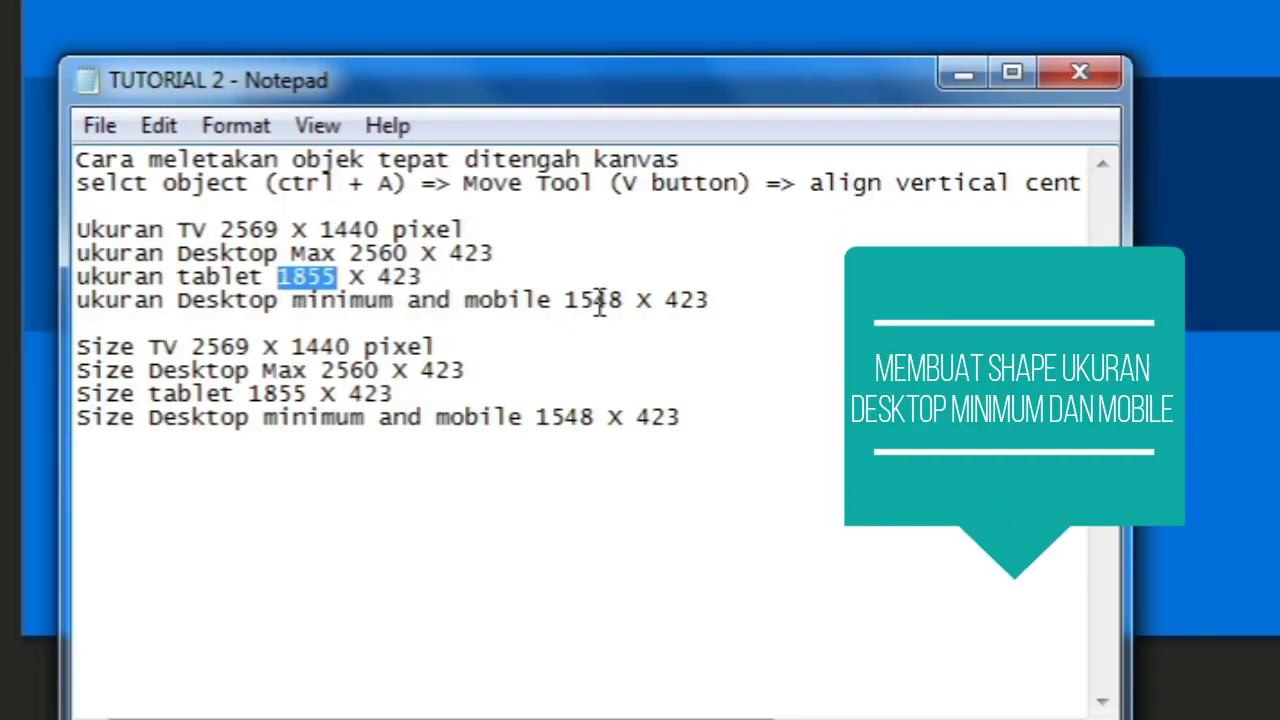
left_click_drag(566, 300, 624, 300)
key("ctrl+c")
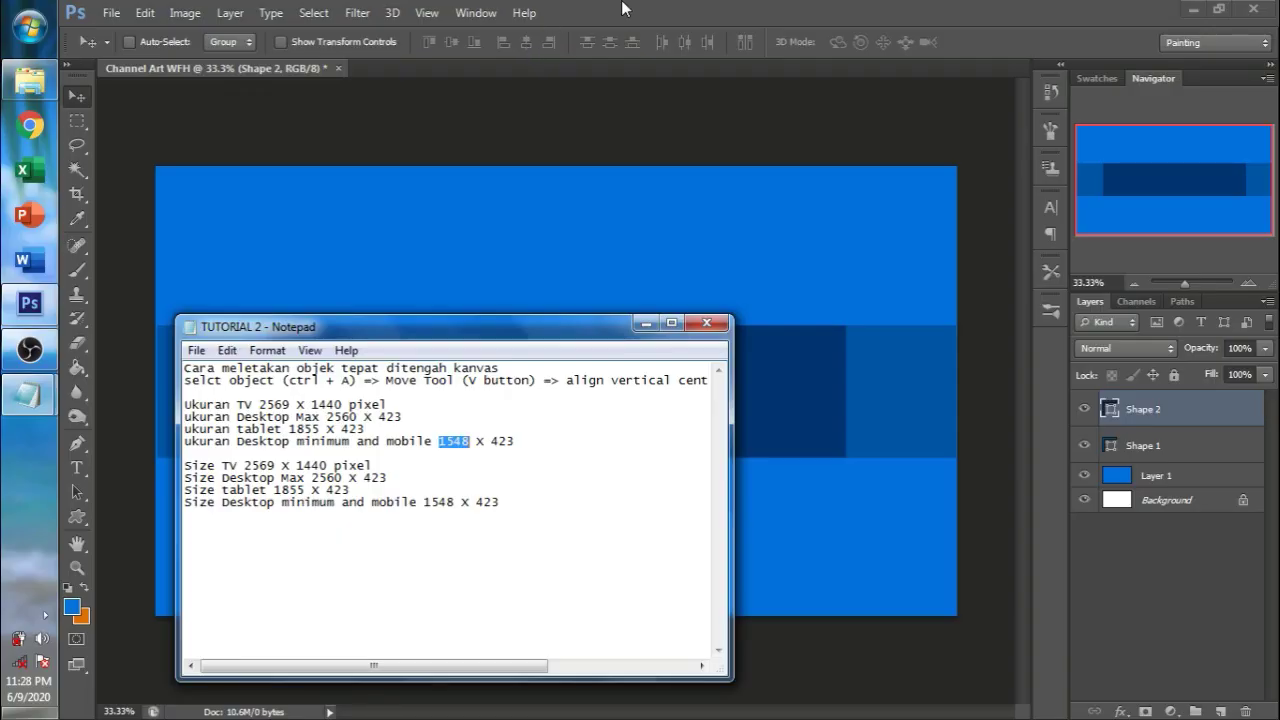
left_click(624, 6)
- Draw a small rectangle about 51 px high above the blue band and resize it to 1548 px wide and 423 px high
key("u")
left_click_drag(403, 227, 432, 243)
left_click(472, 43)
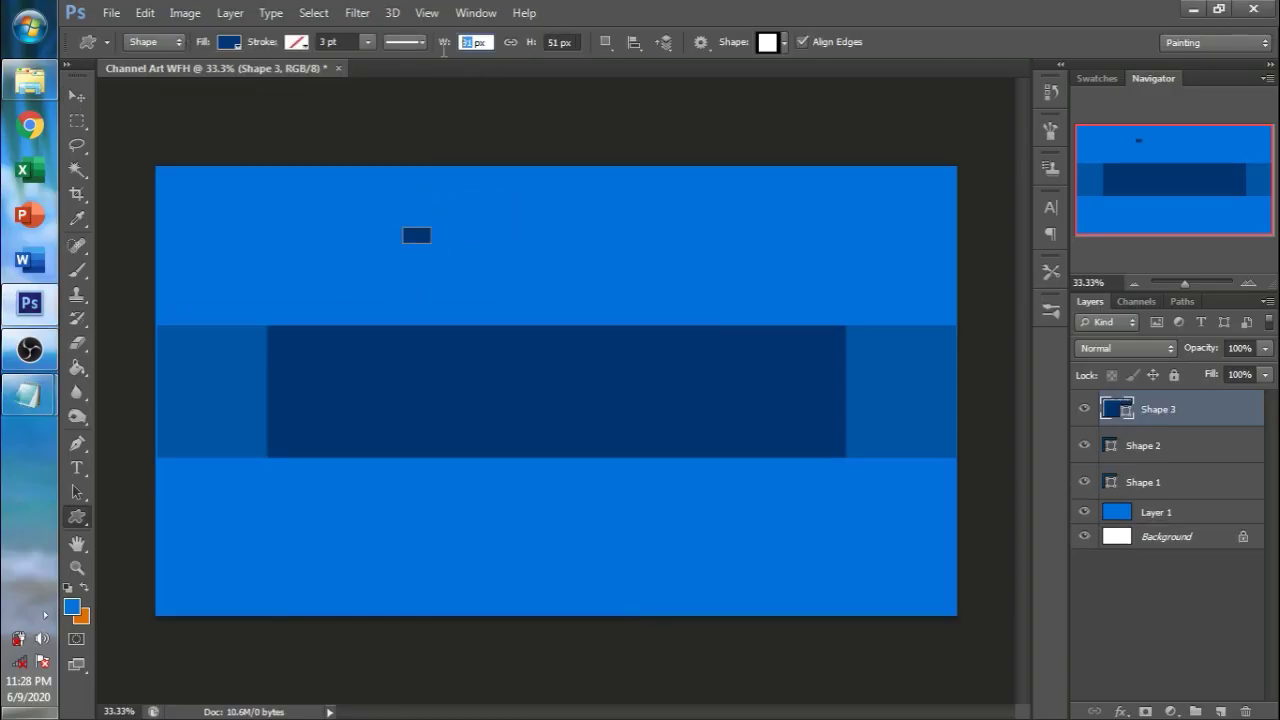
key("ctrl+v")
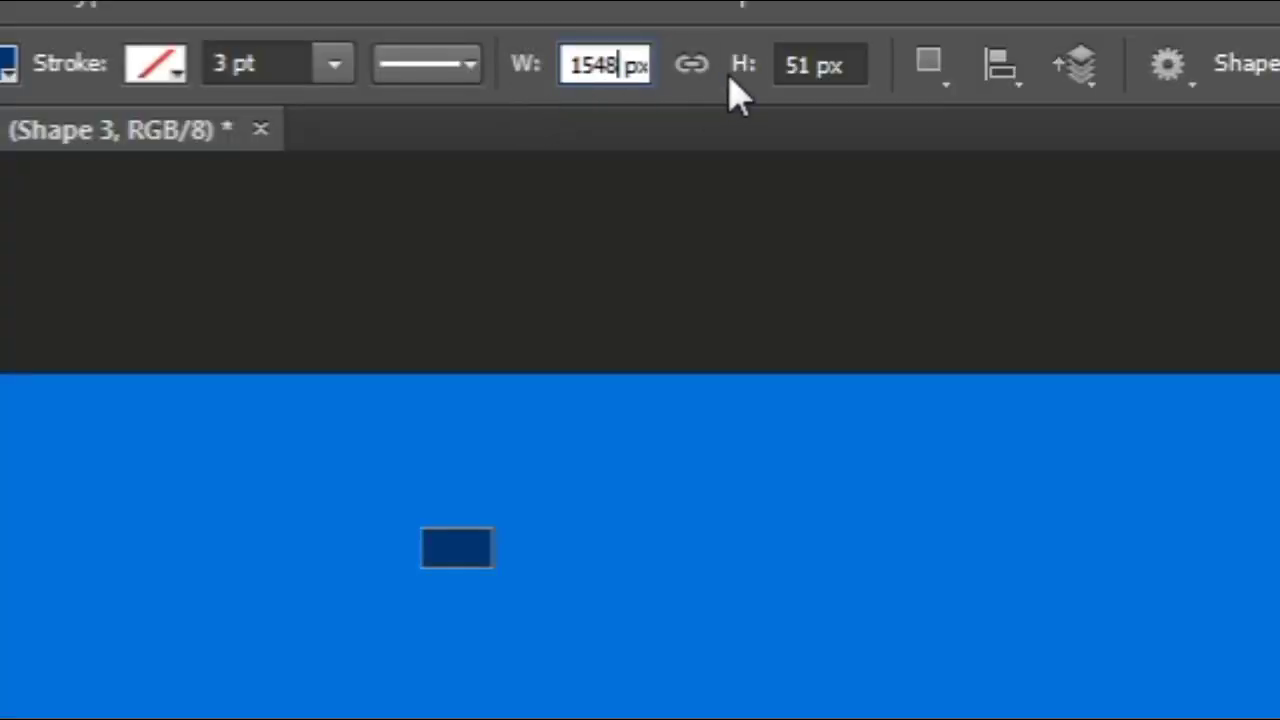
left_click(800, 66)
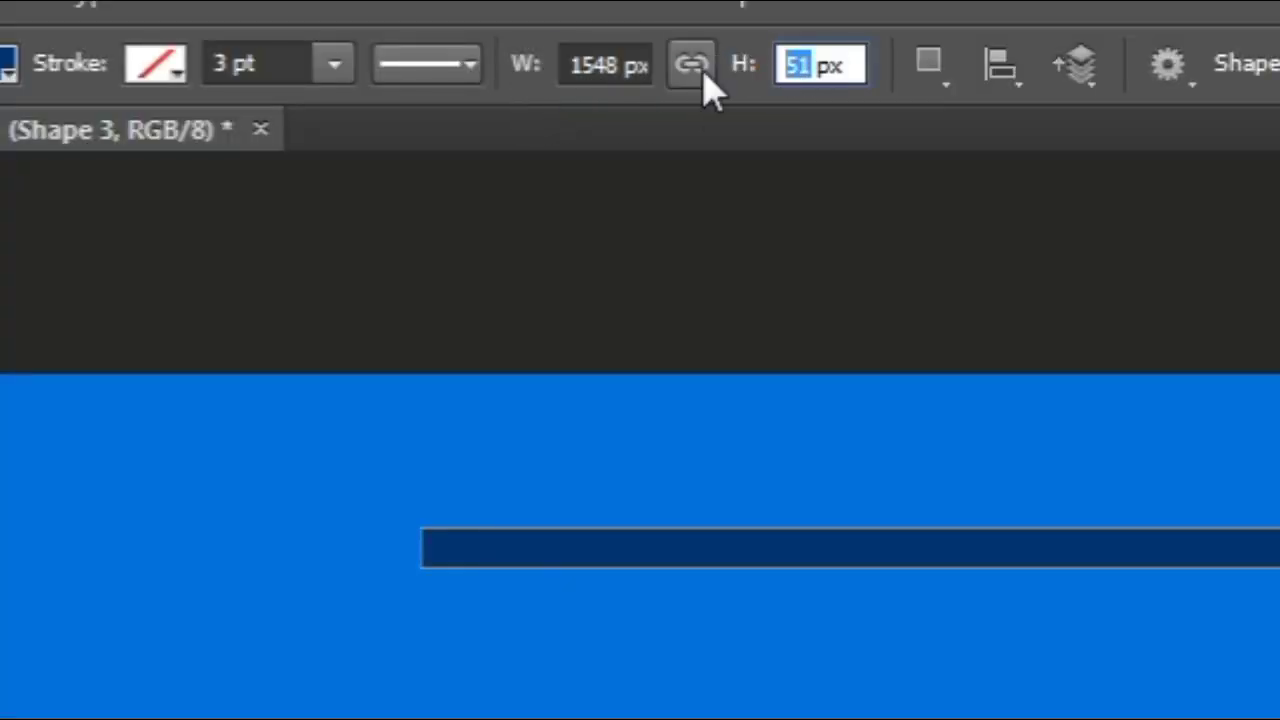
type("423")
key("Return")
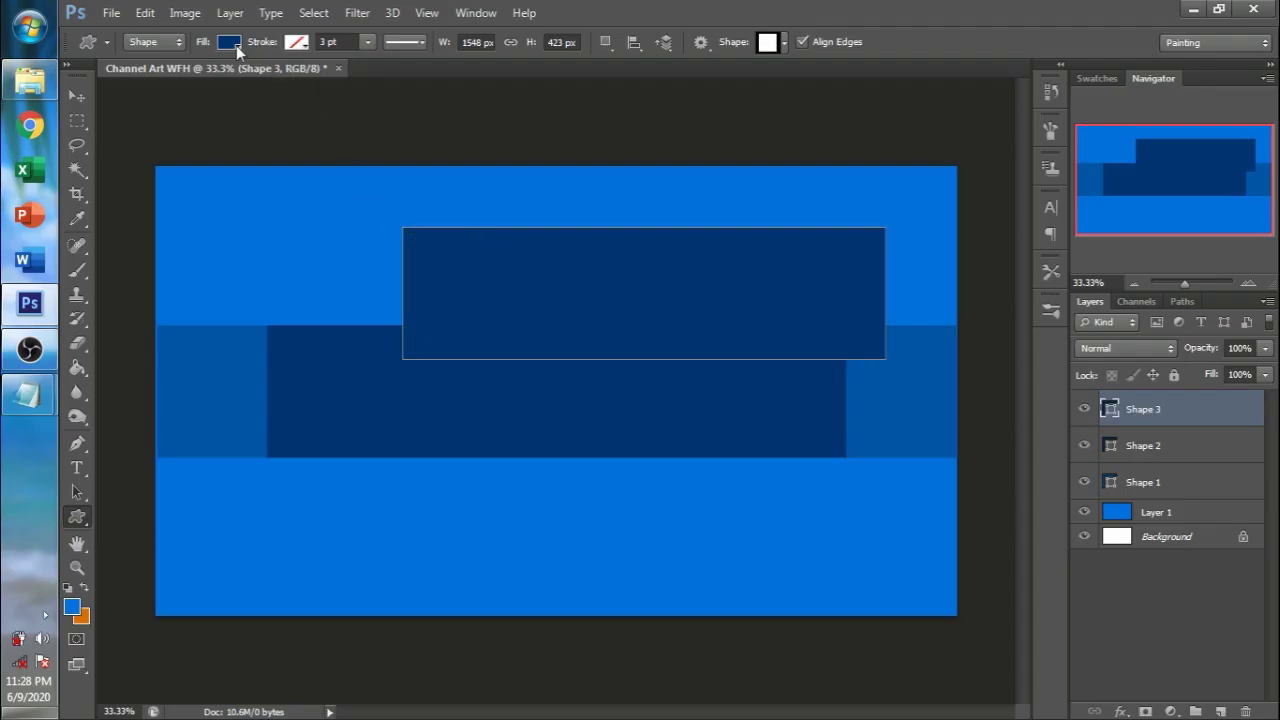
- Fill the 1548 × 423 px mobile rectangle with a darker navy swatch than the tablet rectangle
left_click(230, 43)
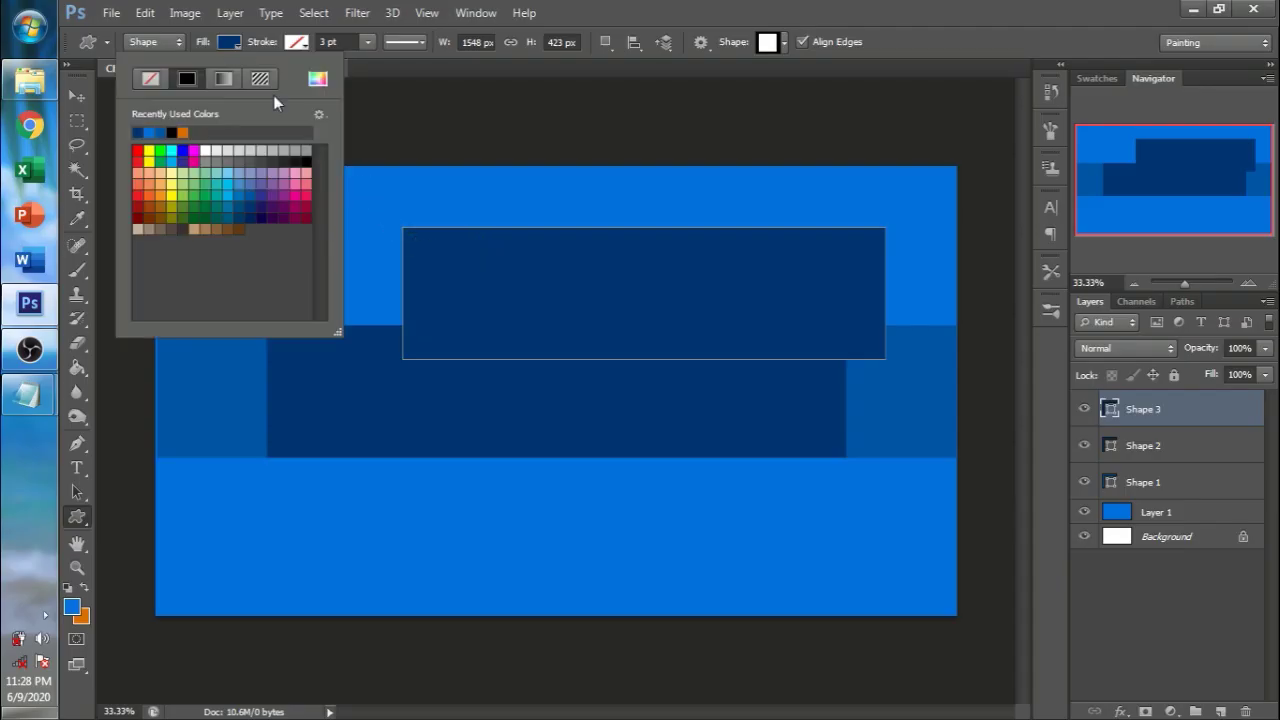
left_click(254, 220)
left_click(845, 8)
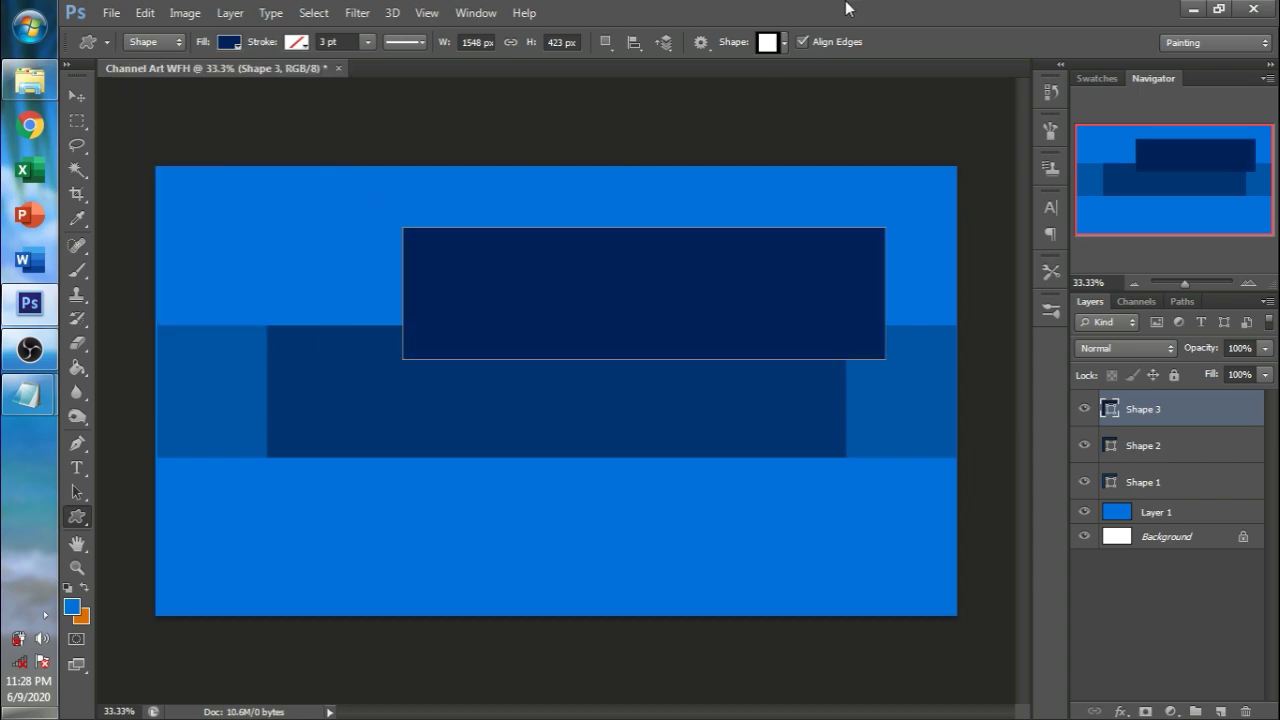
- Center the 1548 × 423 px mobile rectangle vertically and horizontally on the whole canvas and deselect
key("v")
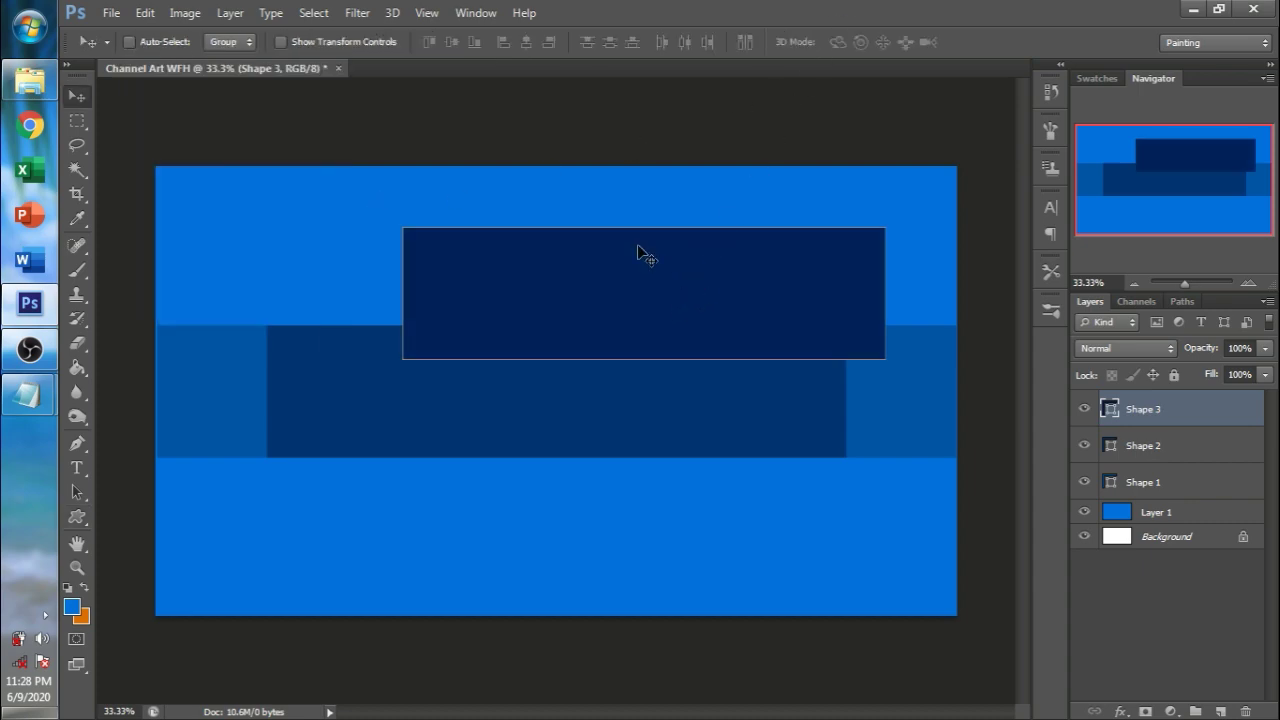
key("ctrl+a")
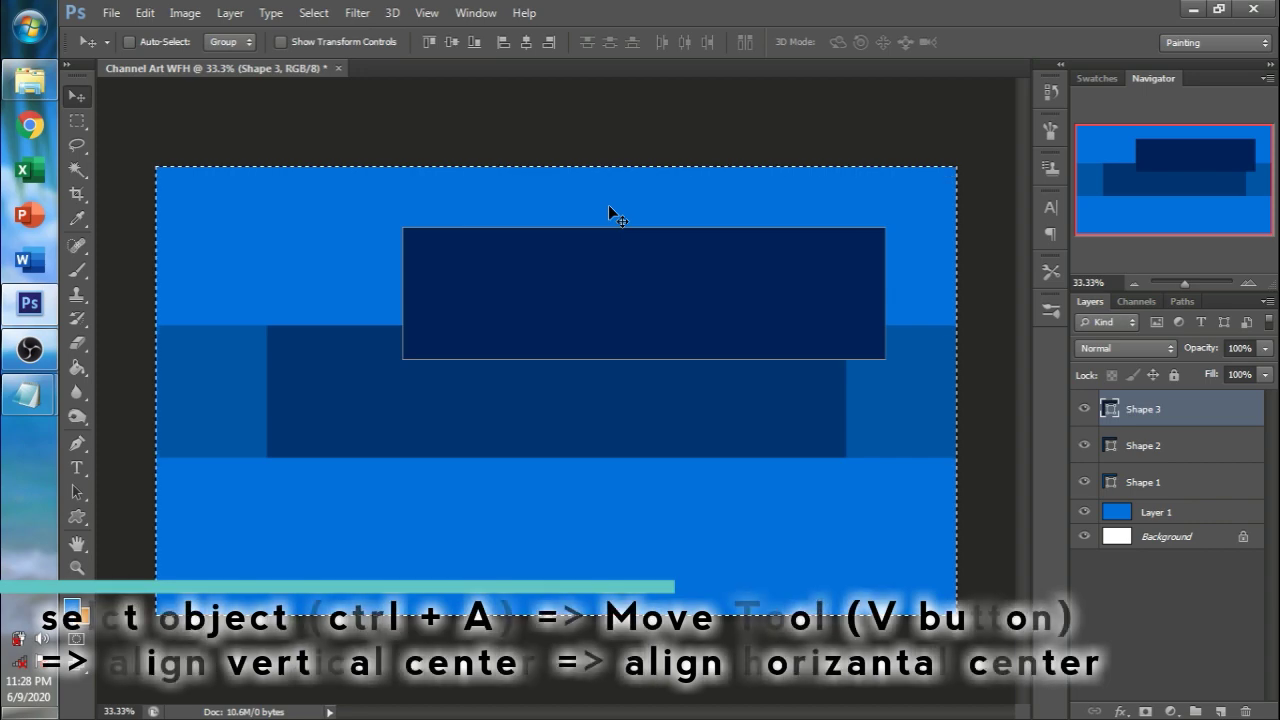
left_click(445, 48)
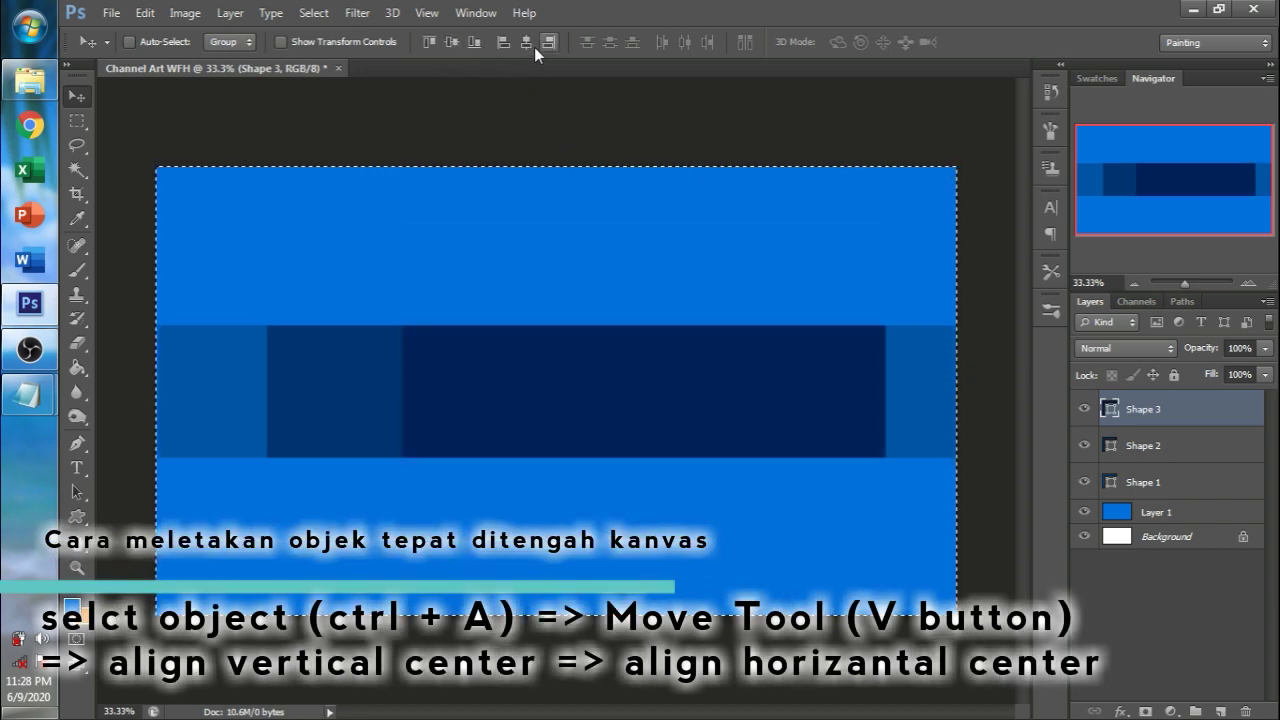
left_click(528, 41)
key("ctrl+d")
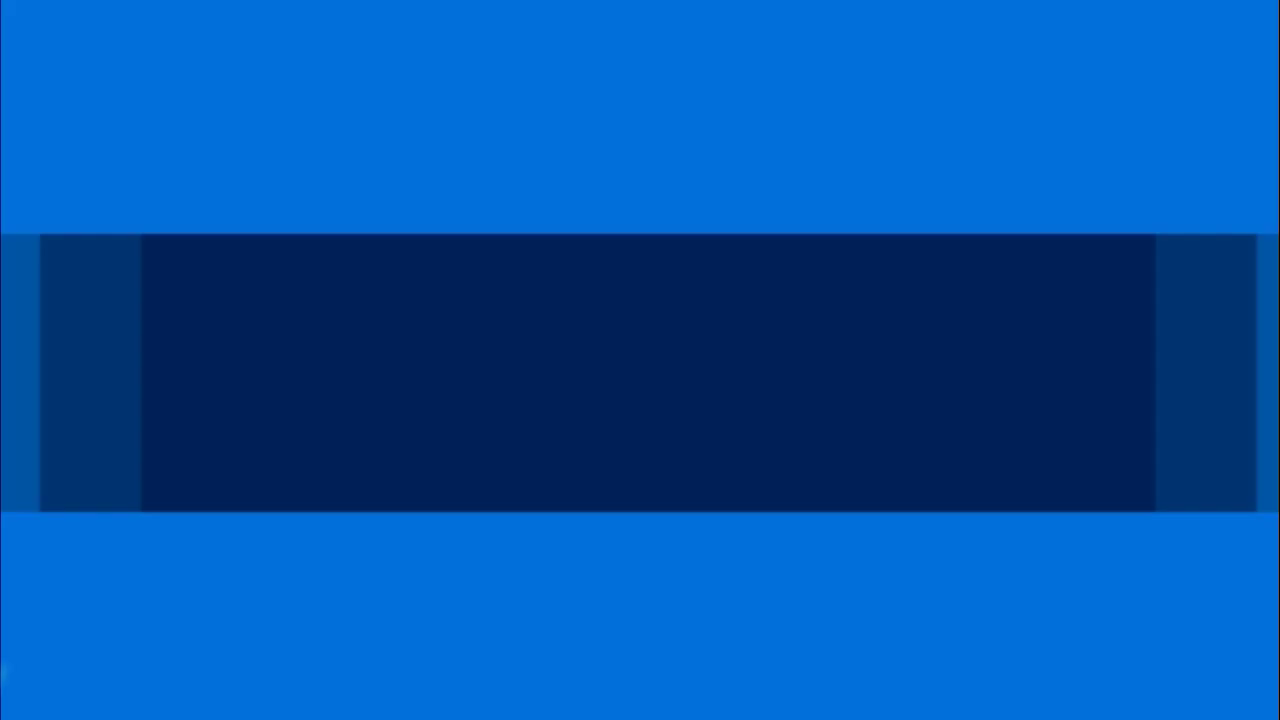
- Outline the mobile, tablet, Desktop Max and full-canvas TV areas in turn with rectangular marquees, clearing the selection in between
left_click_drag(124, 180, 1143, 600)
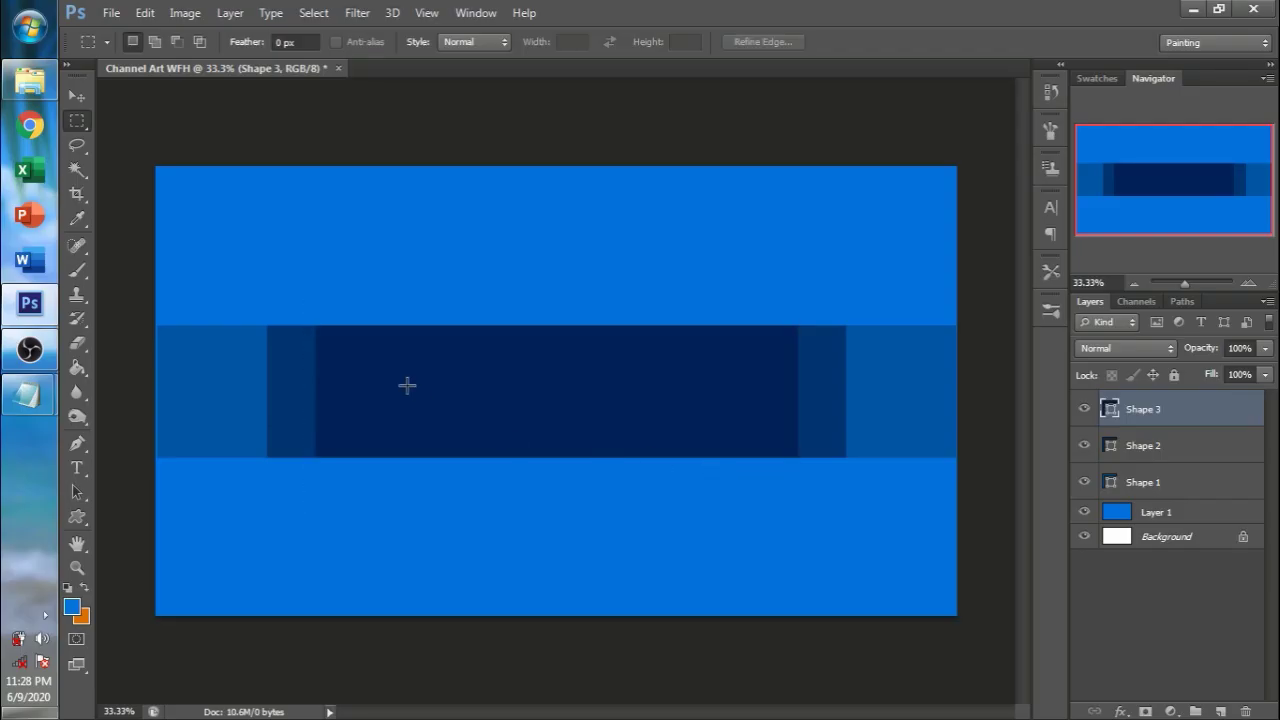
left_click_drag(260, 320, 852, 500)
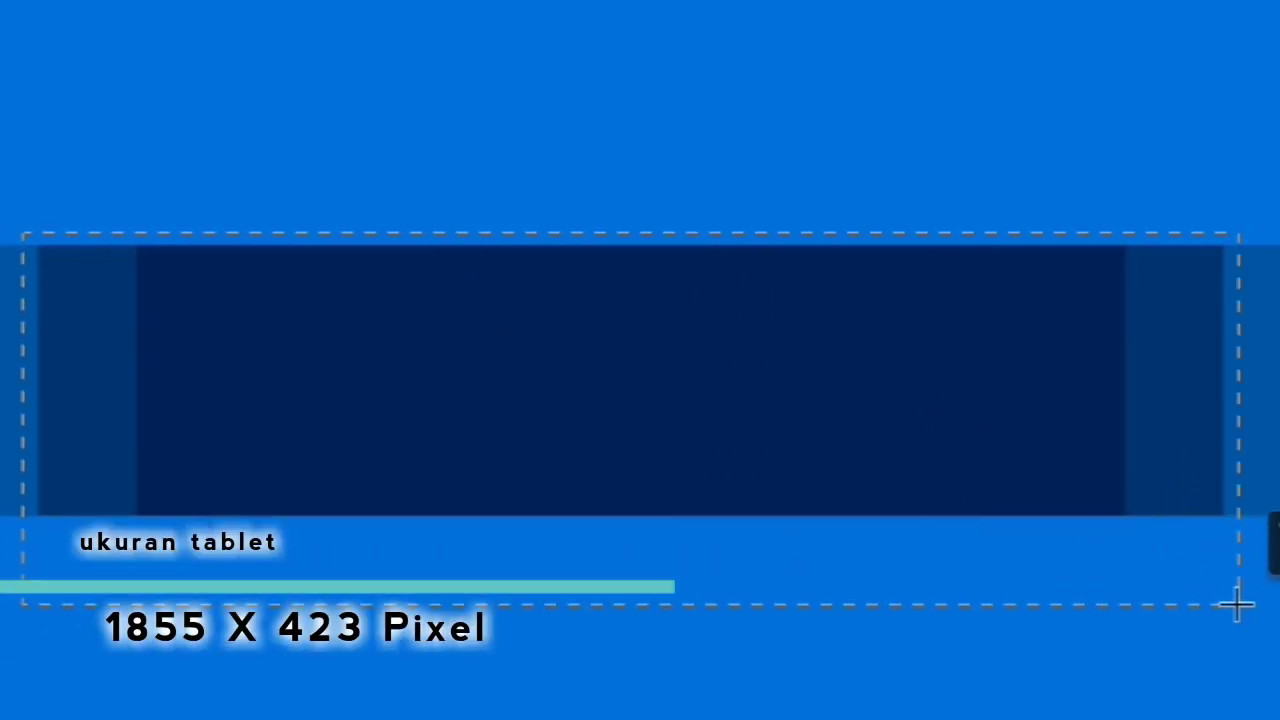
left_click_drag(1237, 604, 1238, 604)
key("ctrl+d")
left_click_drag(155, 318, 663, 445)
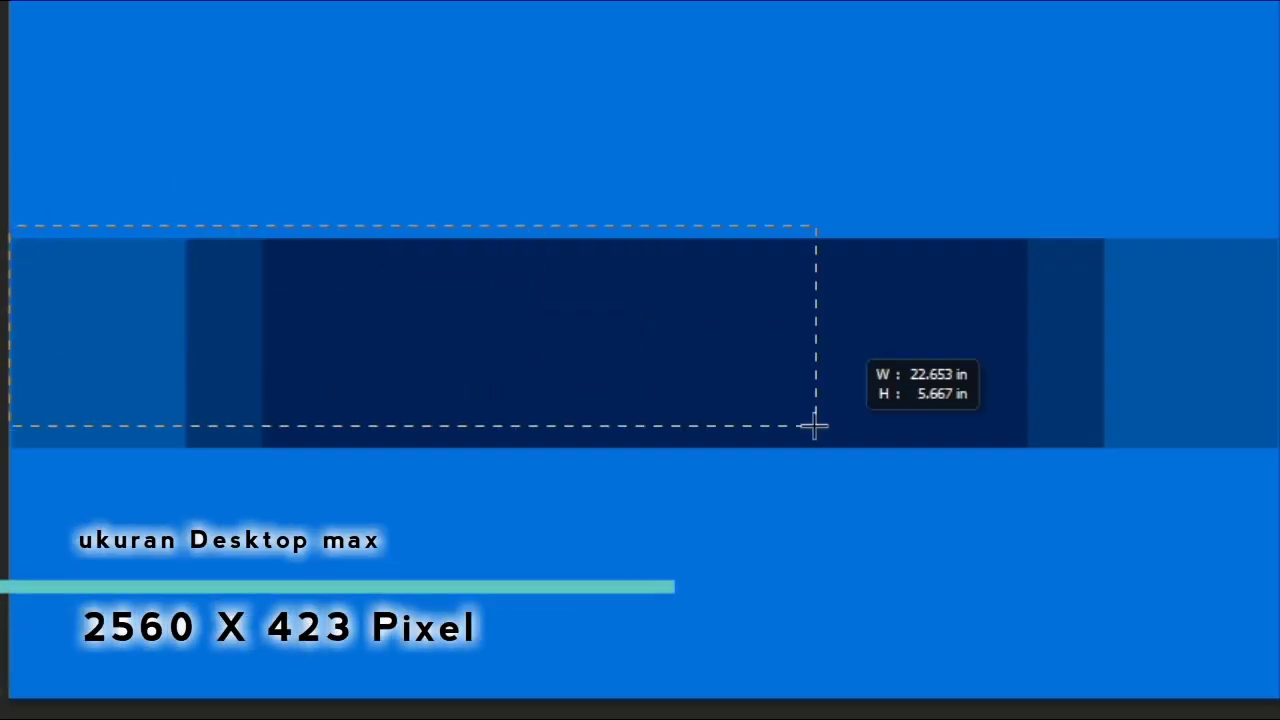
left_click_drag(813, 426, 813, 426)
key("ctrl+d")
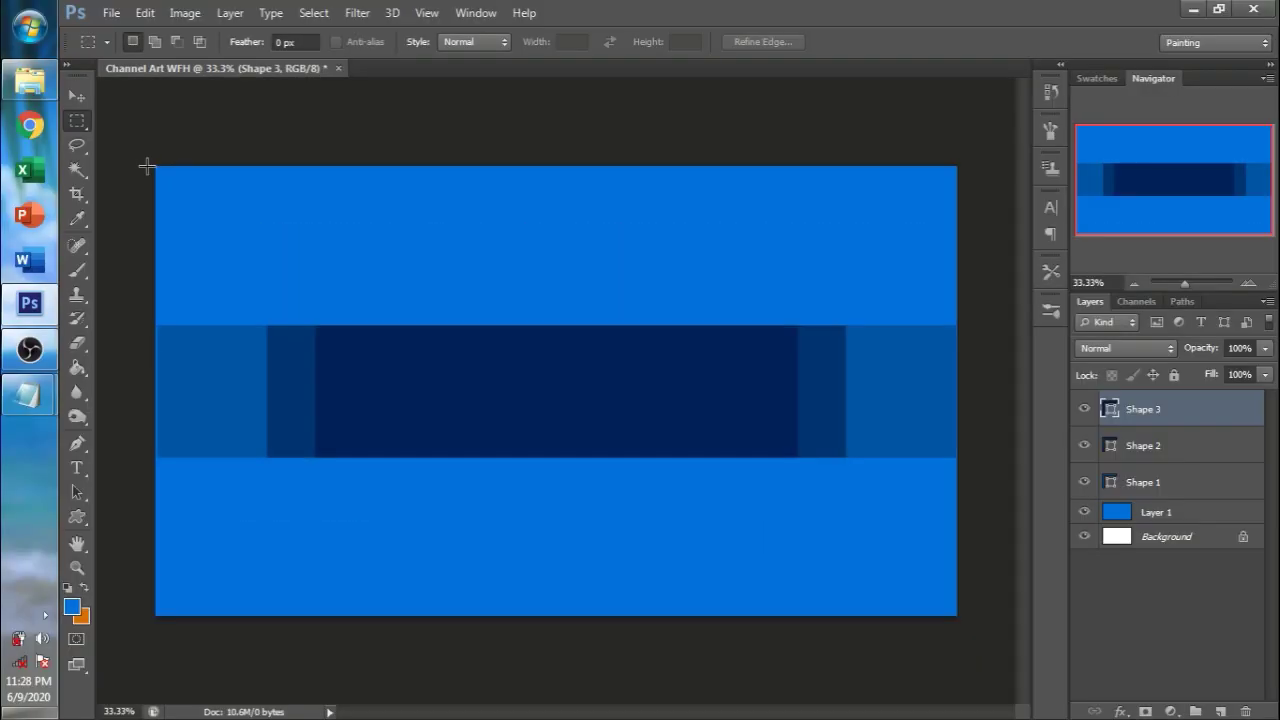
left_click_drag(155, 166, 963, 624)
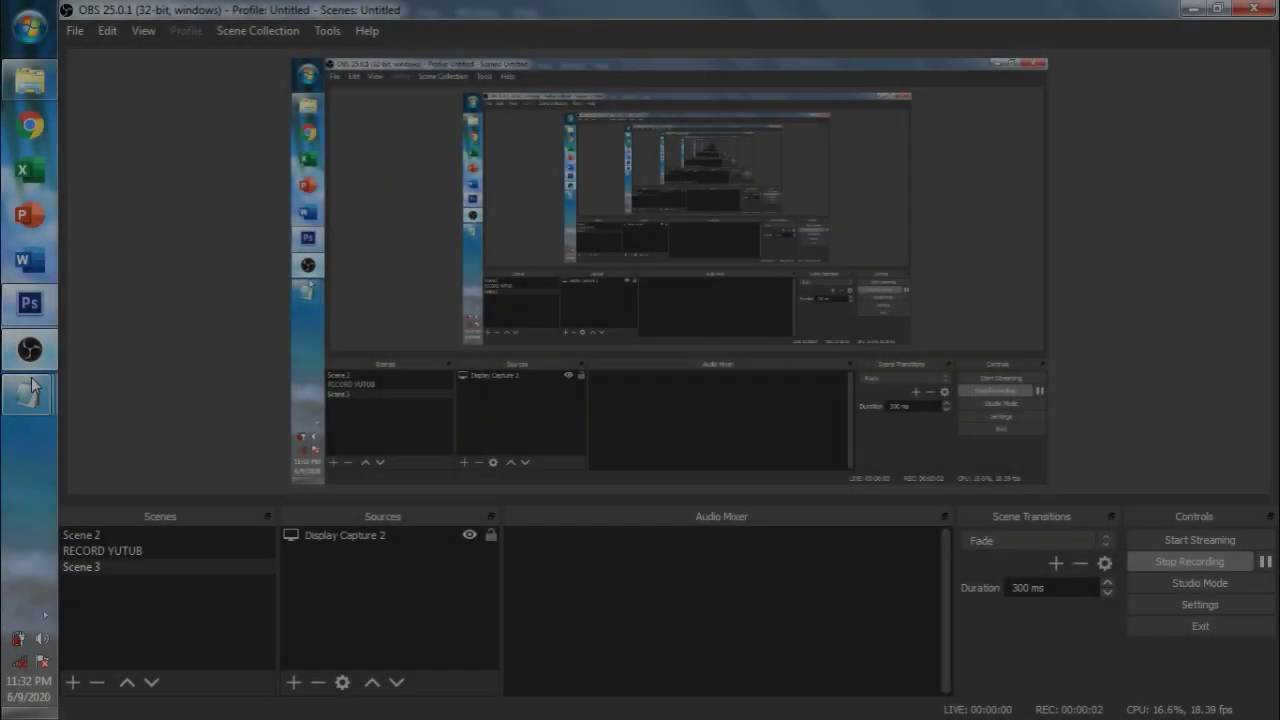
- Switch to the untitled Notepad note and write "Nah, jika kalian sudah paham" as its first line
mouse_move(30, 390)
left_click(150, 540)
type("Nah")
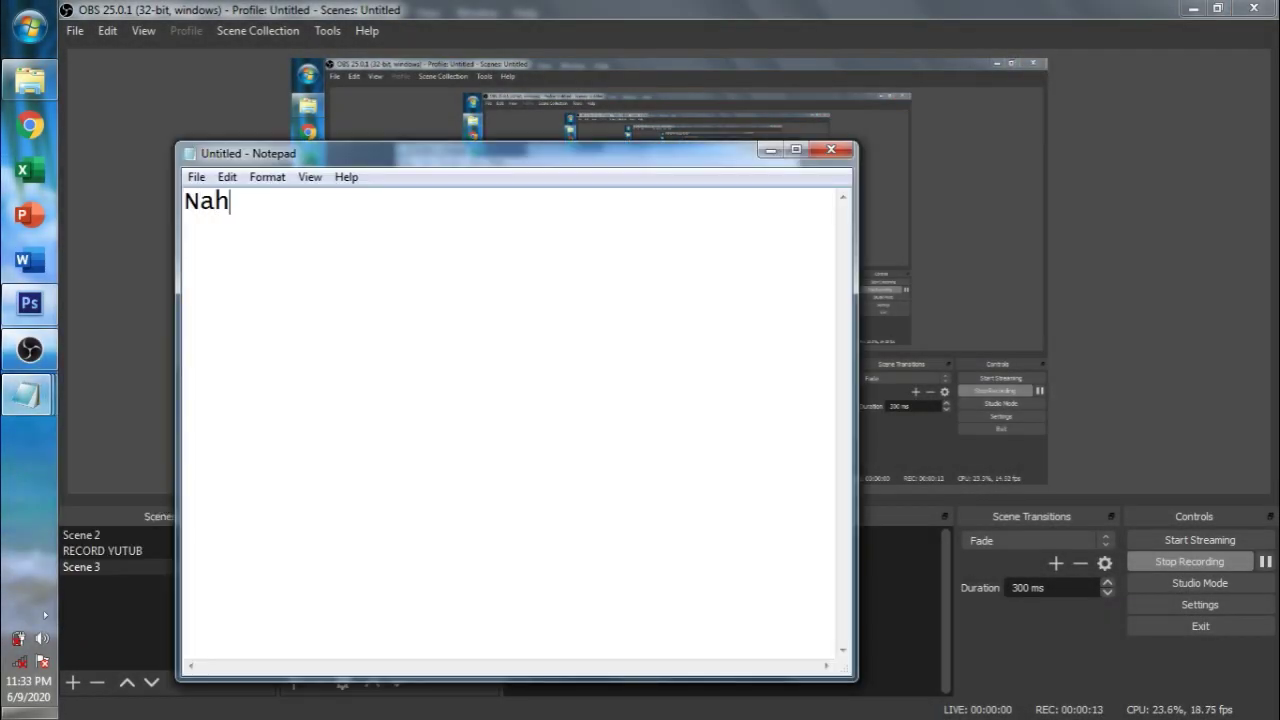
type(", jika kalian sudah paham")
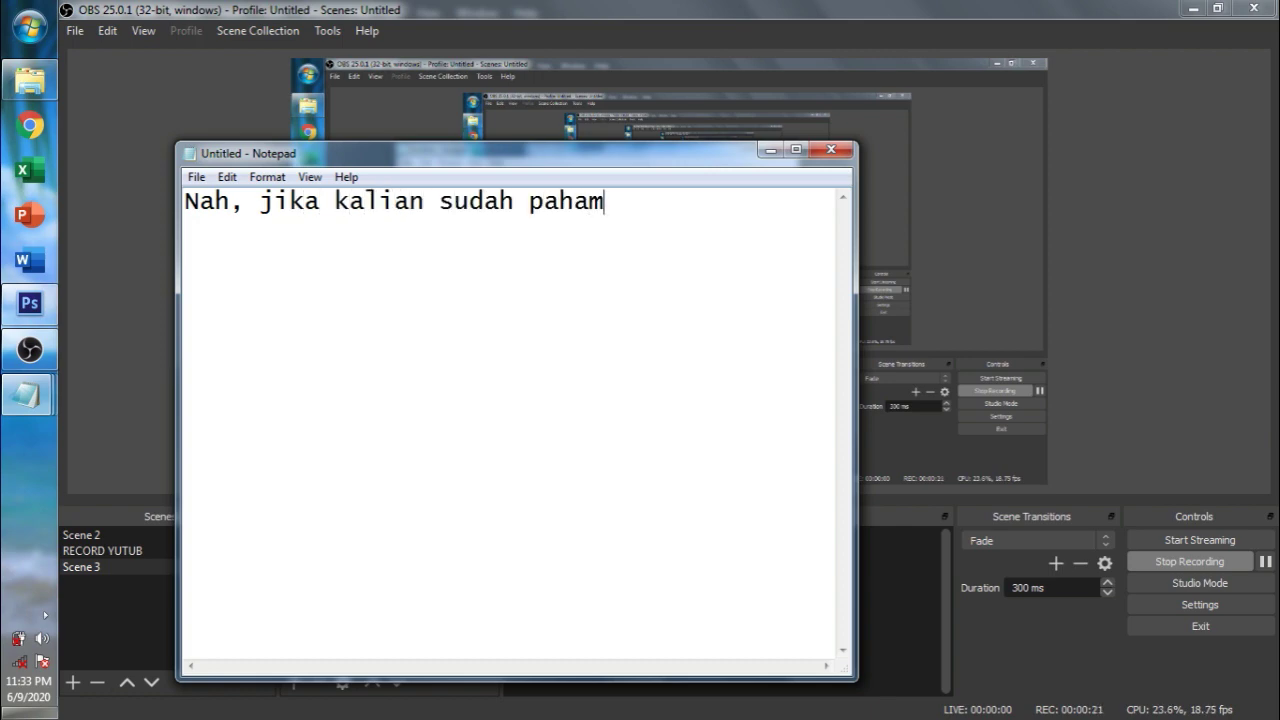
- After a blank line, add "Mari kita coba mengedit channel art sesuai" and "kratifitas masing-masing" on two lines of the note
key("Return")
key("Return")
type("Mari kita")
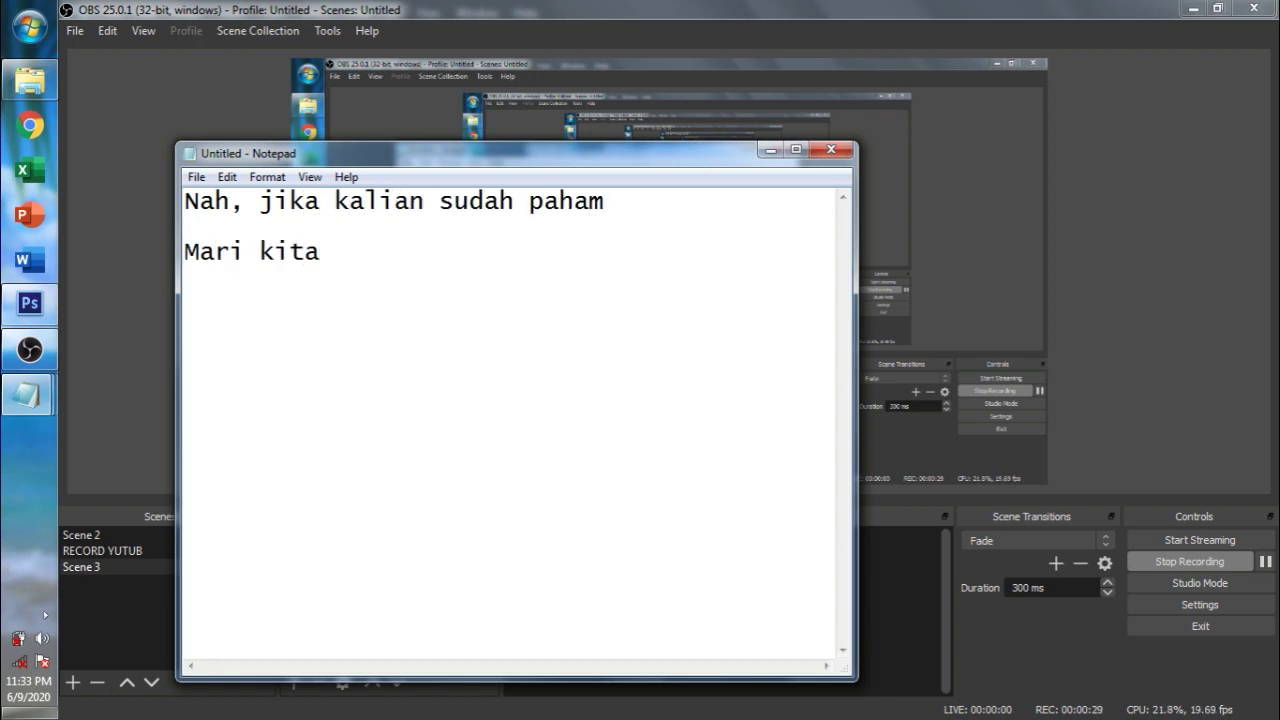
type(" coba menge")
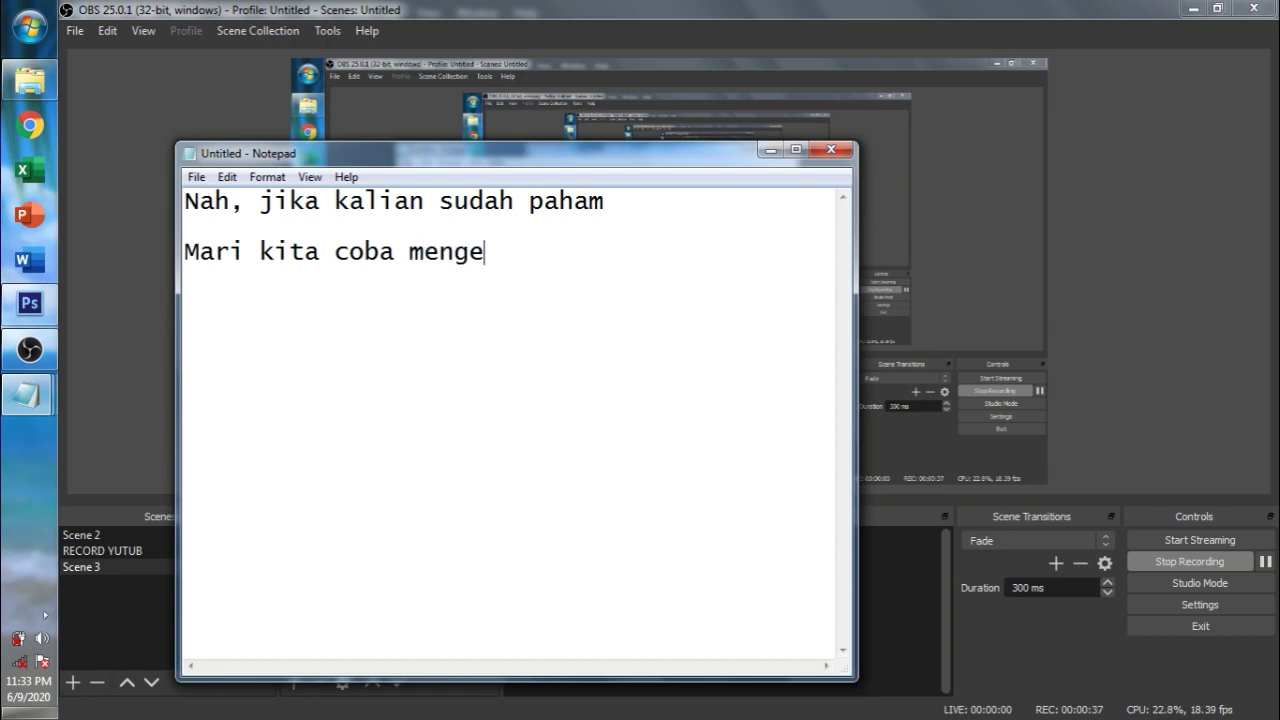
type("dit channel art sesuai")
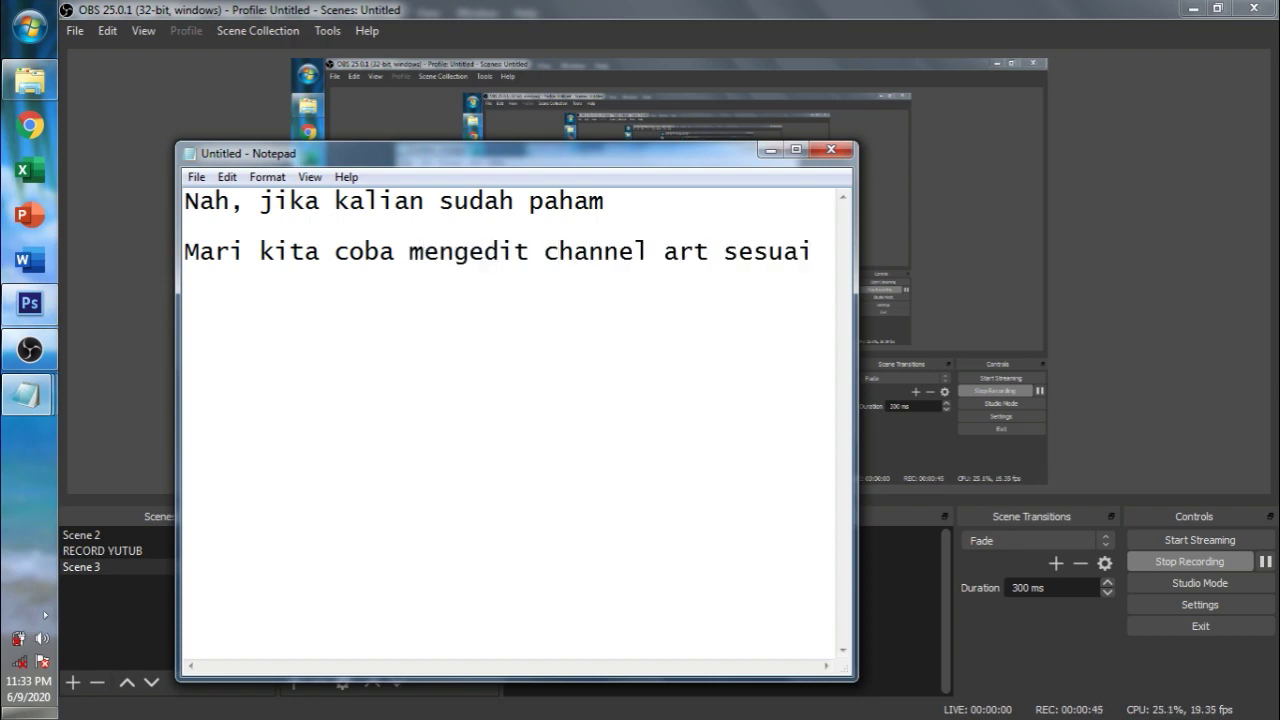
key("Return")
type("kratifitas masing-masing")
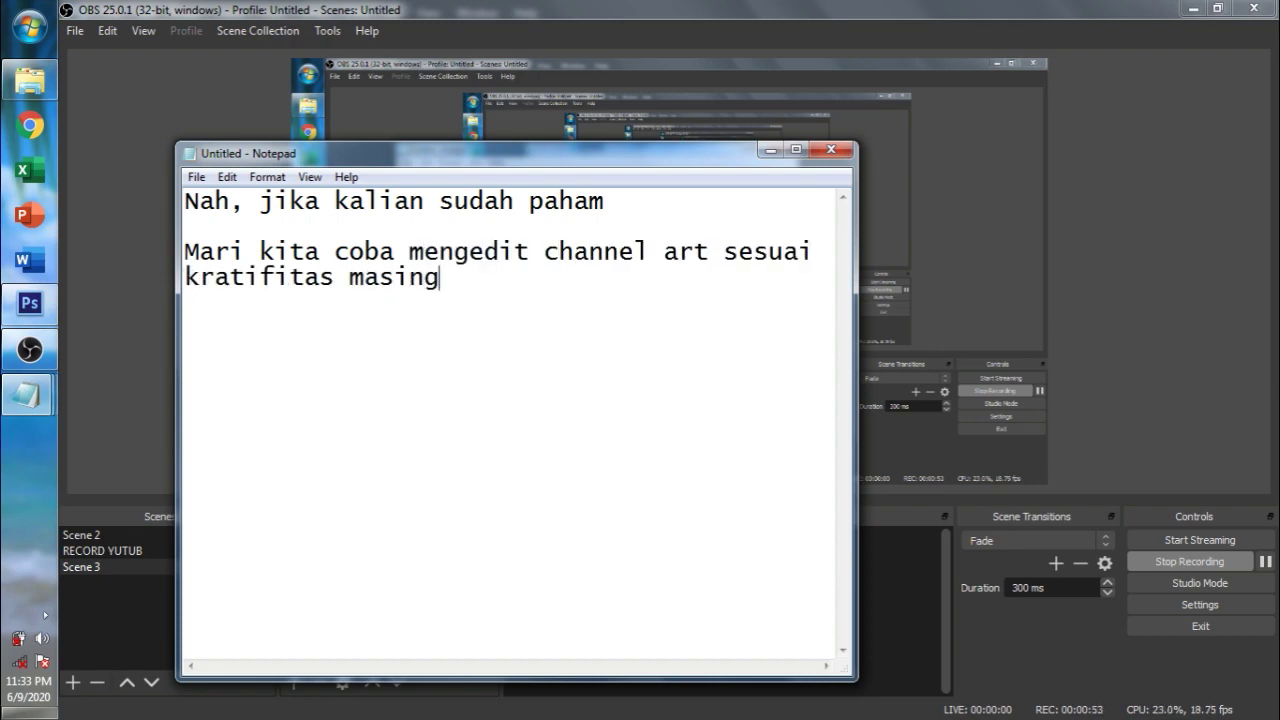
- After a blank line, add "Disini saya sudah download wallpaper joystik" and, on a new line, "karena channel WFH ini merupakan channel gaming dan tutorial"
key("Return")
key("Return")
type("Disini sa")
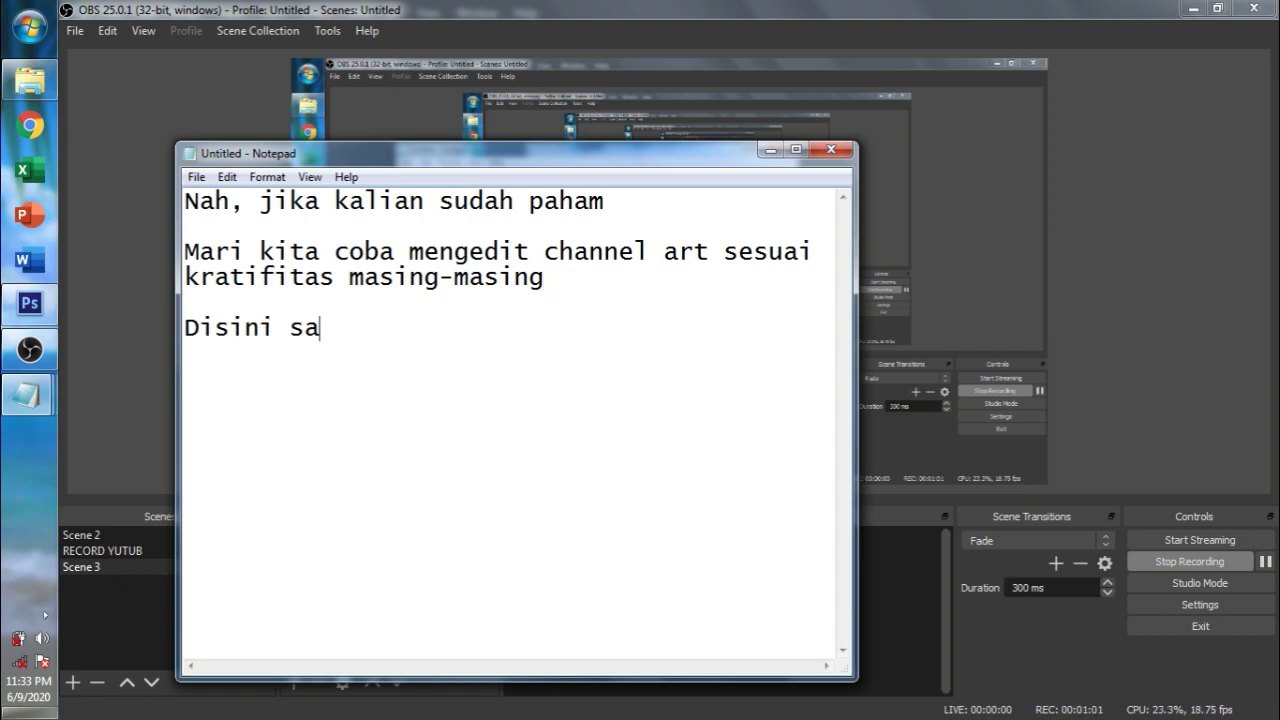
type("ya sudah download wallpaper joystik")
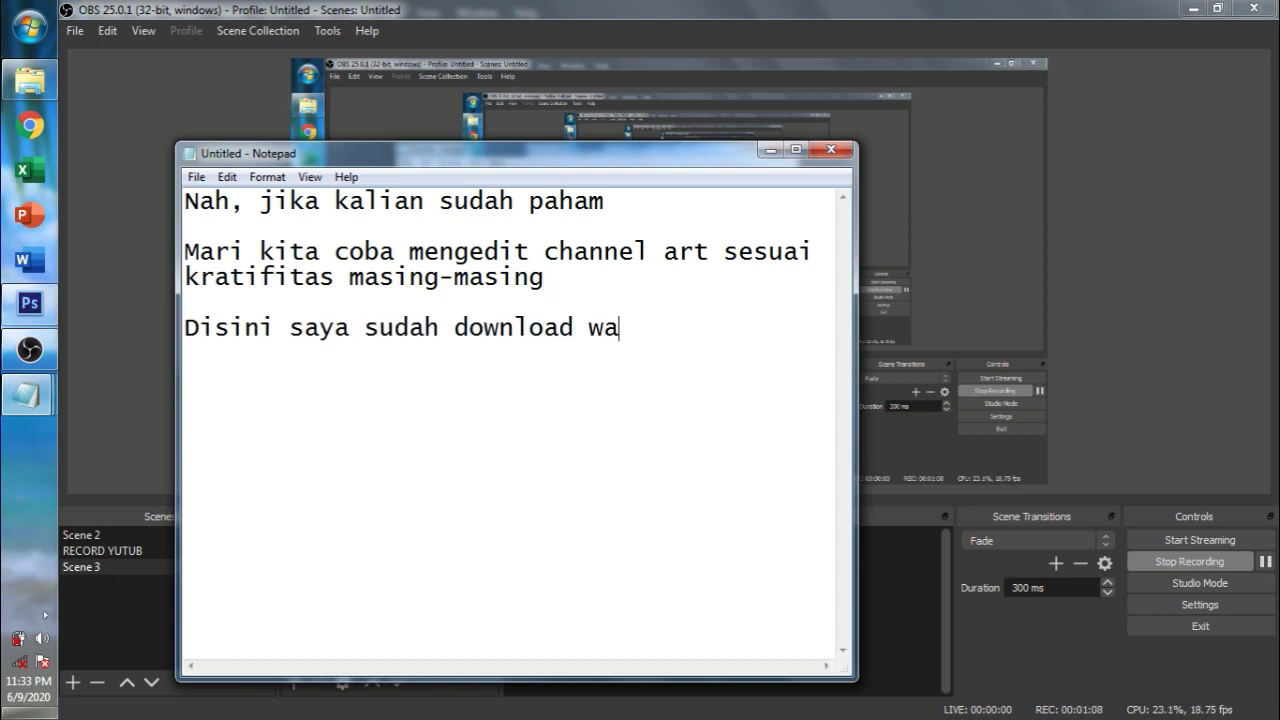
key("Return")
type("karena ")
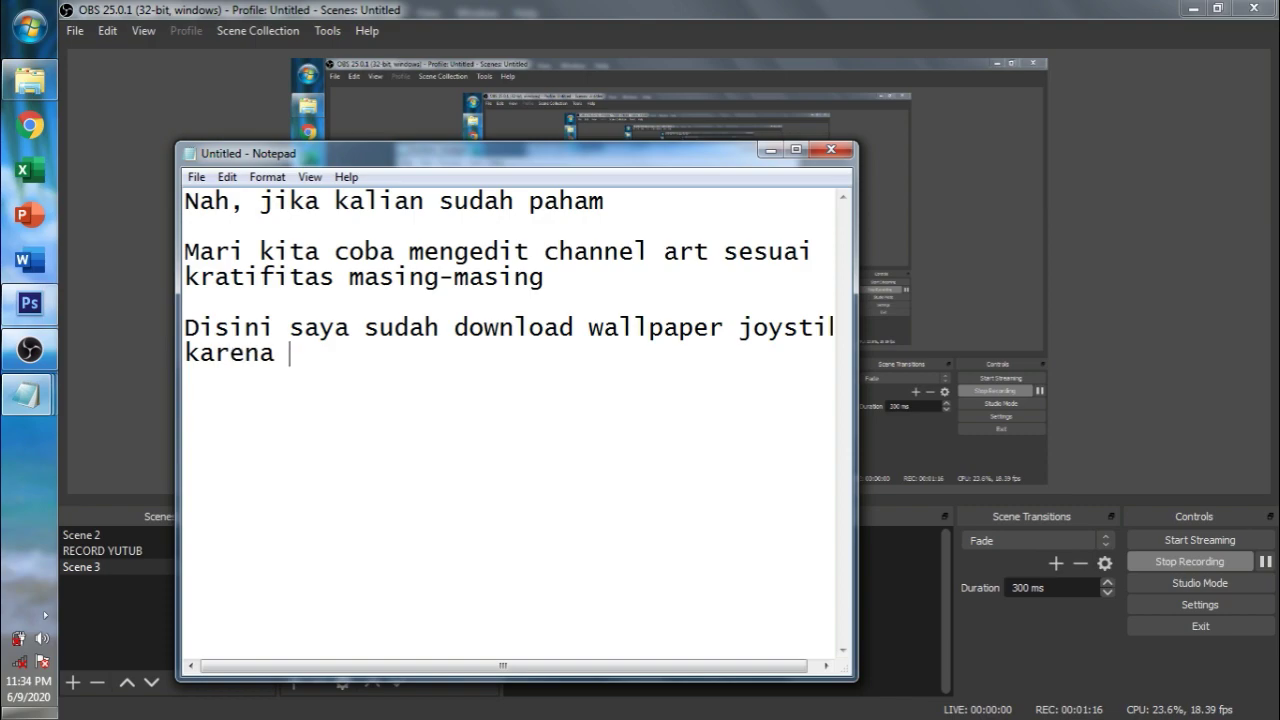
type("channel WFH ini merupakan channel gami")
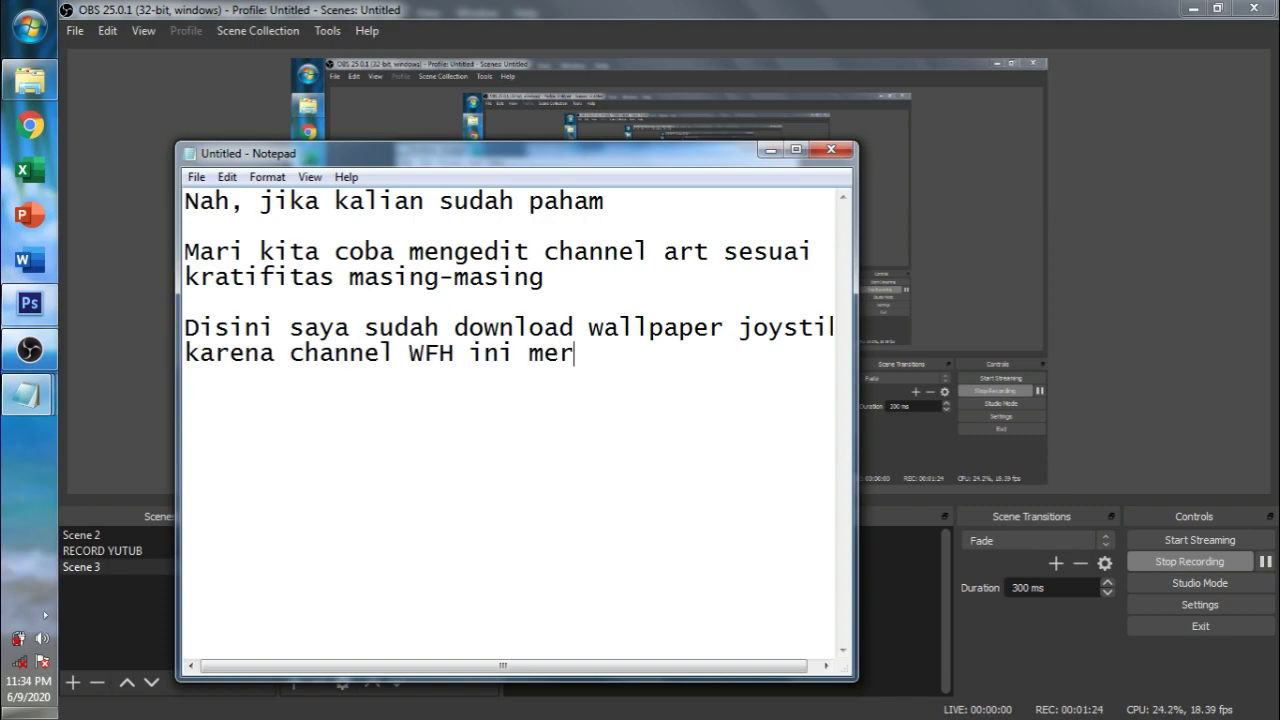
type("ng dan tutoria")
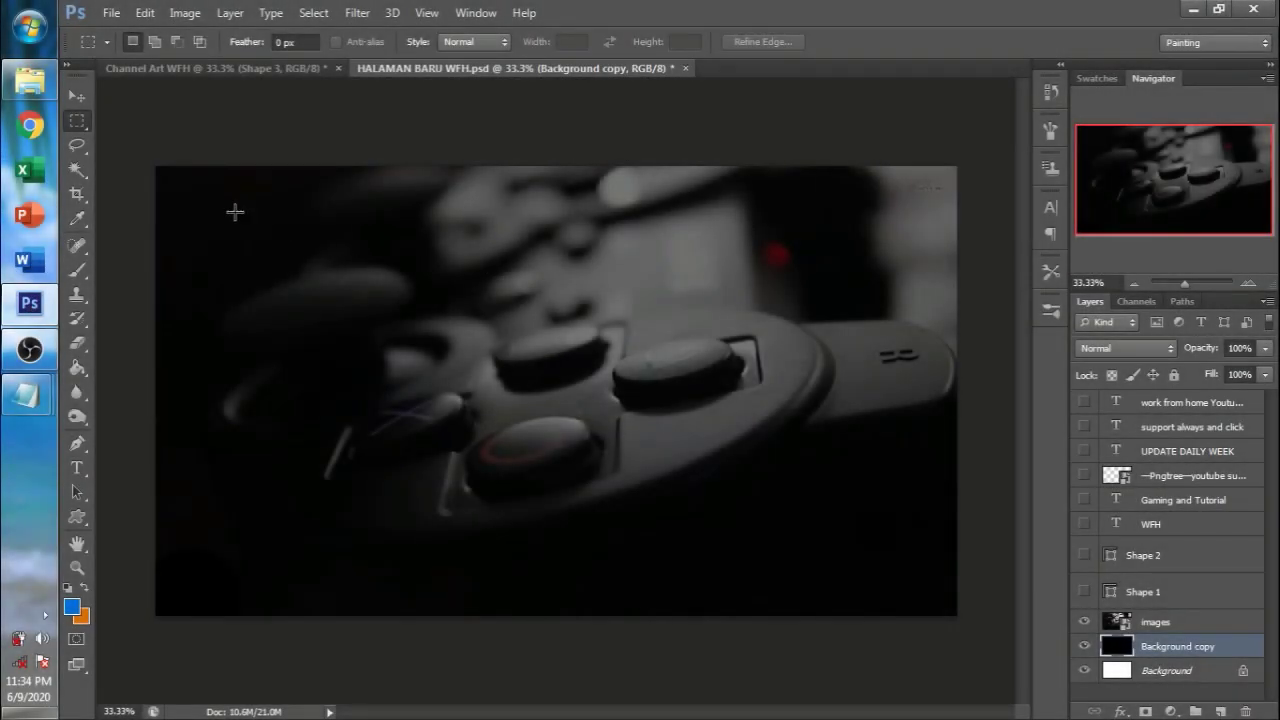
- Outline the joystick wallpaper in the HALAMAN BARU WFH.psd document with a rectangular marquee and clear the selection
left_click_drag(202, 167, 927, 553)
left_click(920, 548)
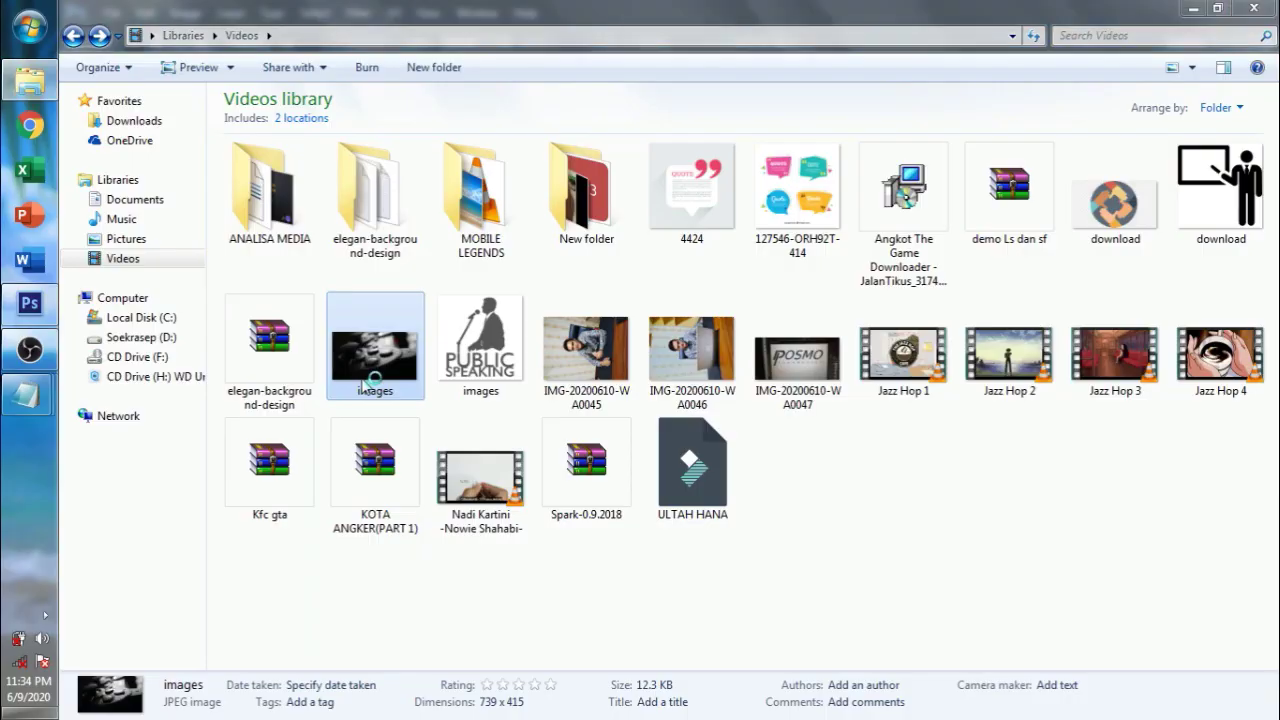
- Preview the joystick wallpaper from the Videos library and try placing it in the HALAMAN BARU WFH.psd document in Photoshop
double_click(373, 358)
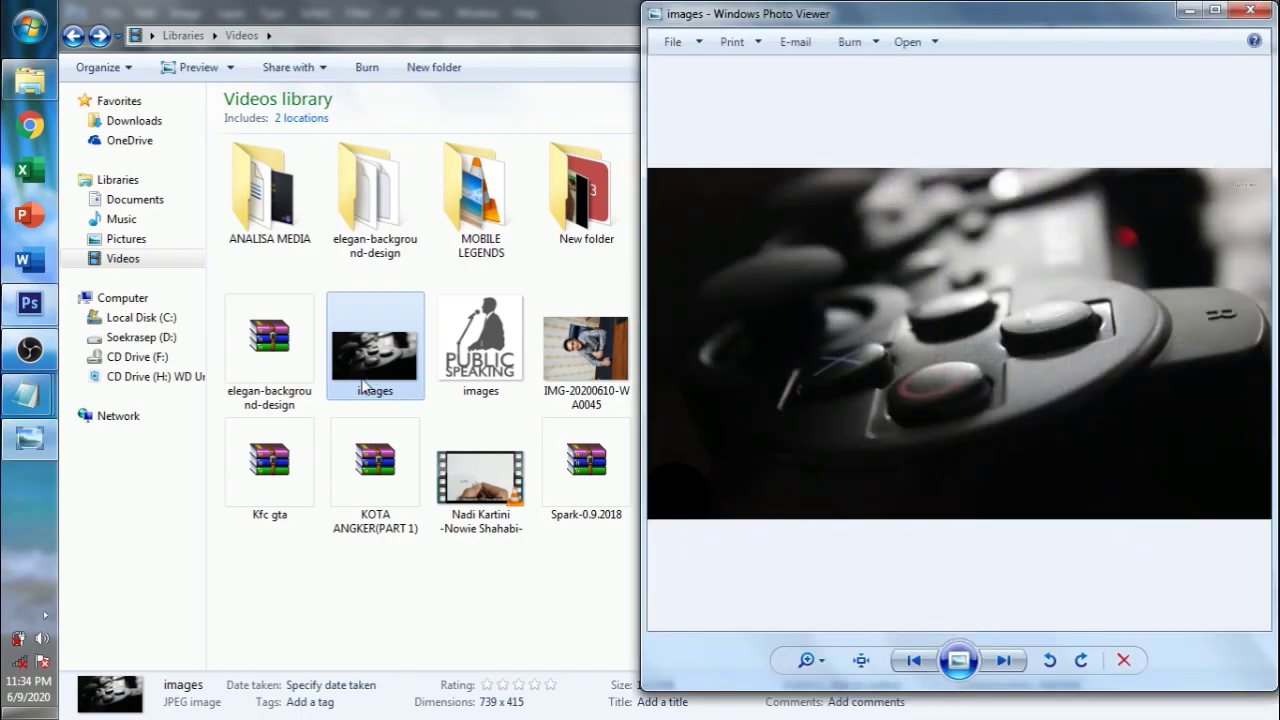
left_click(1249, 11)
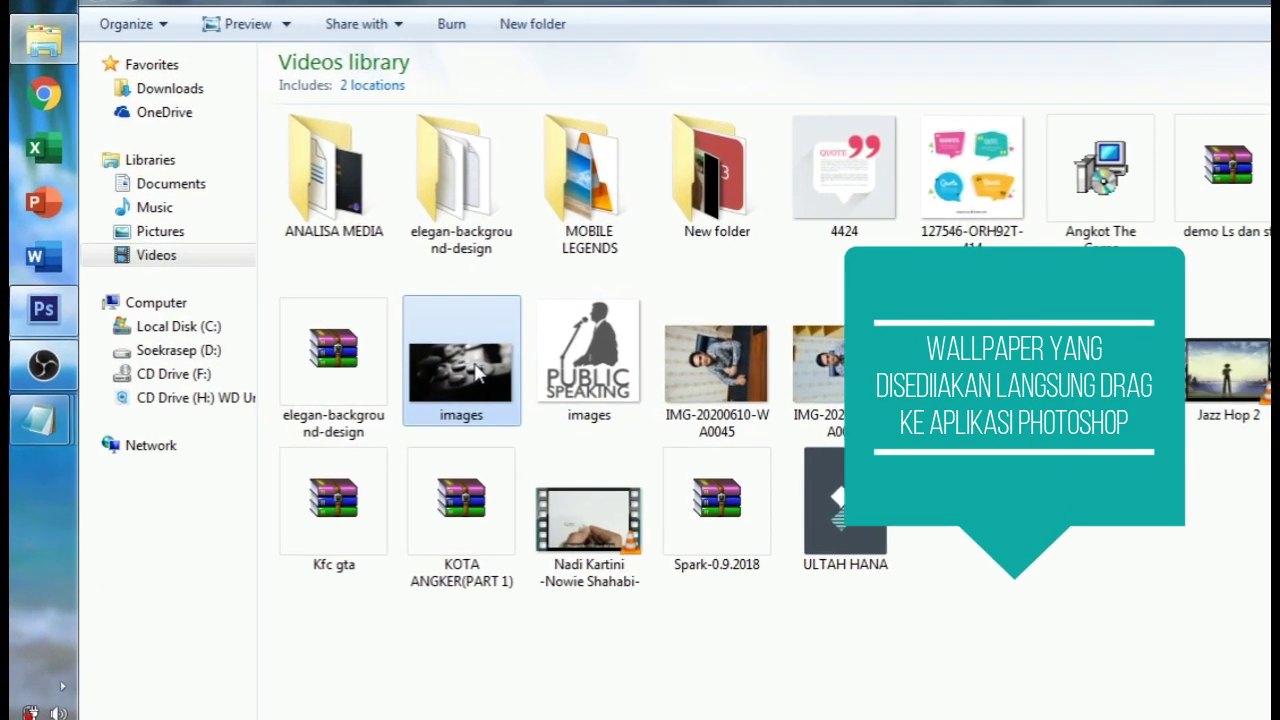
left_click_drag(478, 372, 146, 376)
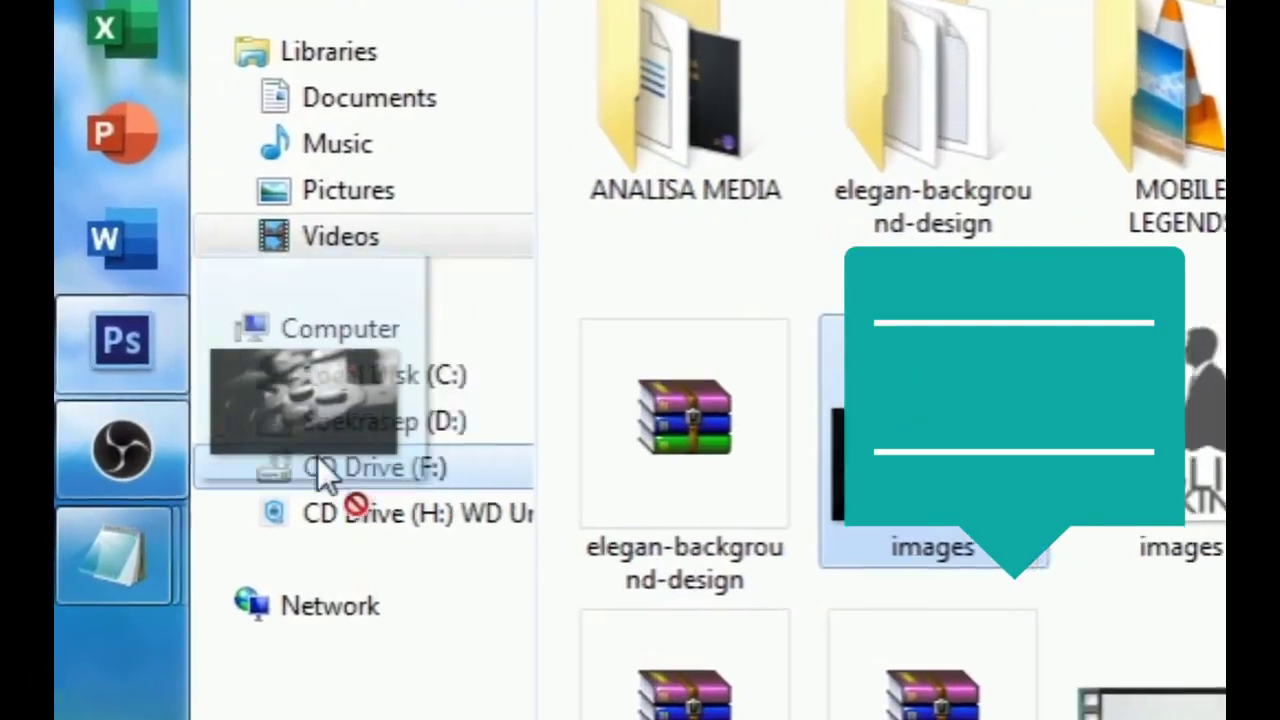
left_click_drag(320, 478, 934, 446)
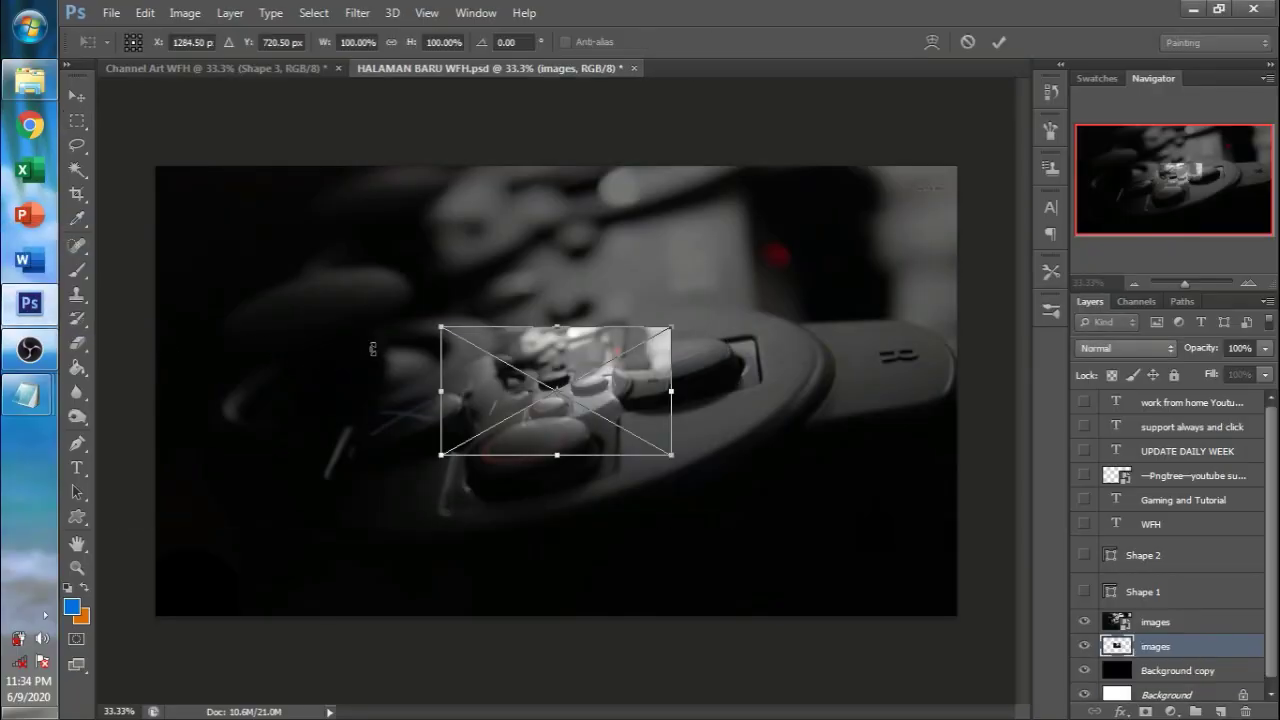
left_click(965, 45)
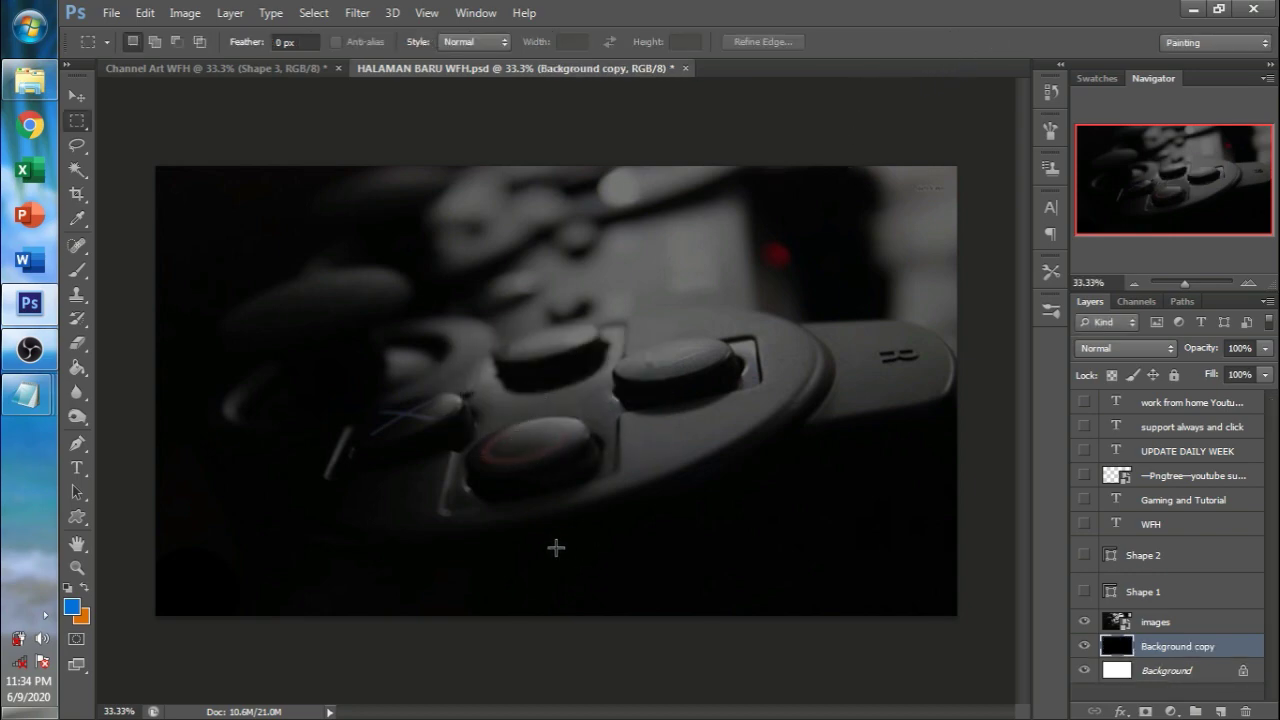
- Select the joystick images layer, make the Shape 1 layer visible and switch to the shape tool
left_click(1142, 624)
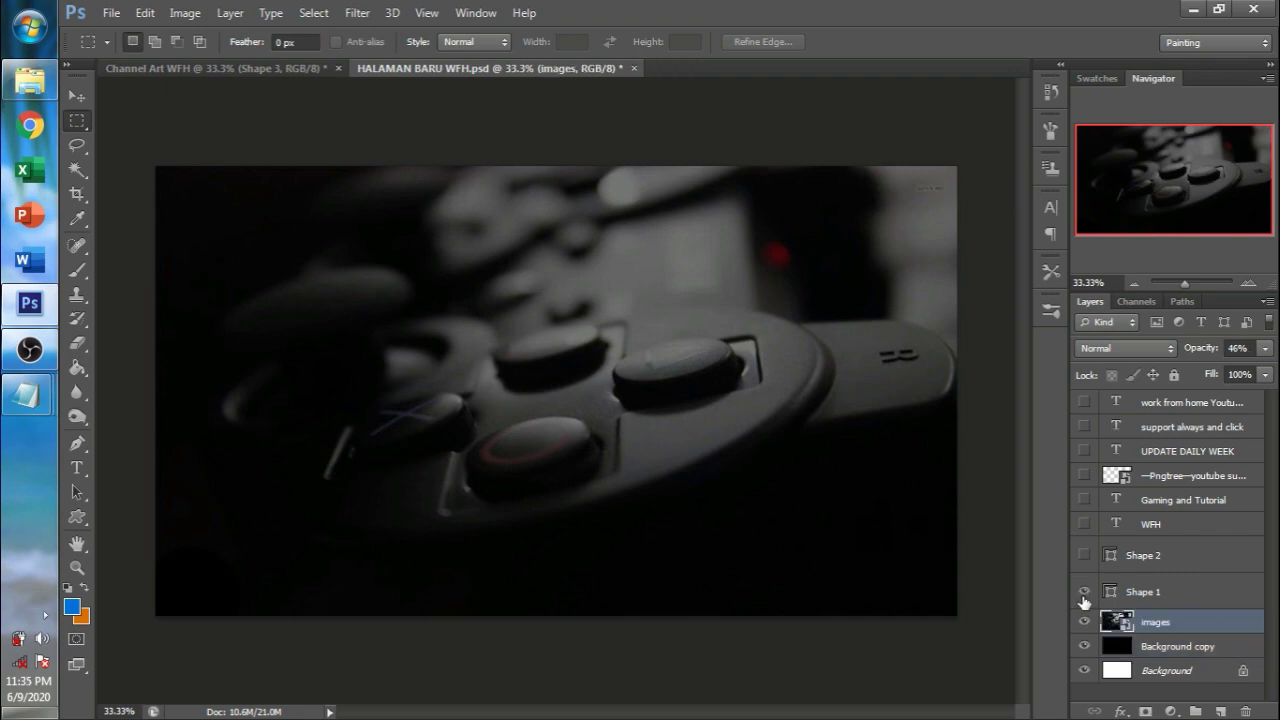
left_click(1084, 594)
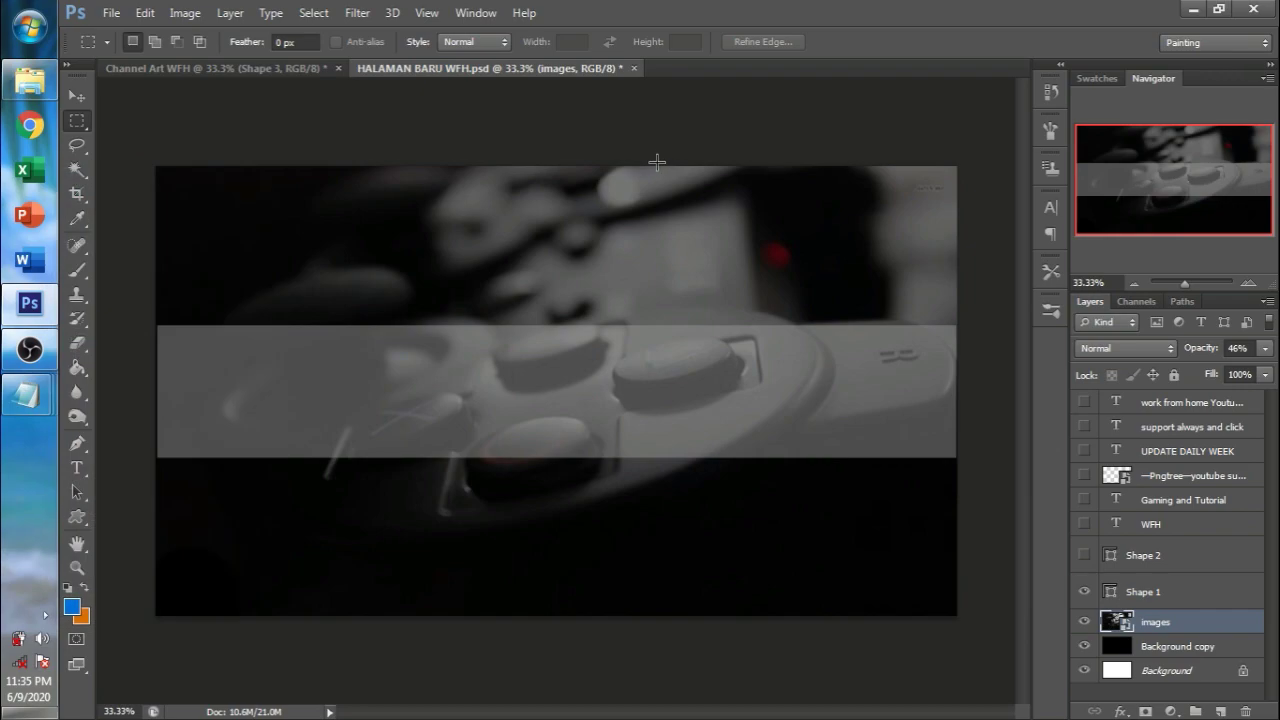
key("u")
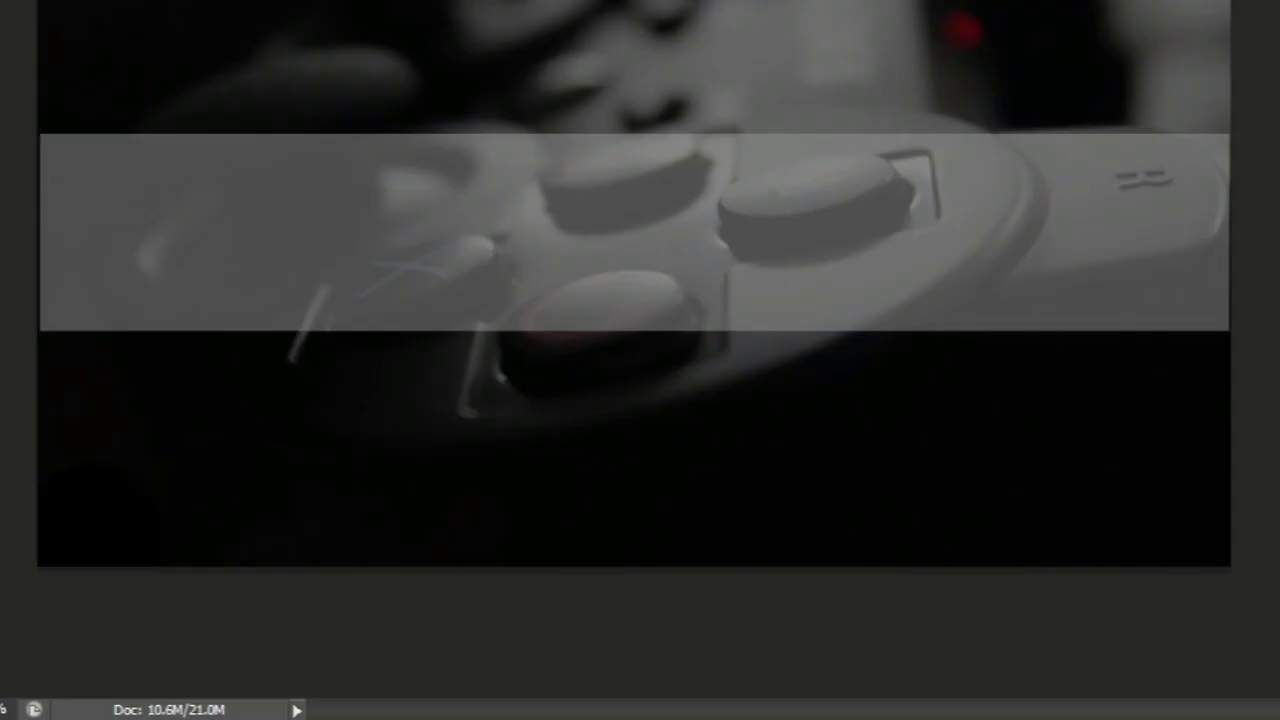
- In the TUTORIAL 2 Notepad note, highlight the Indonesian size lines for Desktop Max, tablet, and Desktop minimum and mobile
mouse_move(30, 396)
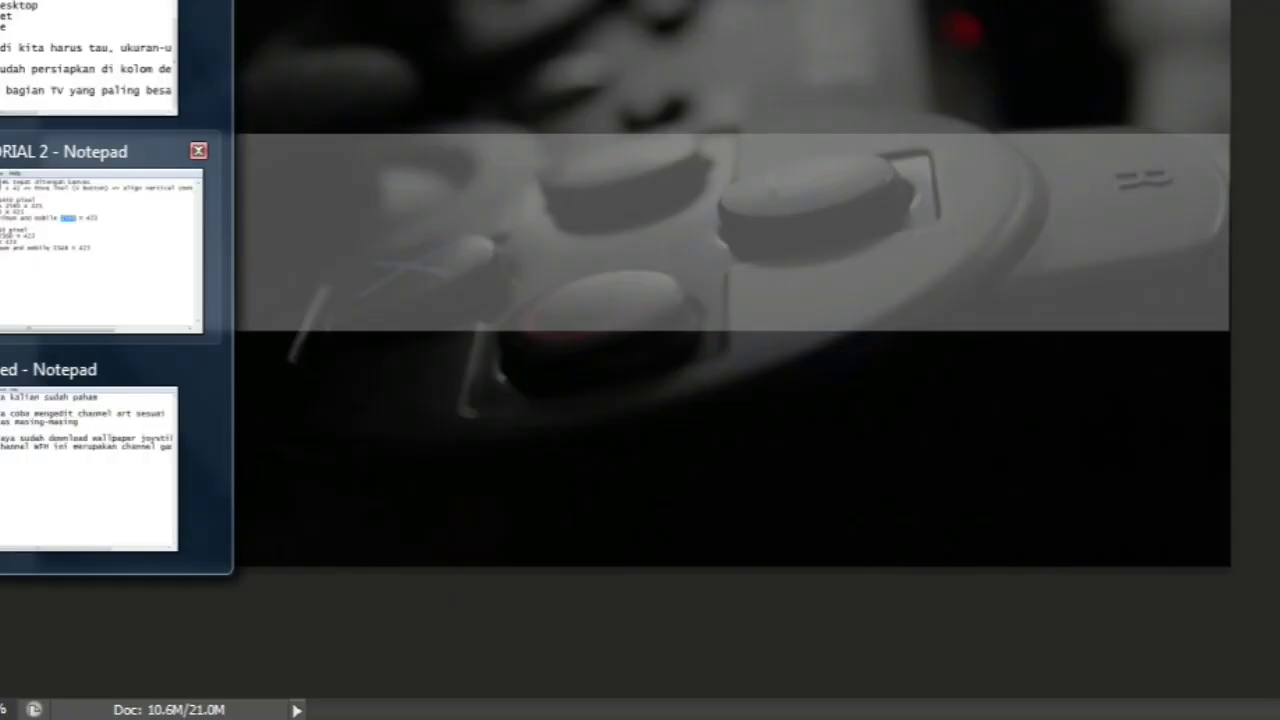
left_click(8, 243)
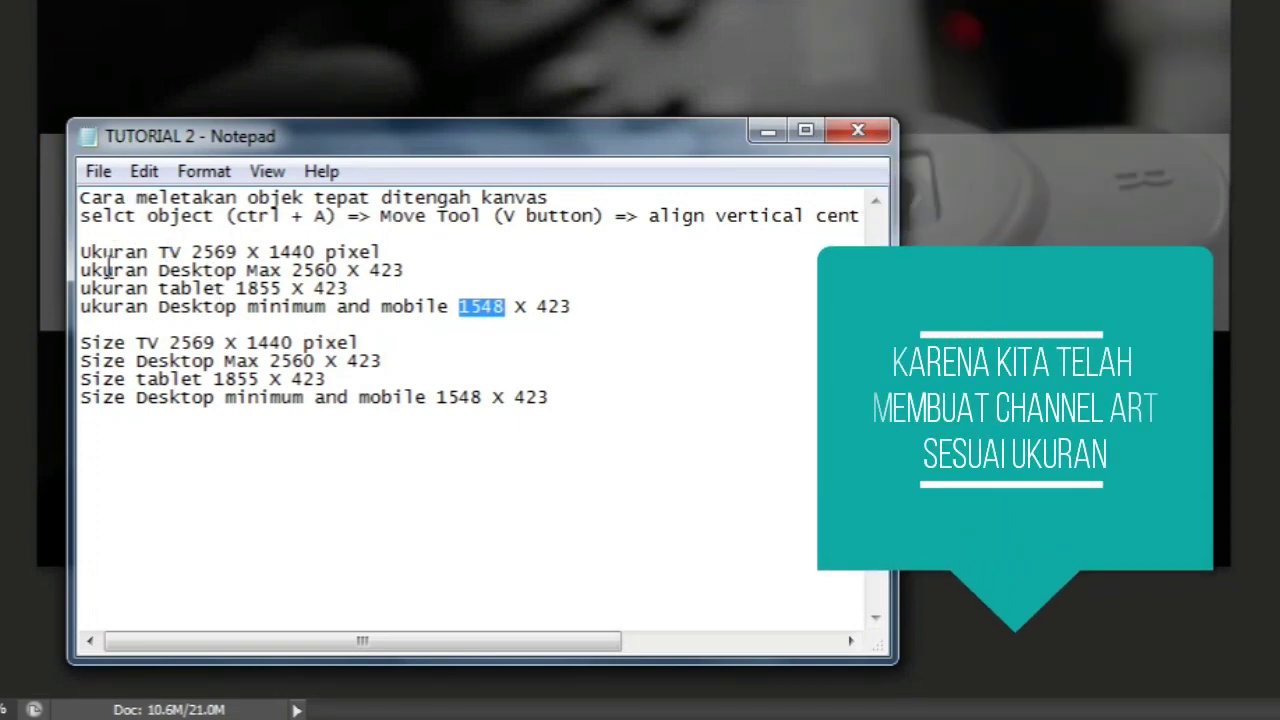
left_click_drag(80, 270, 422, 265)
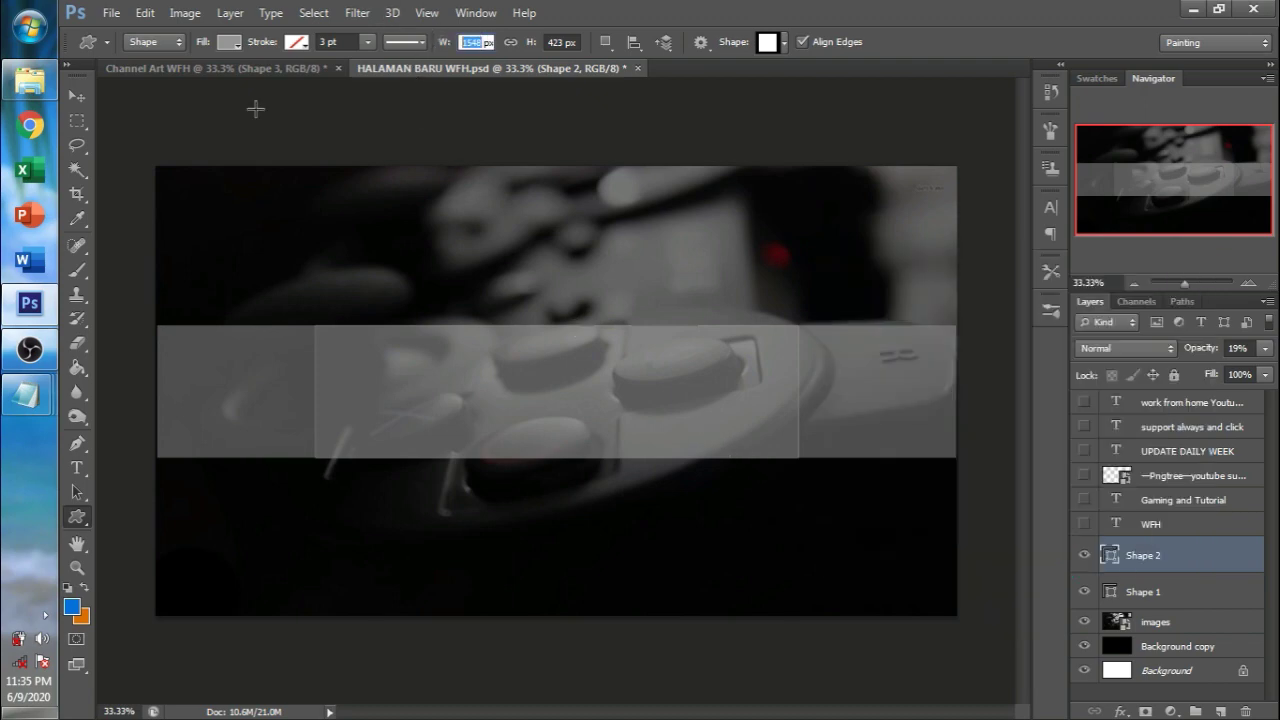
mouse_move(69, 385)
left_click(158, 392)
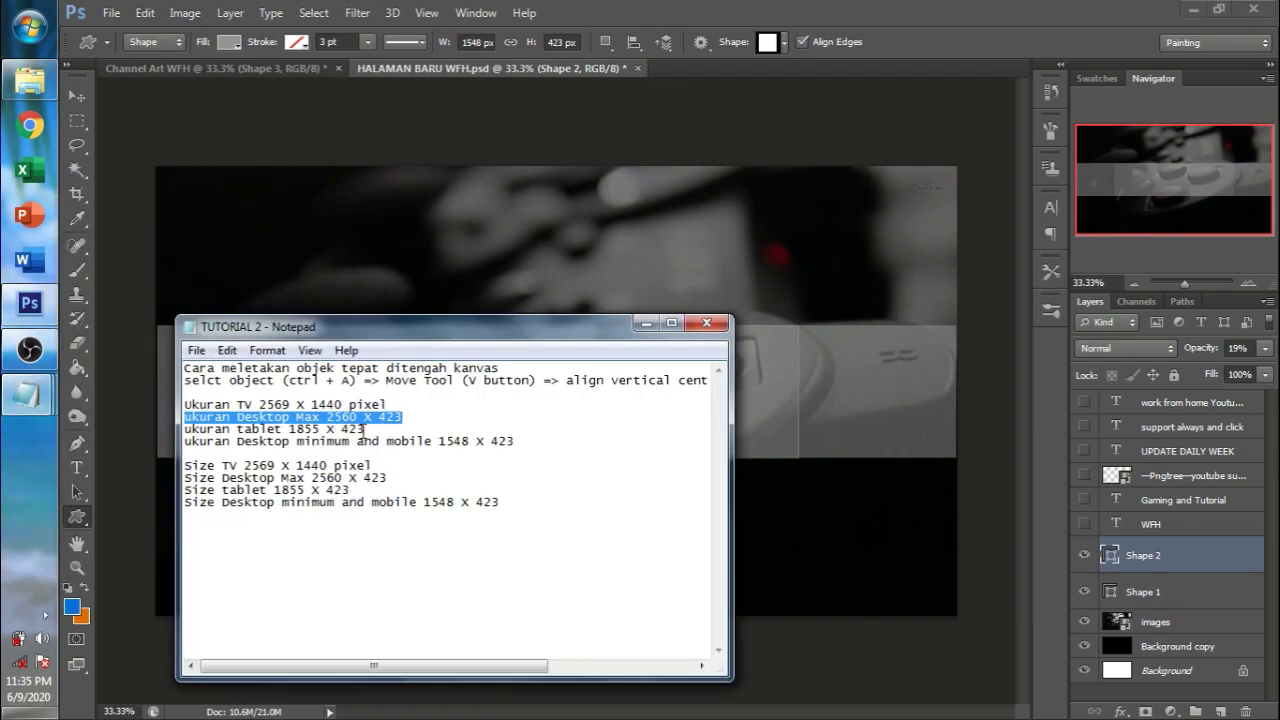
left_click(369, 429)
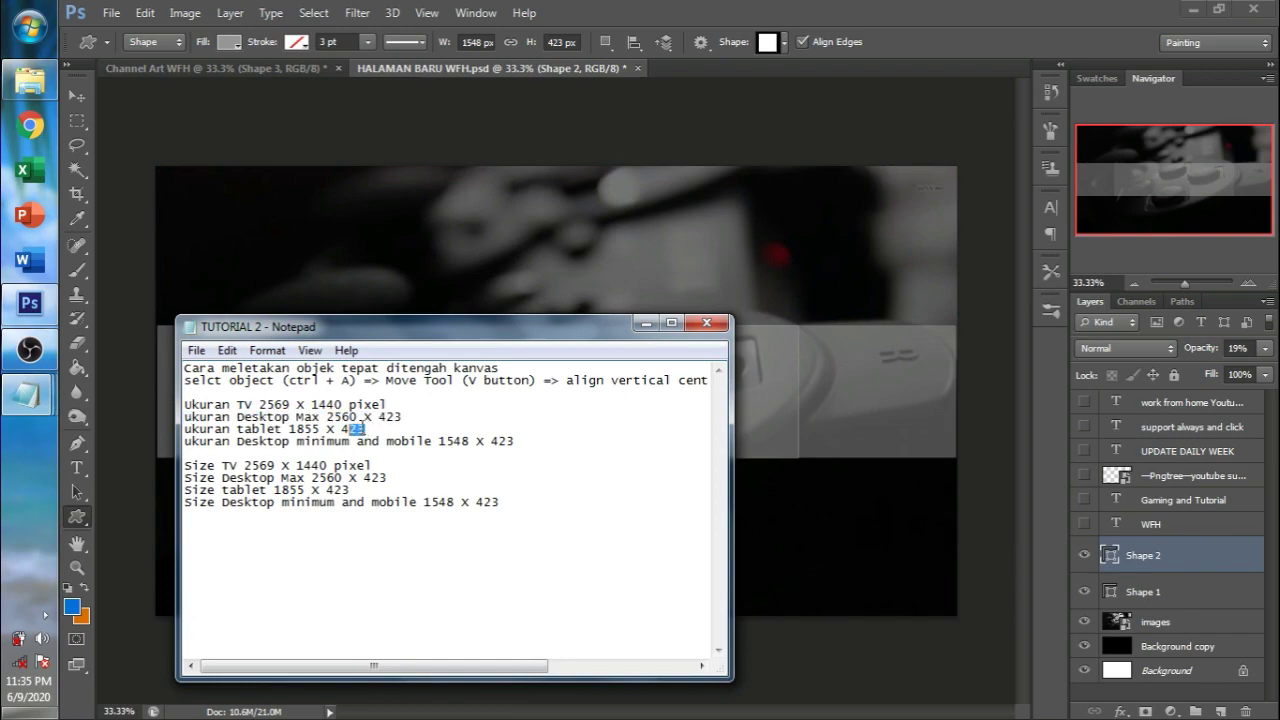
left_click_drag(350, 429, 233, 411)
left_click_drag(508, 441, 195, 446)
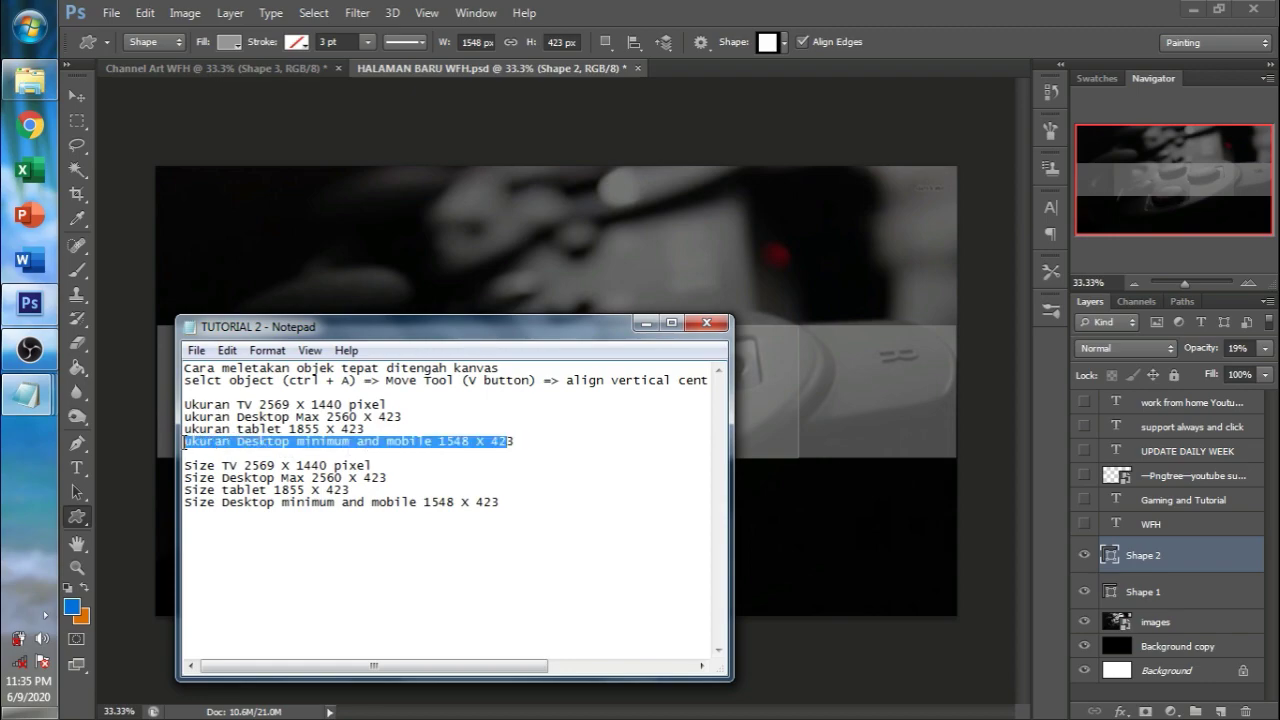
- Select Shape 2 in Photoshop and make all the text layers and the subscribe image layer above it visible
left_click(1162, 559)
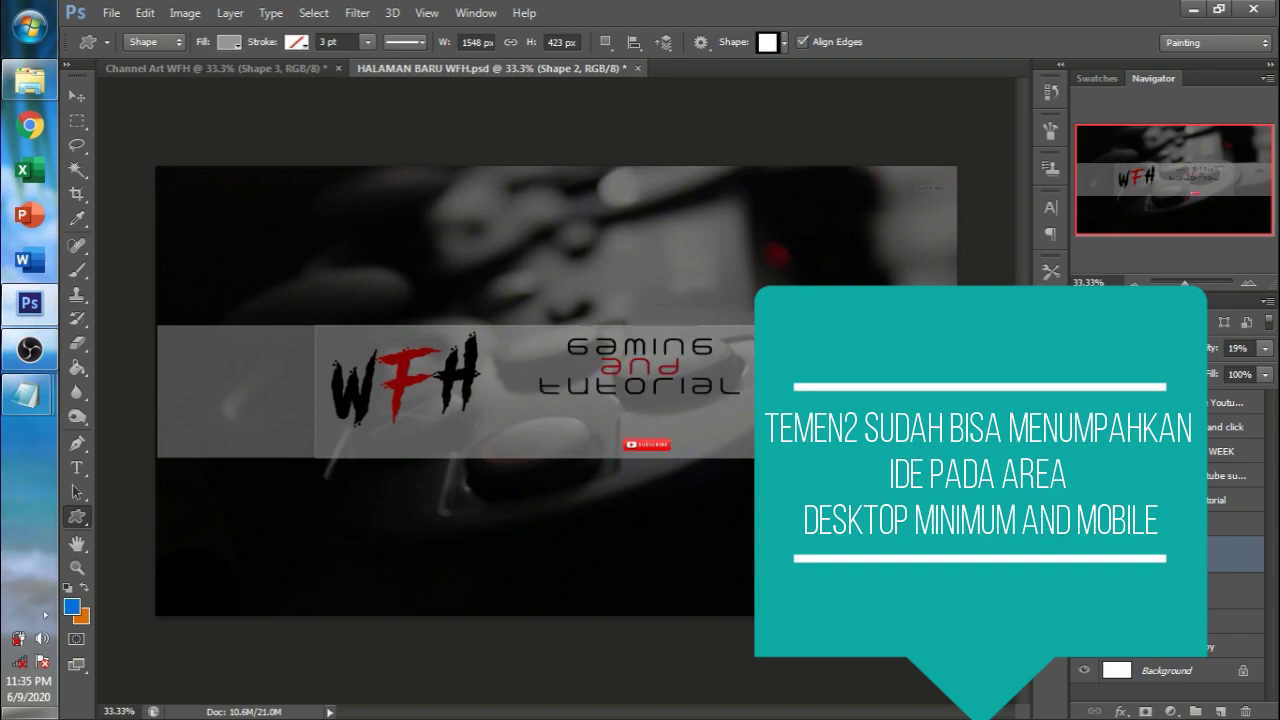
left_click(1084, 451)
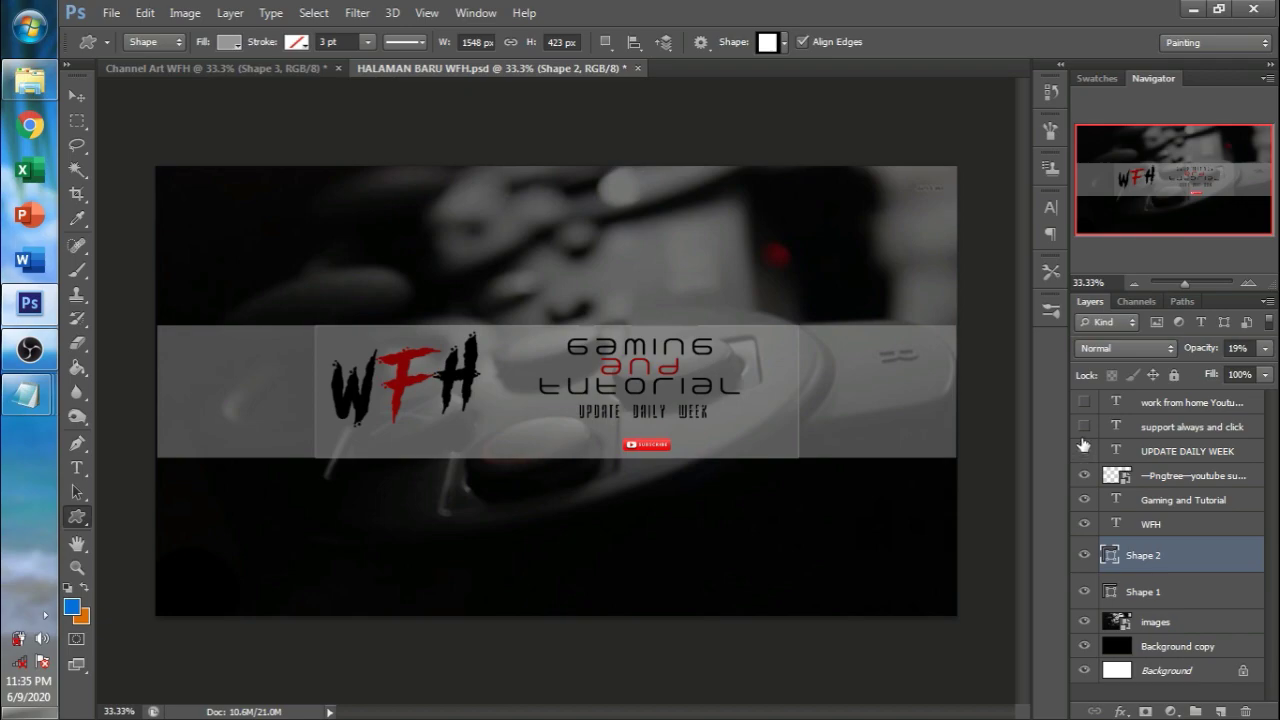
left_click(1084, 427)
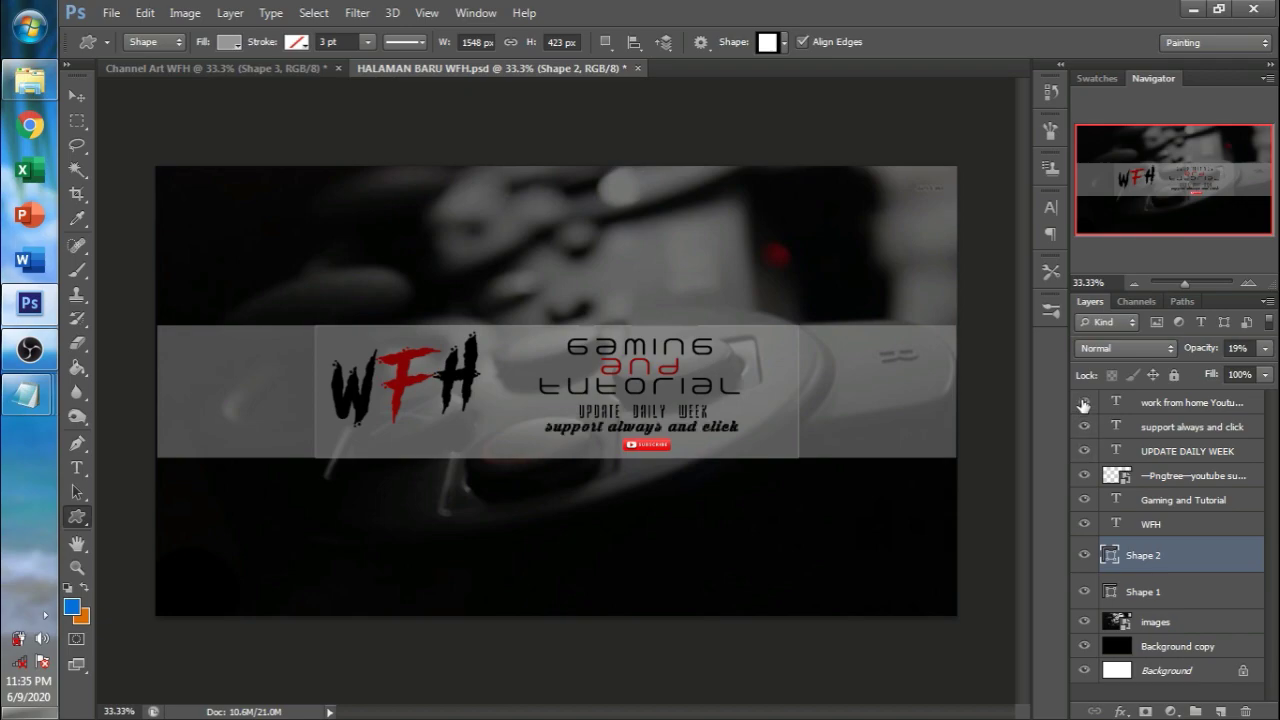
left_click(1084, 402)
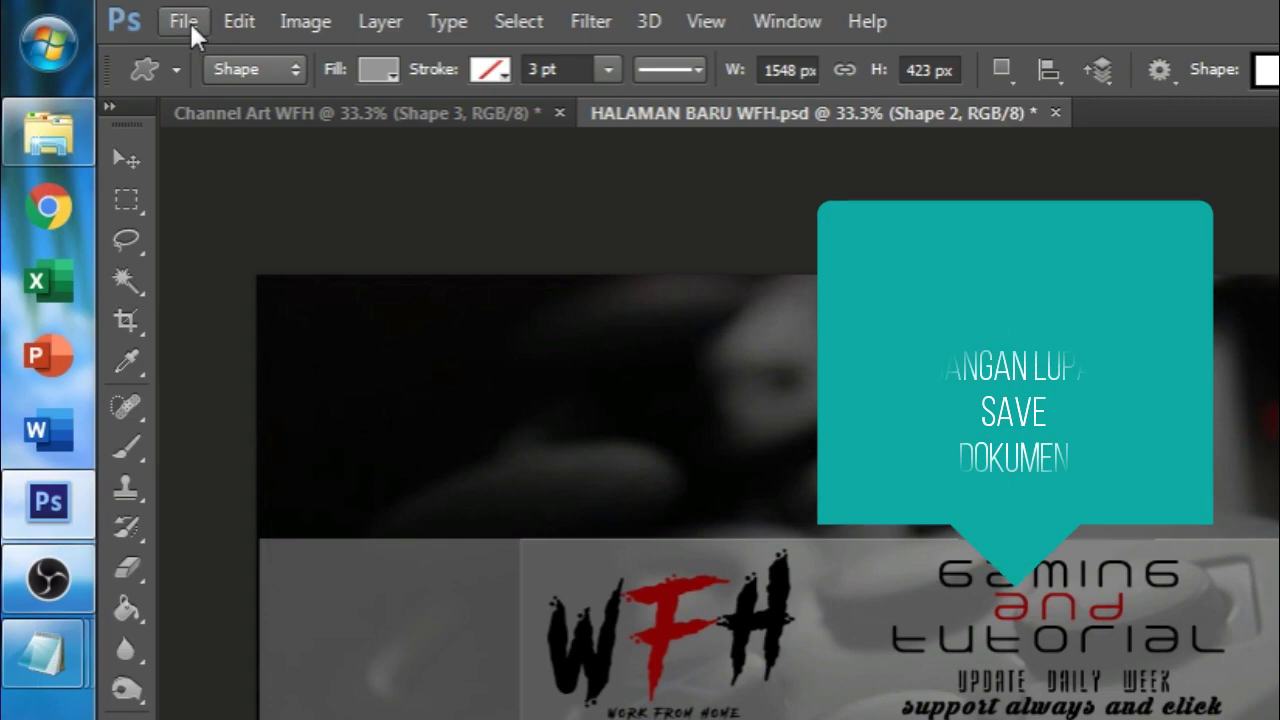
- Save HALAMAN BARU WFH.psd and quit Photoshop without saving the changes to Channel Art WFH
left_click(111, 12)
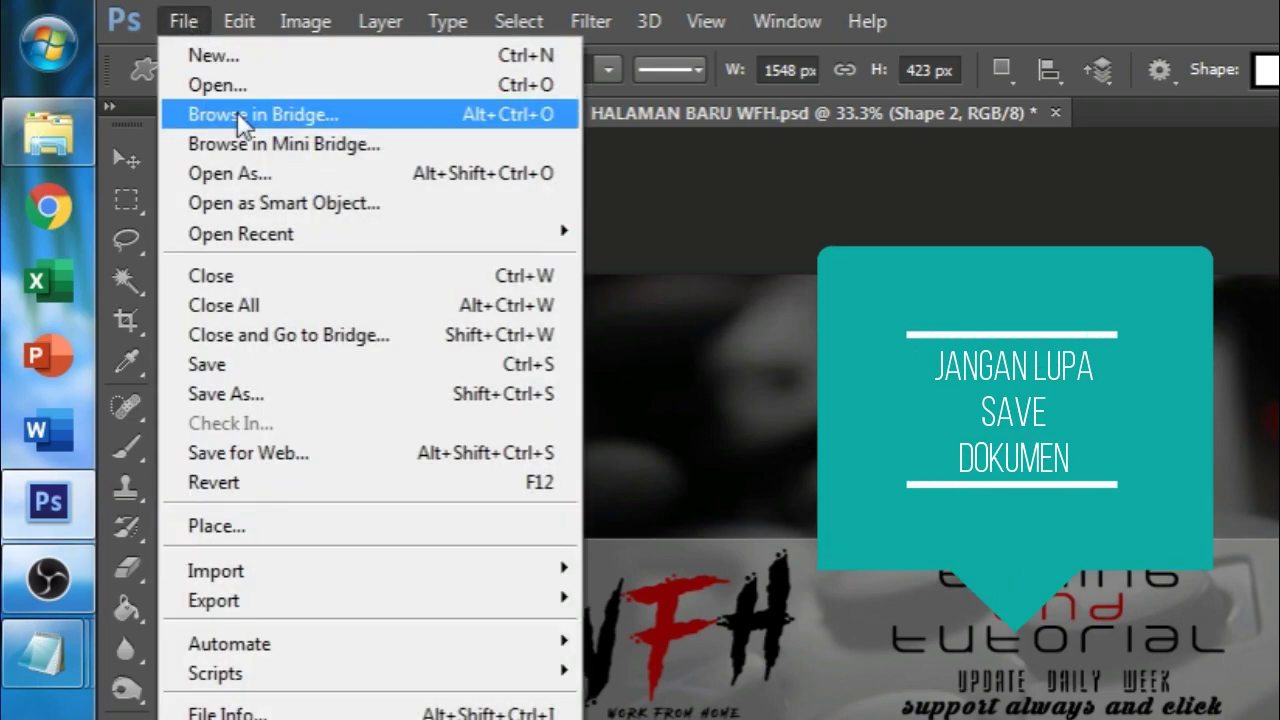
left_click(236, 375)
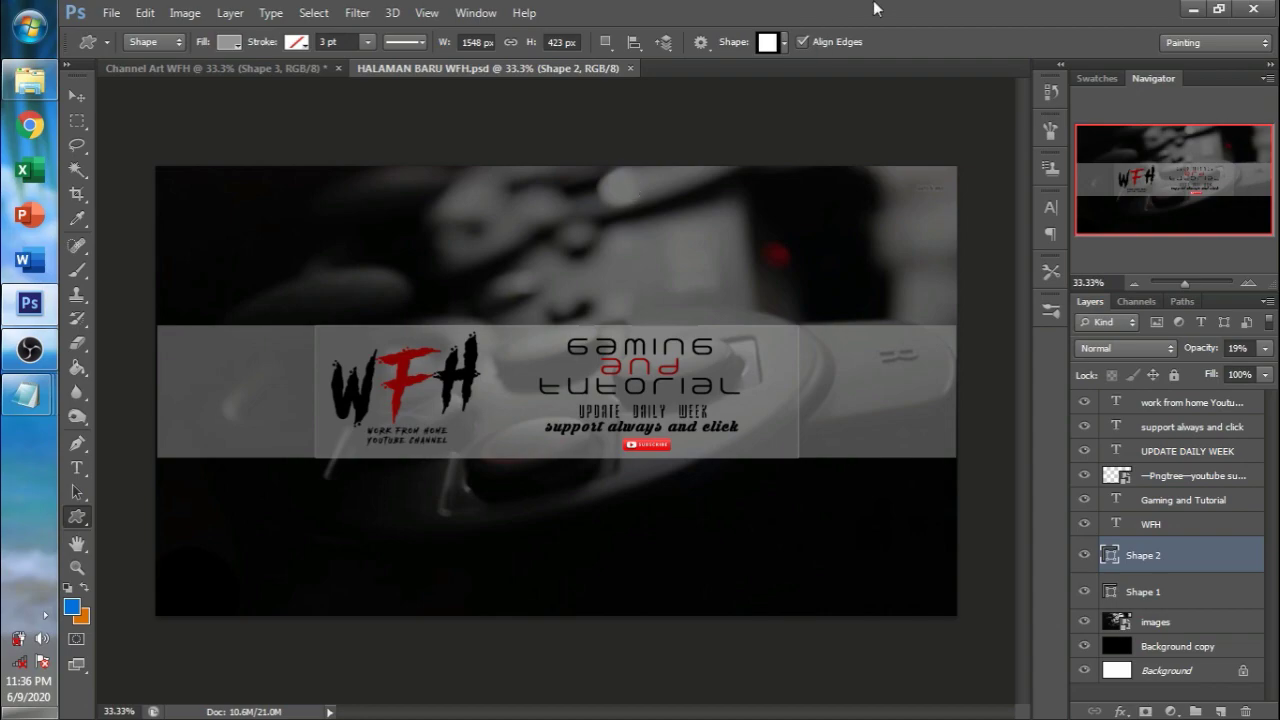
left_click(1253, 8)
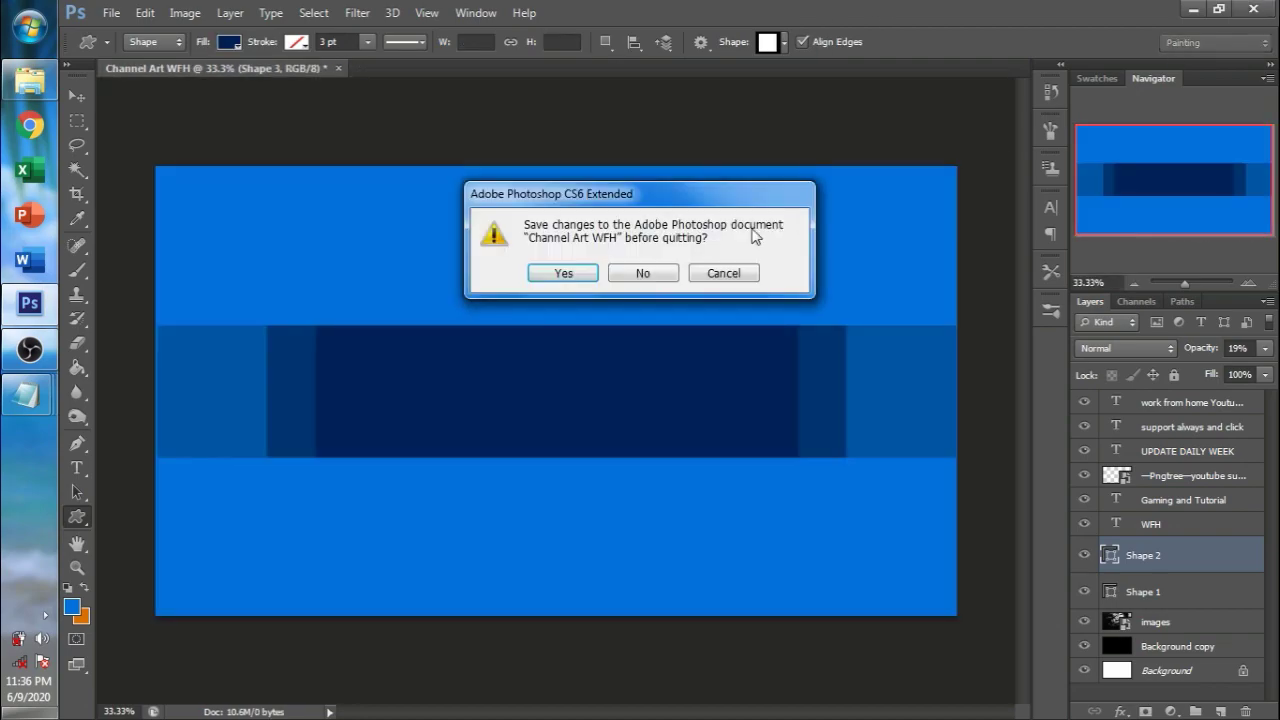
left_click(661, 275)
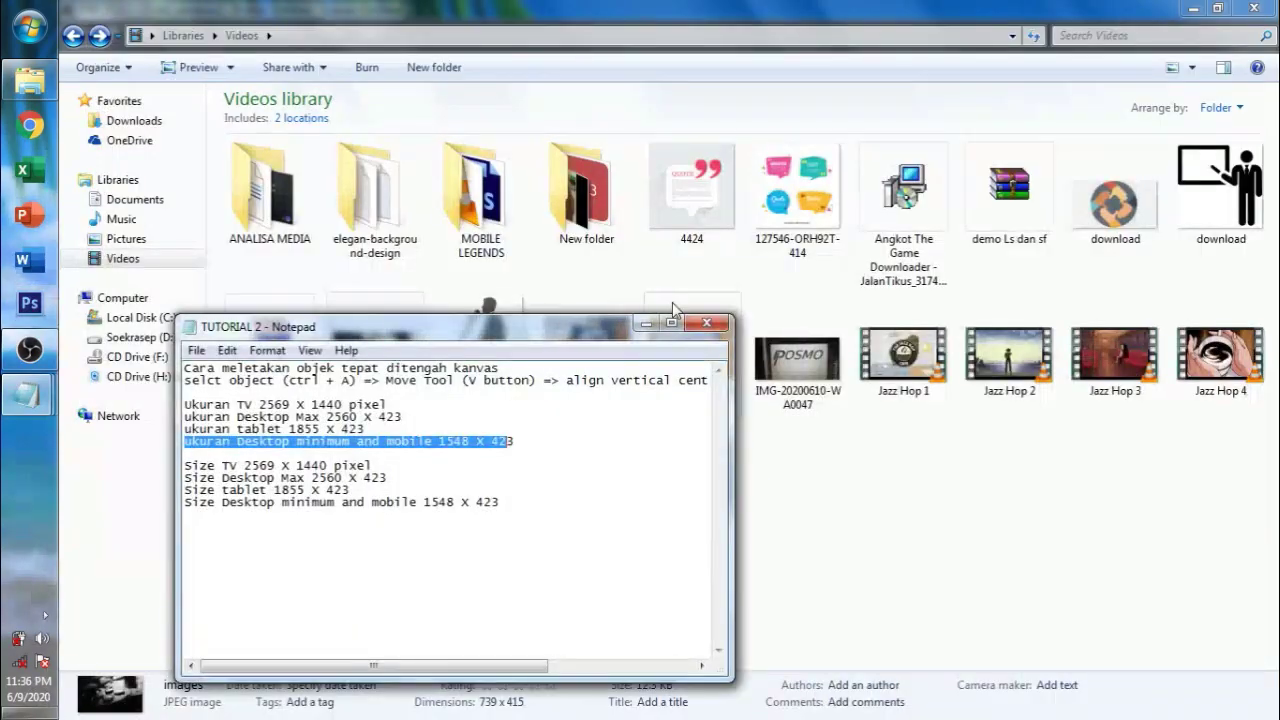
- Minimize the Notepad note and open the HALAMAN BARU WFH JPEG from the MOBILE LEGENDS folder in the Videos library
left_click(645, 322)
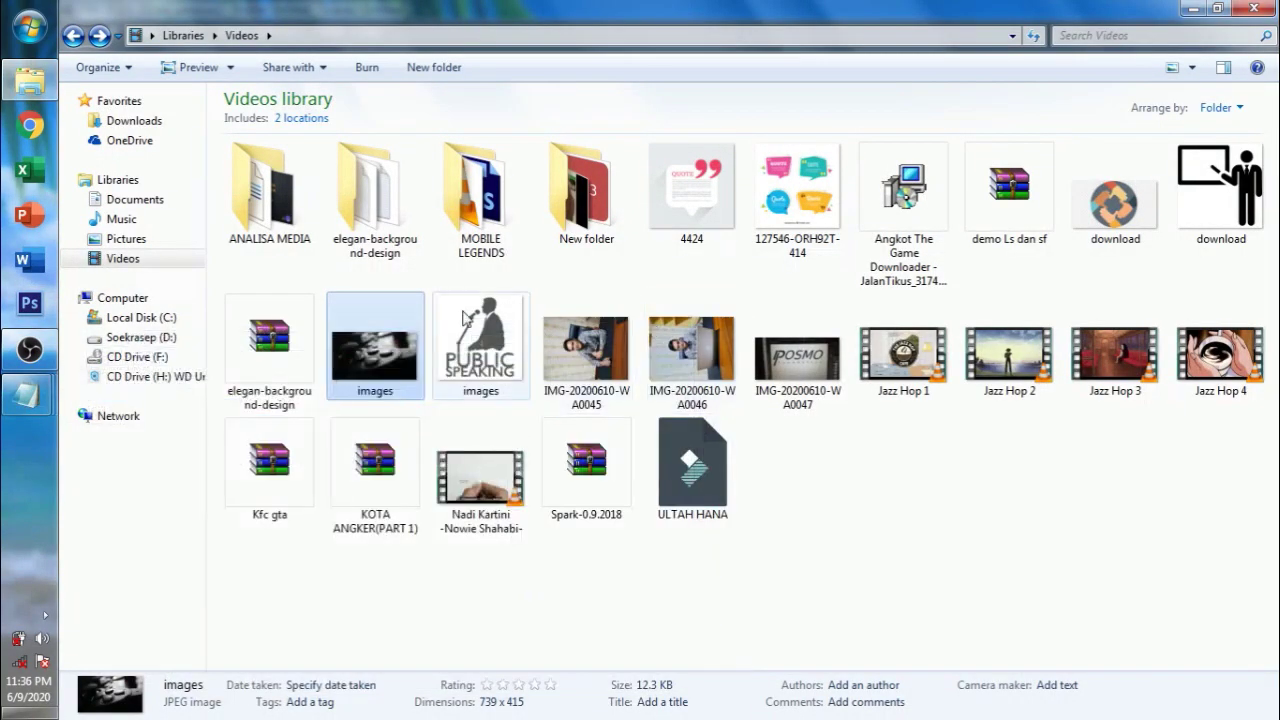
left_click(470, 228)
double_click(470, 228)
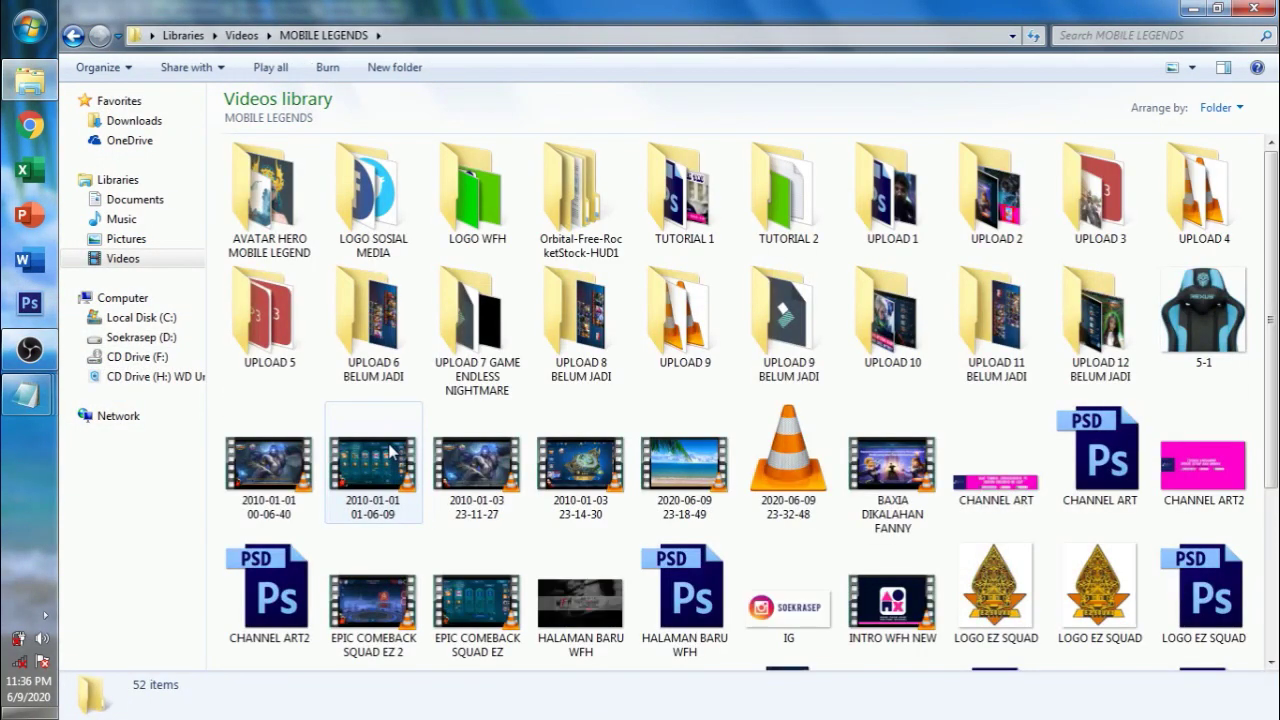
scroll(467, 495, "down", 3)
left_click(573, 380)
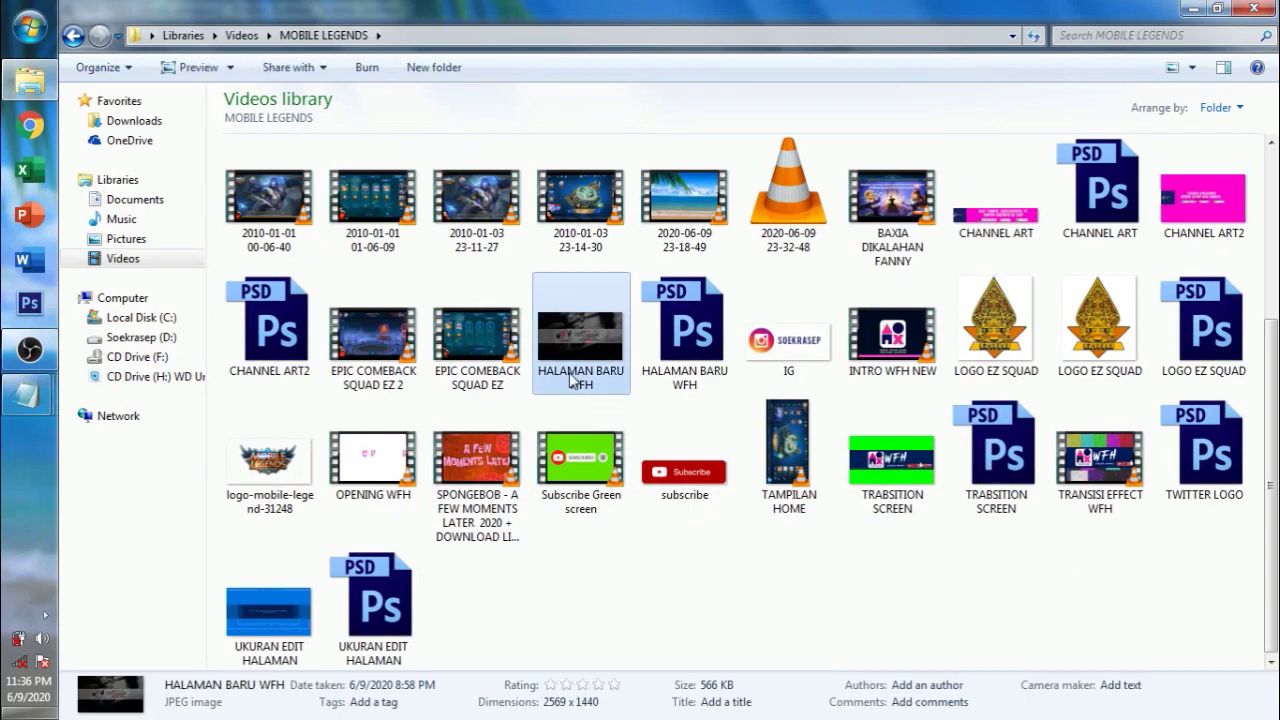
double_click(573, 380)
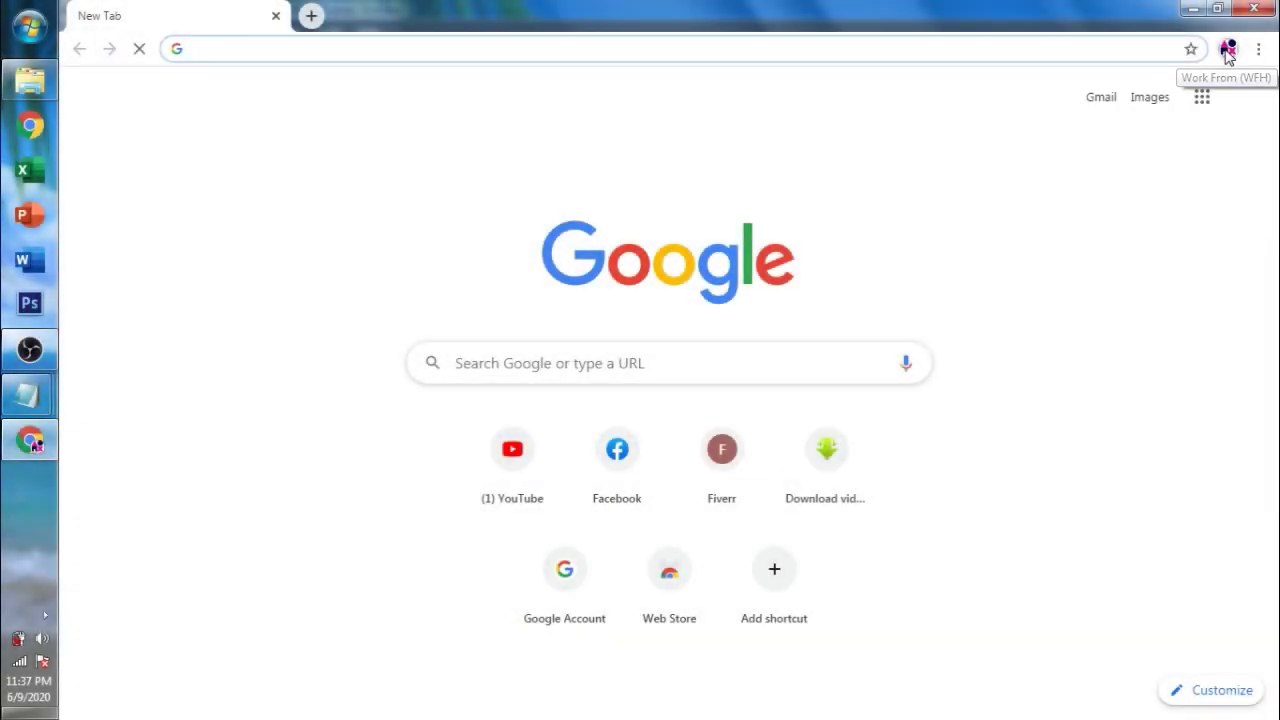
- Check which profile is signed in to Chrome and go to youtube.com
left_click(1228, 50)
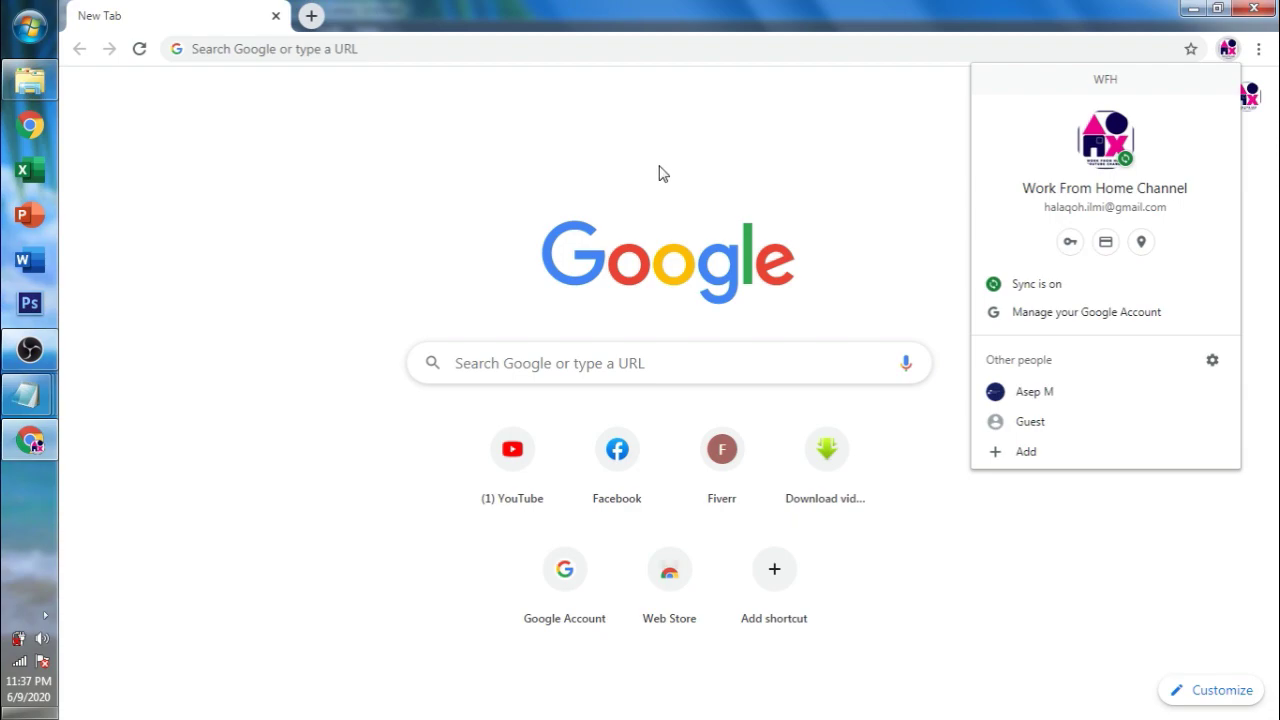
left_click(603, 46)
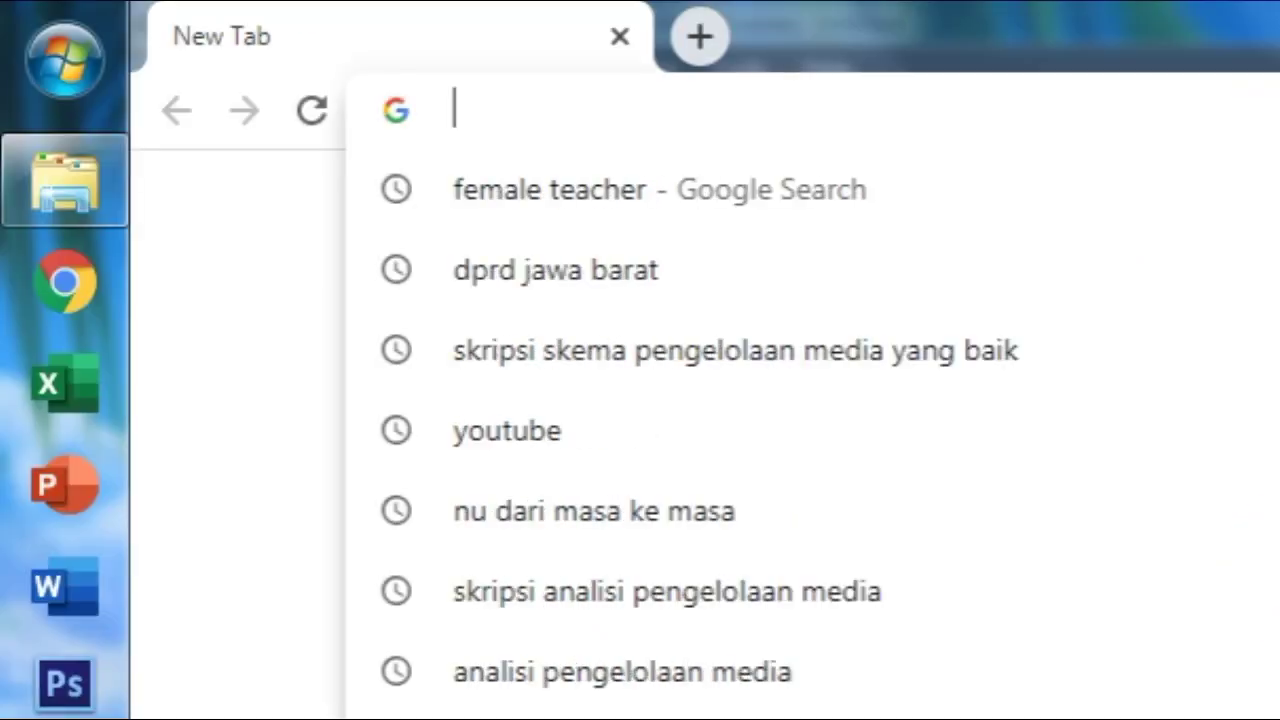
type("y")
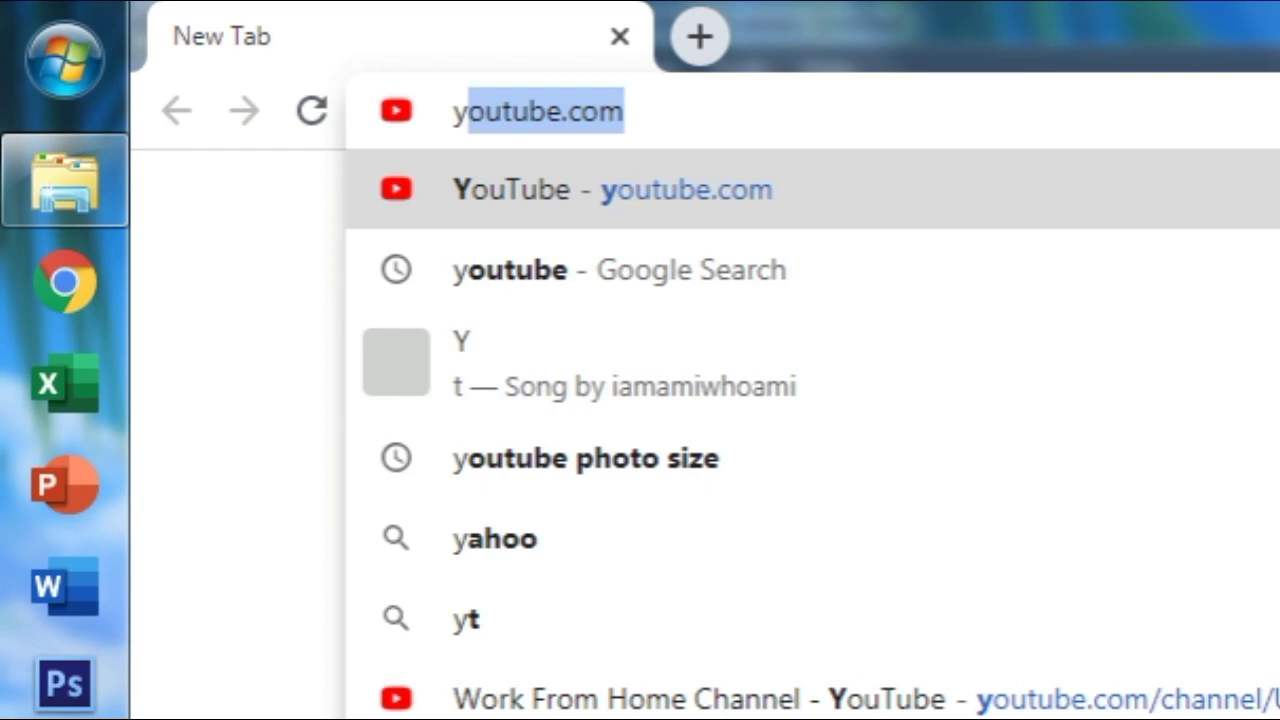
key("Return")
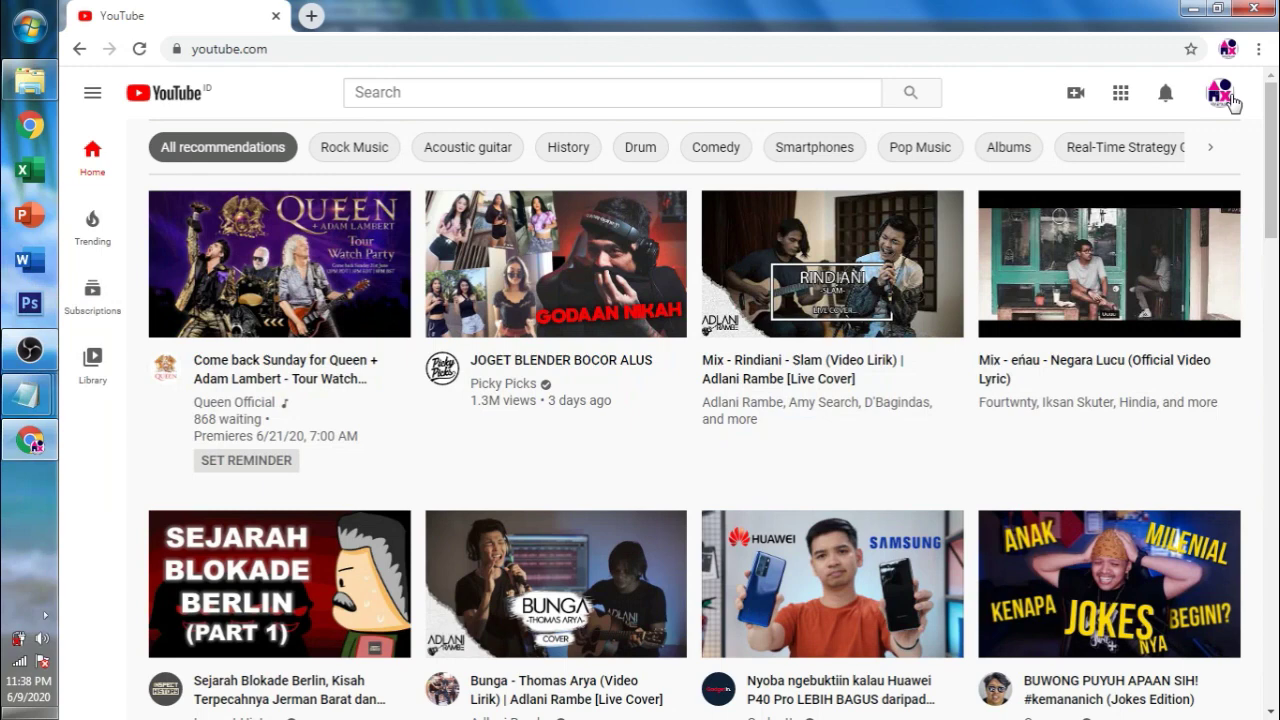
- Open YouTube Studio, go from there to the channel's own page and open channel customization
left_click(1229, 97)
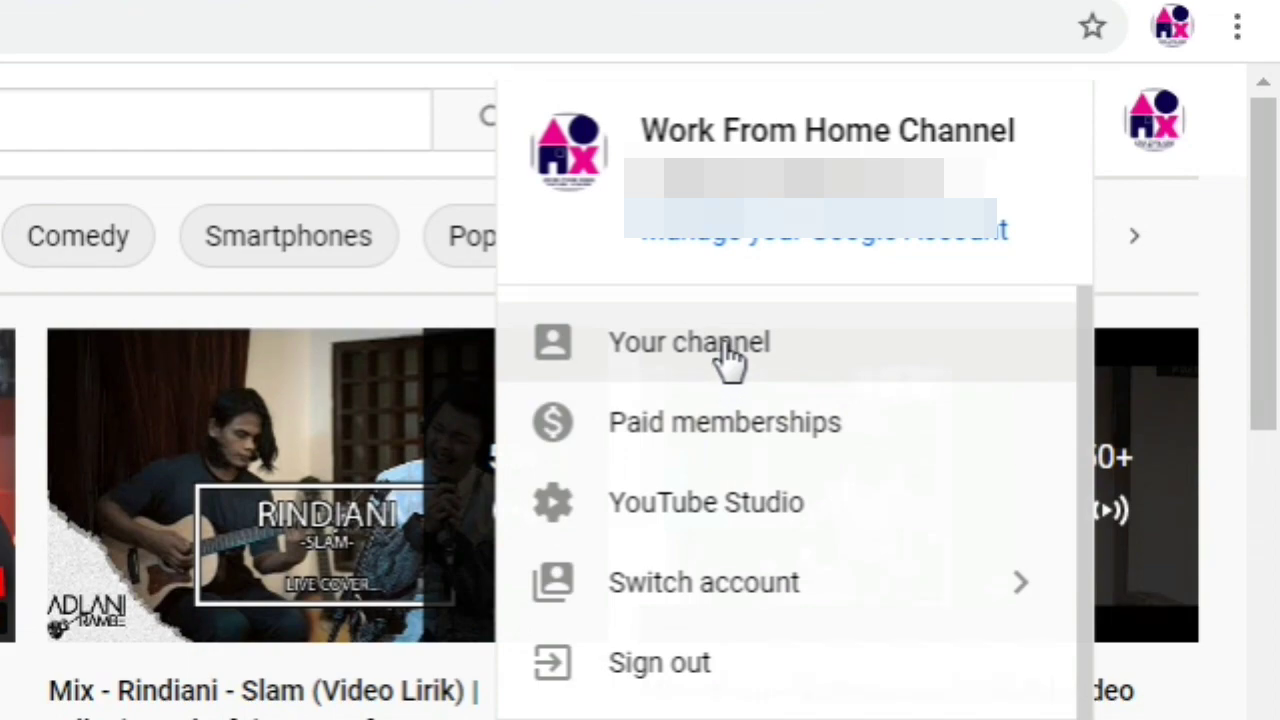
left_click(730, 515)
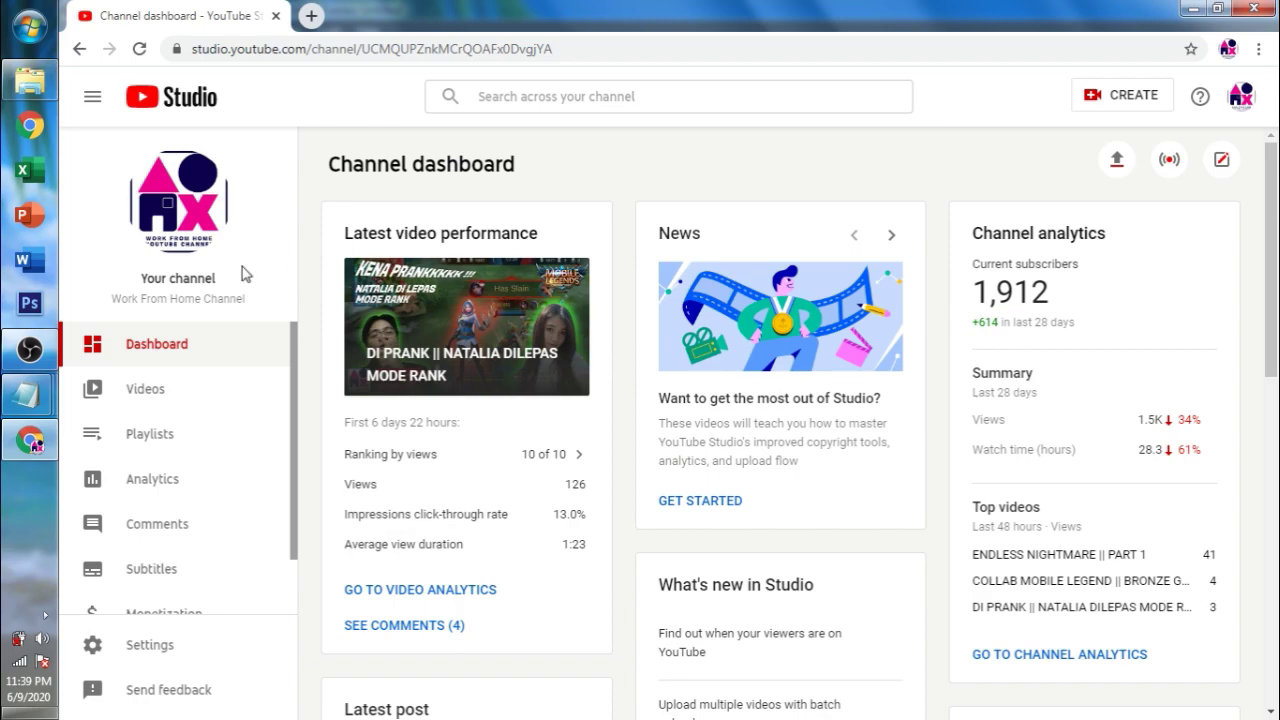
left_click(1240, 96)
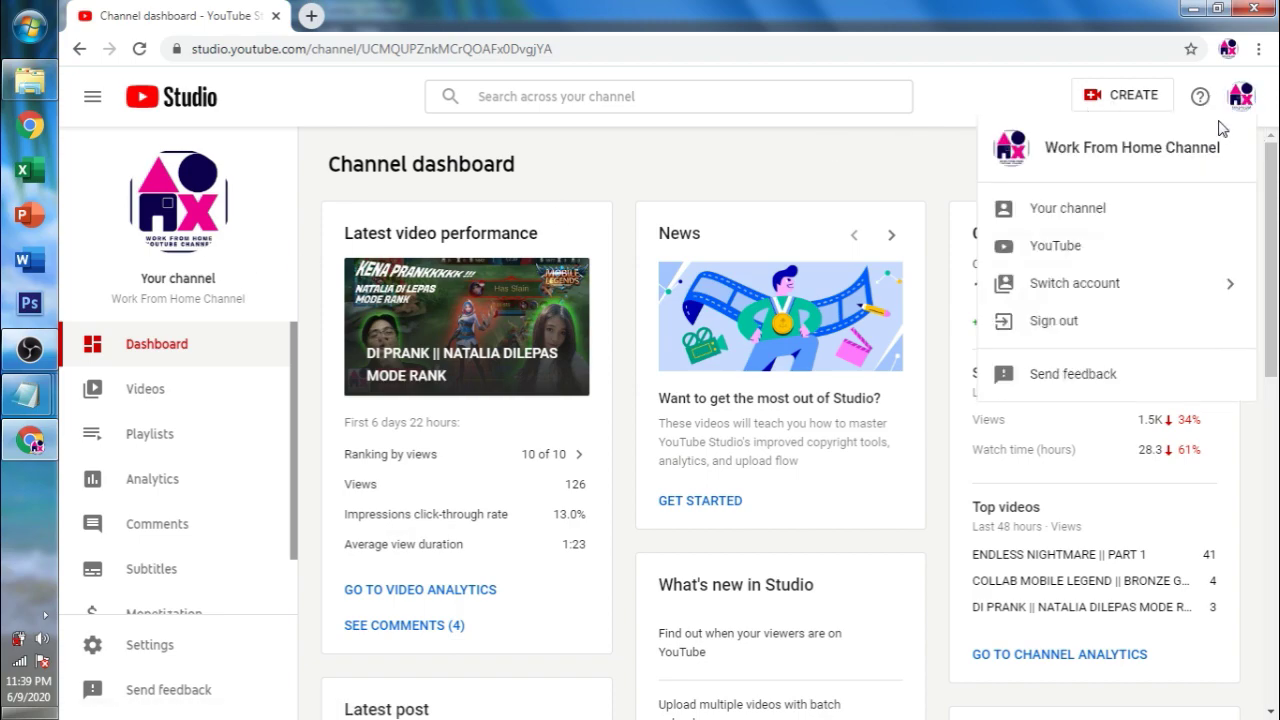
left_click(1075, 207)
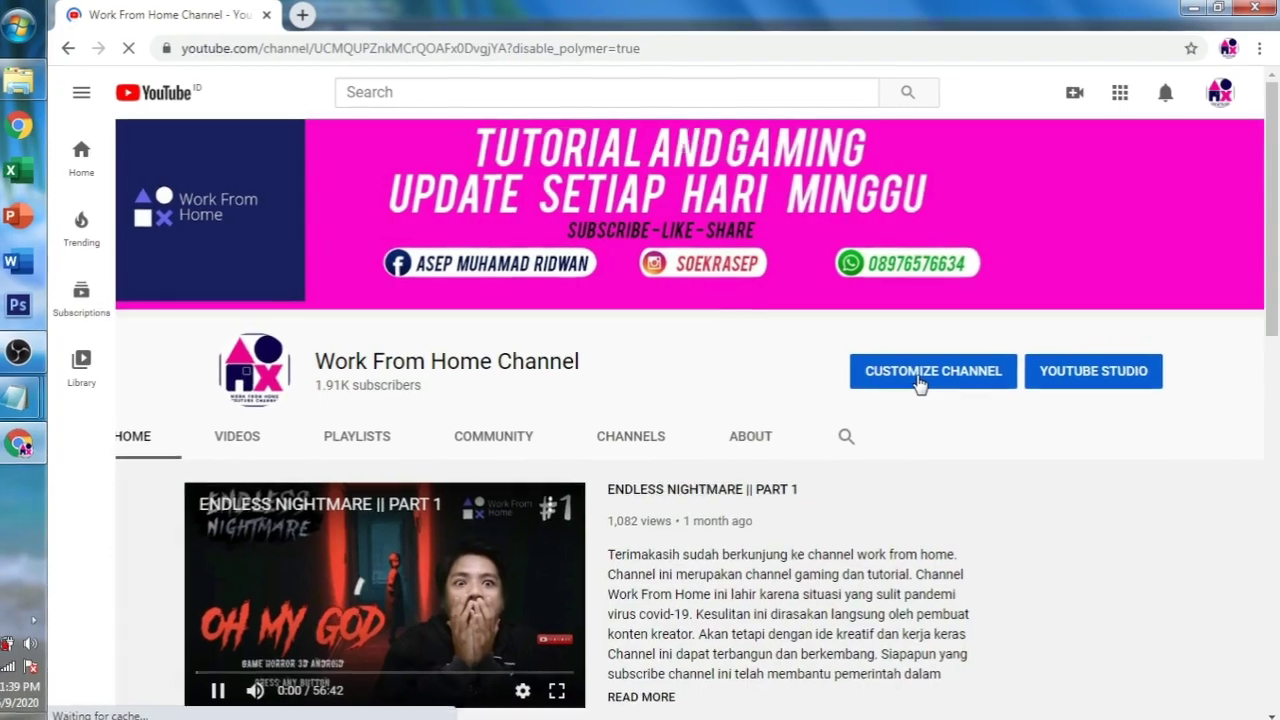
left_click(645, 522)
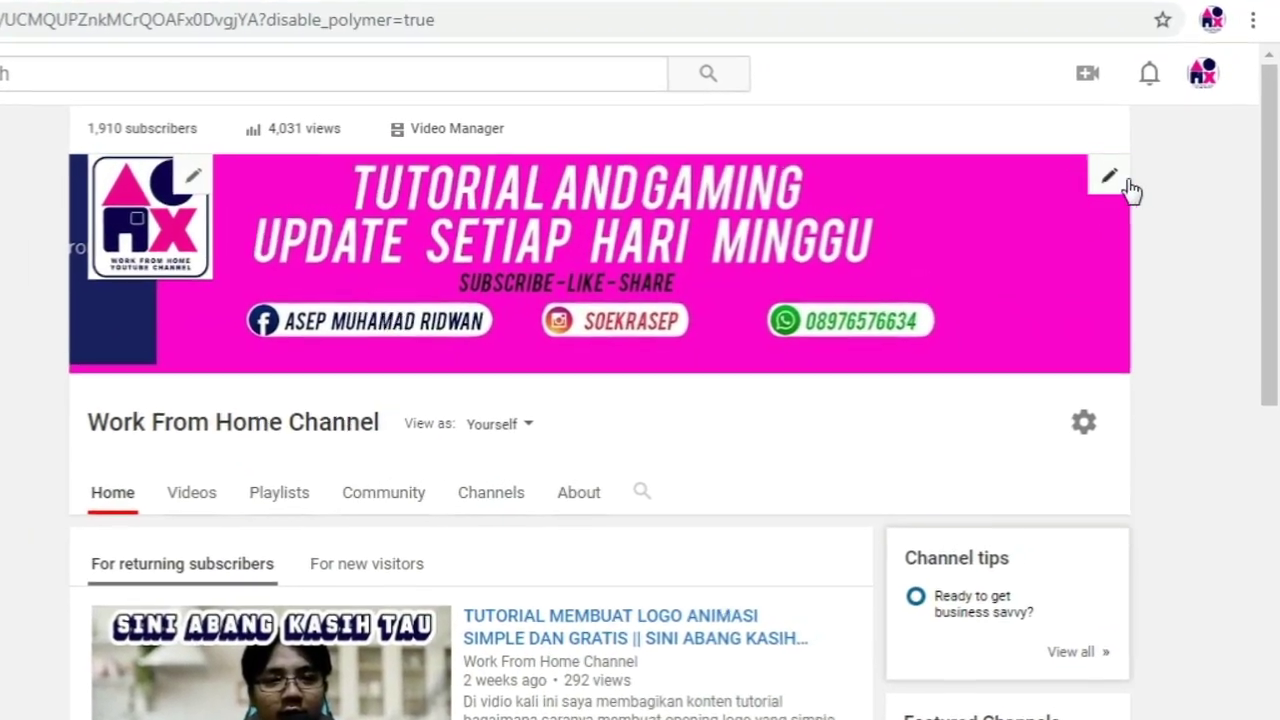
- Upload the HALAMAN BARU WFH JPEG from the MOBILE LEGENDS folder as the new channel art and accept its device preview
left_click(1095, 185)
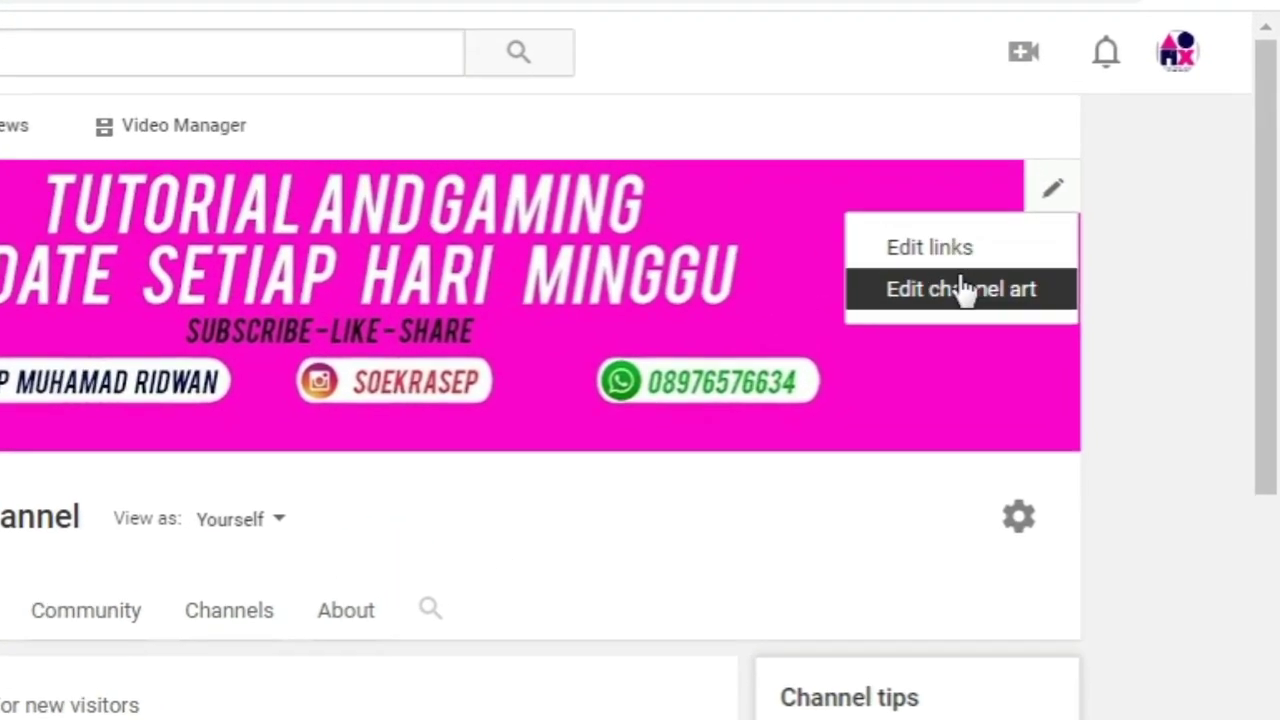
left_click(962, 290)
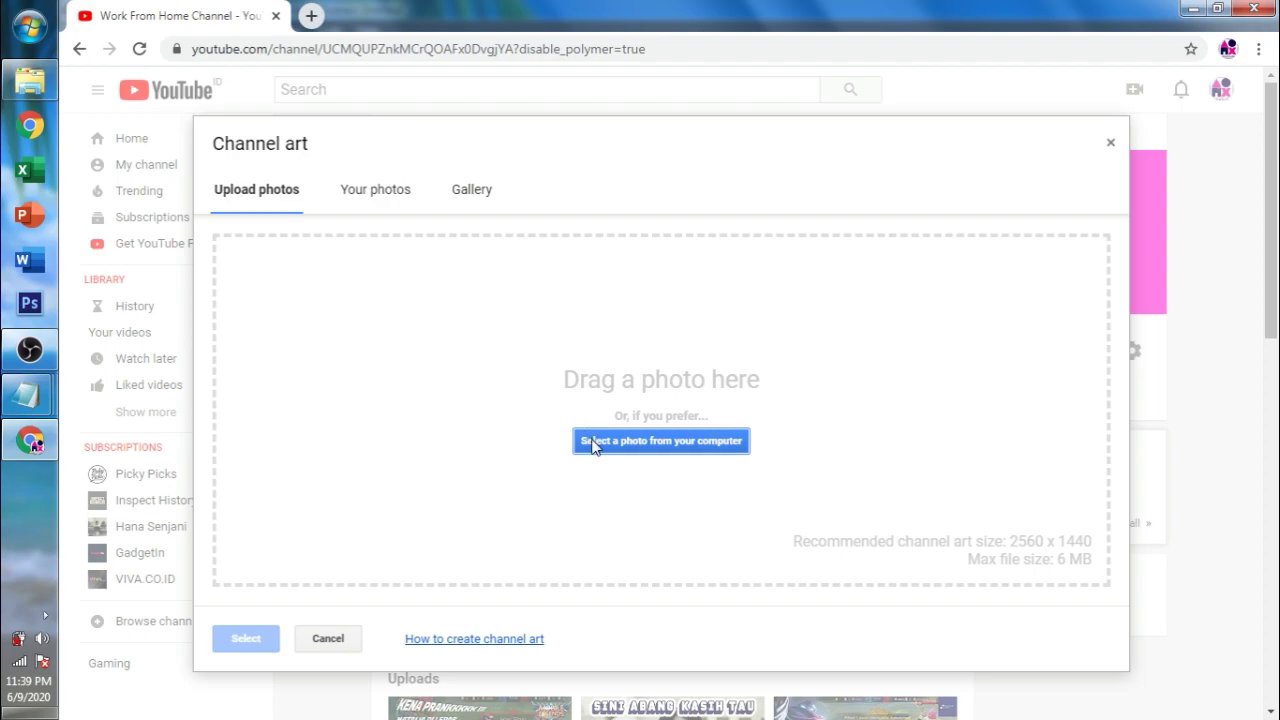
left_click(30, 80)
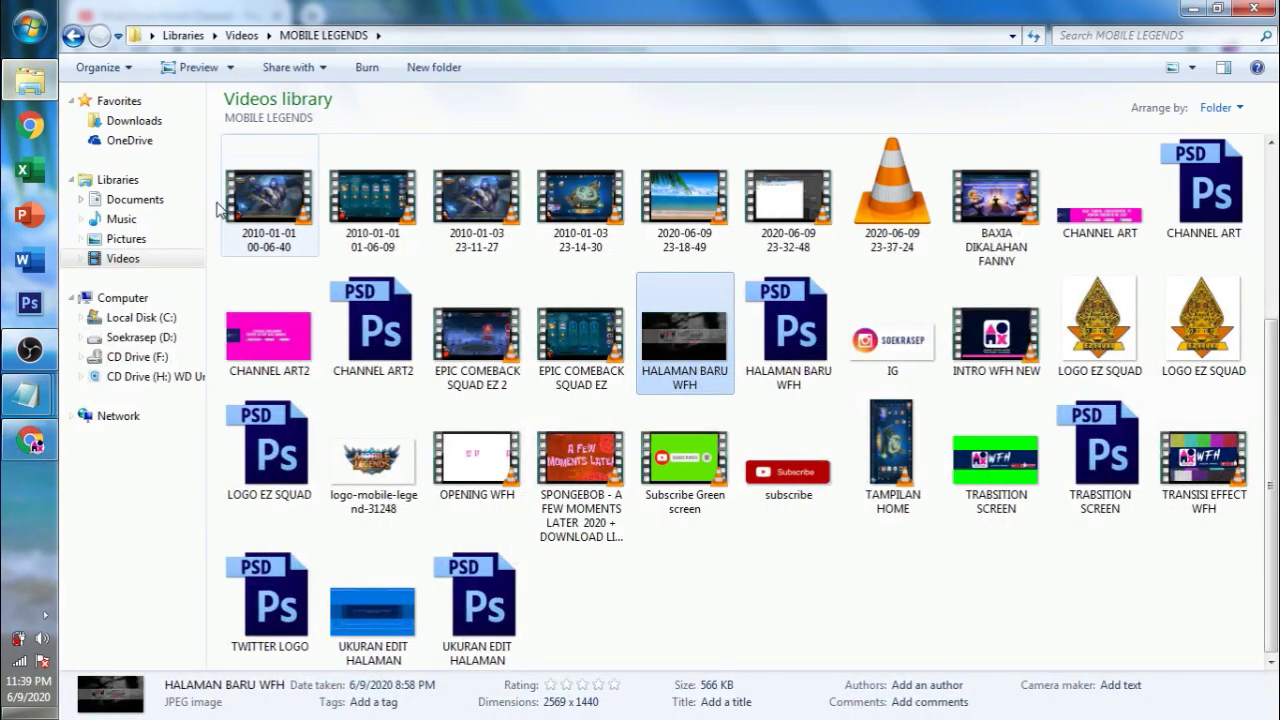
left_click_drag(685, 339, 531, 387)
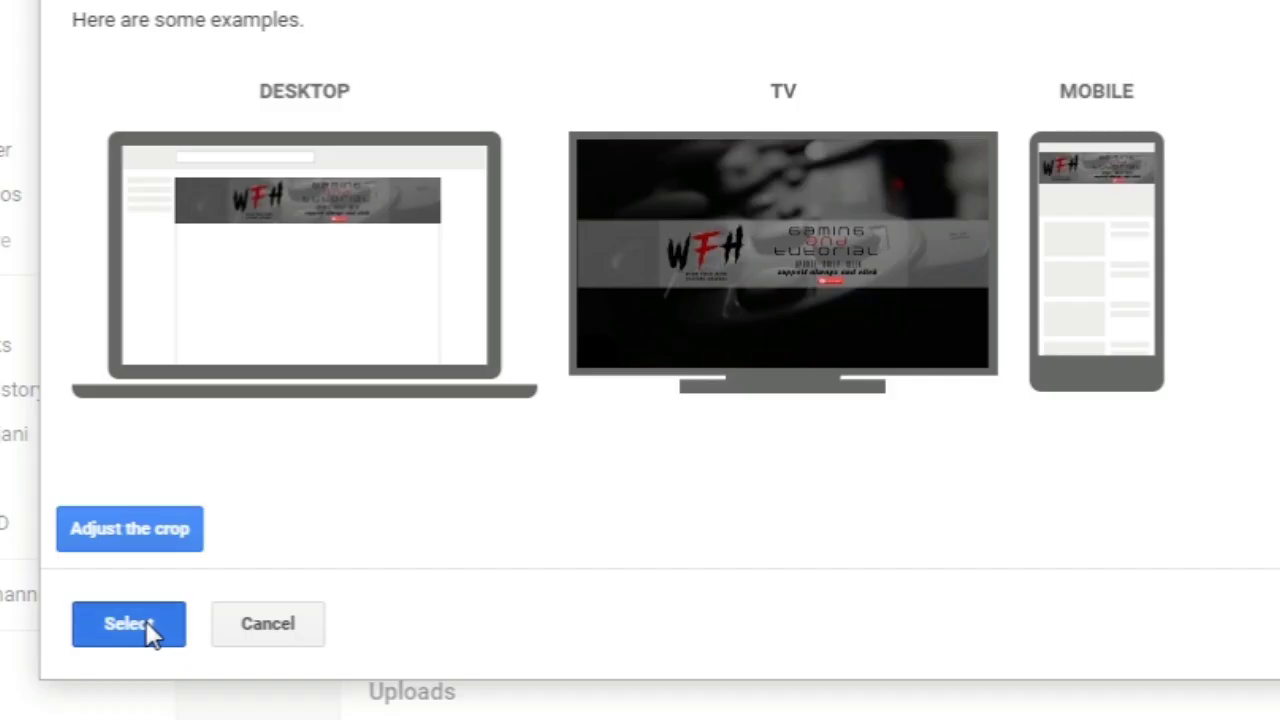
left_click(128, 624)
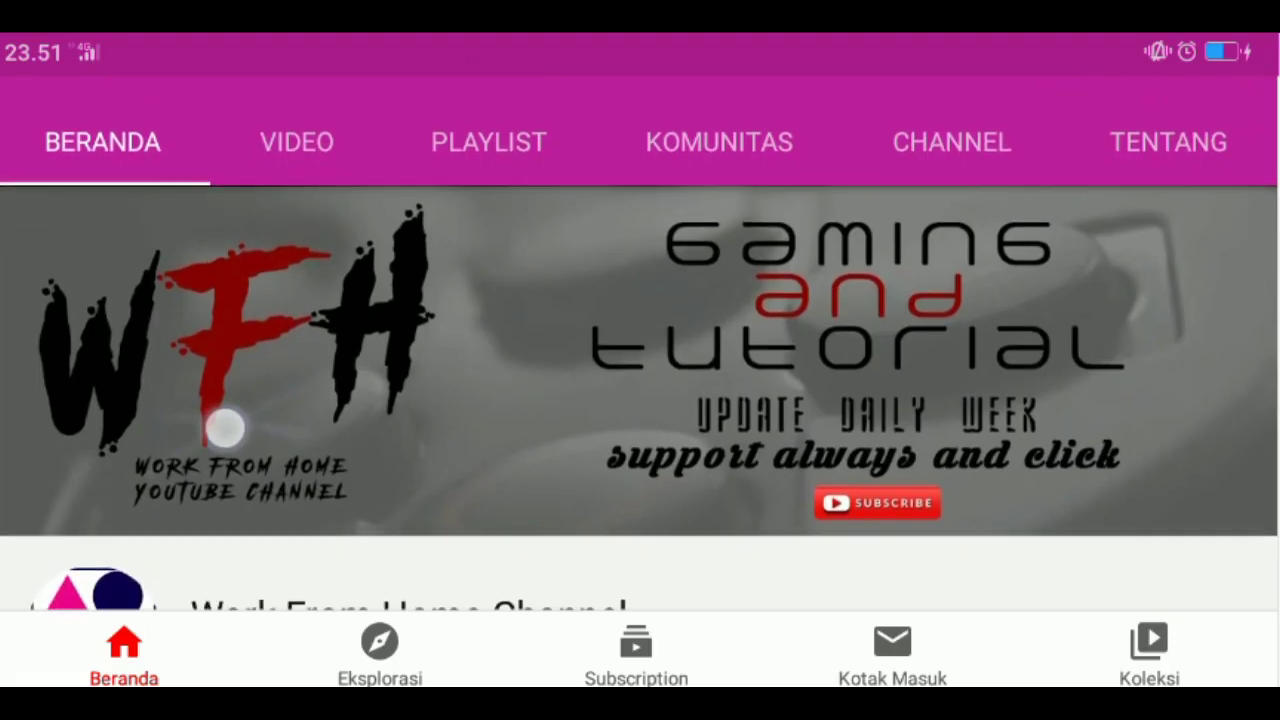
- Examine how the new channel art appears on the Work From Home Channel page in the YouTube mobile app
left_click_drag(223, 423, 160, 260)
left_click_drag(229, 563, 166, 271)
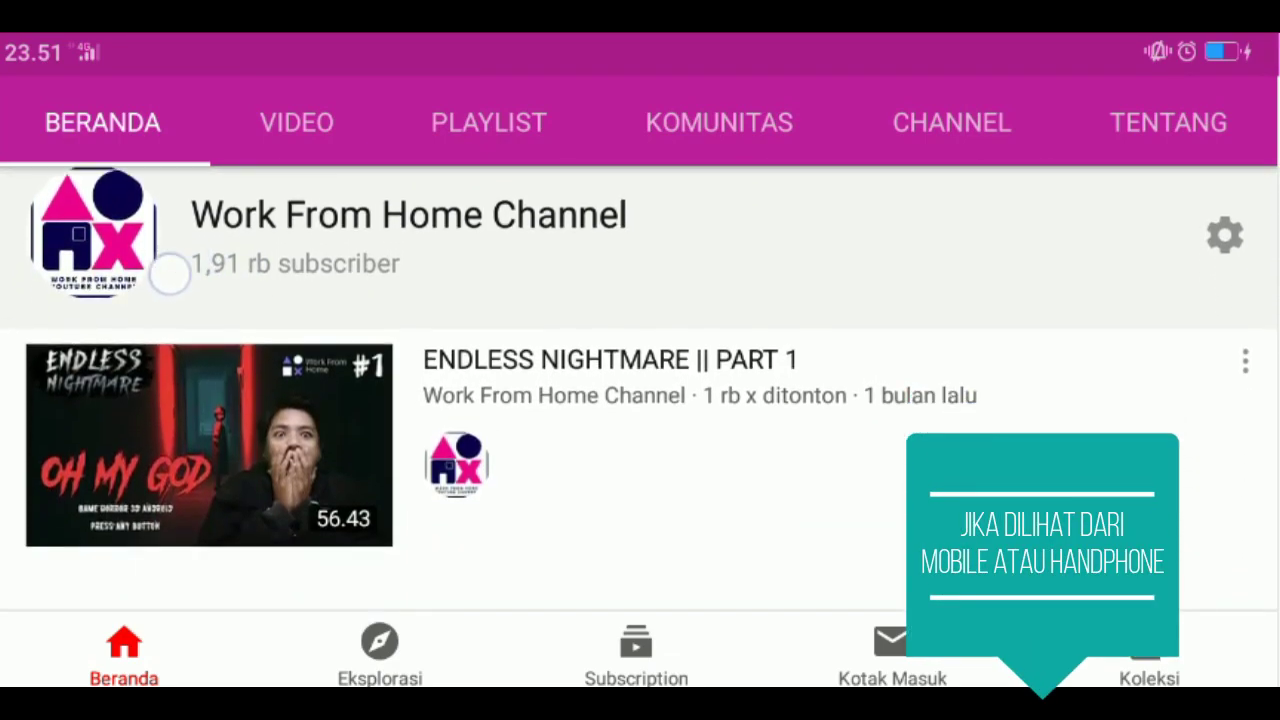
left_click_drag(260, 512, 228, 560)
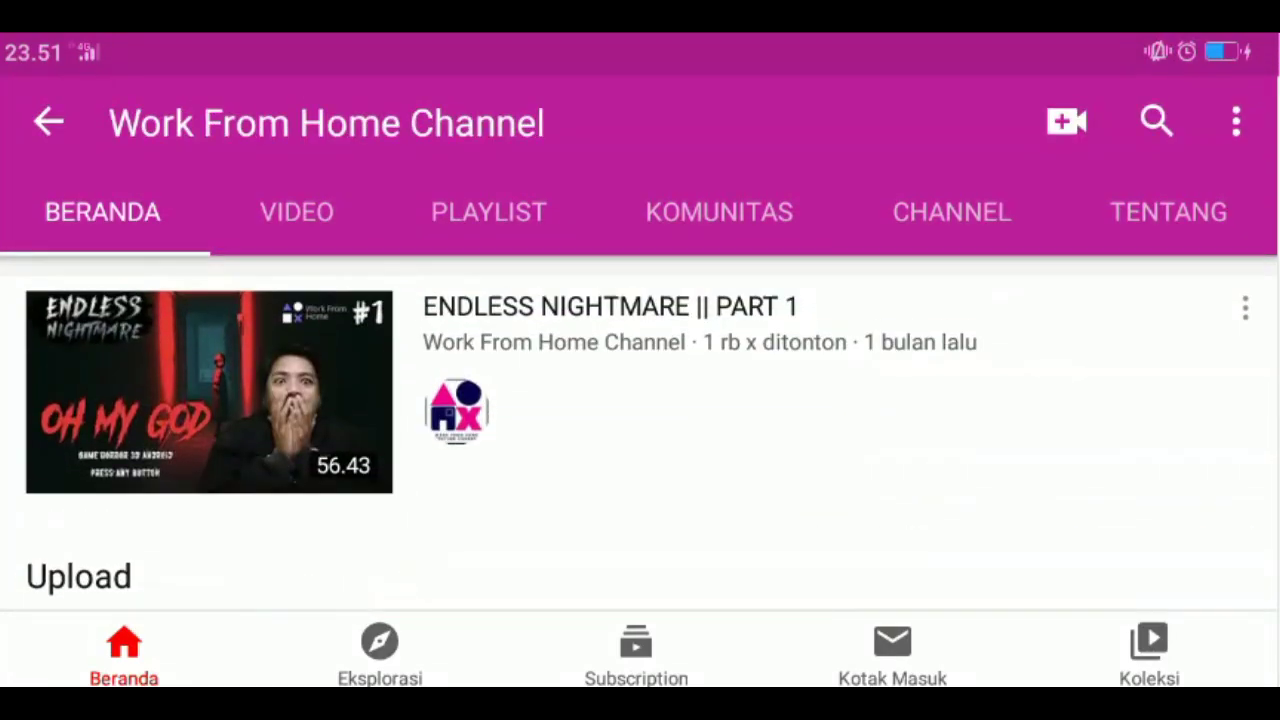
left_click_drag(245, 330, 257, 609)
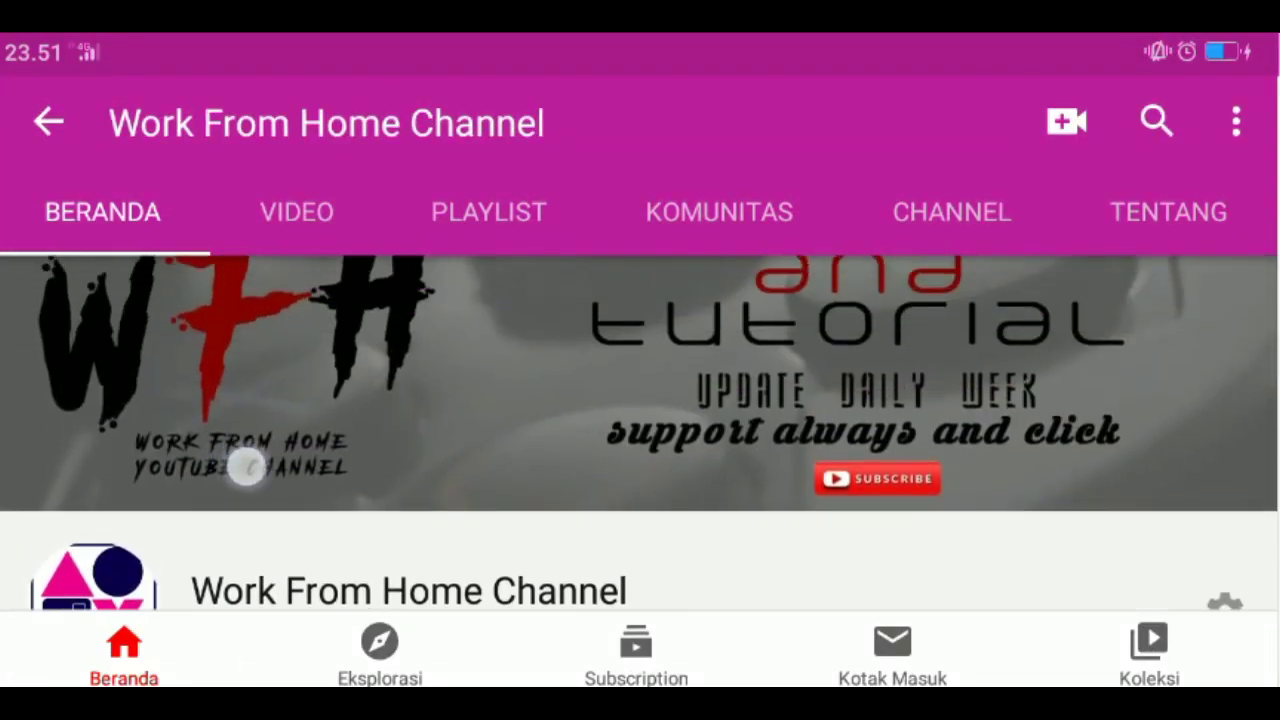
left_click_drag(249, 463, 254, 588)
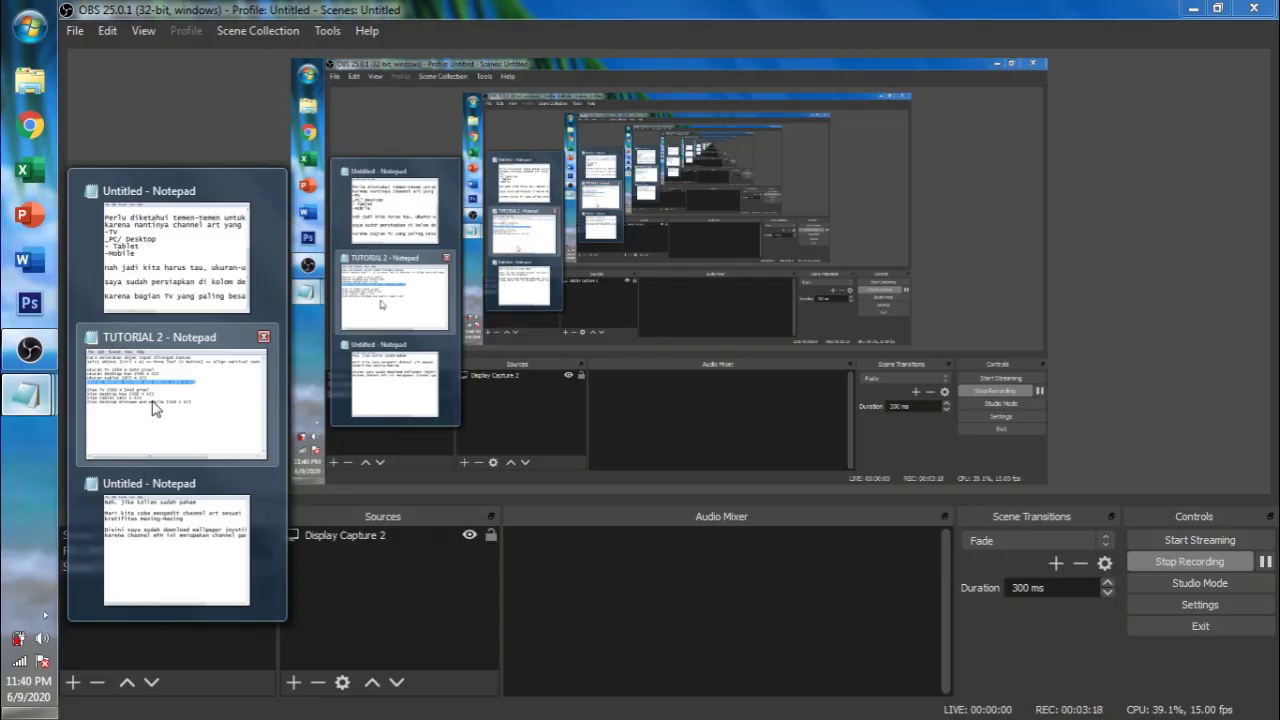
- In Notepad, add "Nah, rapih kan?" and "Jadi biar ga ada yang nyengsong dan informasi di channel art youtube kita terlihat jelas" to the joystick note
left_click(163, 560)
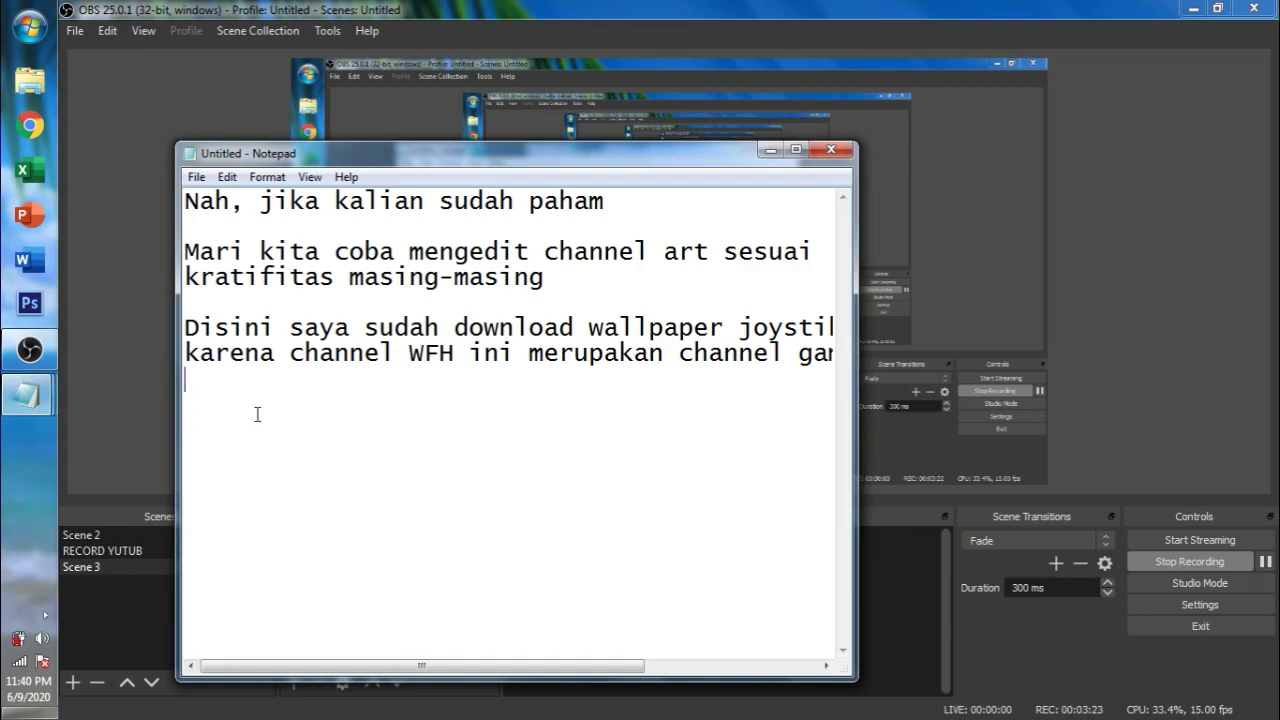
type("rapih kan?")
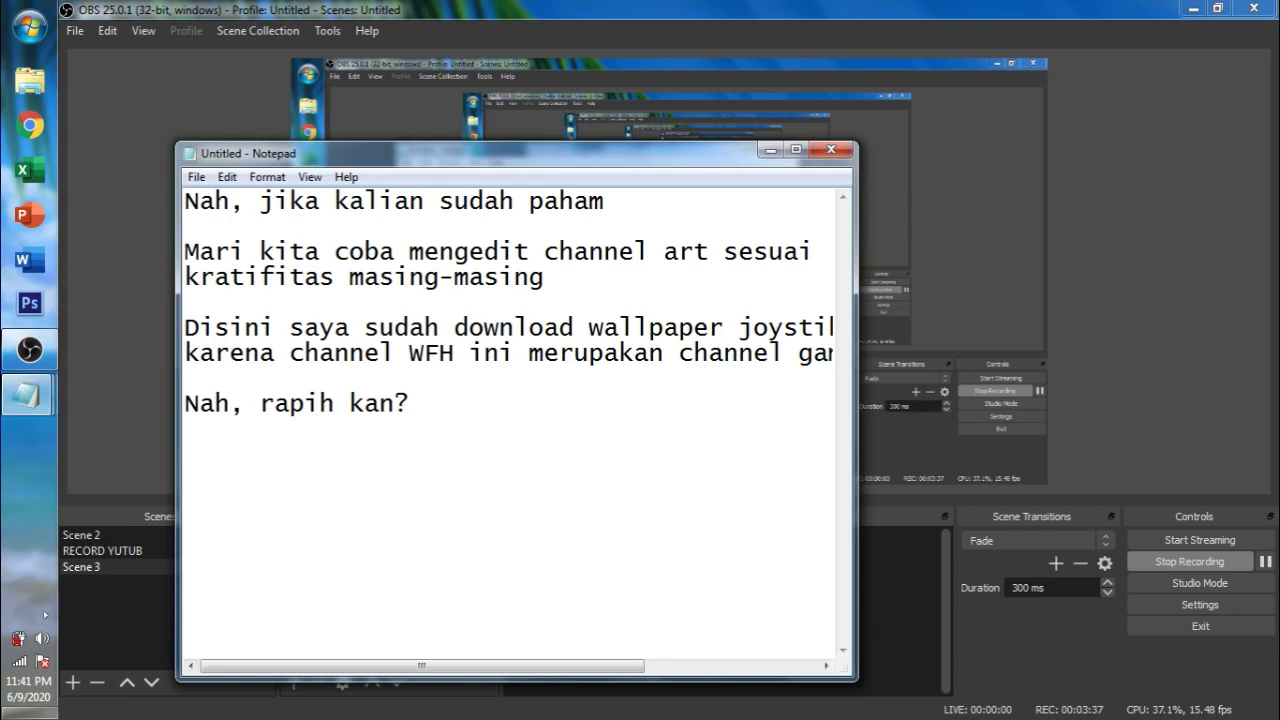
key("Return")
type("Jadi")
type(" biar")
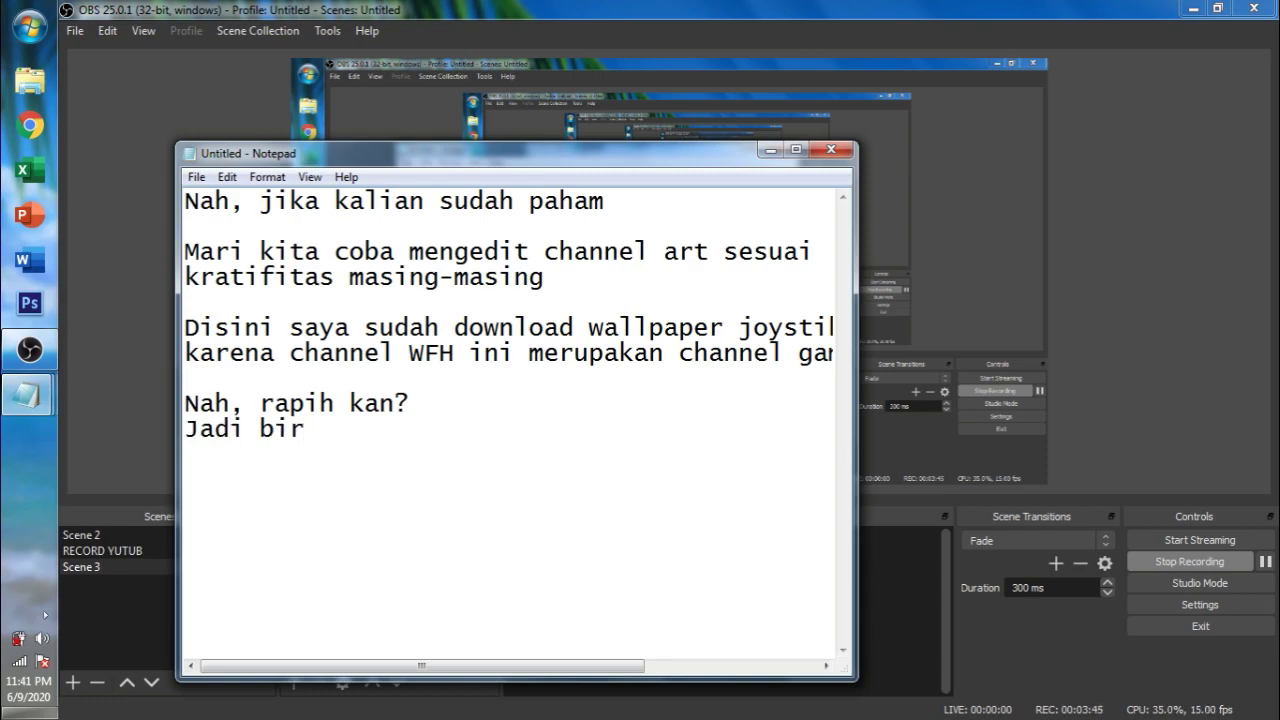
key("BackSpace")
type("ar ga ada yang nyengsong d")
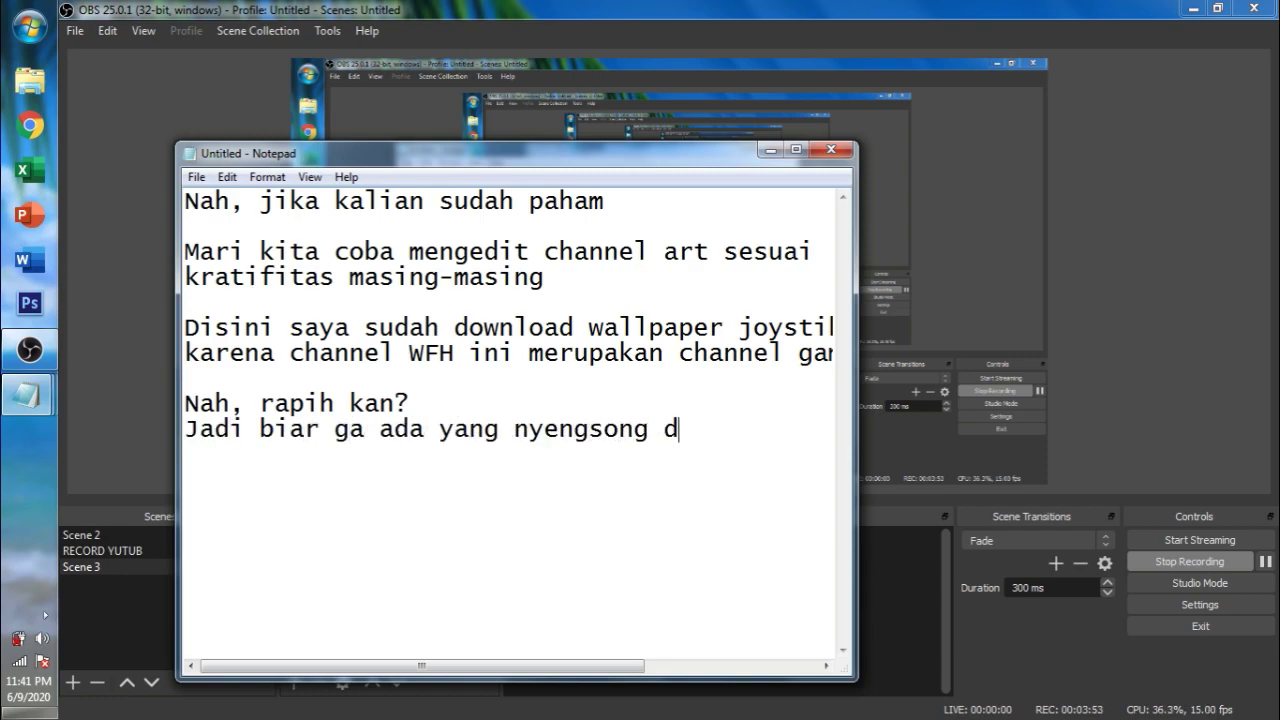
type("an infor")
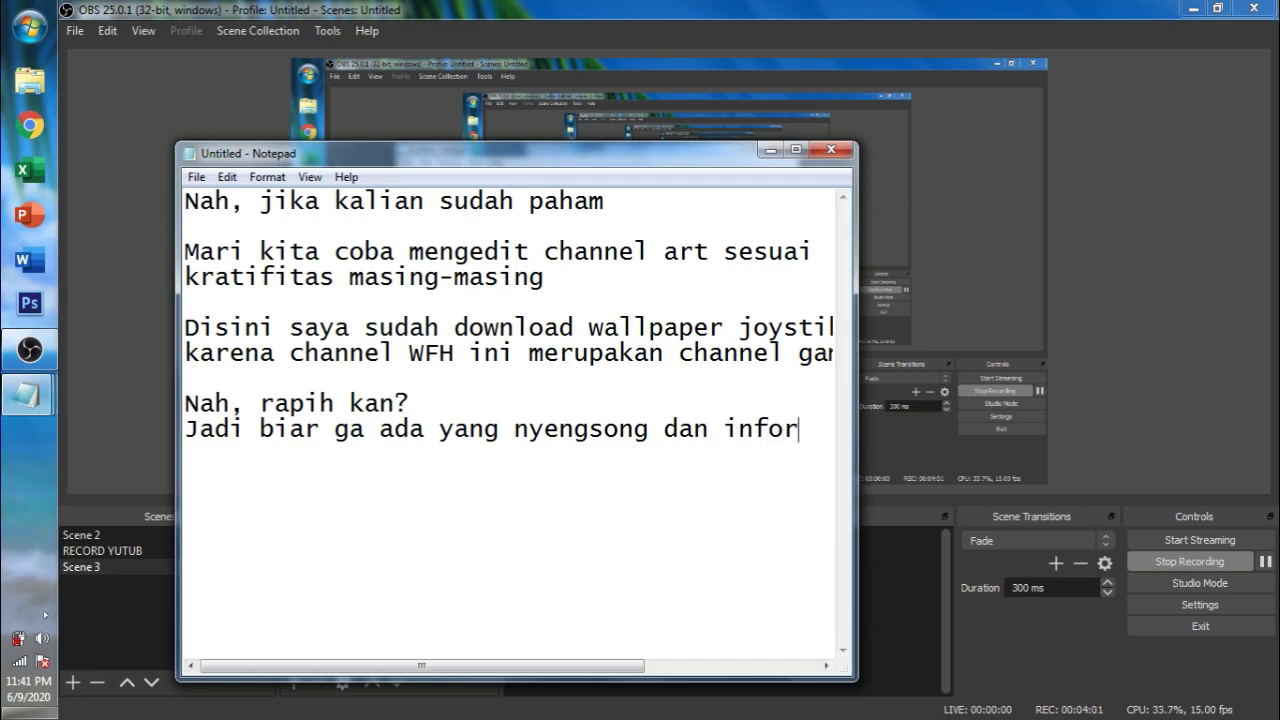
type("masi di channel art youtube kita terlihat jelas")
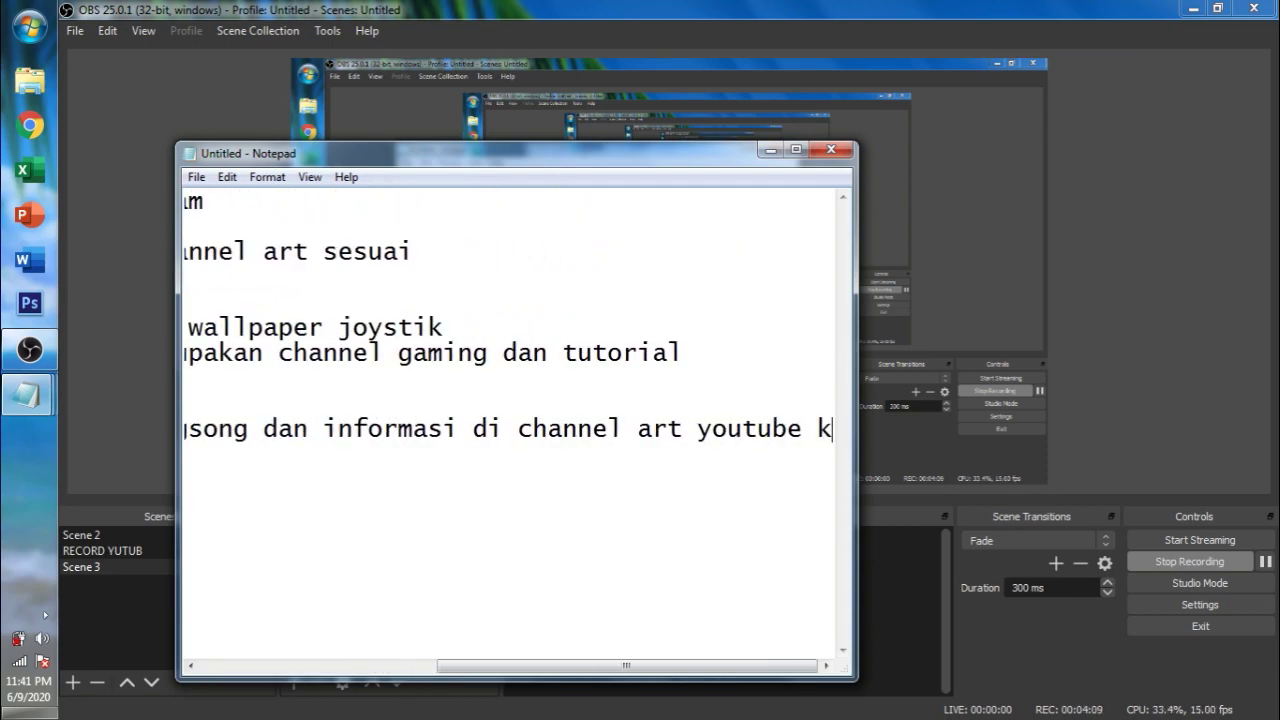
key("Return")
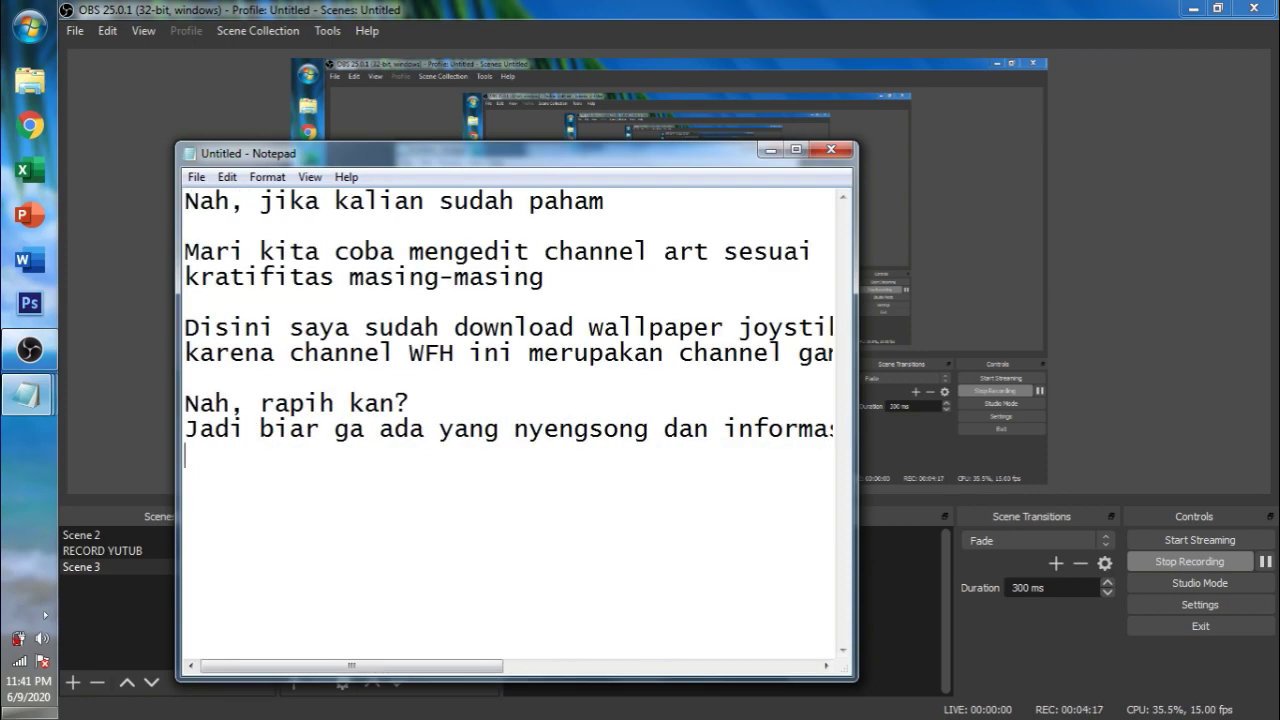
- Add "Untuk tutorial kali ini dicukupkan sekian, cek link deskripsi" and "dan jika masih dirasa kurang jelas temen-temen silahkan kunjungi" below a blank line
type("Untuk tutorial kali ini ")
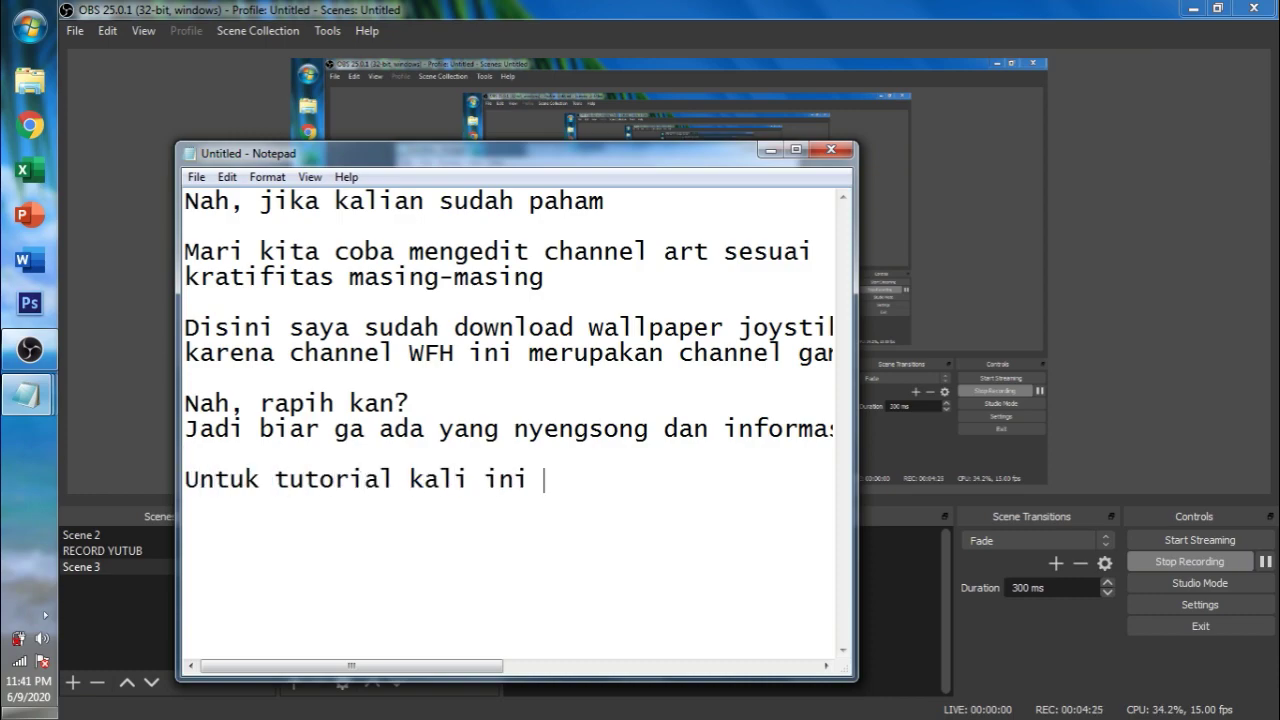
type("dicukupkan sekian, cek link ")
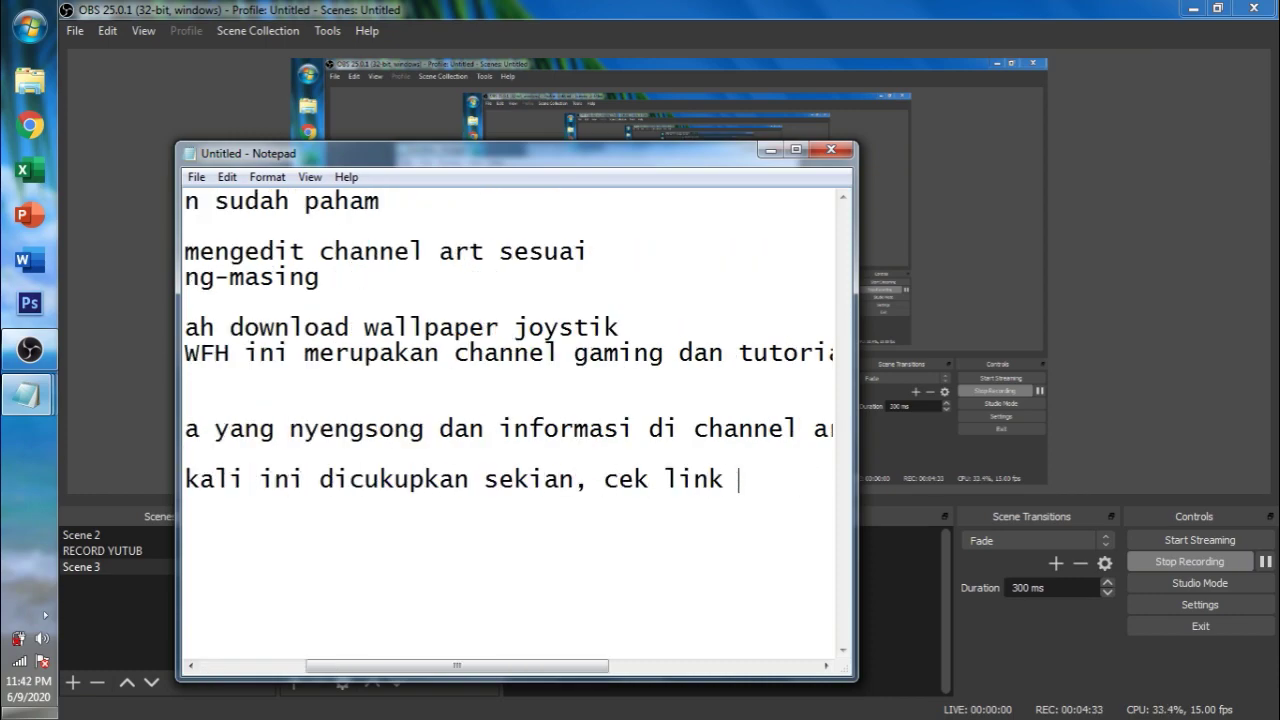
type("deskripsi")
key("Return")
type("dan jika ")
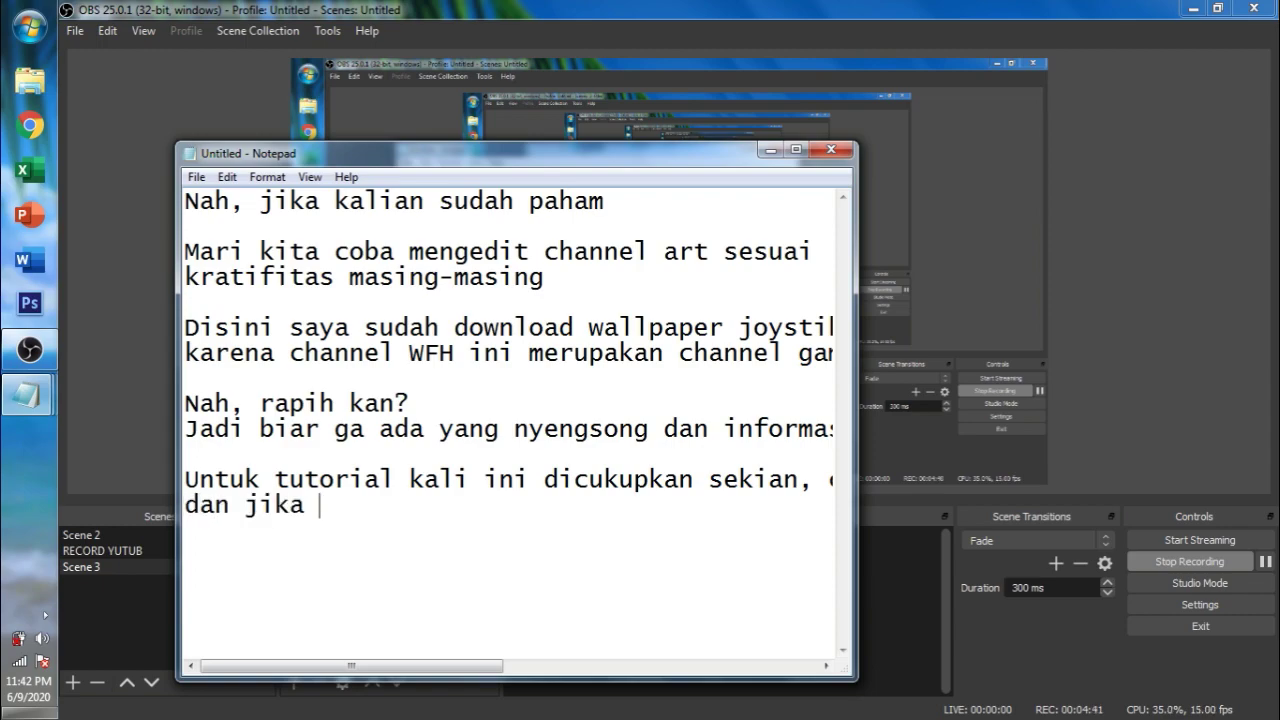
type("masih dirasa kurang jelas silah")
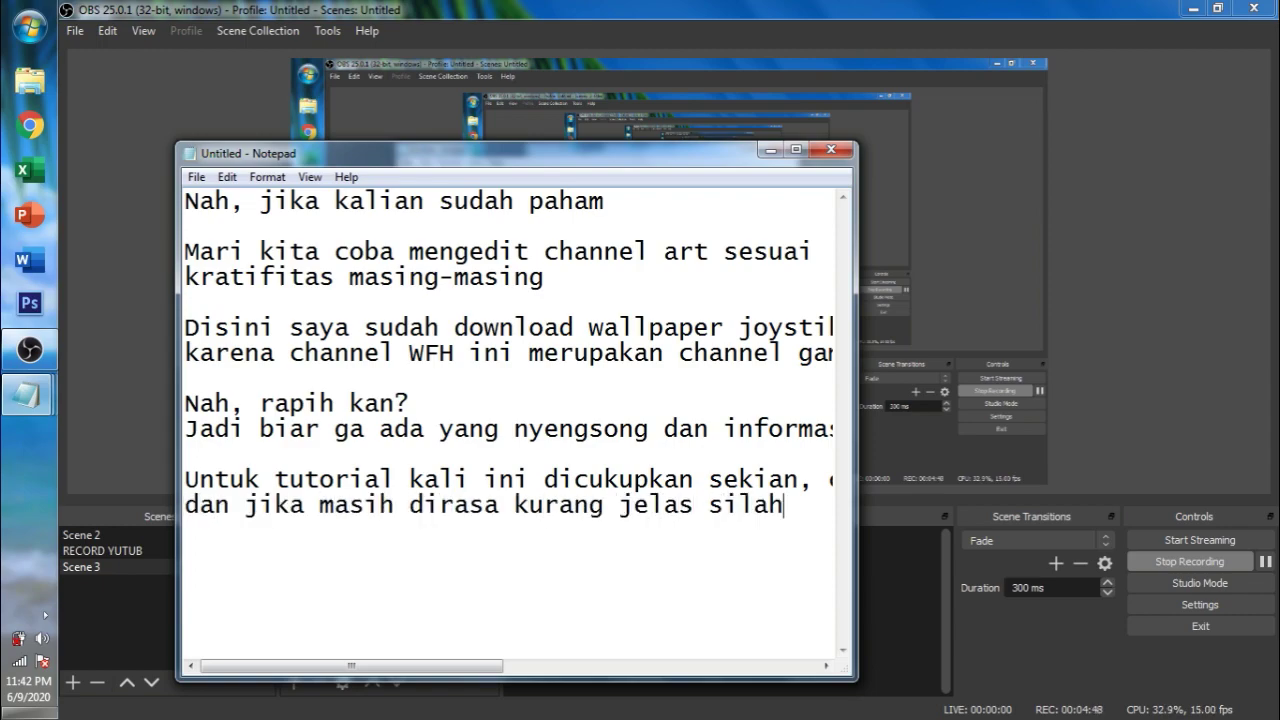
type("men-temen silahkan kunjungi")
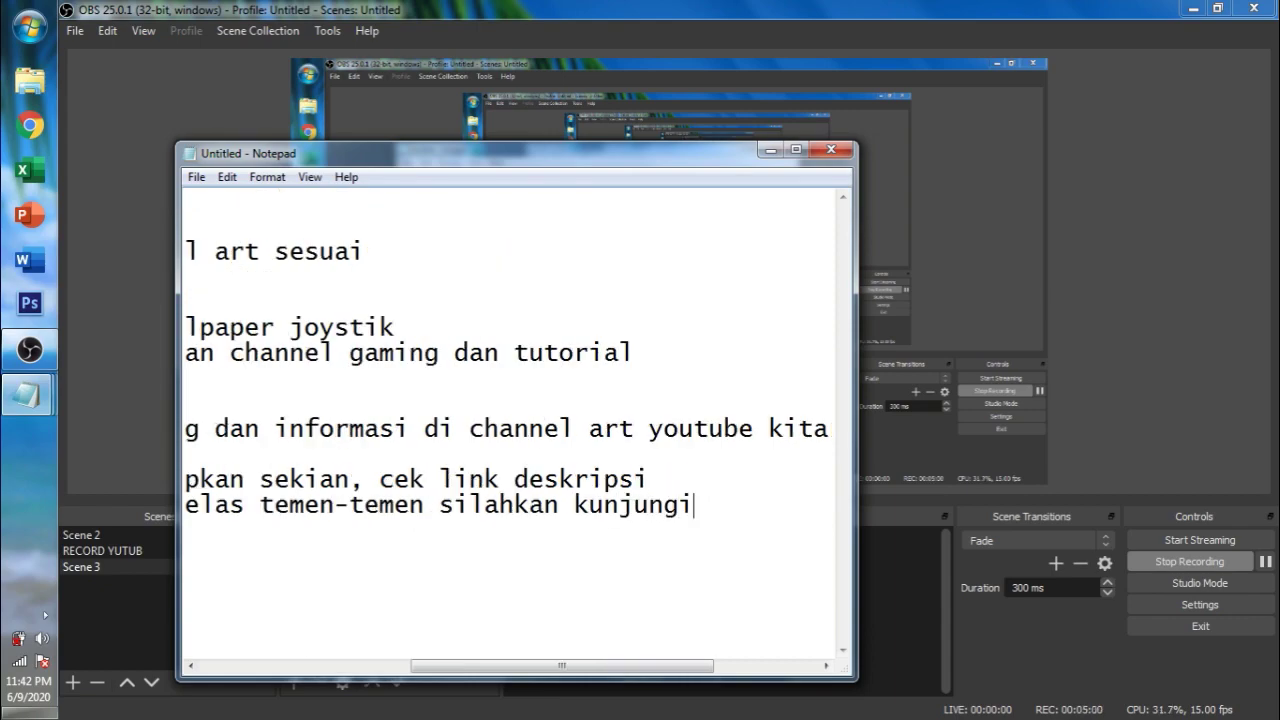
- Add the lines "blog" and "filsuferapostmodern.blogspot.com, link nya ada di deskrip", and start a closing thank-you line below a blank line
key("Return")
type("blog")
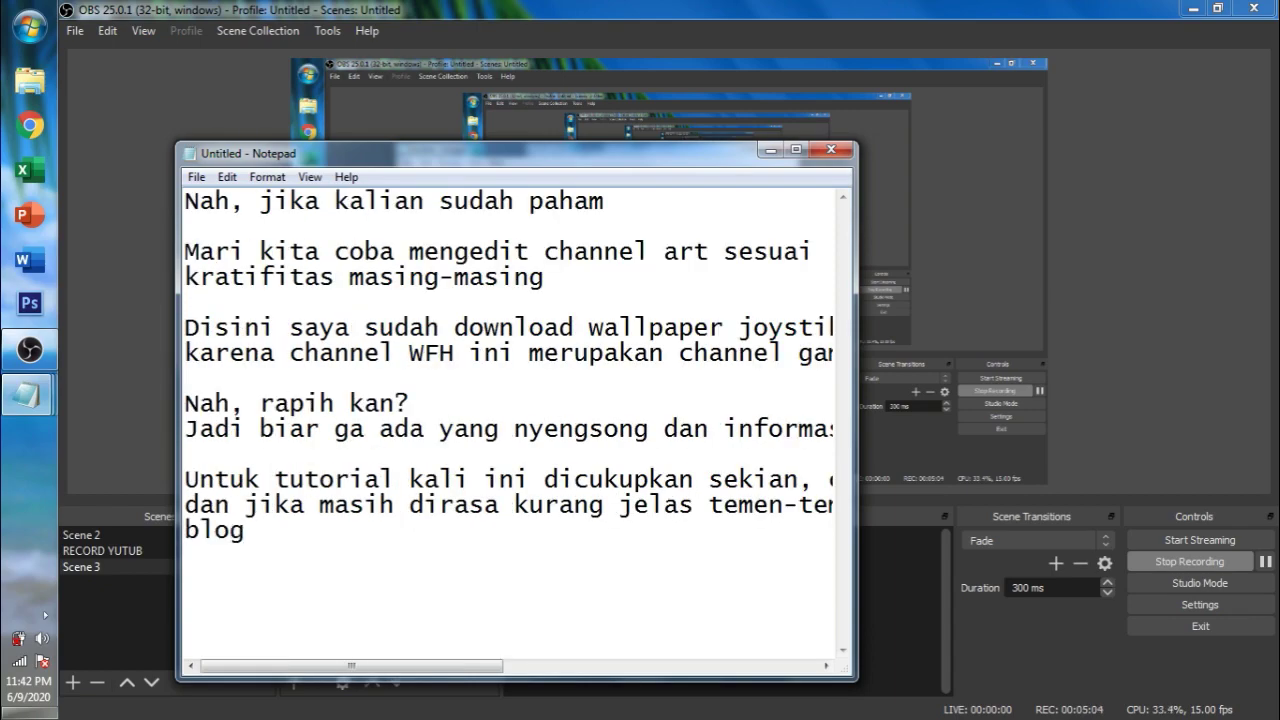
type("filsuferapostmode")
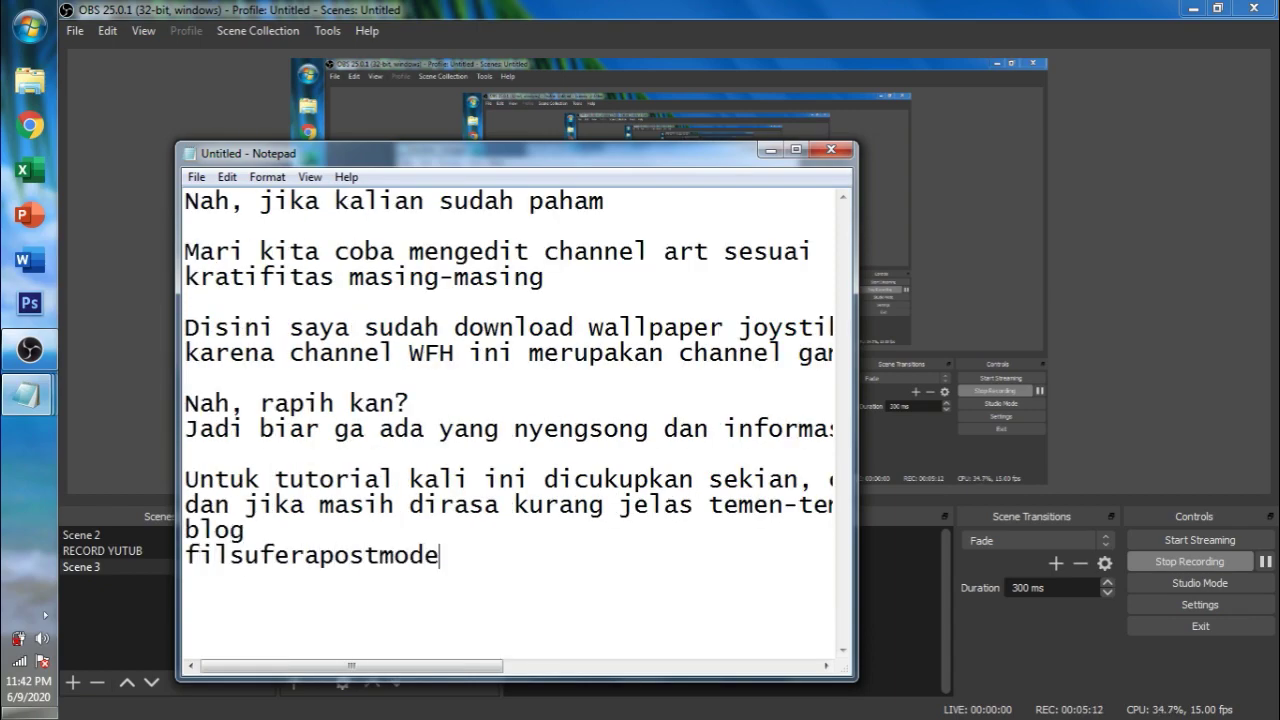
type("rn.blogspot.com,")
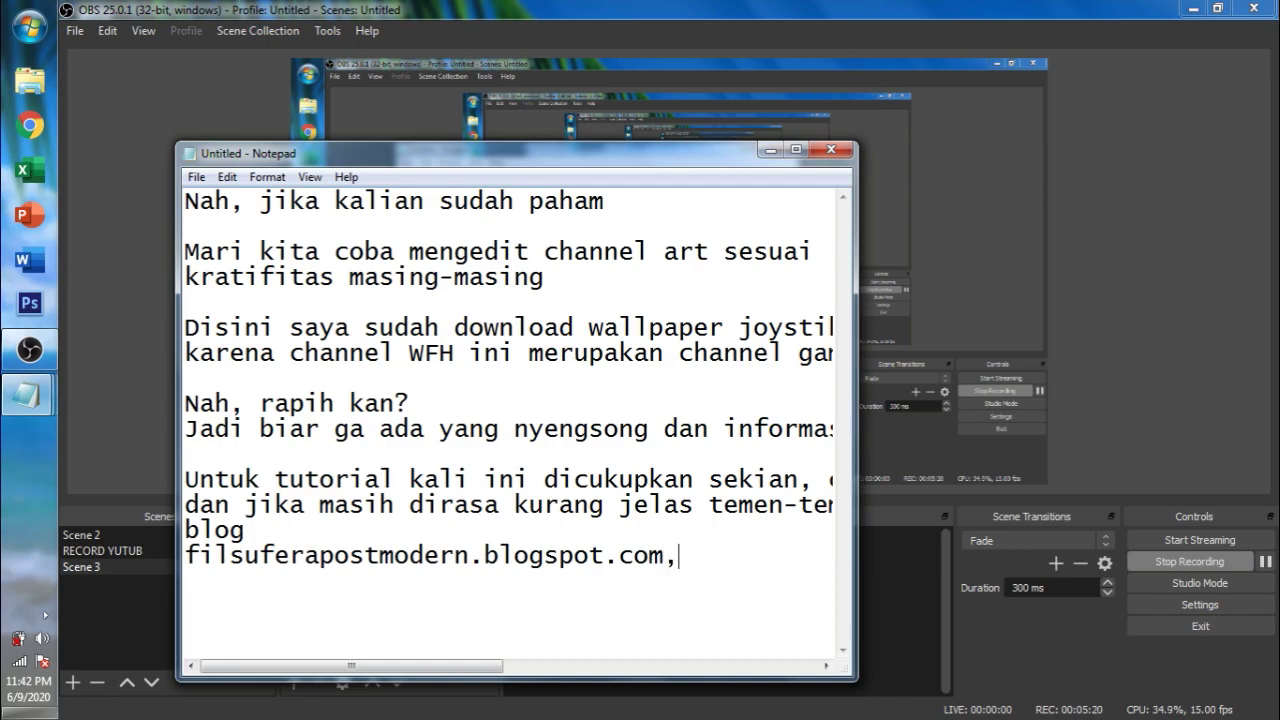
type(" link nya ada di deskrip")
key("Return")
key("Return")
type("terimk")
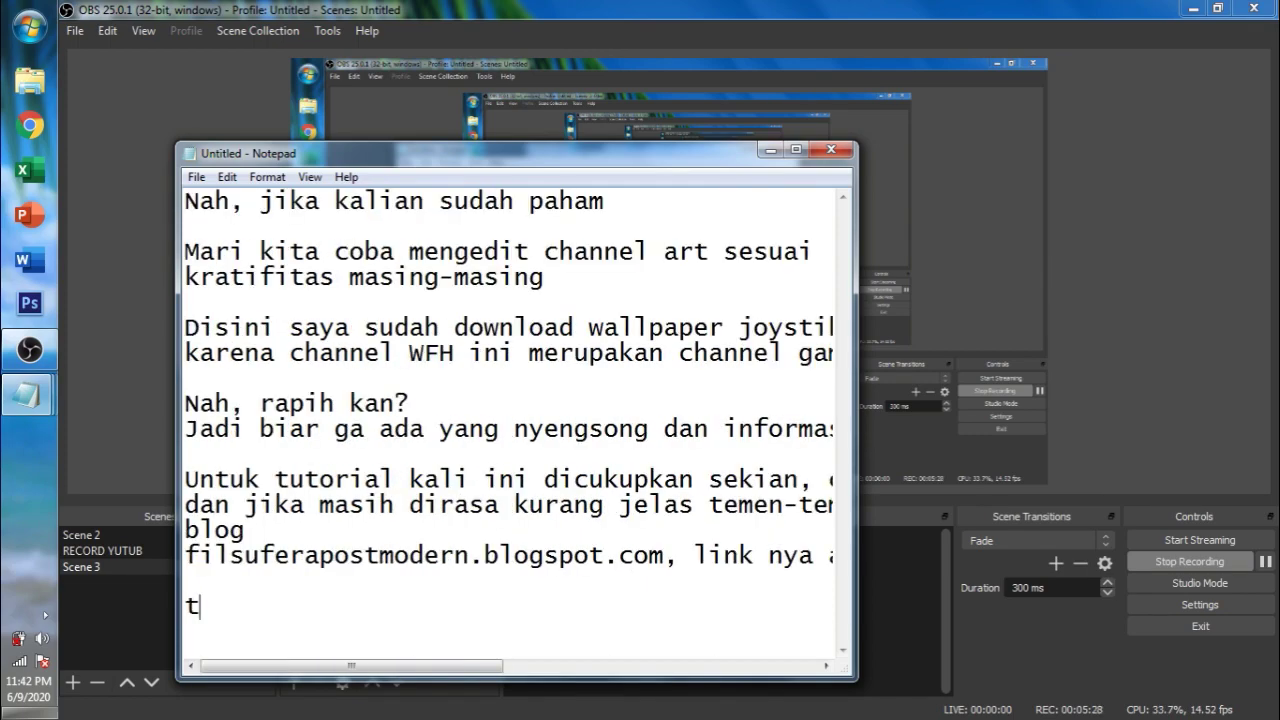